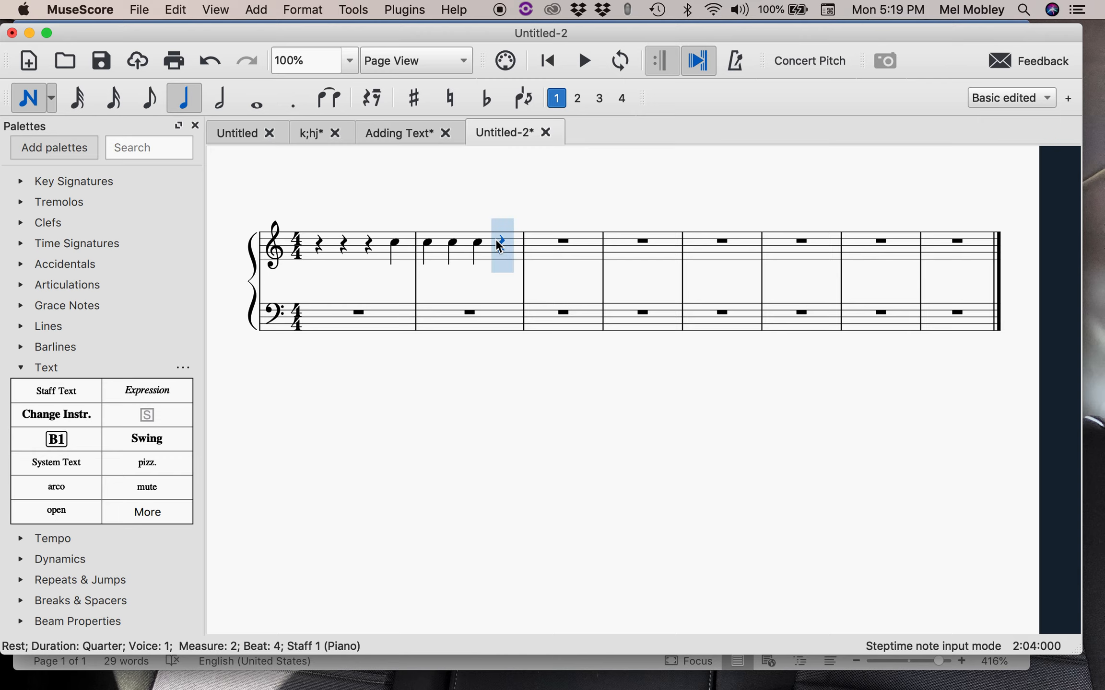
- Add quarter-note C5s to the treble staff on beat 4 of measure 2 and beats 1 and 2 of measure 3
click(502, 242)
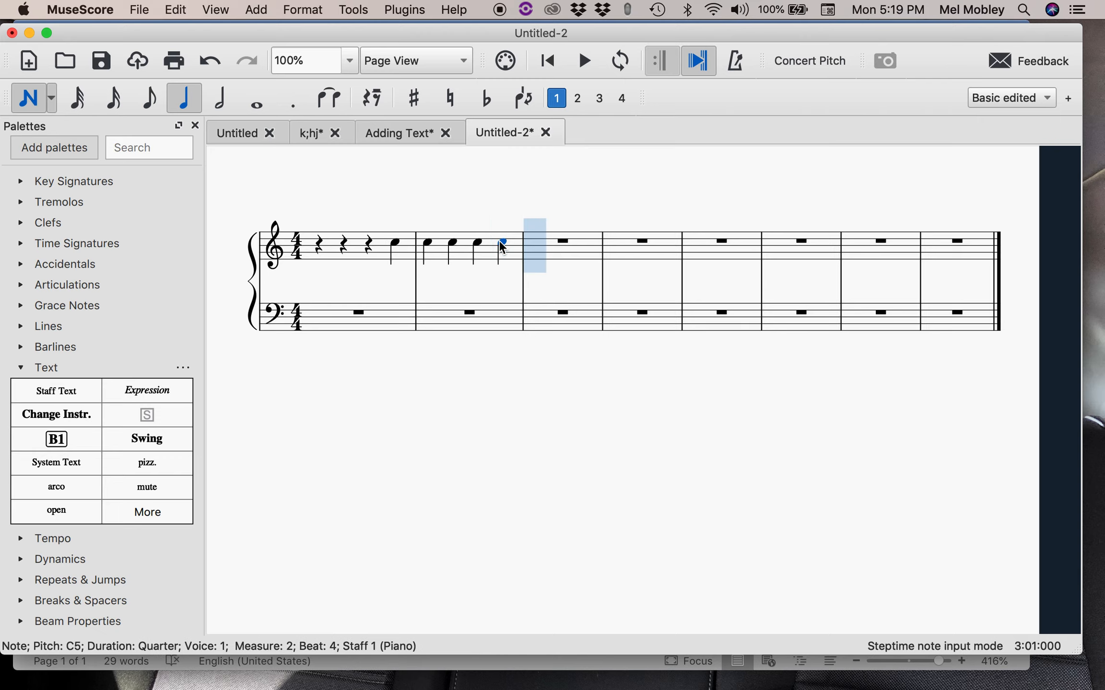
click(530, 241)
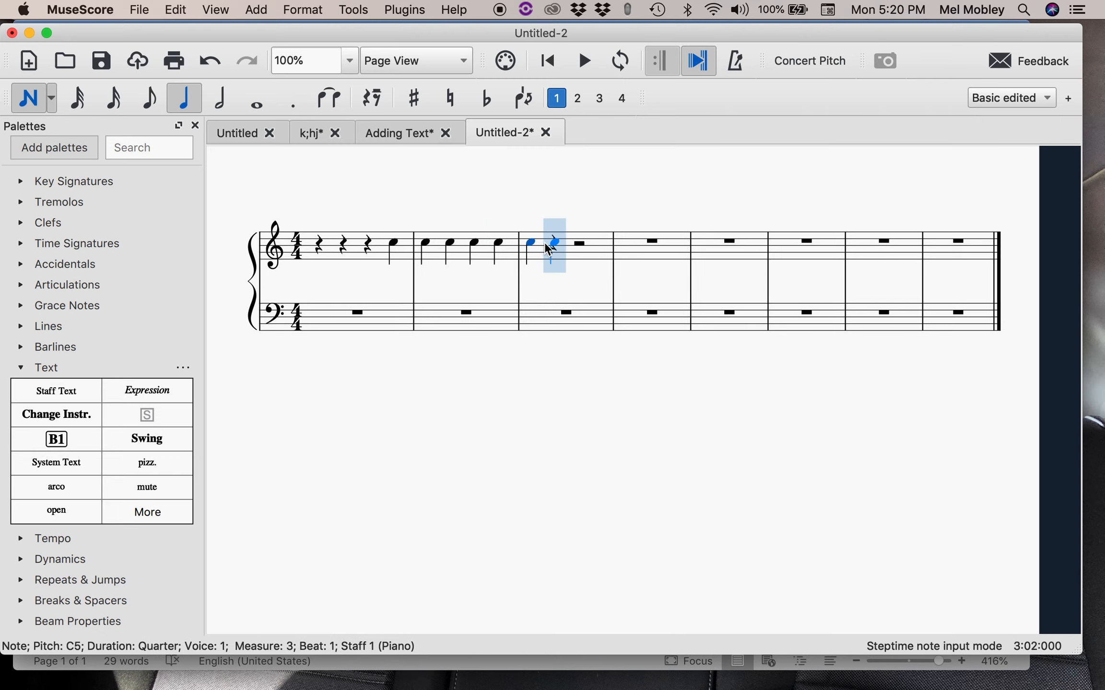
click(549, 243)
key(Escape)
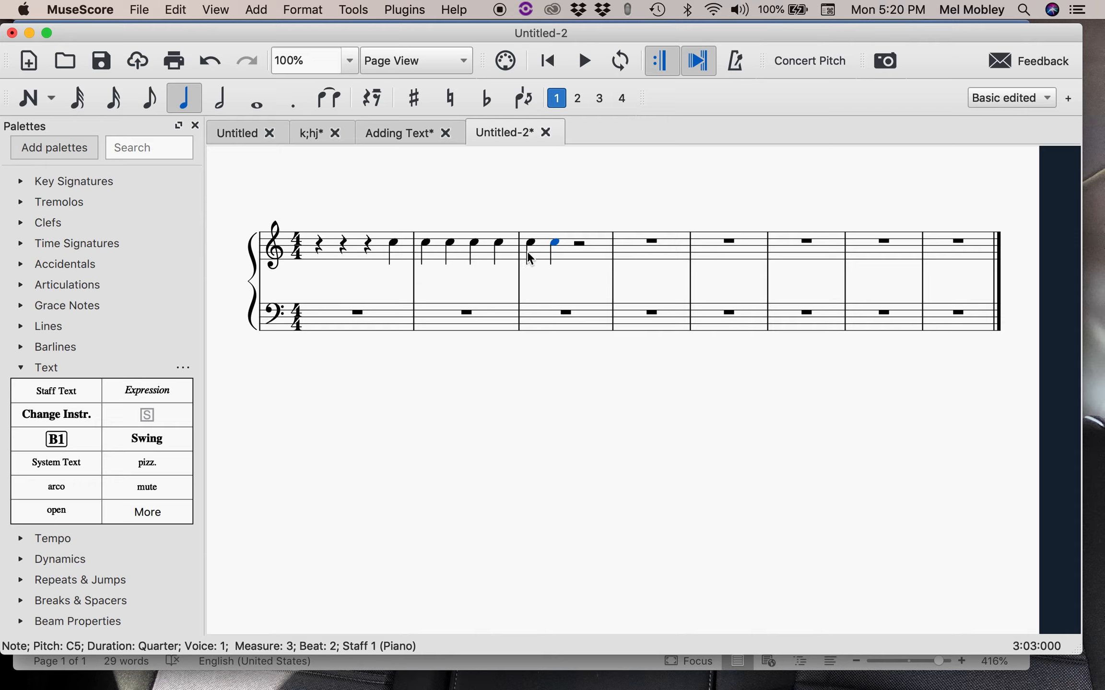
- Turn beat 4 of measure 2 into two eighth-note C5s
click(499, 243)
click(147, 101)
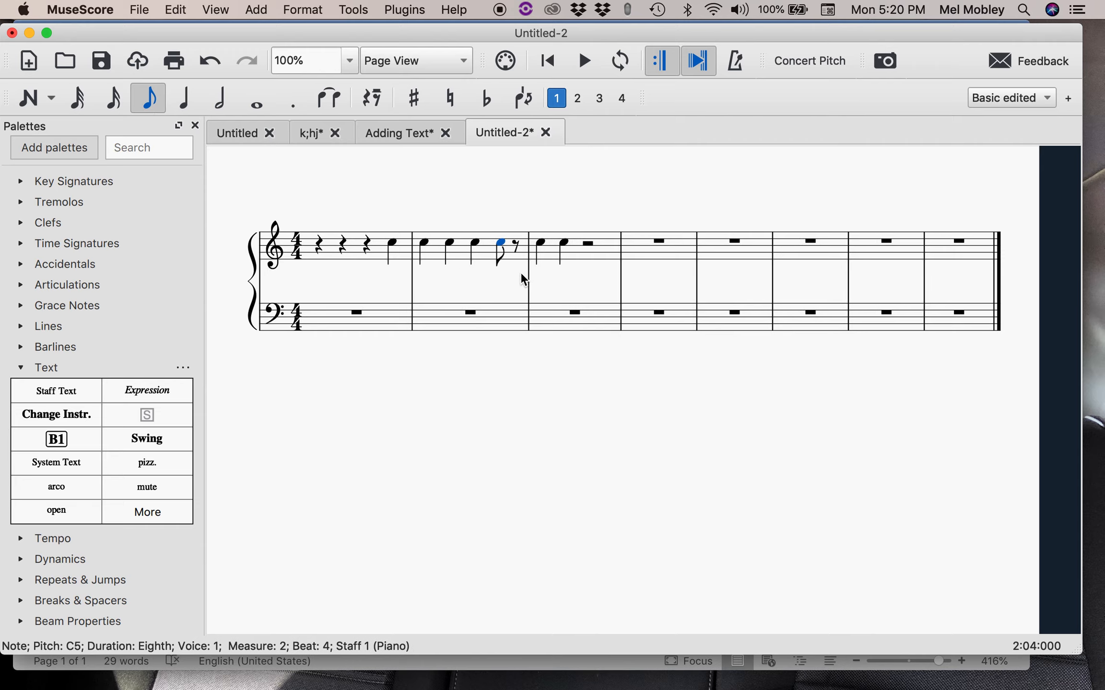
key(n)
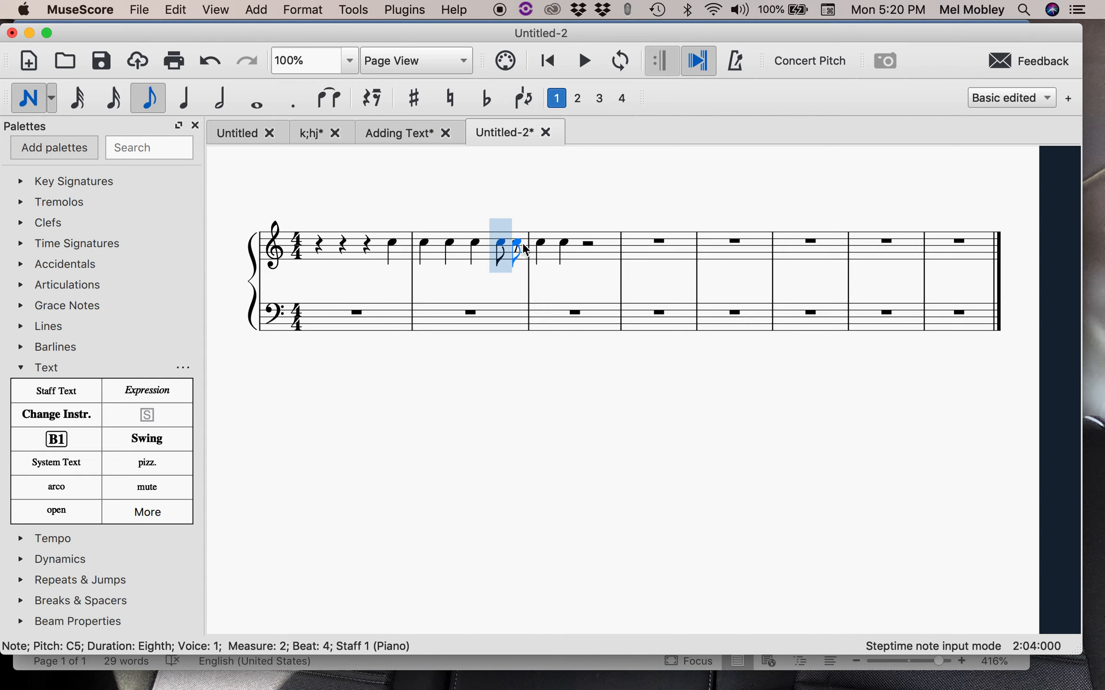
click(522, 242)
key(Escape)
- Delete the two quarter notes on beats 1 and 2 of measure 3 in the treble staff
click(539, 240)
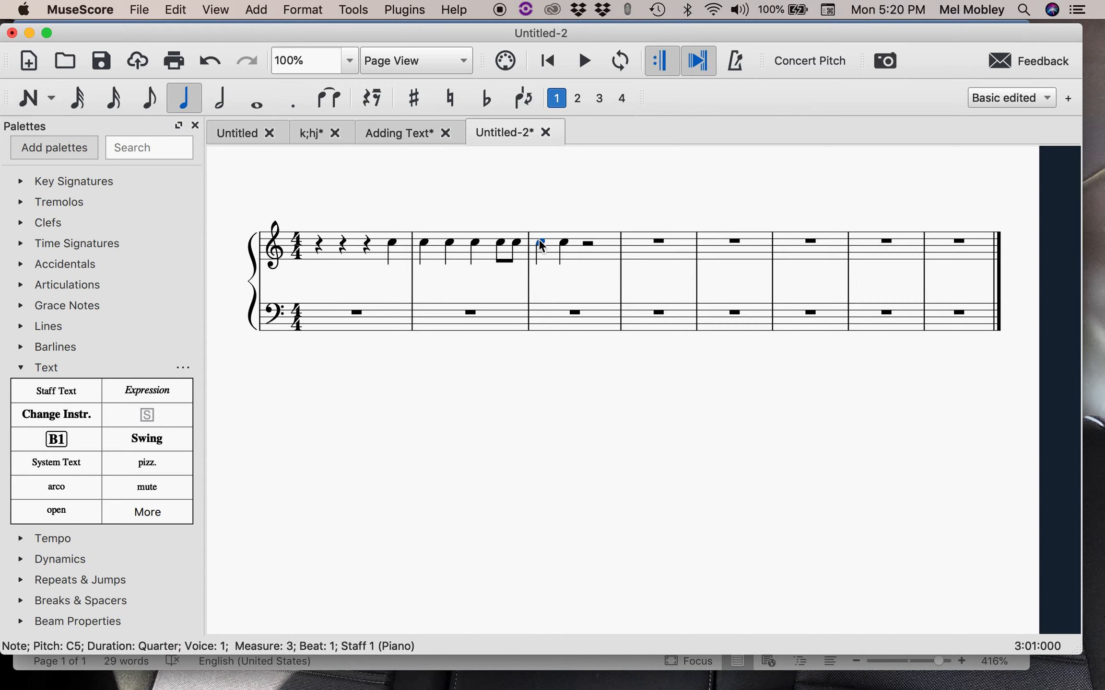
key(Delete)
click(565, 241)
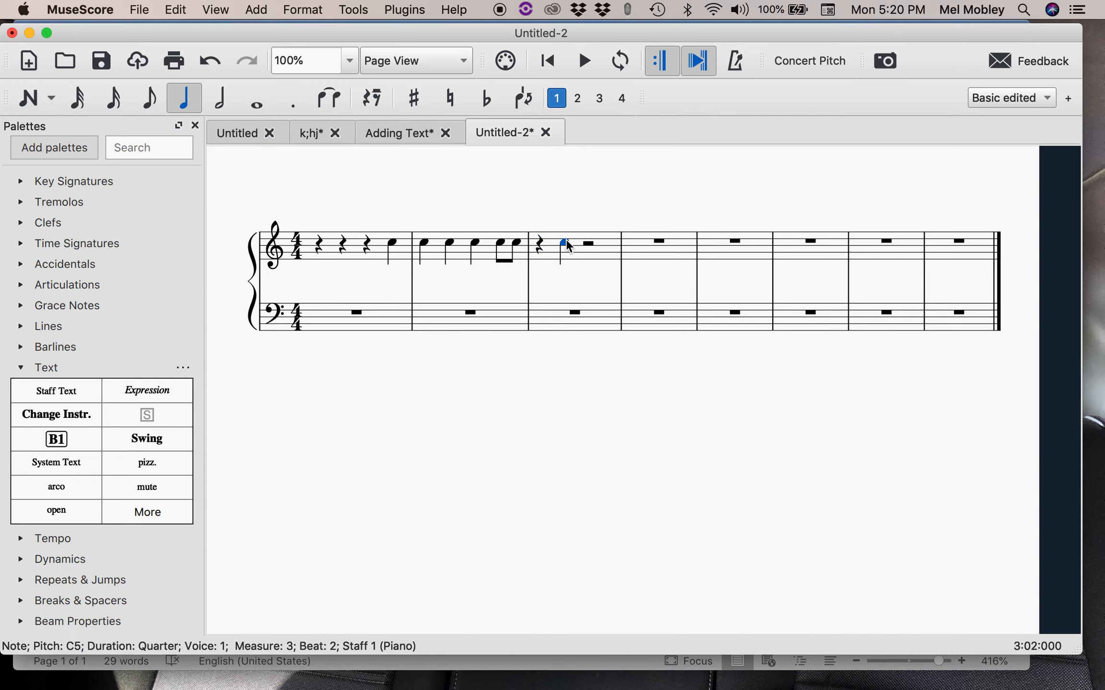
key(Delete)
- Enter a quarter note on beat 1 of treble measure 3 and raise it to C5
key(n)
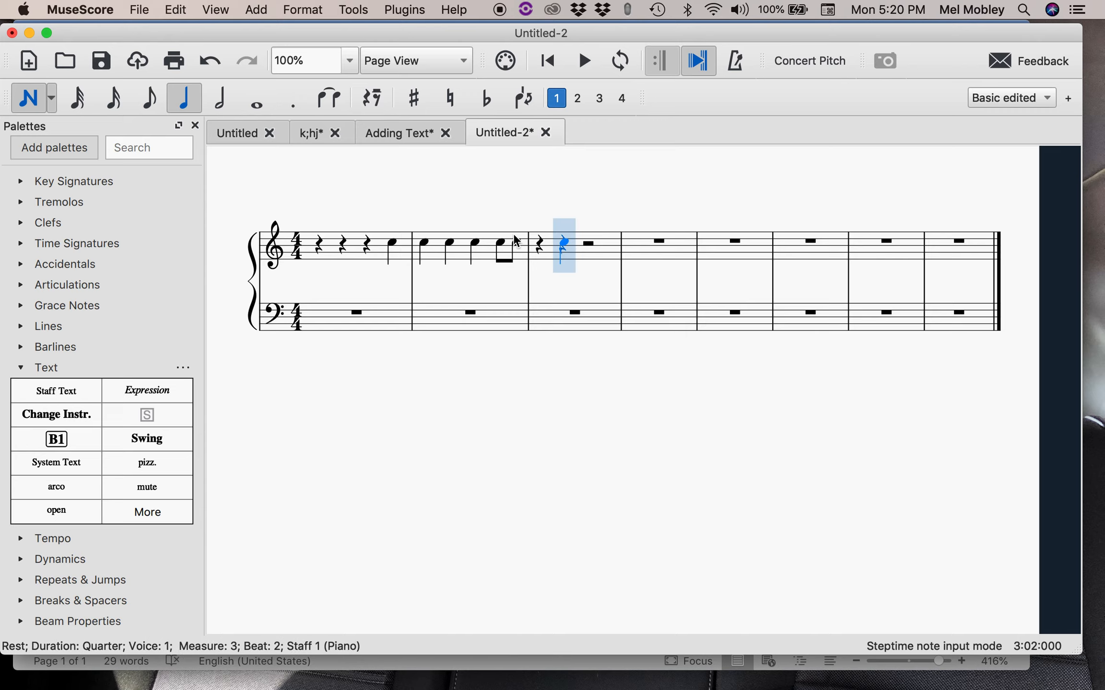
click(538, 249)
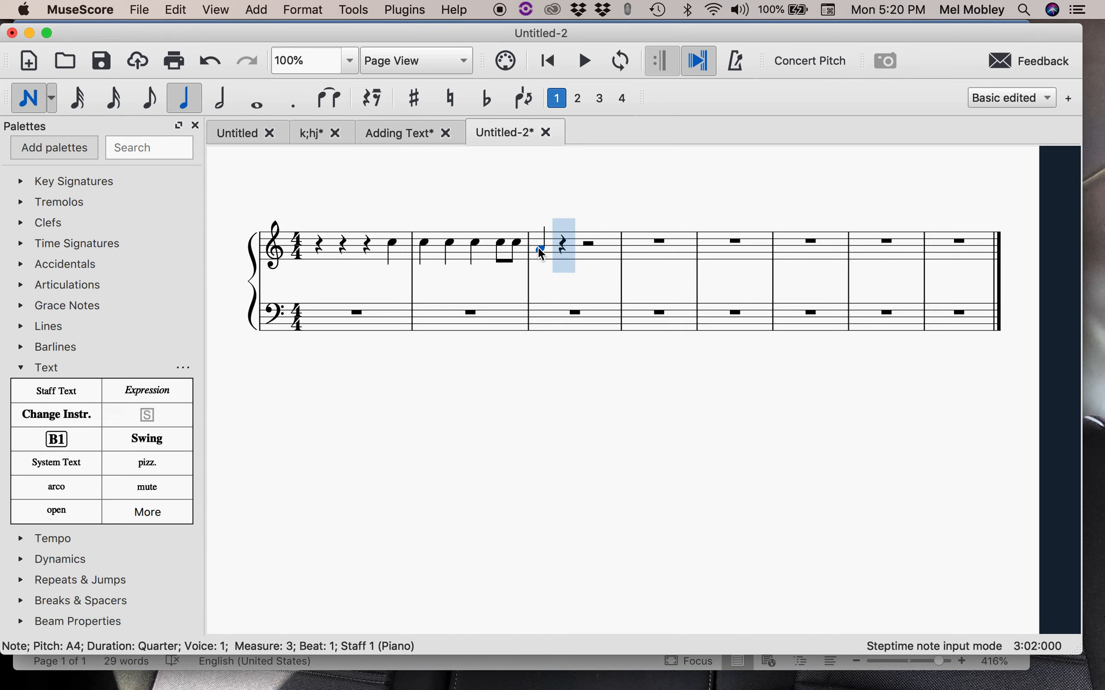
key(Up)
key(Up)
key(Up)
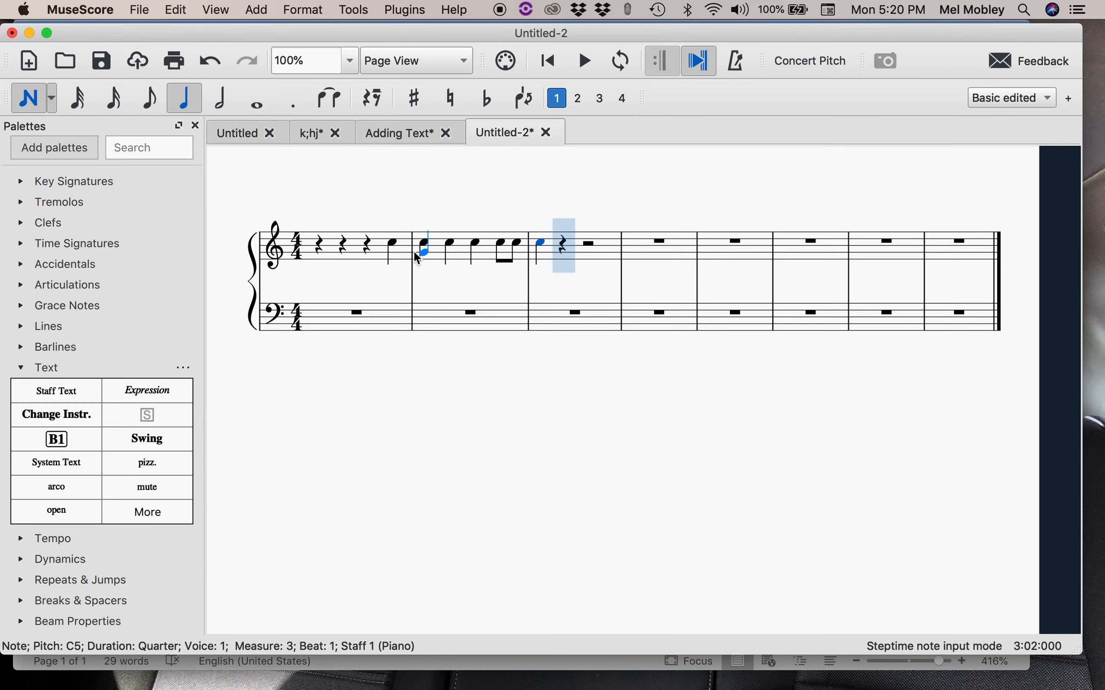
key(Escape)
- Turn beat 3 of measure 2 into two eighth-note C5s and change the beat 4 note to a quarter
click(476, 244)
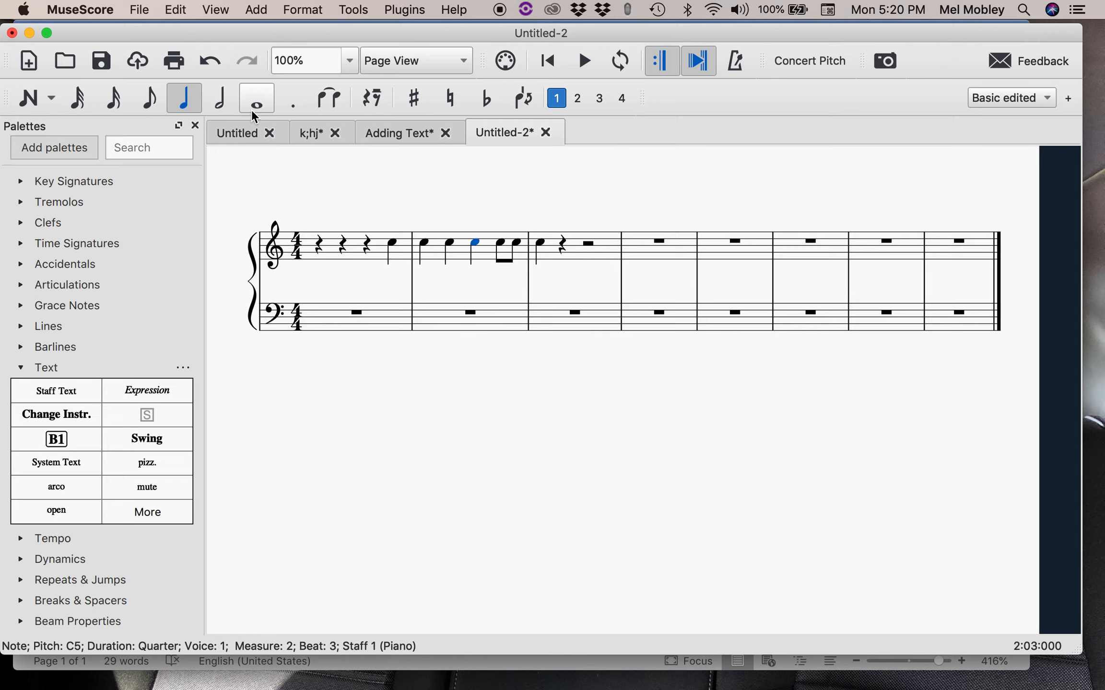
click(154, 107)
key(n)
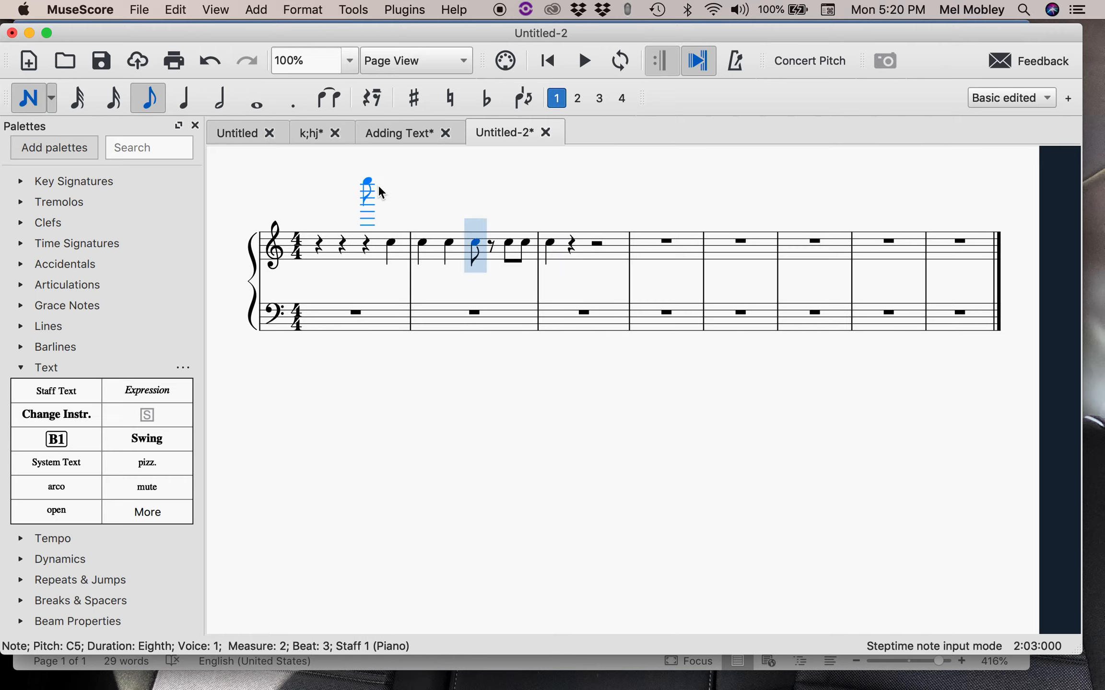
click(493, 243)
key(Escape)
click(510, 242)
click(186, 99)
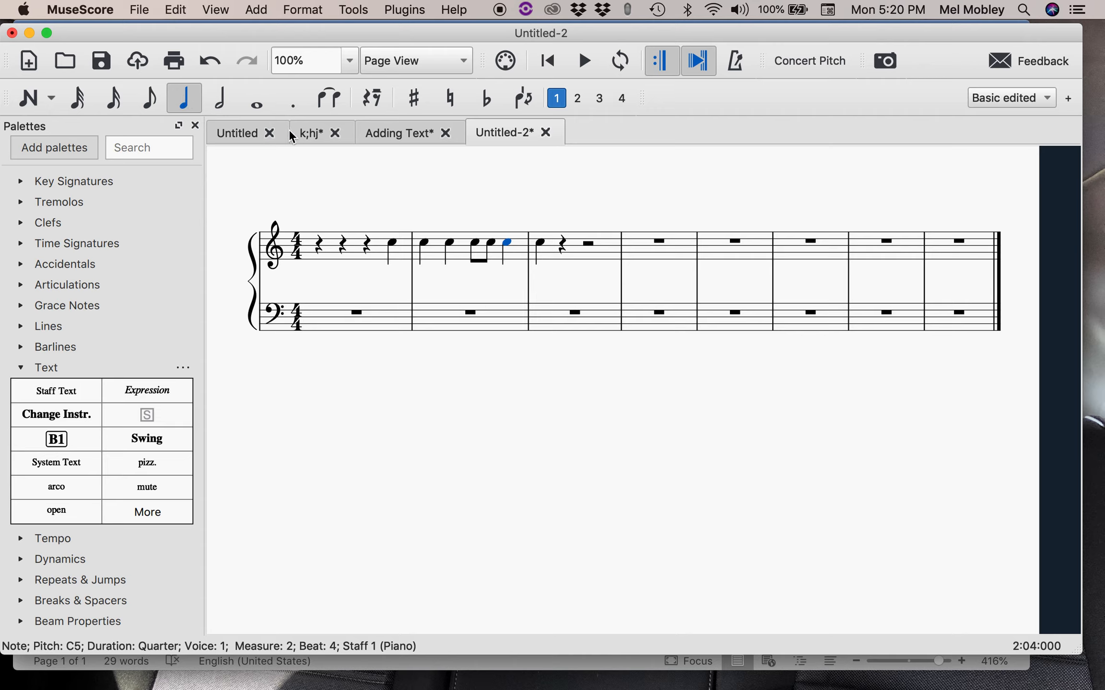
- Switch to the Adding Text score and view its title and opening measures
click(386, 136)
scroll(420, 278, up, 3)
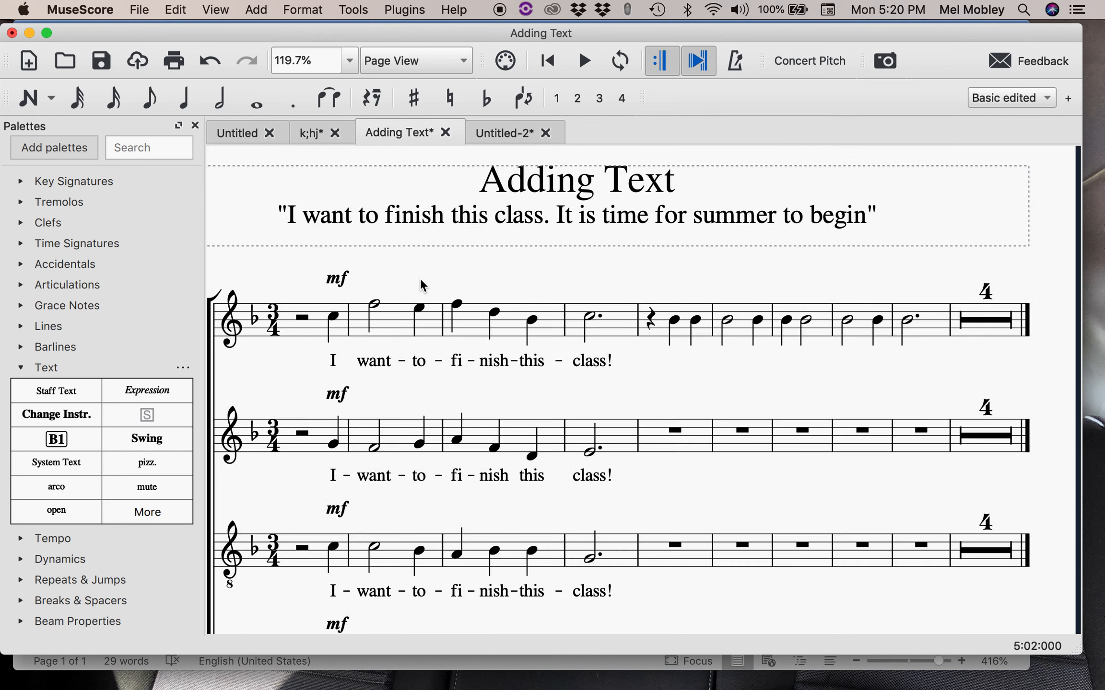
scroll(421, 278, up, 3)
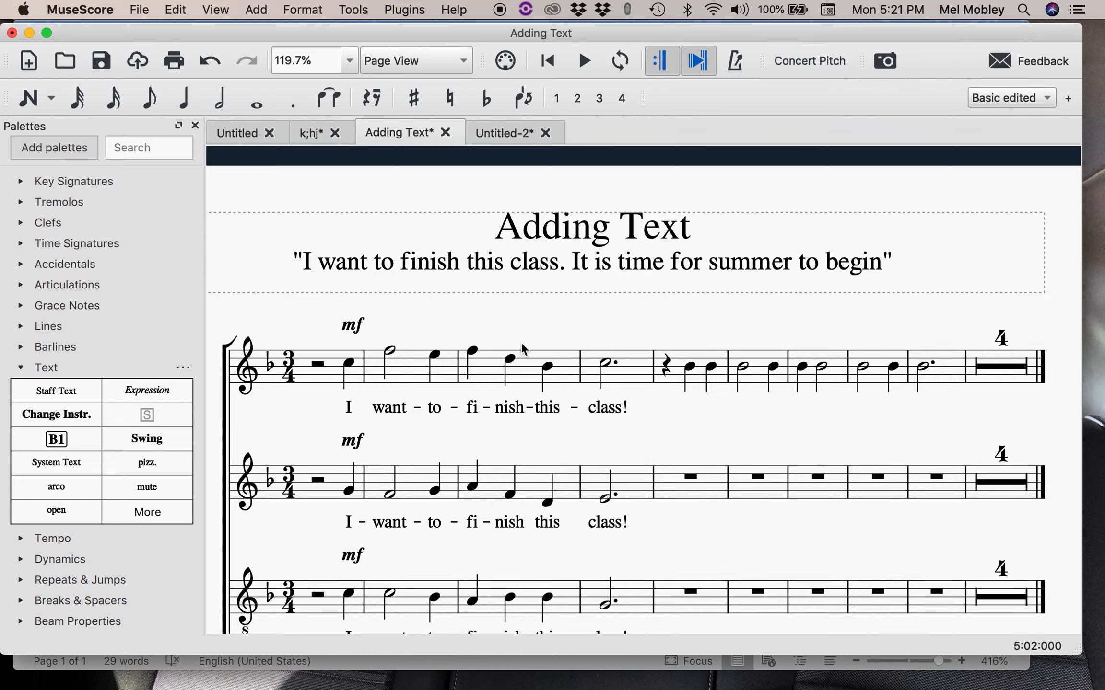
- Check the two lyric lines in the Word document and return to the Adding Text score in MuseScore
key(ctrl+Up)
click(326, 350)
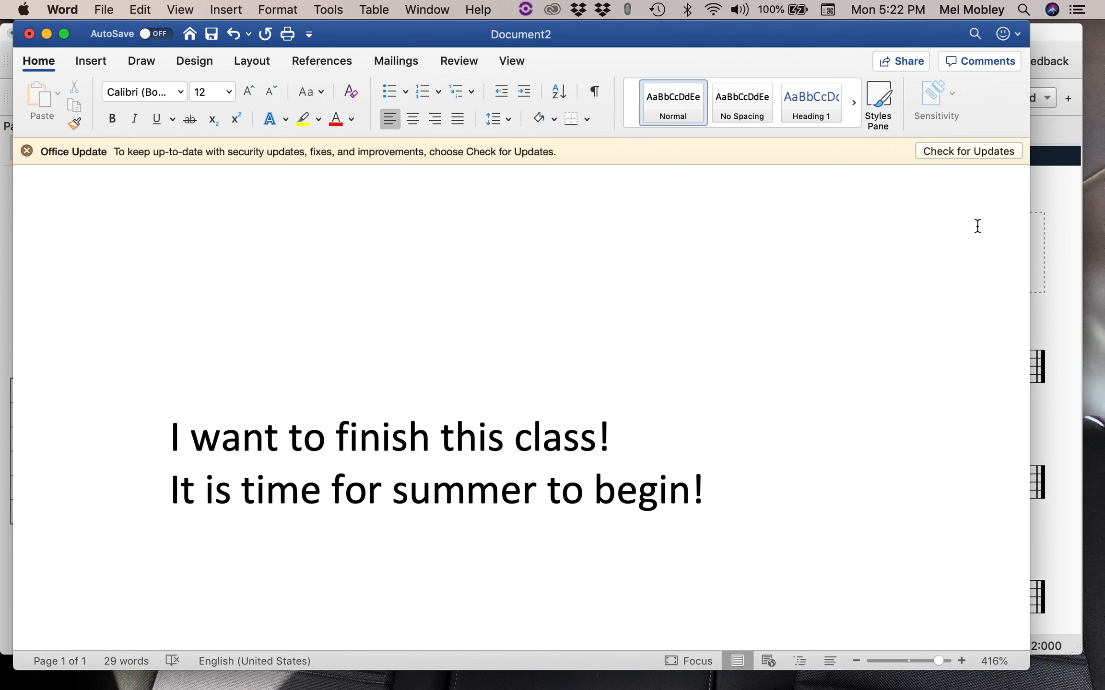
click(1045, 184)
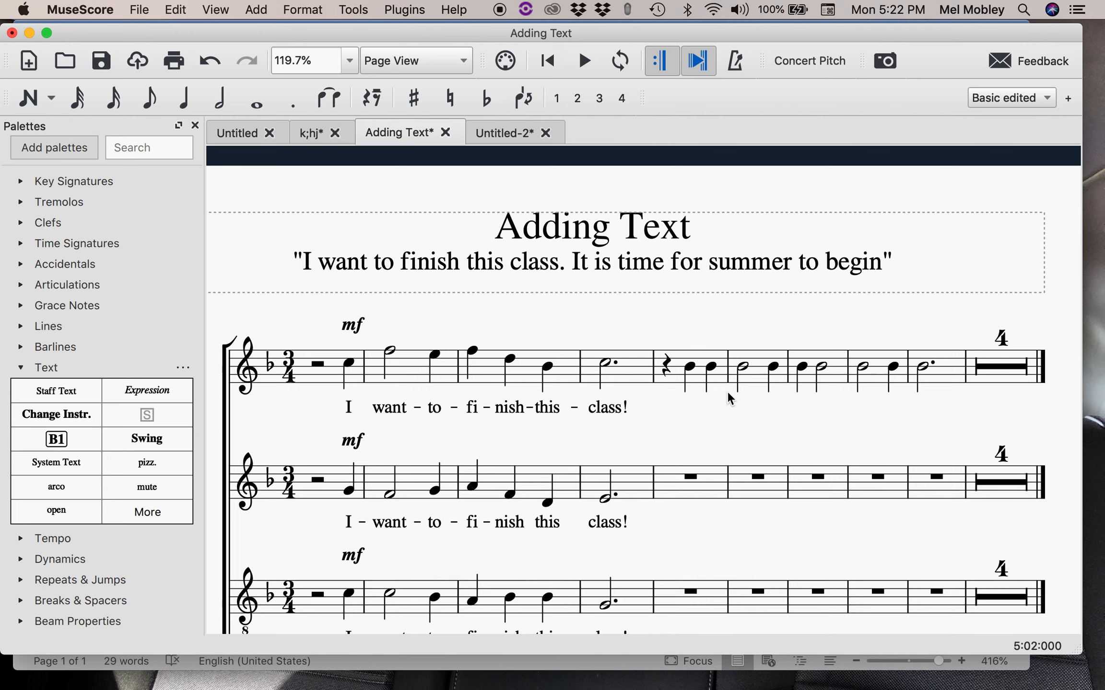
- Look over the notes, lyrics and empty measures of the four vocal staves and the piano part
scroll(729, 398, down, 3)
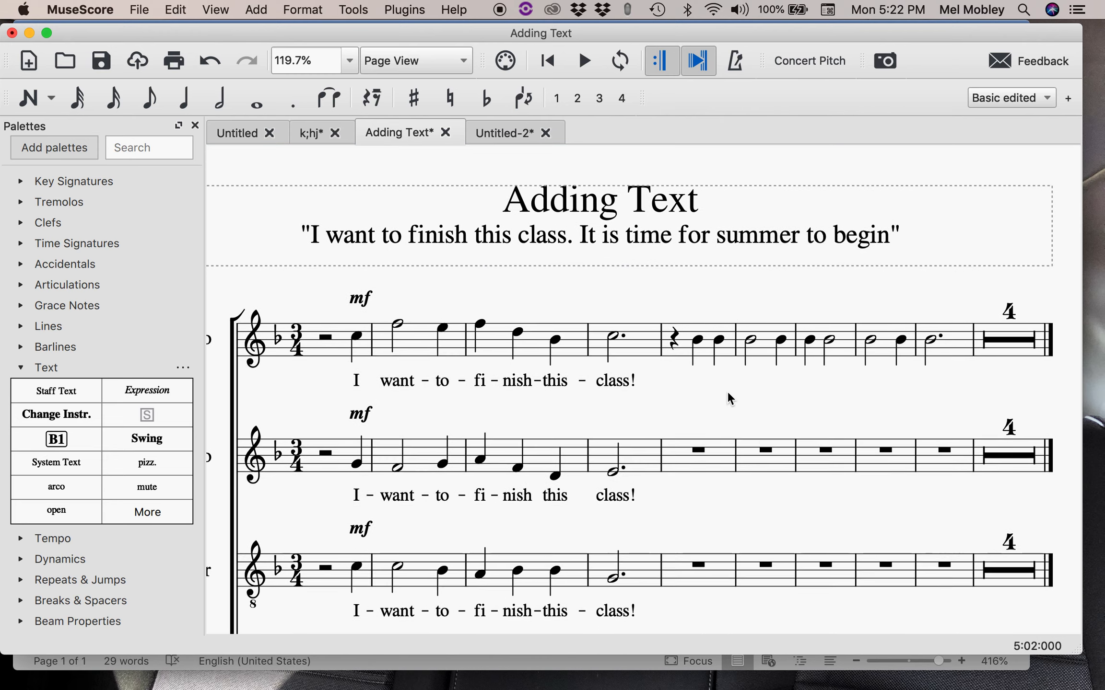
scroll(729, 398, down, 3)
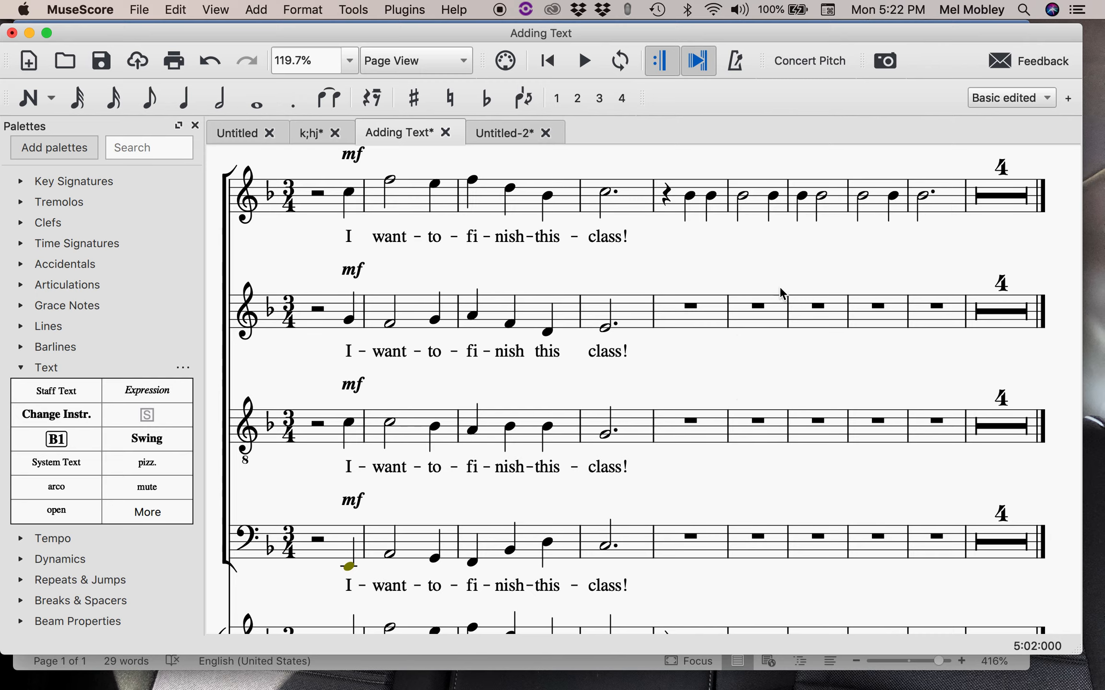
scroll(686, 533, down, 5)
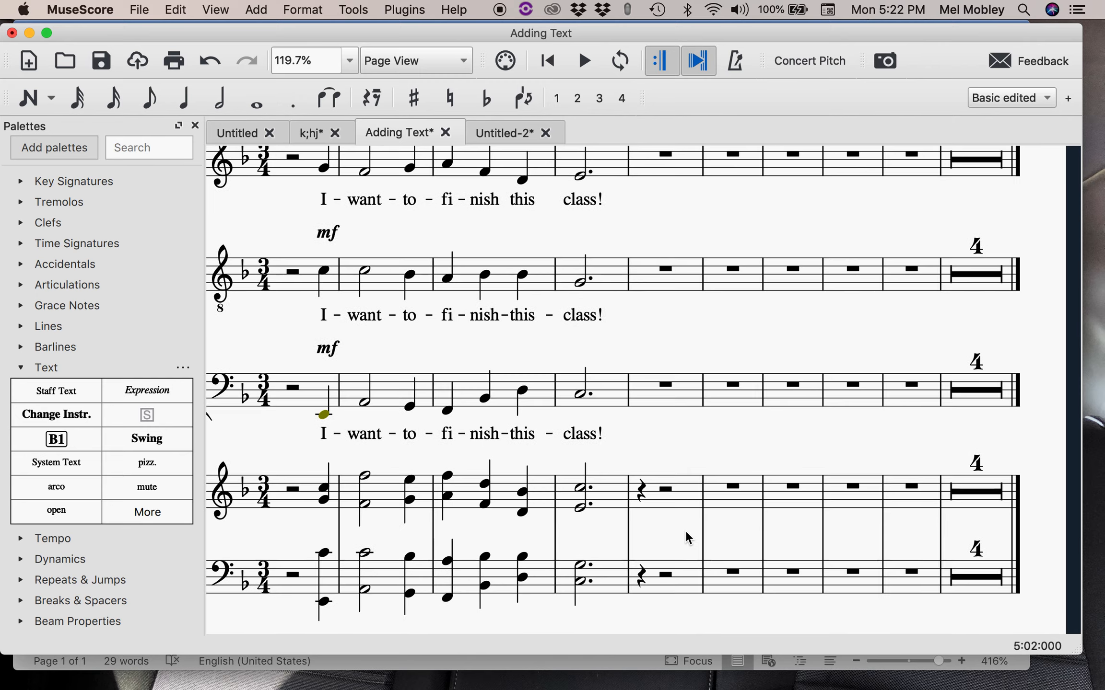
scroll(687, 533, up, 5)
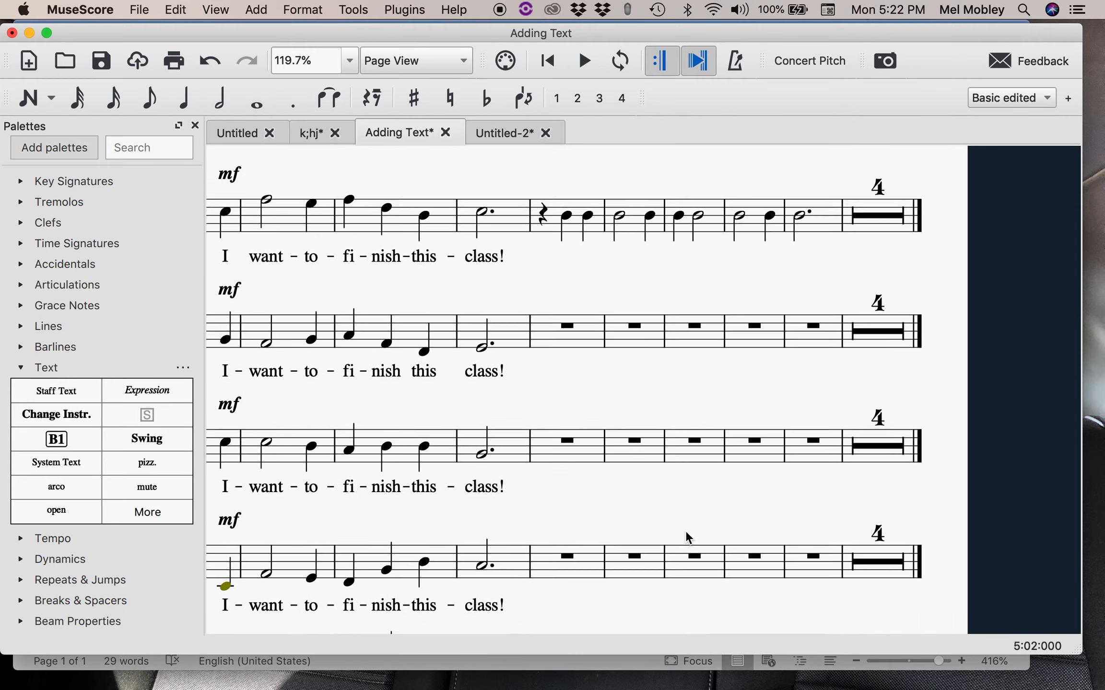
scroll(686, 530, left, 3)
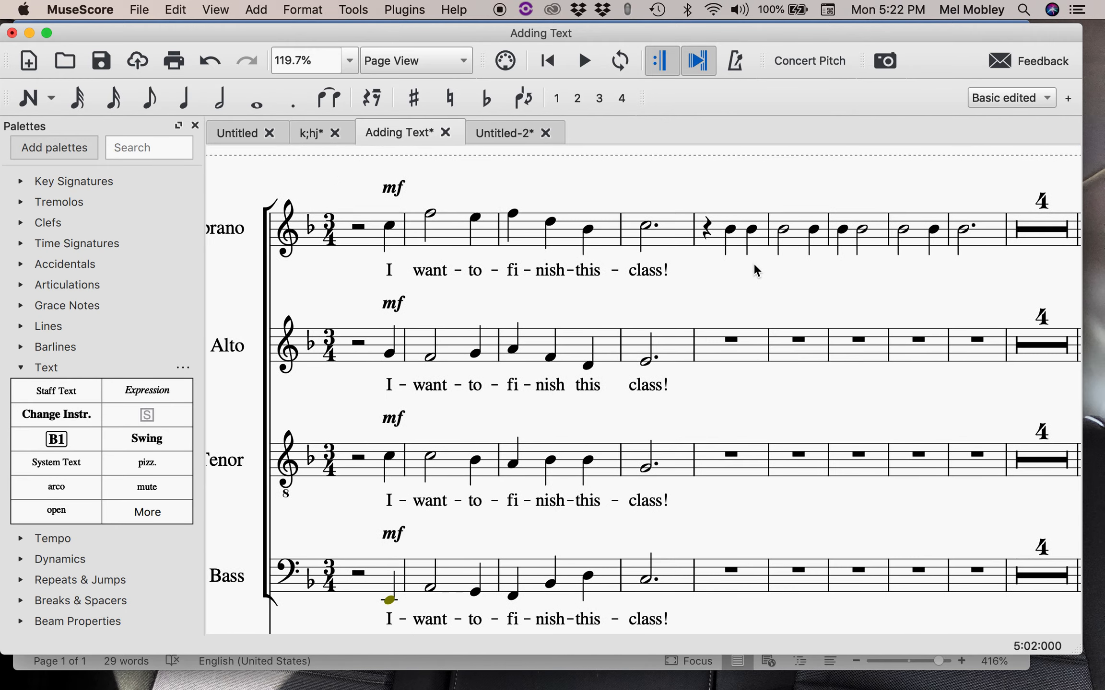
scroll(713, 331, left, 2)
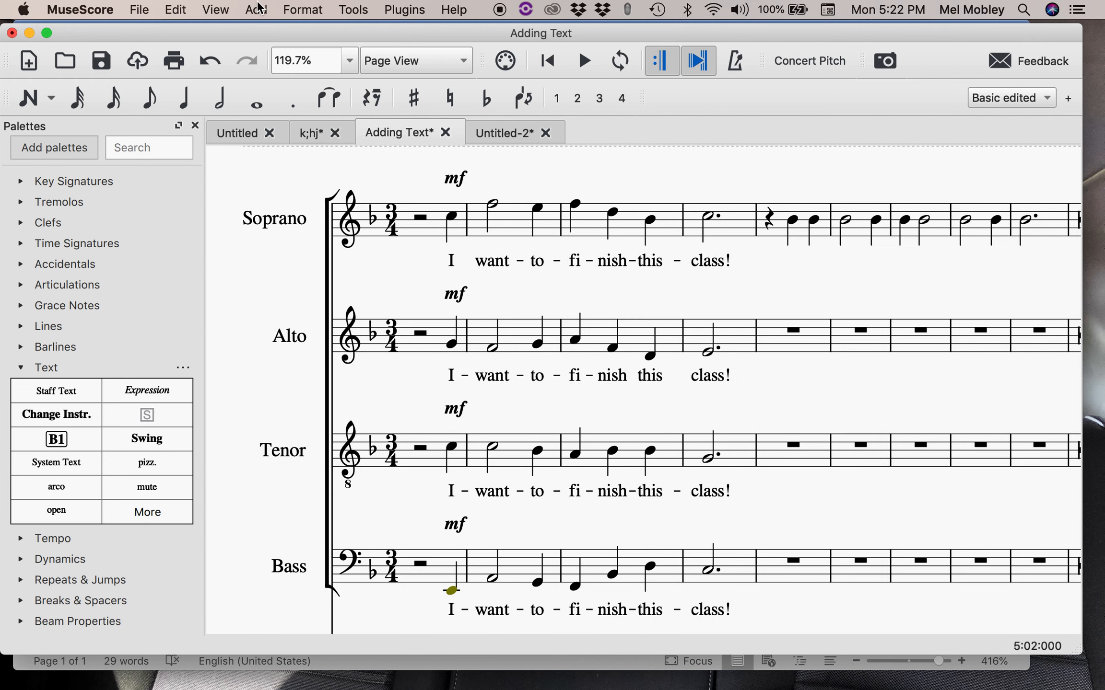
- Inspect the score's staves and the Vocals category in the Instruments dialog, leaving the dialog without applying changes
click(217, 12)
mouse_move(180, 12)
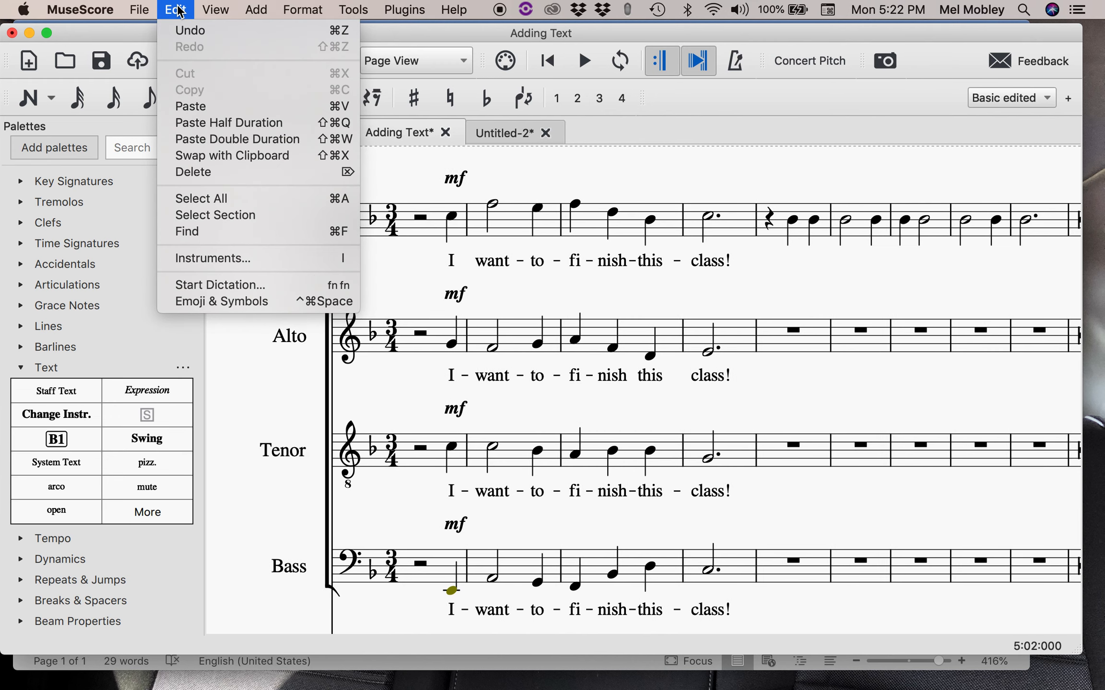
click(231, 260)
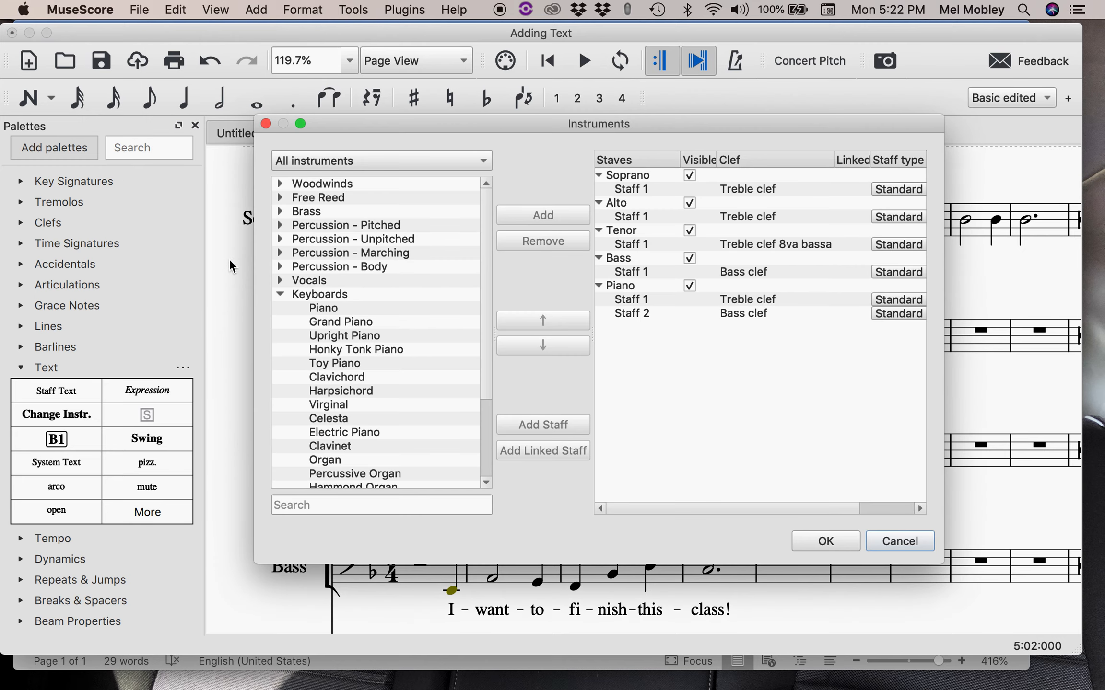
click(280, 294)
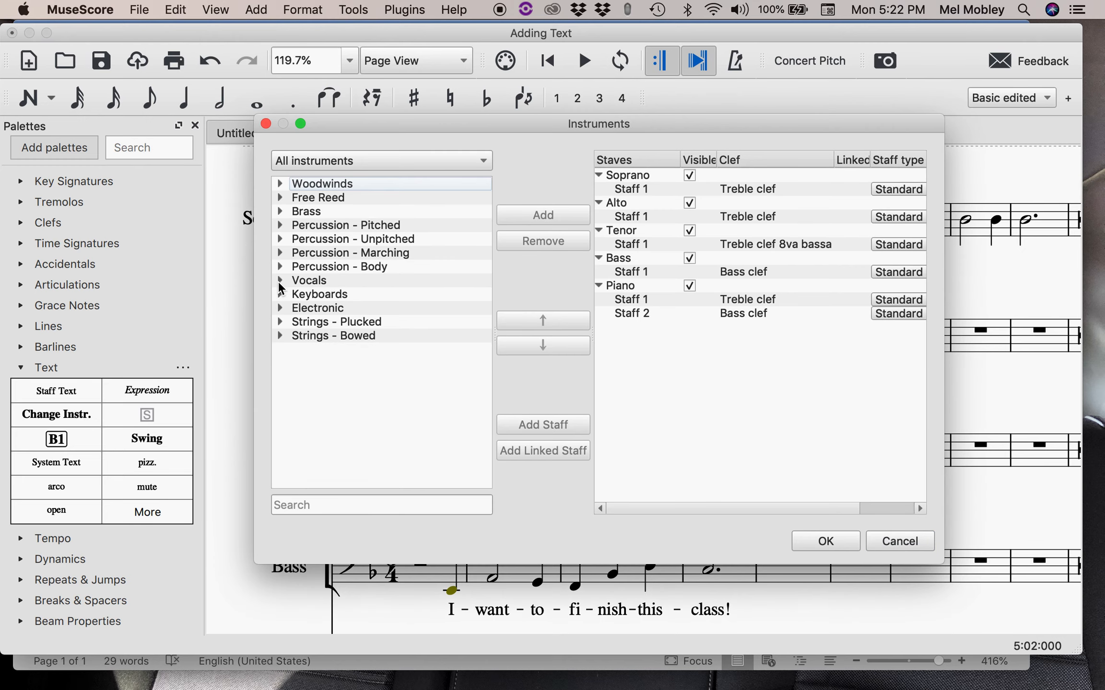
click(281, 281)
click(280, 281)
click(918, 544)
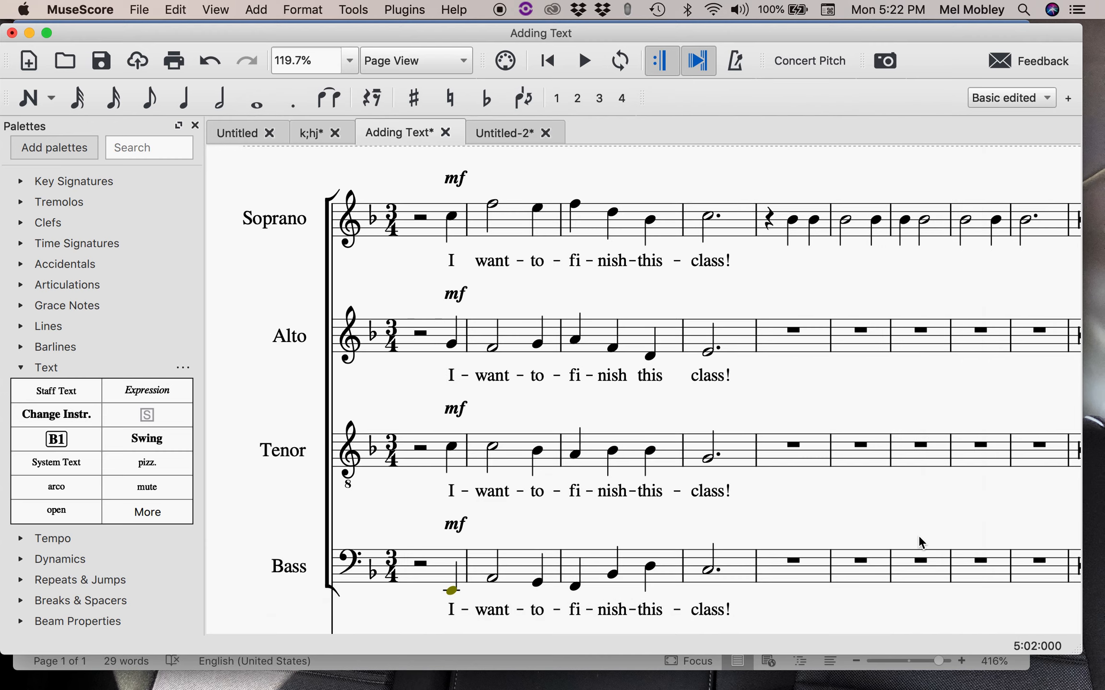
- Play back the score from the Bass staff's first note in measure 1, stopping after the opening phrase
scroll(918, 537, right, 5)
scroll(918, 537, down, 2)
scroll(918, 536, up, 2)
scroll(918, 536, right, 1)
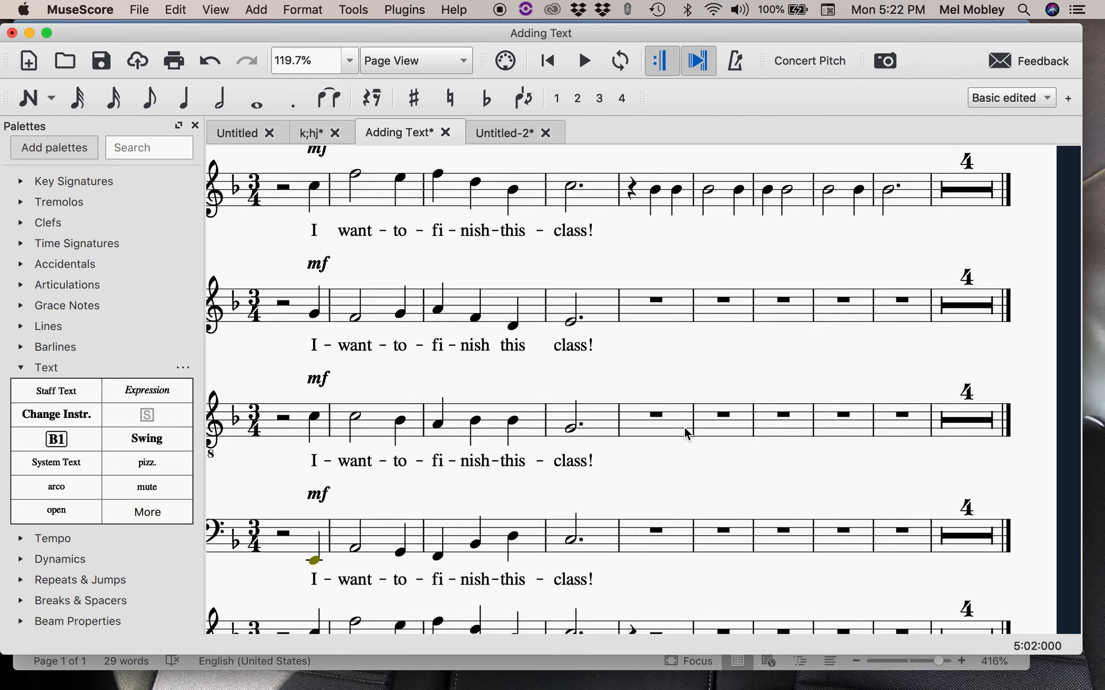
scroll(687, 434, down, 8)
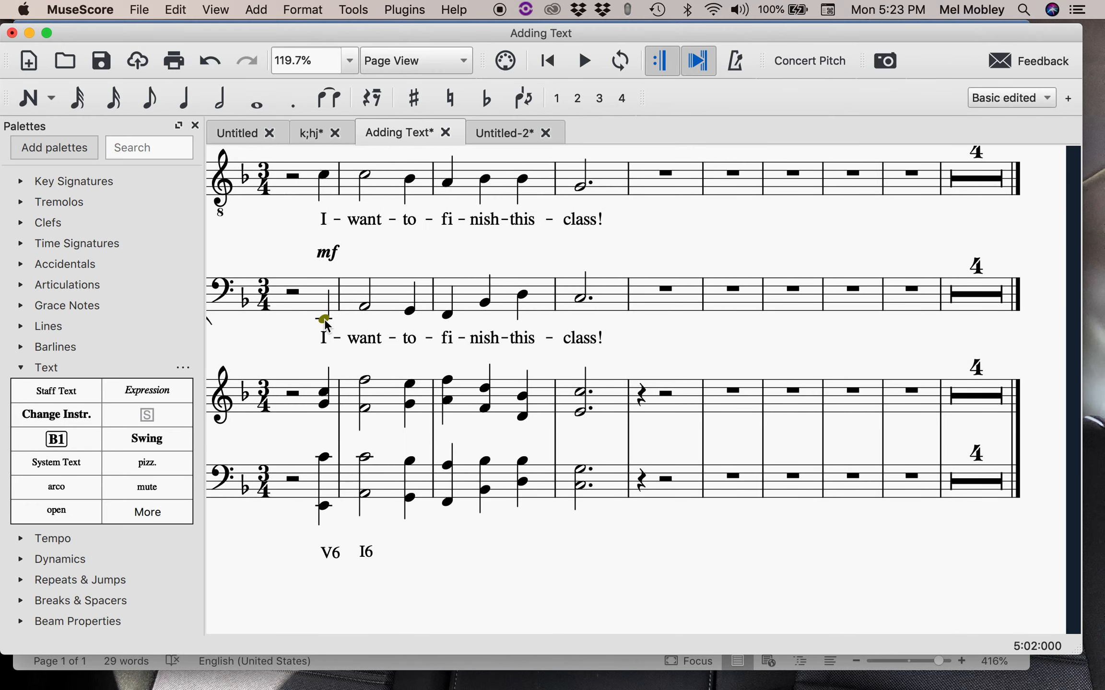
click(325, 319)
click(581, 70)
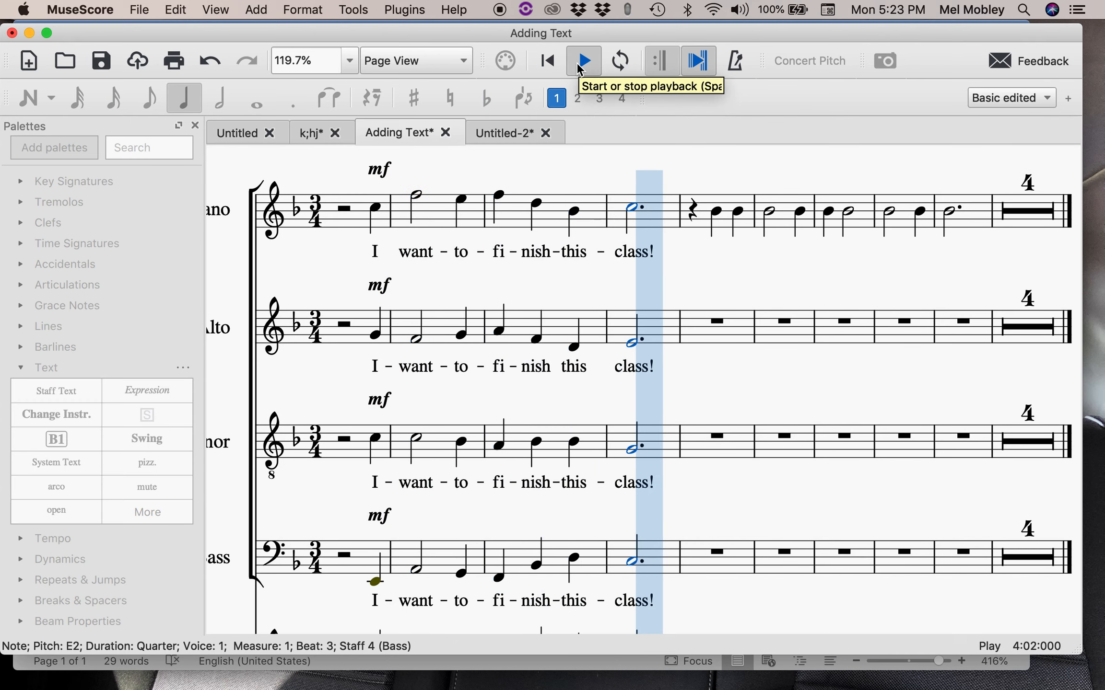
click(581, 70)
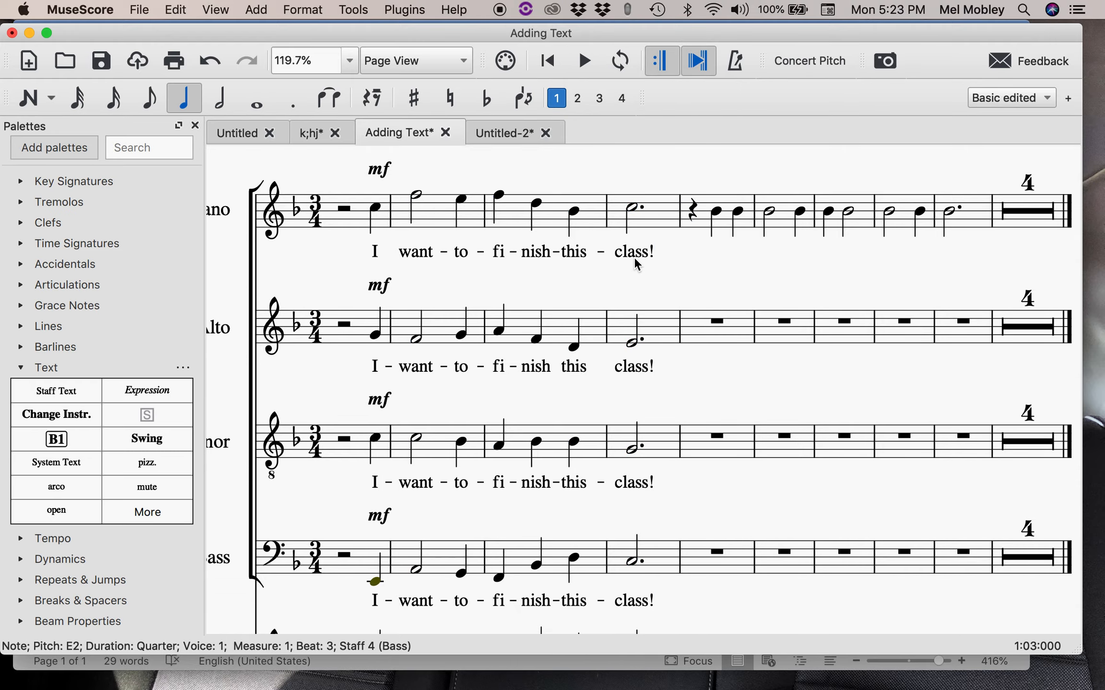
- Examine the empty measures after the opening phrase in the vocal and piano staves
scroll(633, 257, down, 5)
scroll(634, 257, right, 5)
scroll(634, 259, down, 5)
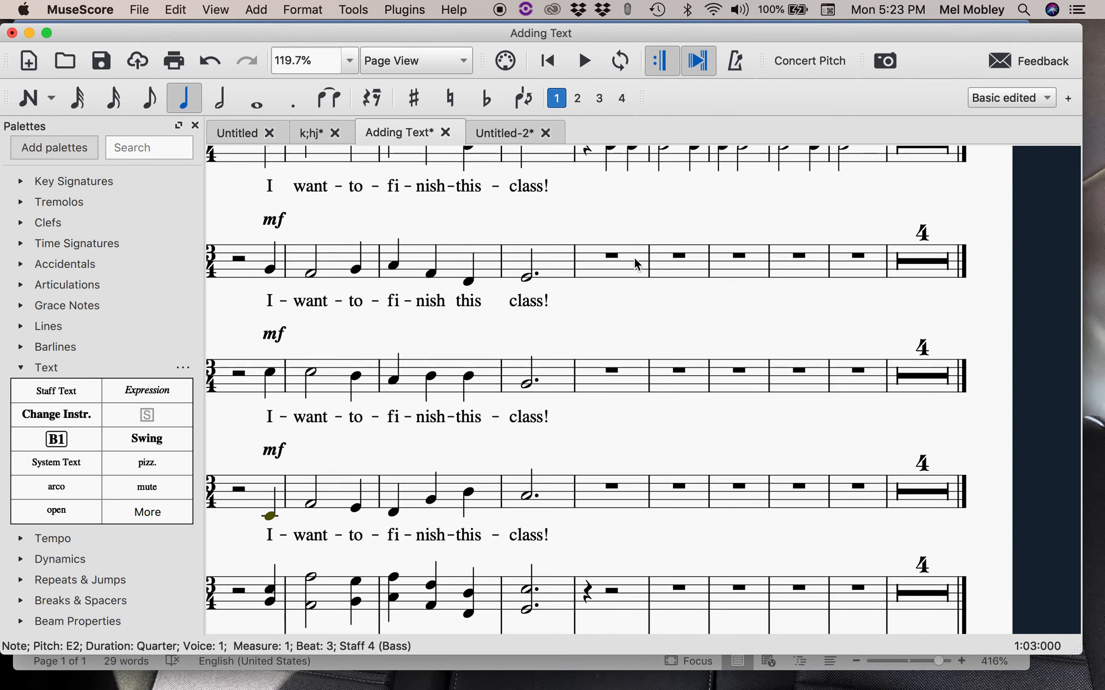
scroll(634, 257, up, 4)
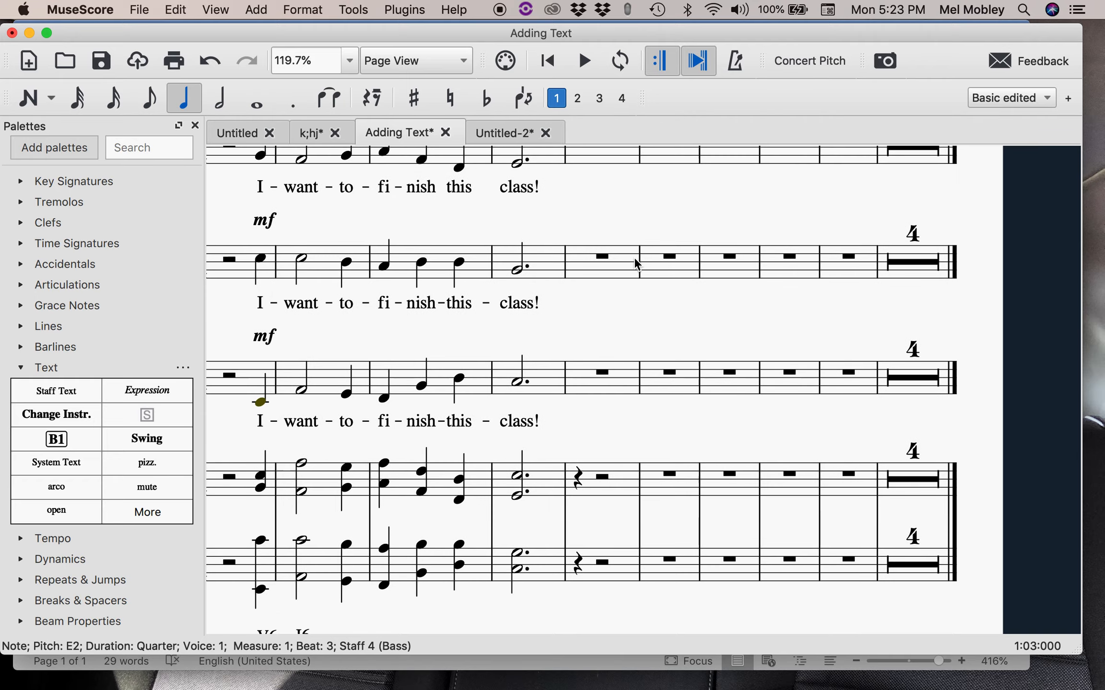
scroll(634, 260, down, 5)
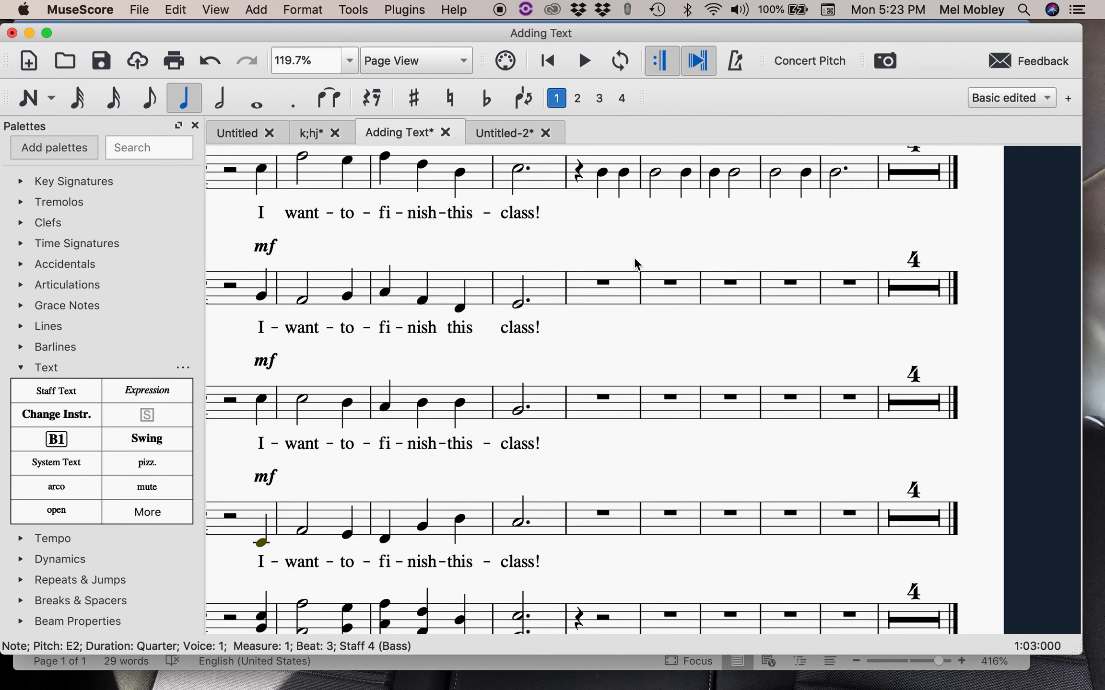
scroll(634, 260, down, 5)
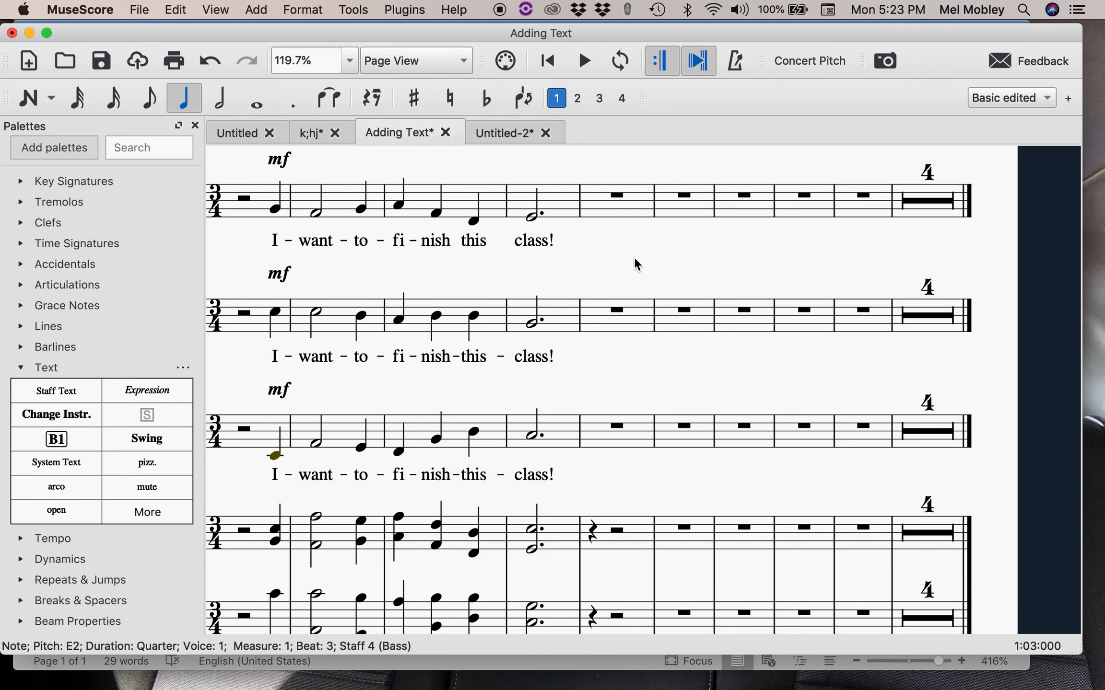
- Copy the Soprano rhythm in measures 5–9 to the upper Piano staff, starting at measure 5
scroll(646, 272, down, 1)
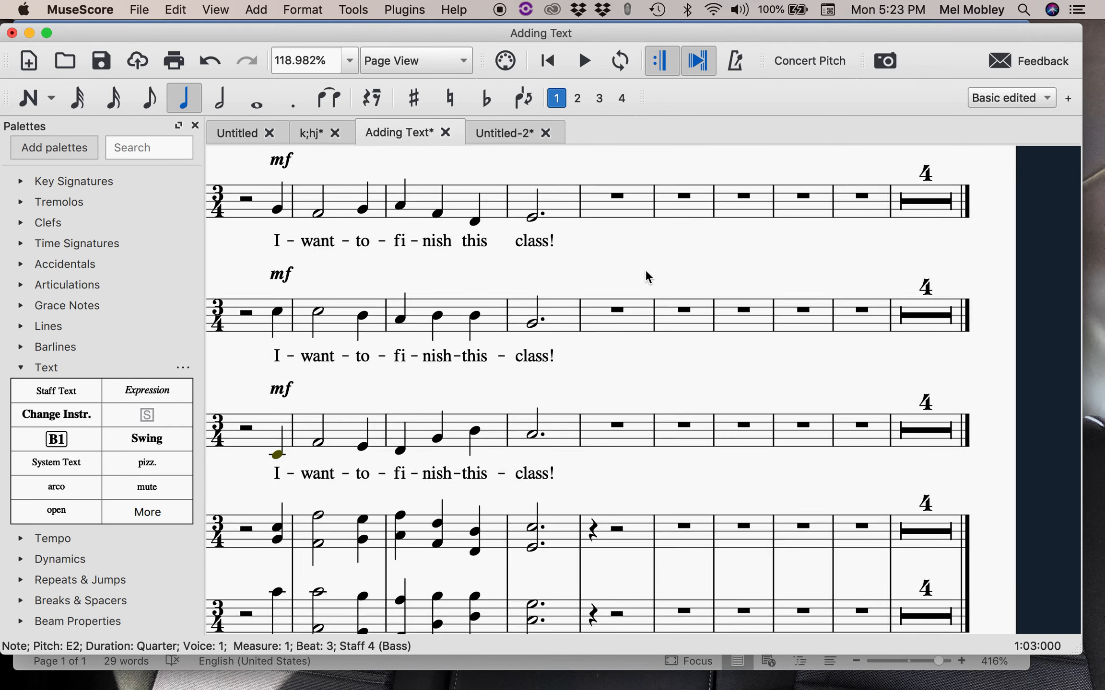
scroll(647, 271, down, 5)
scroll(647, 271, up, 2)
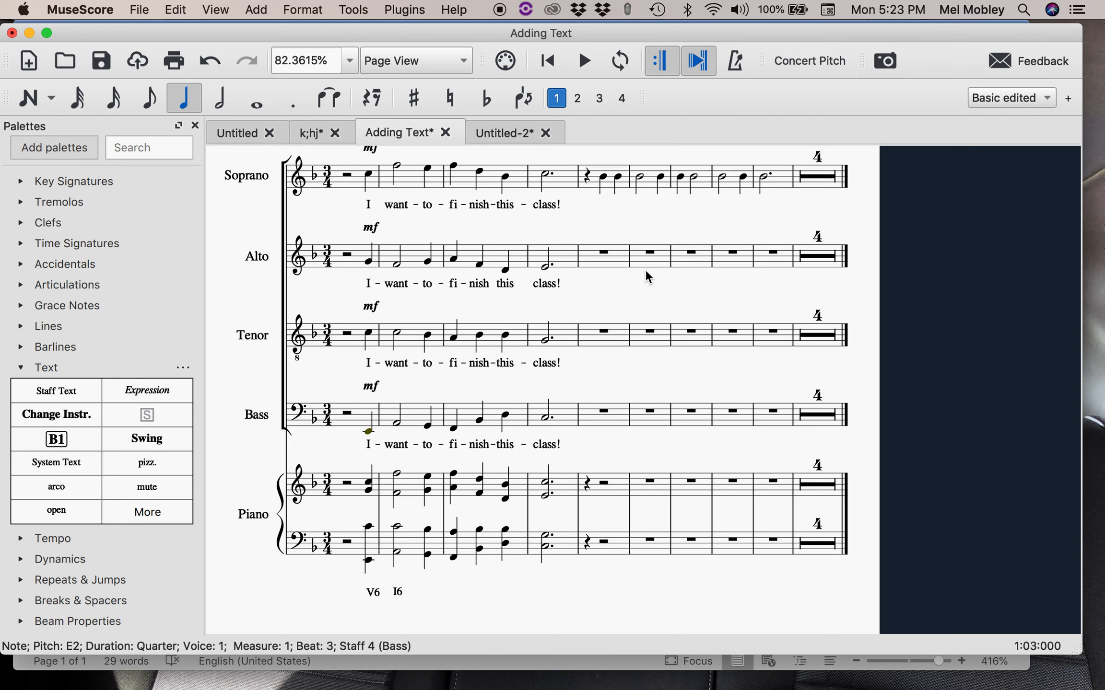
click(596, 181)
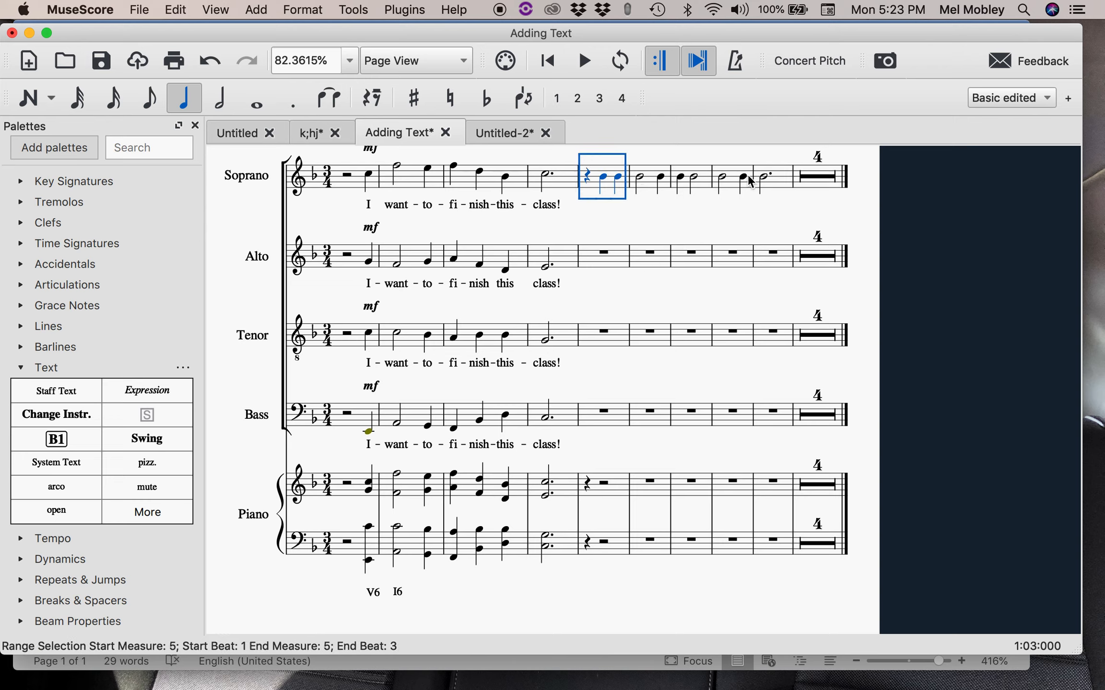
shift+click(785, 185)
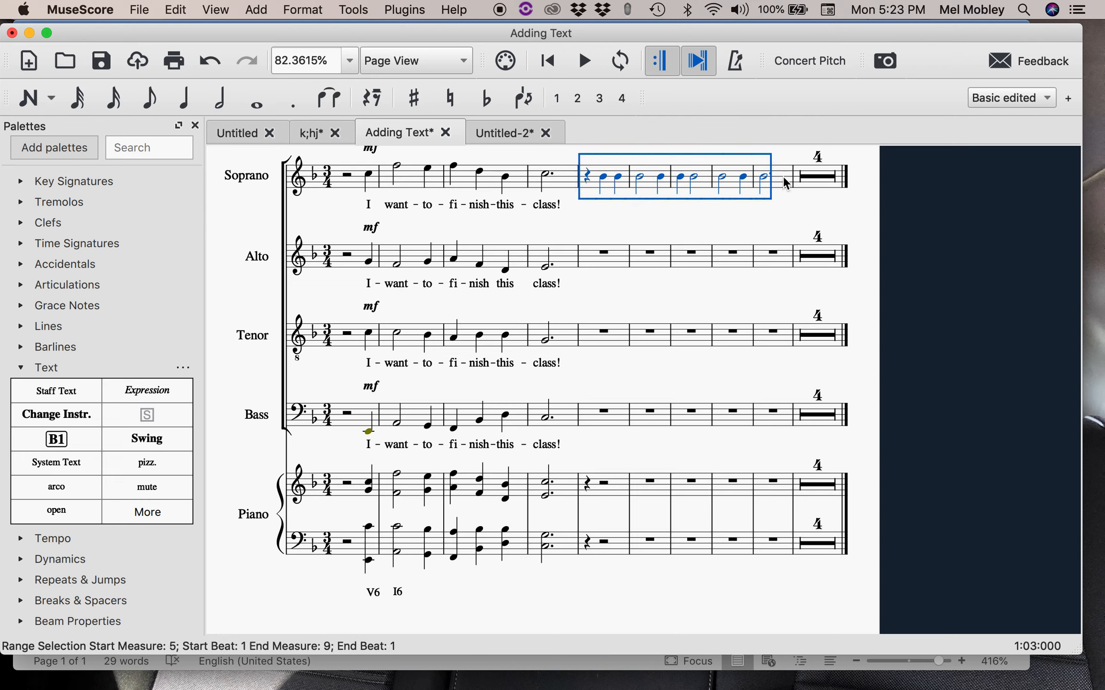
click(597, 491)
key(ctrl+v)
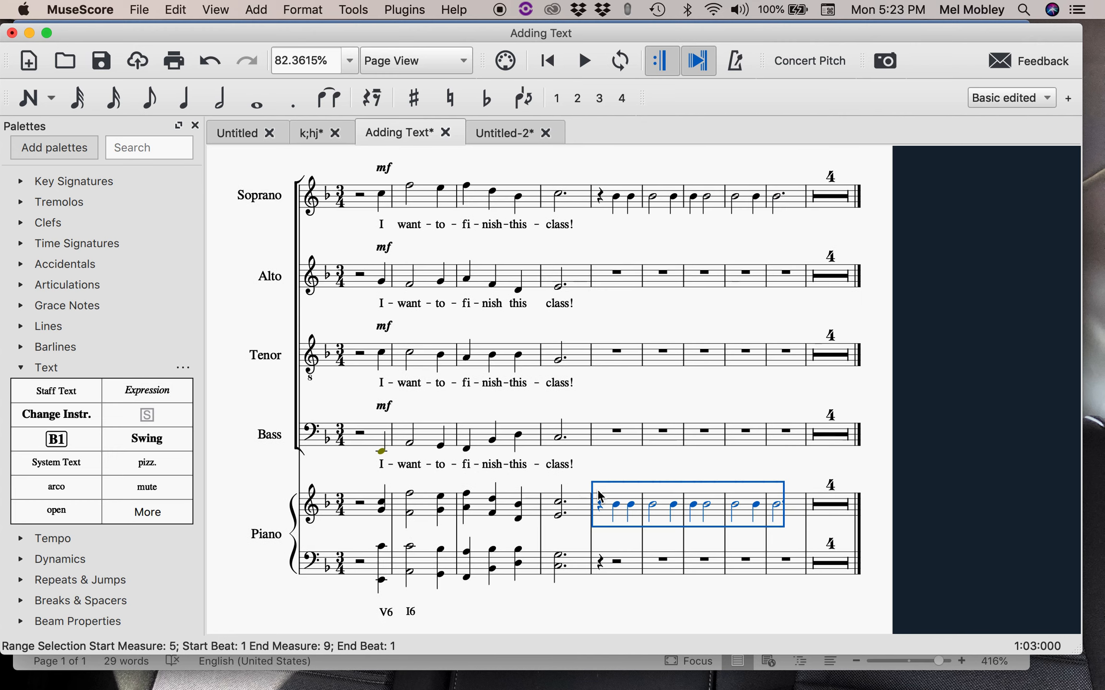
- Set the upper Piano staff's measure 5 quarter notes to C5 and E5, and the half note starting measure 6 to F5
click(617, 505)
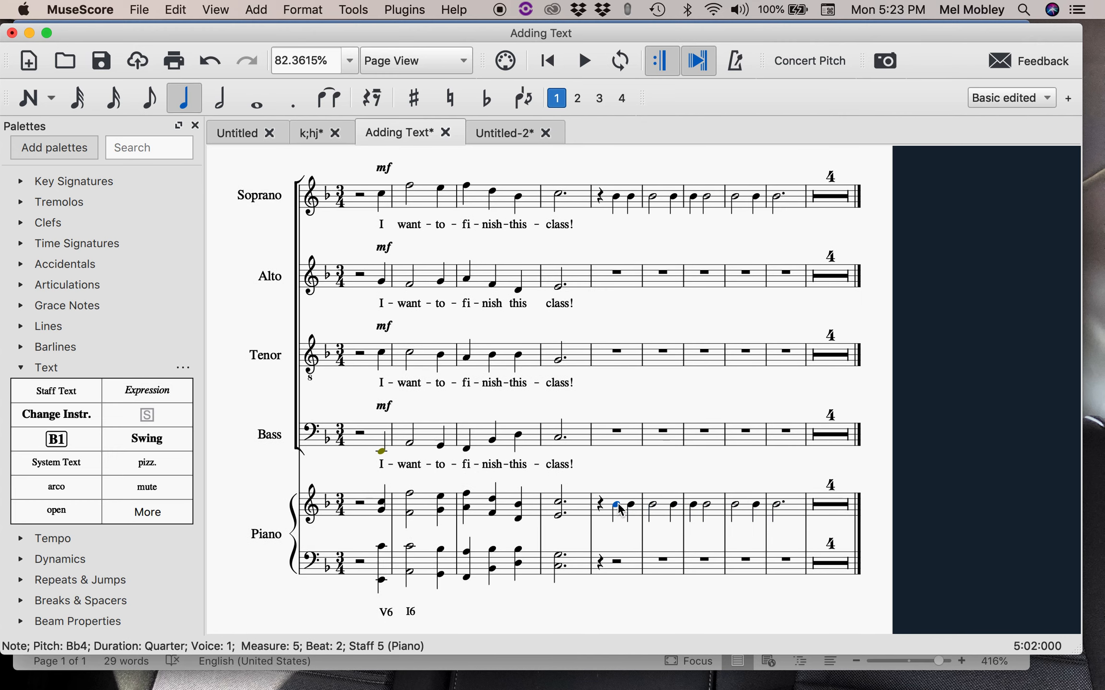
click(653, 505)
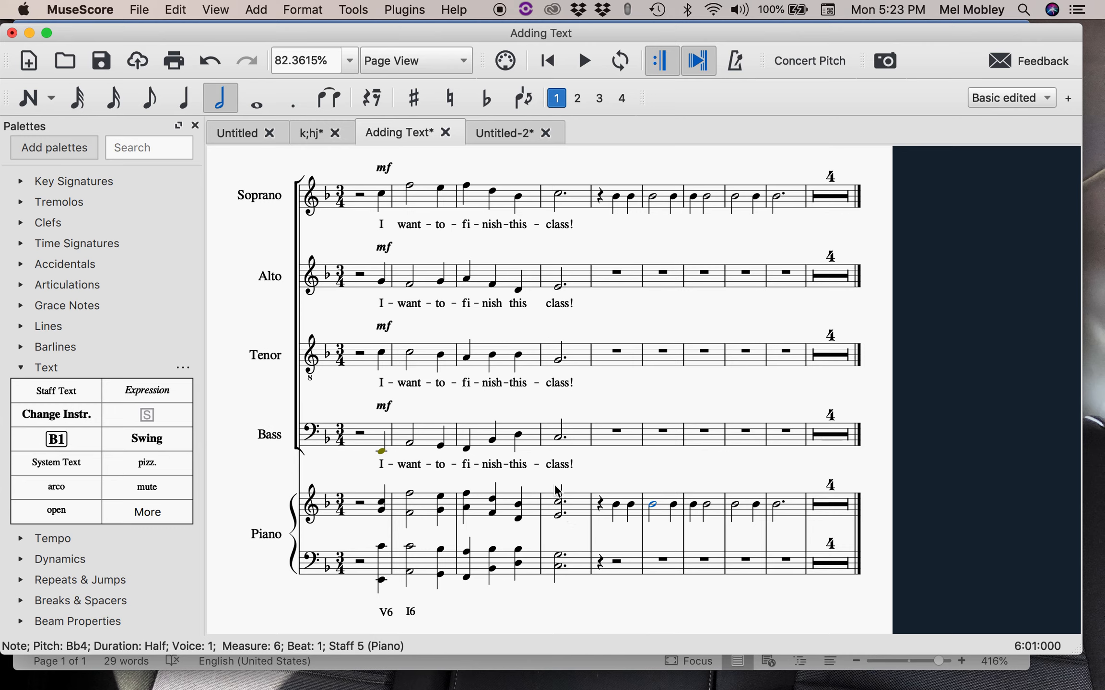
click(653, 505)
drag(656, 511, 630, 498)
click(635, 503)
click(617, 503)
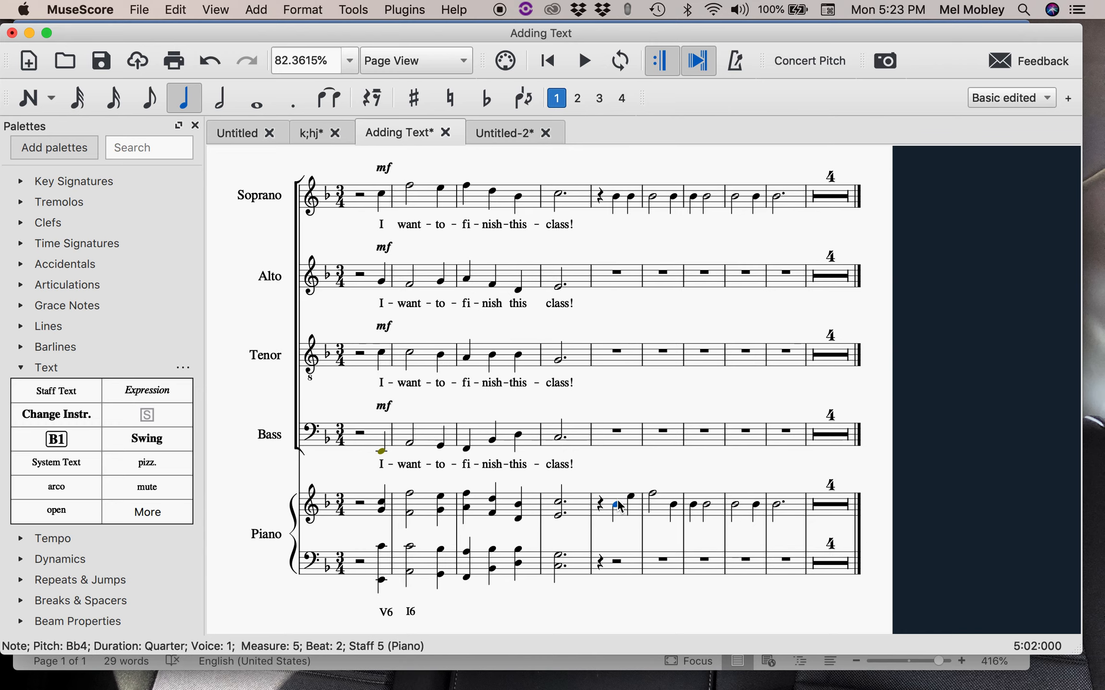
key(Up)
key(Up)
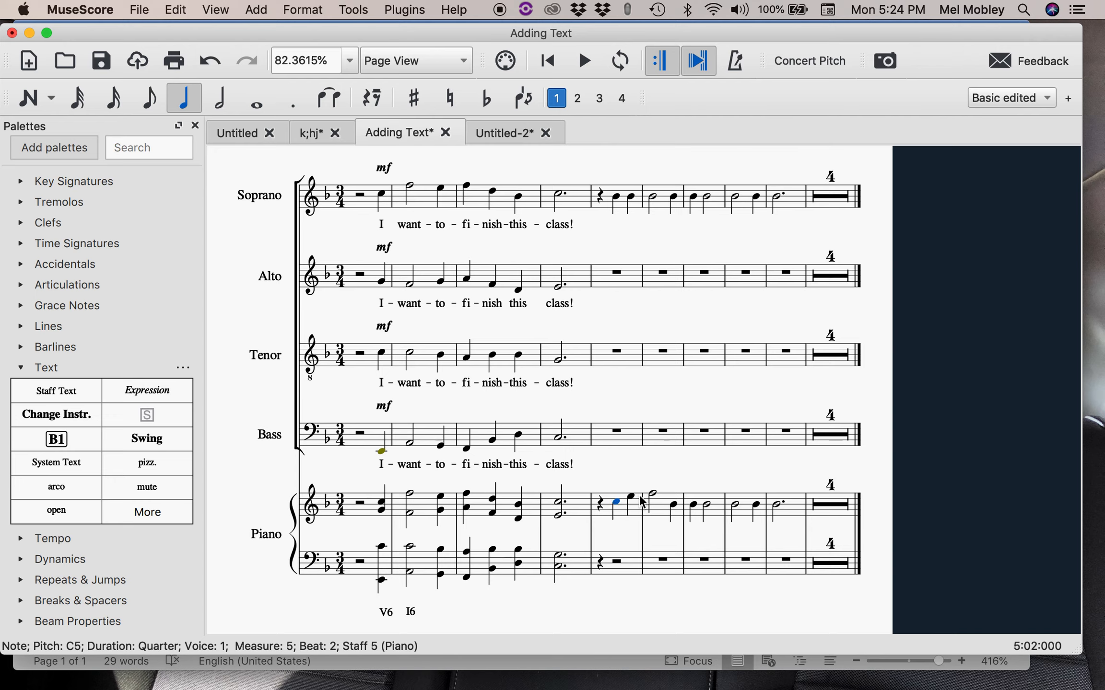
- Set the upper Piano staff's last note in measure 6 to C5 and the first note in measure 7 to D5
click(674, 502)
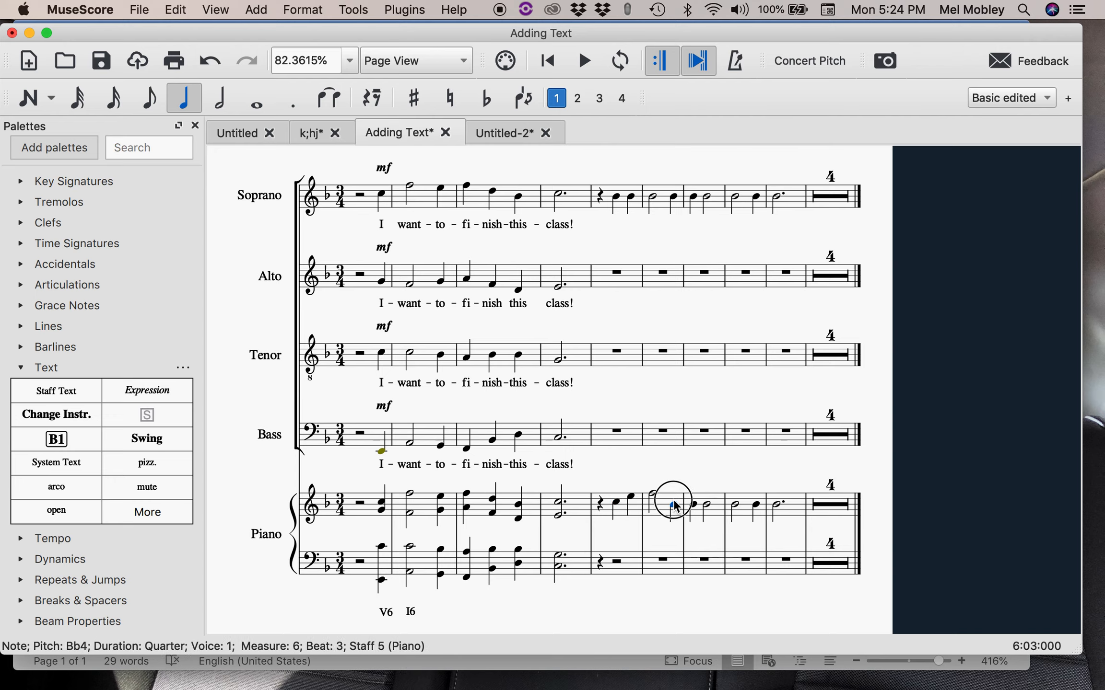
key(d)
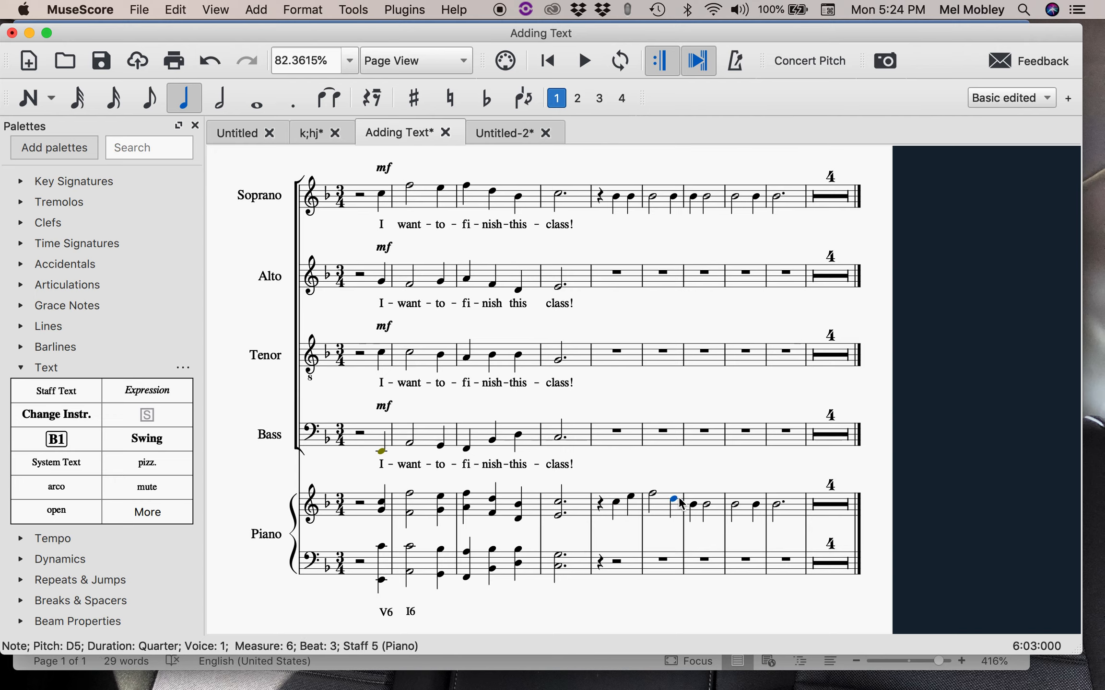
click(694, 508)
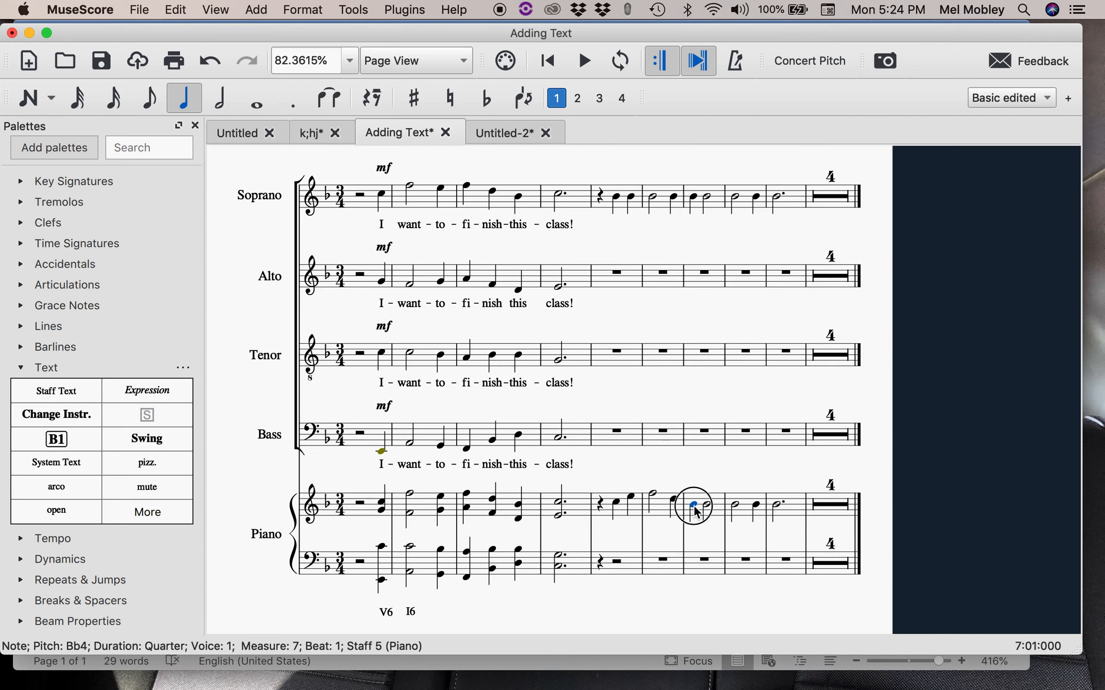
click(674, 503)
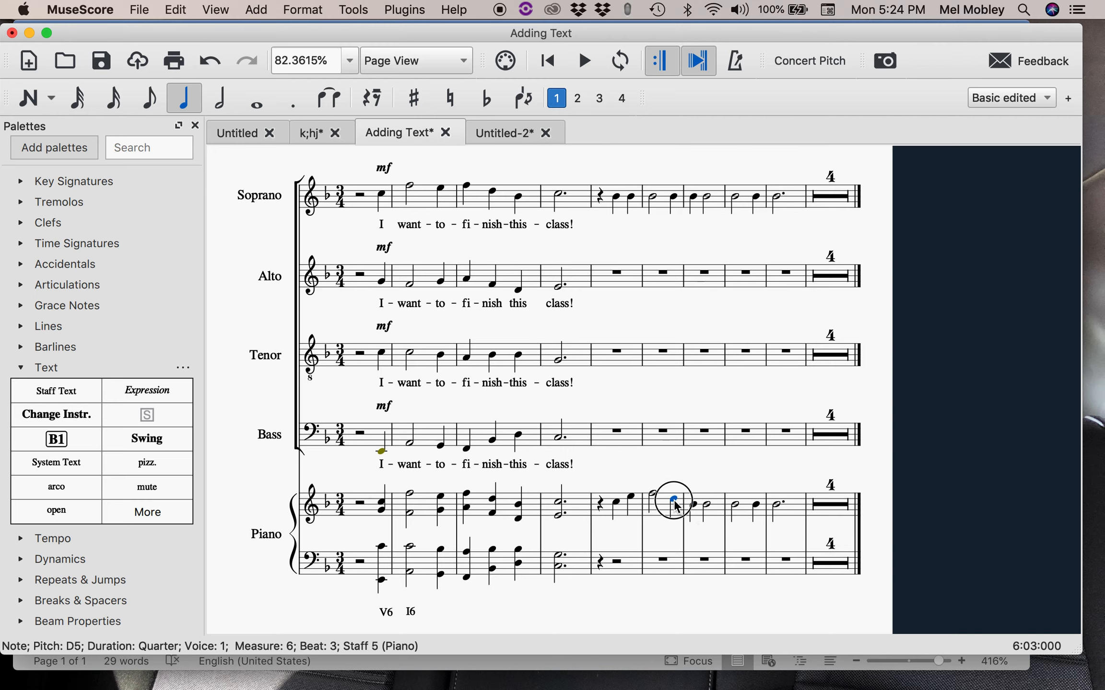
key(c)
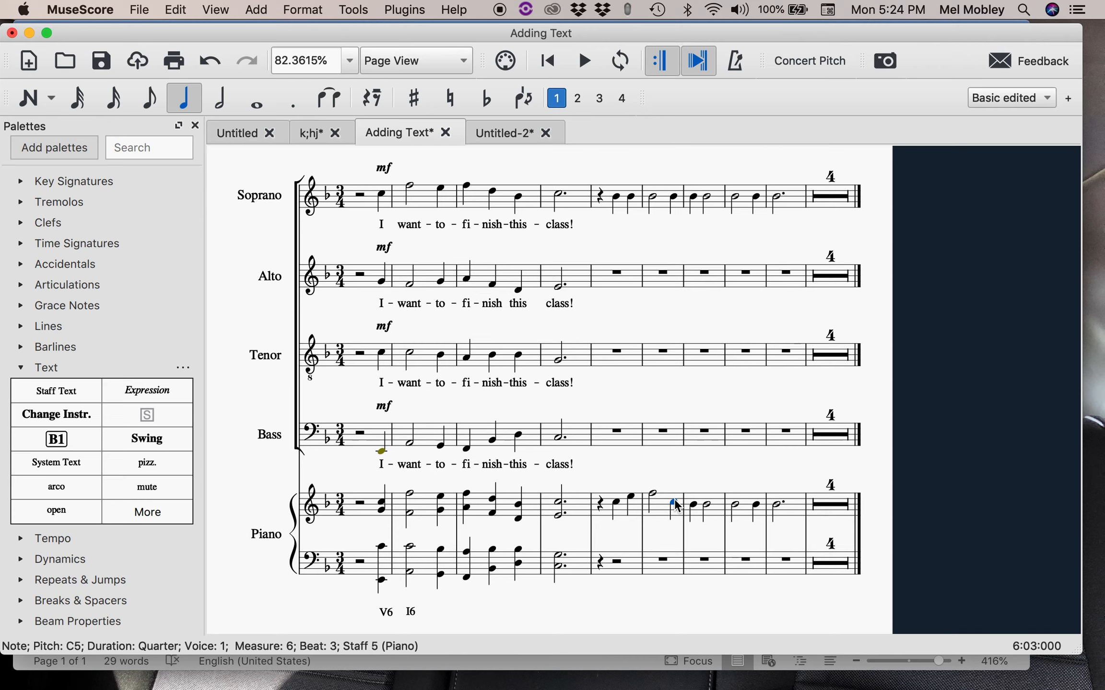
click(694, 504)
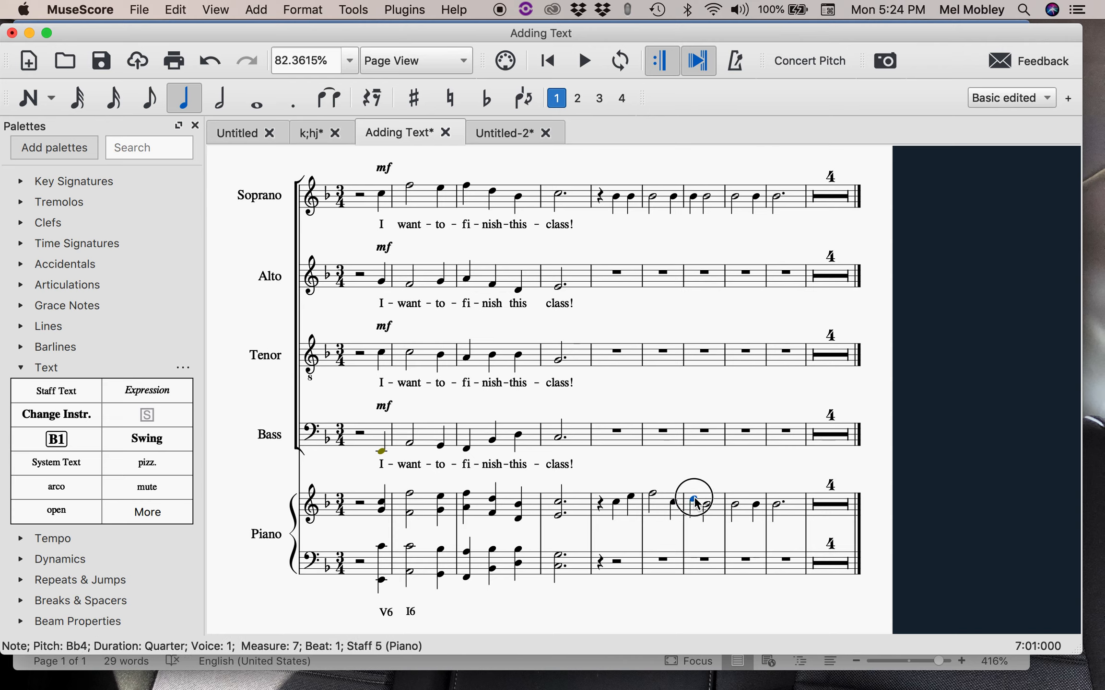
key(d)
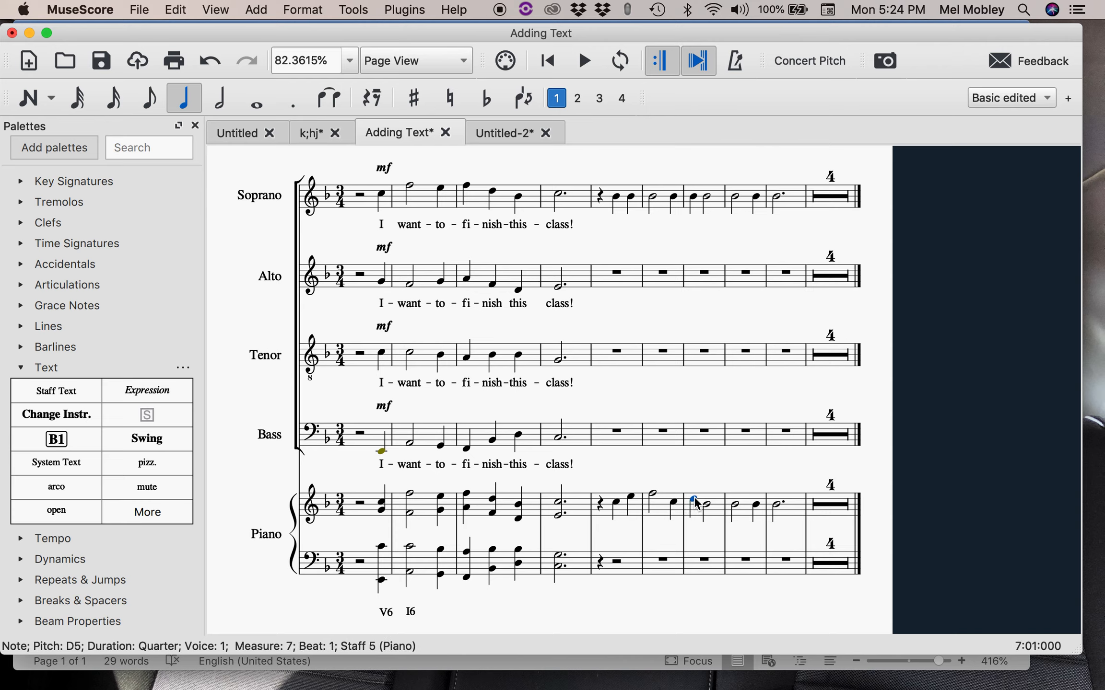
- Set the upper Piano staff's measure 8 notes to D5 and E5, and the dotted half note in measure 9 to F5
click(739, 504)
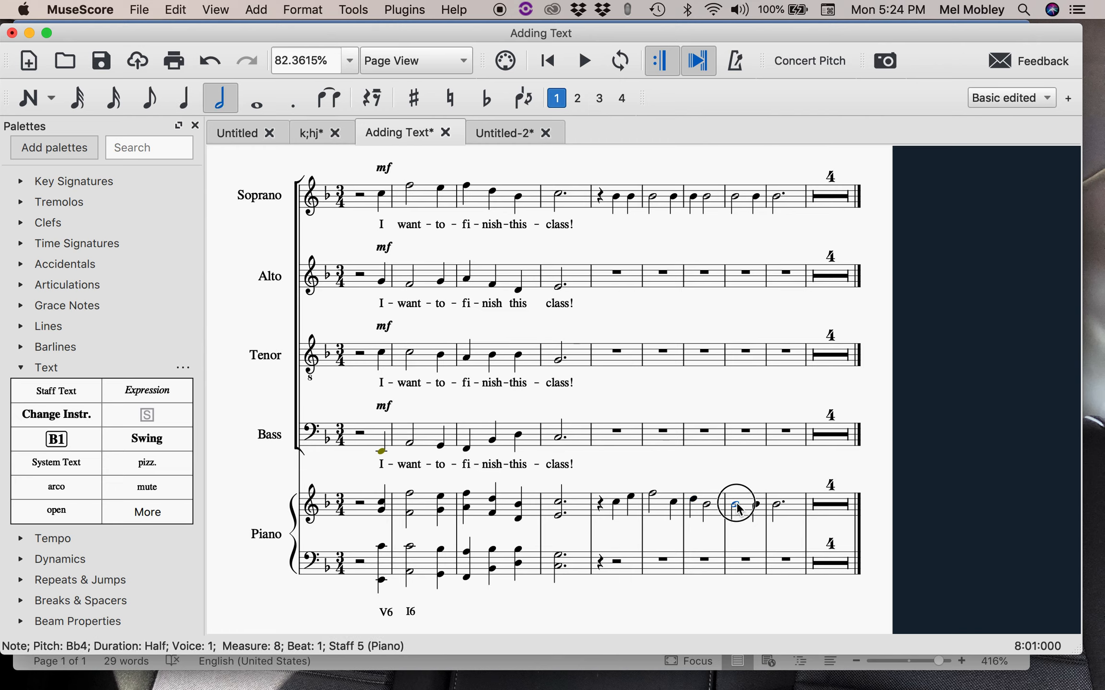
key(d)
click(757, 499)
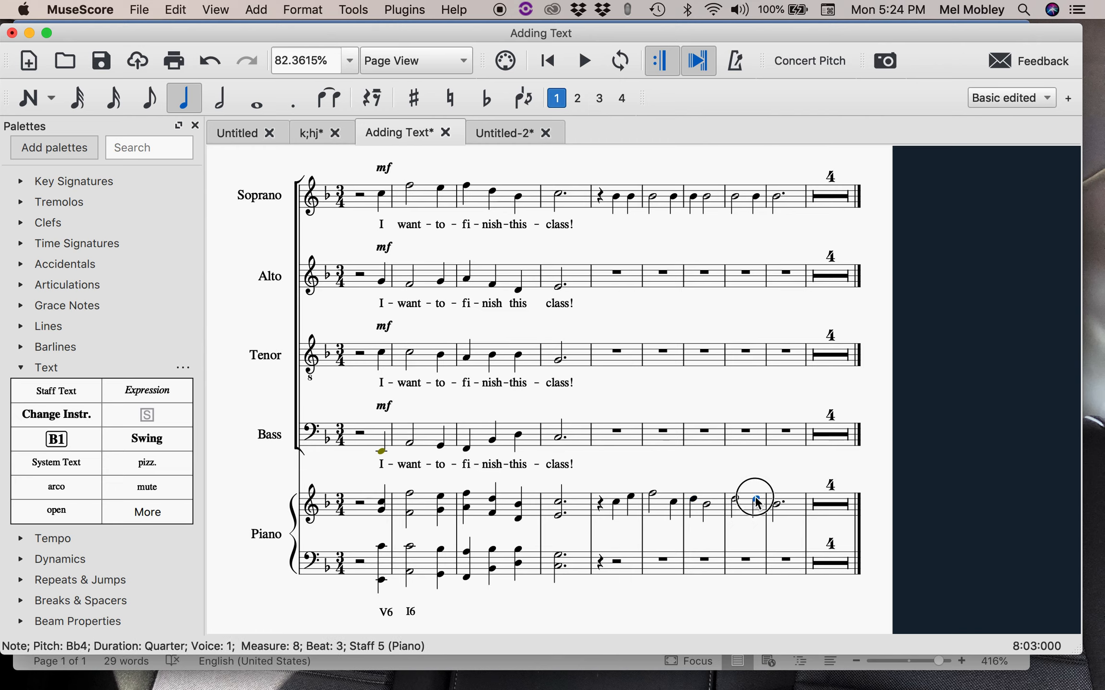
key(e)
click(777, 498)
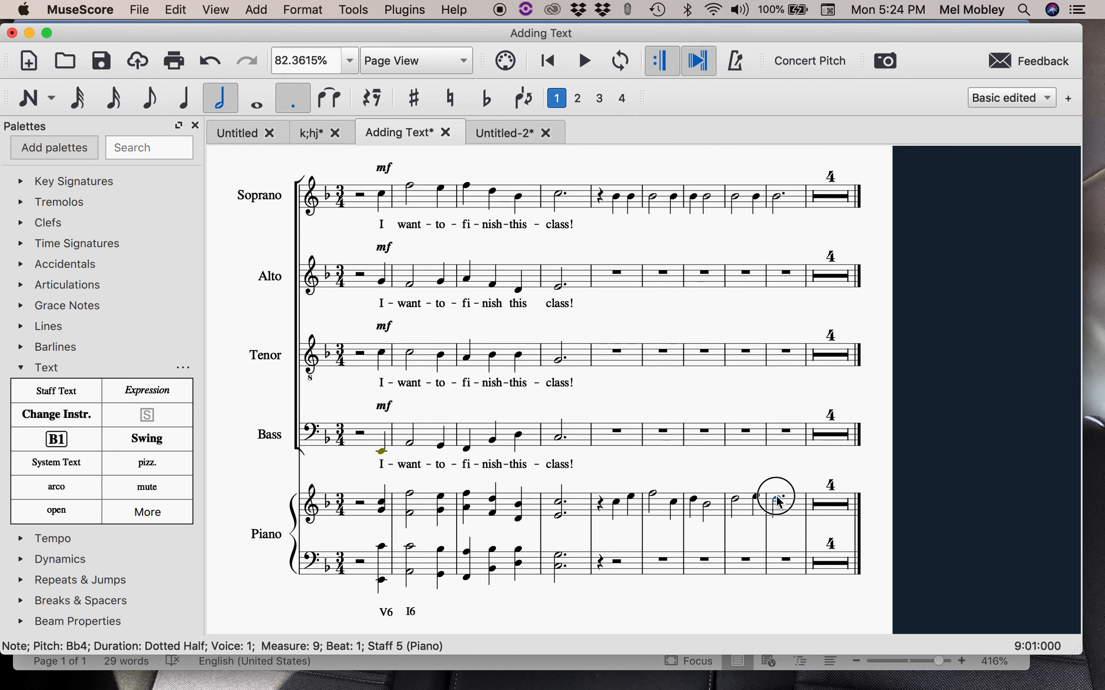
key(f)
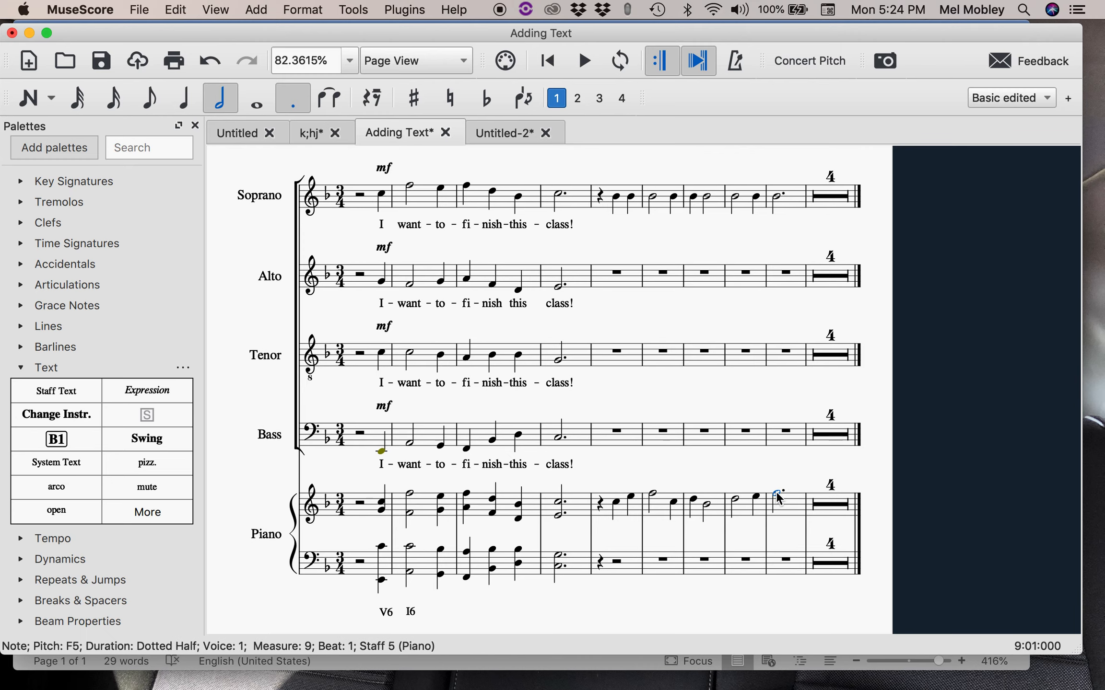
- Start playback from the upper Piano staff's first note in measure 5 and stop it after the opening notes
click(616, 500)
key(p)
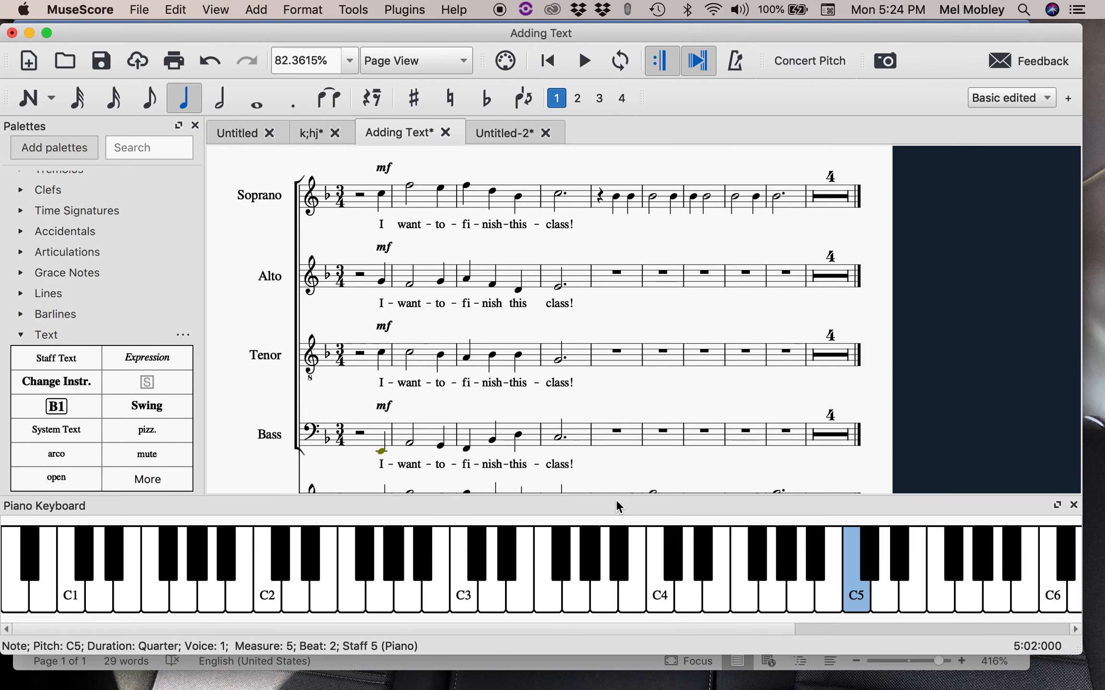
key(p)
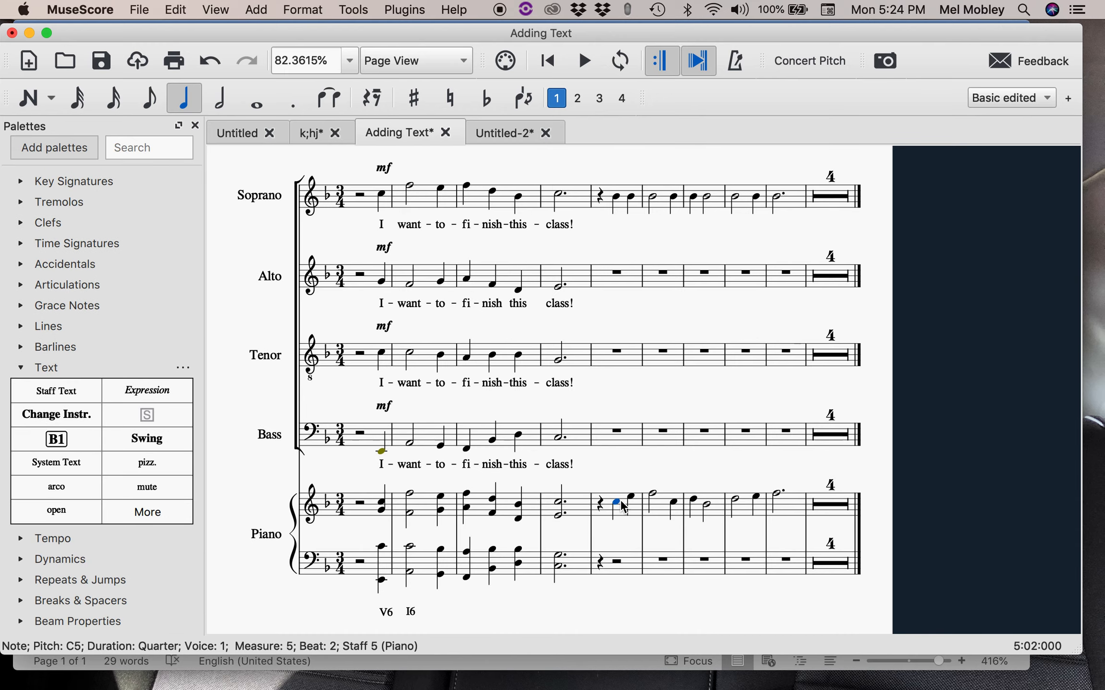
click(584, 61)
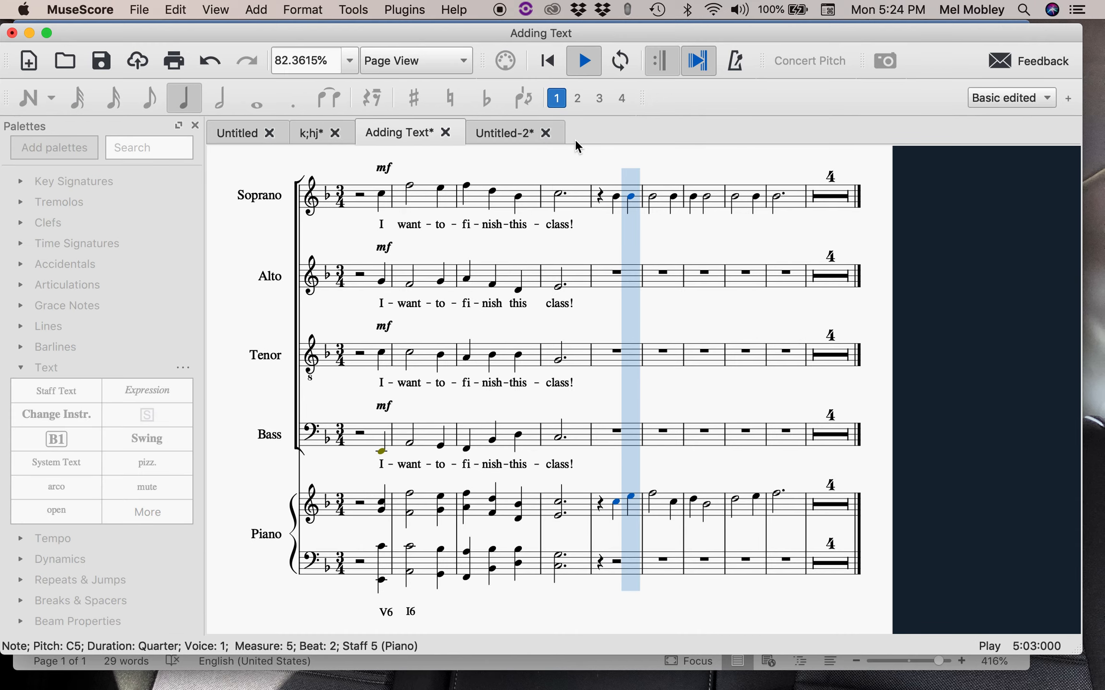
key(space)
- Delete the rhythm notes from measures 5–9 of the Soprano staff
click(623, 206)
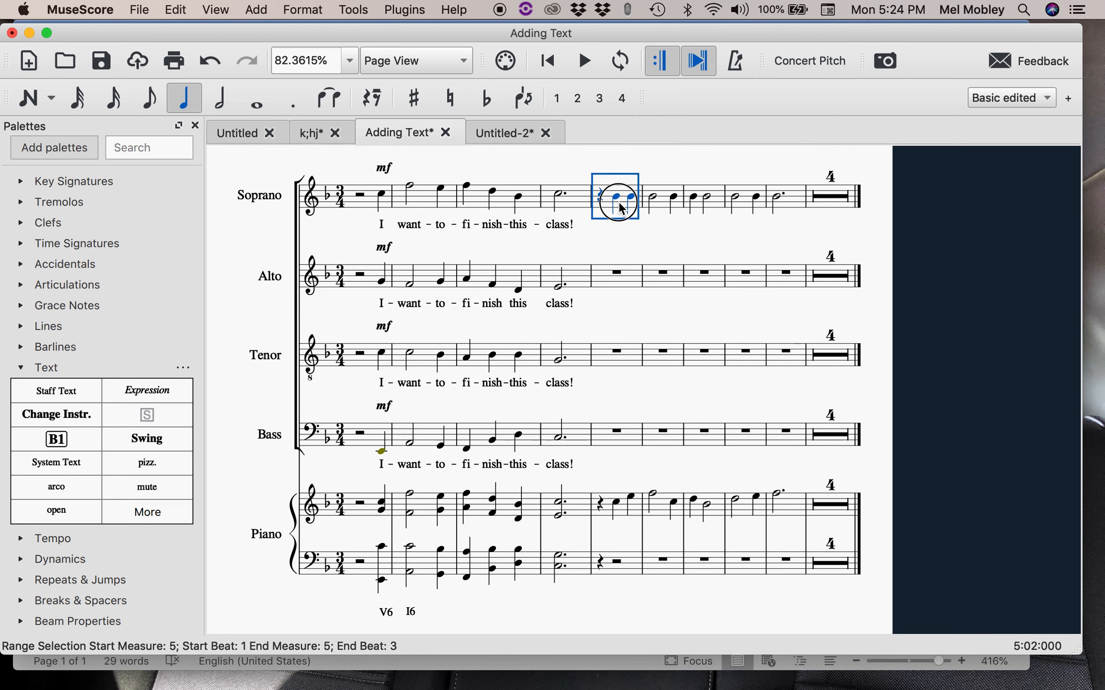
shift+click(791, 199)
key(Delete)
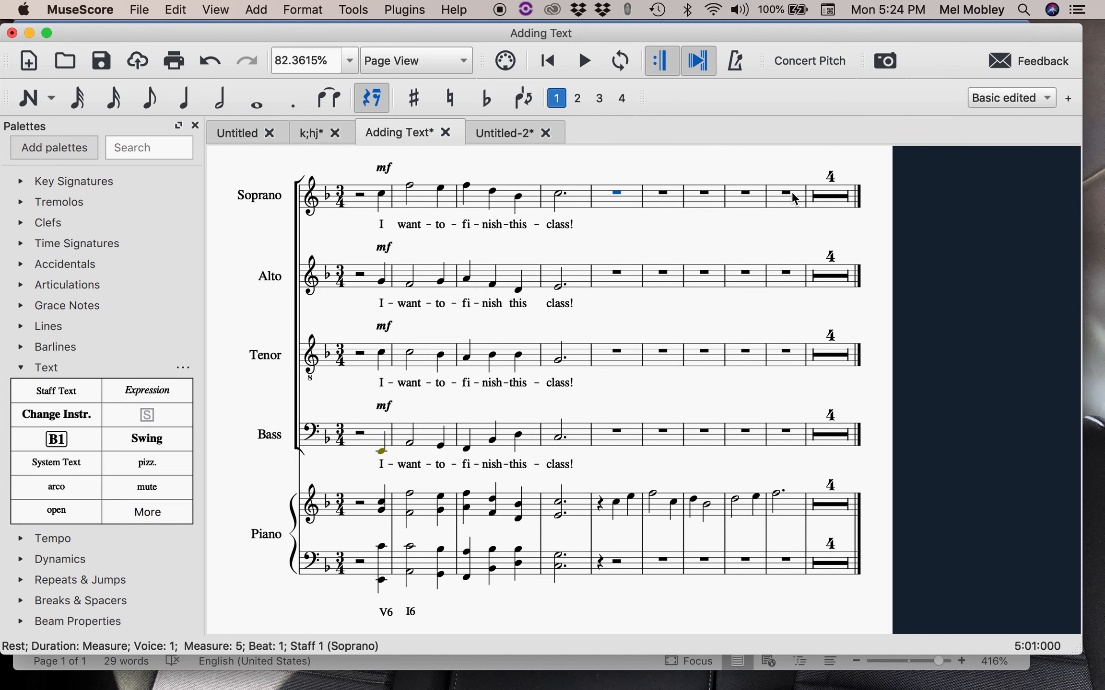
- Play back the Piano melody alone from its first note in measure 5, stopping near the end of the phrase
scroll(792, 199, down, 1)
click(627, 486)
key(p)
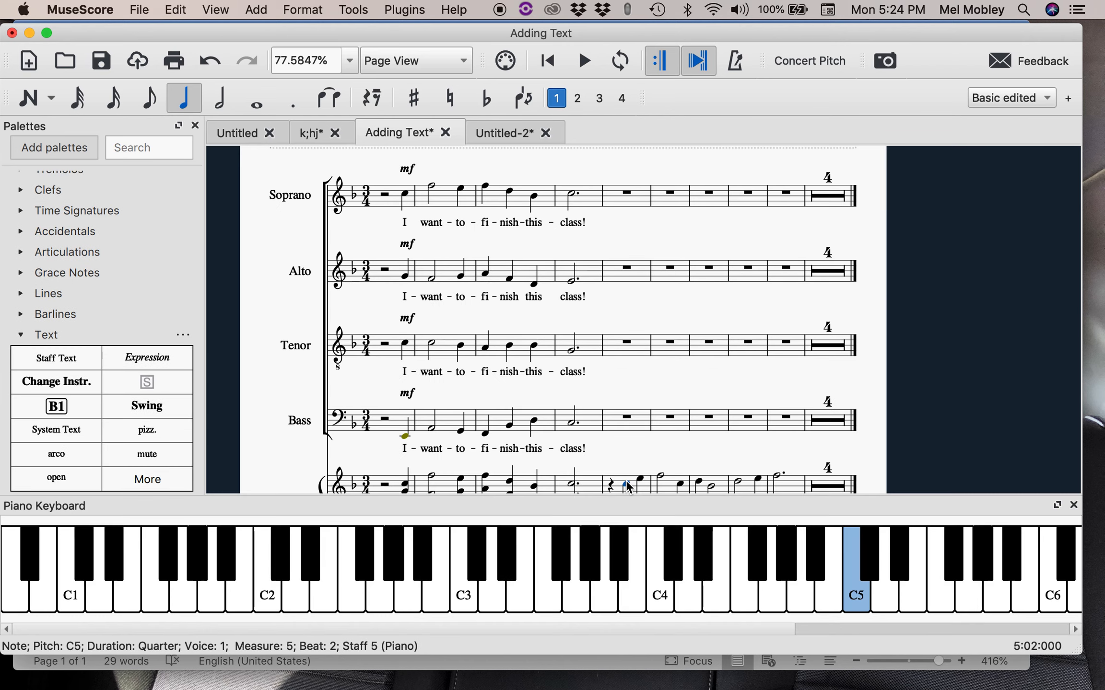
key(p)
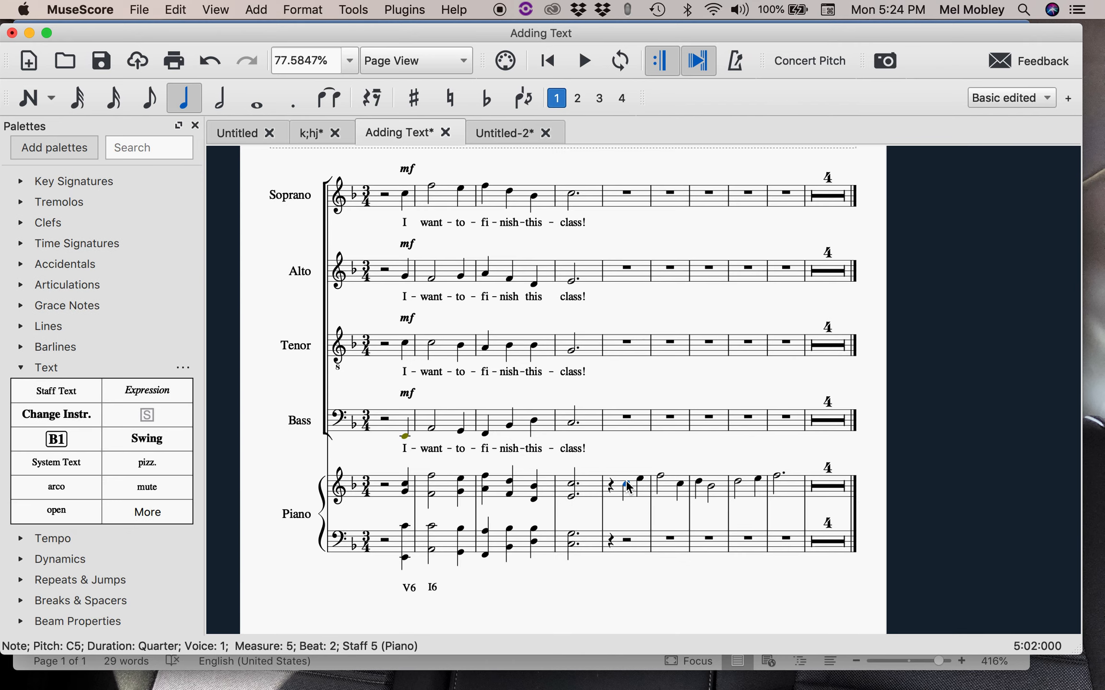
click(584, 60)
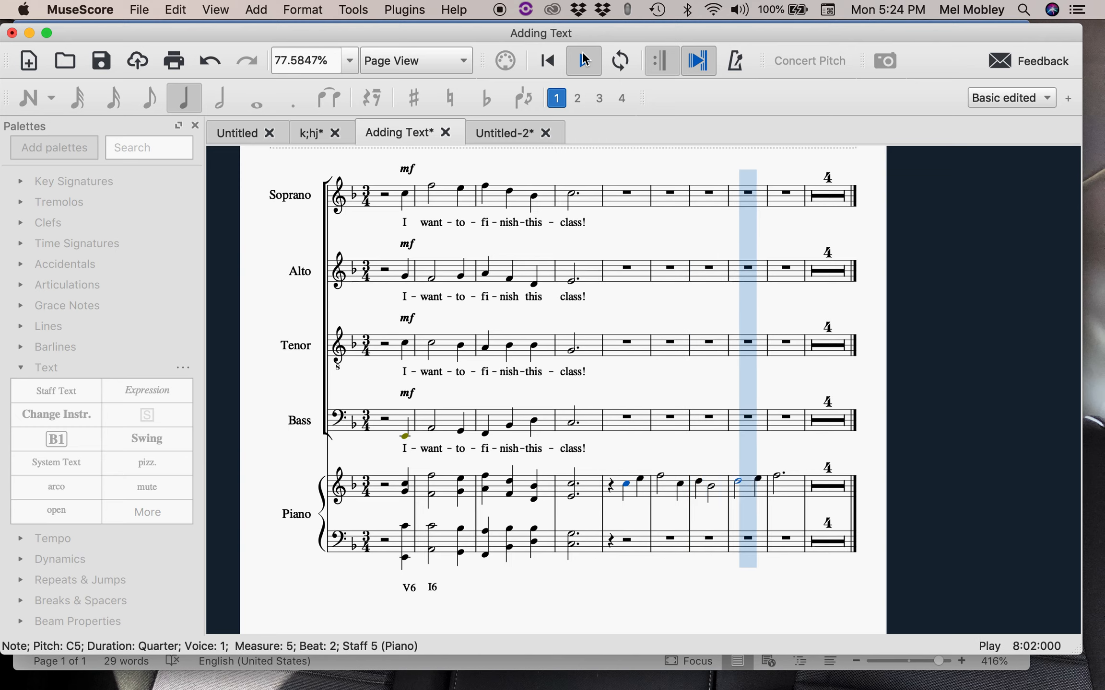
click(584, 60)
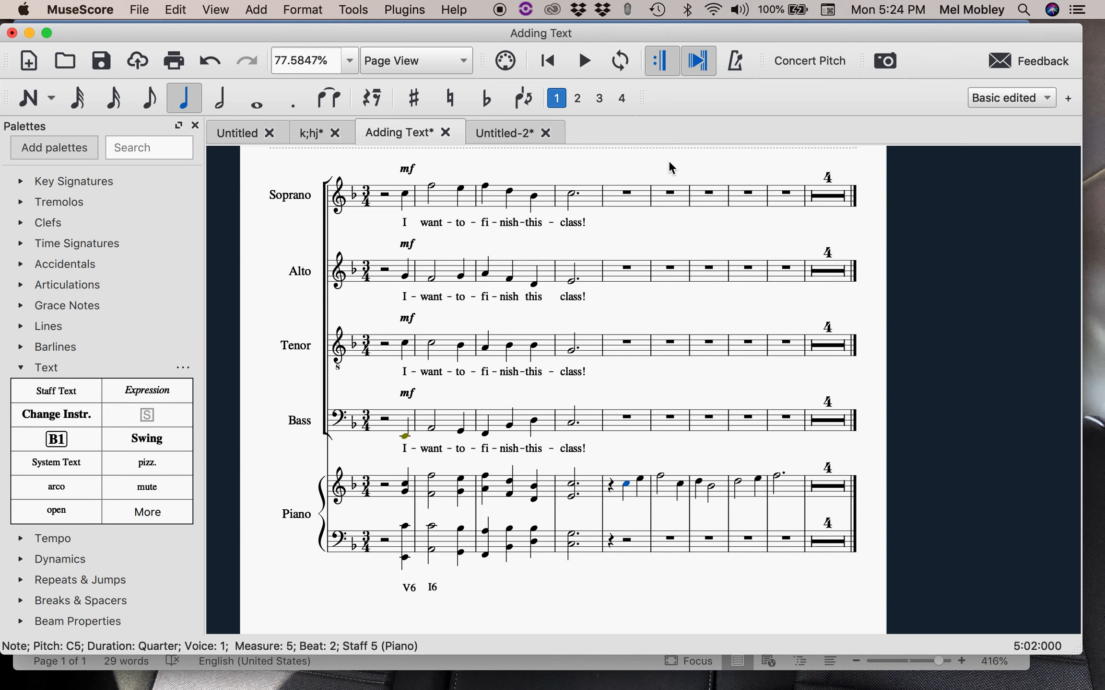
- Set the upper Piano staff's last note in measure 6 to D5, and the two notes in measure 7 to C5 and A4
click(681, 486)
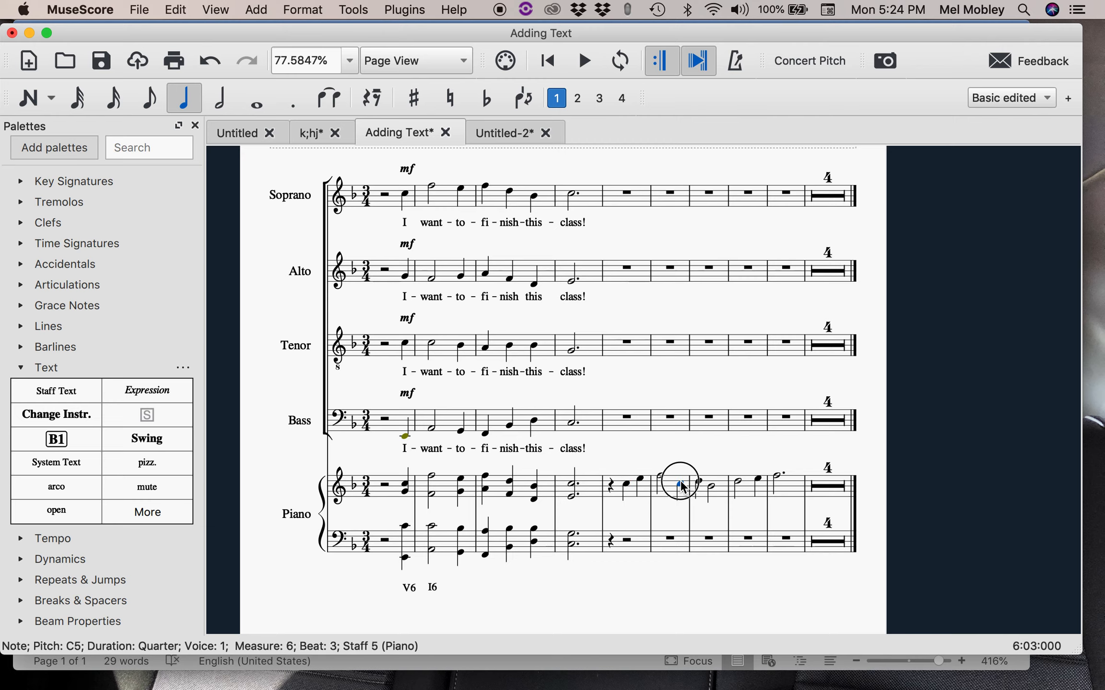
drag(681, 481, 681, 482)
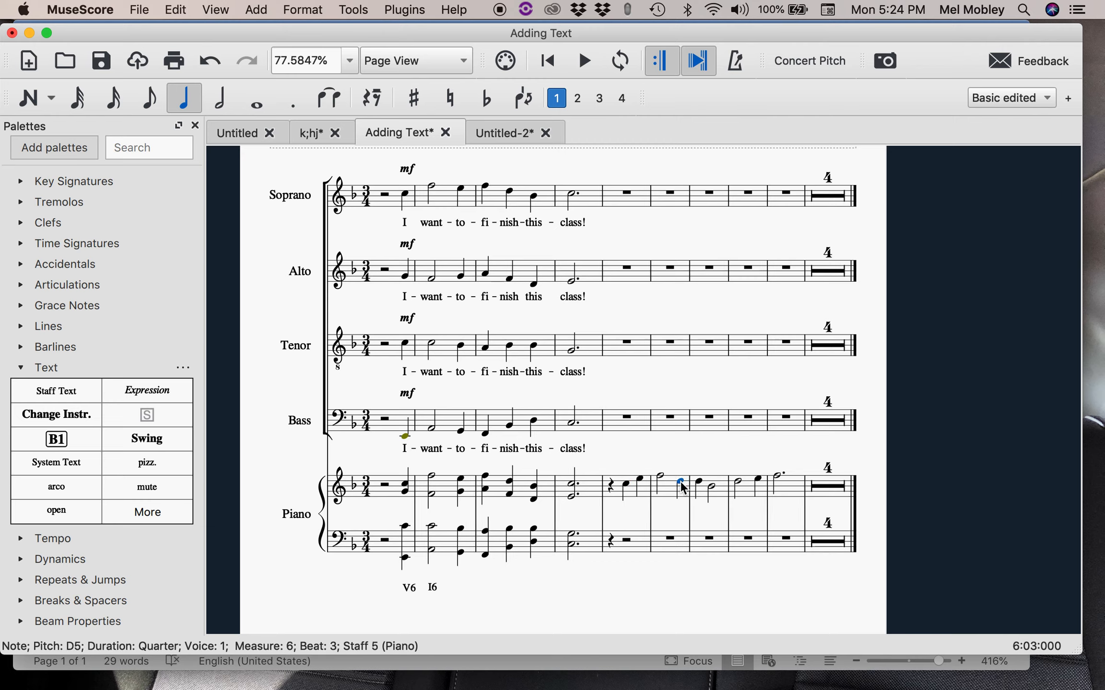
click(700, 485)
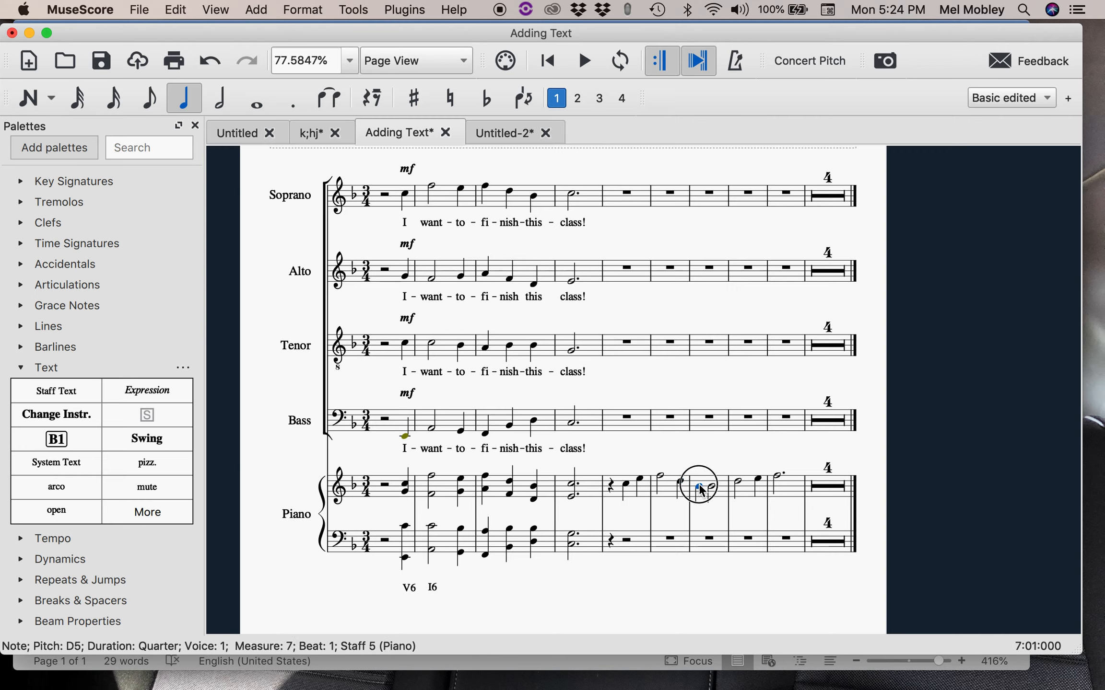
mouse_move(711, 487)
mouse_down()
mouse_move(715, 499)
mouse_move(711, 487)
mouse_up()
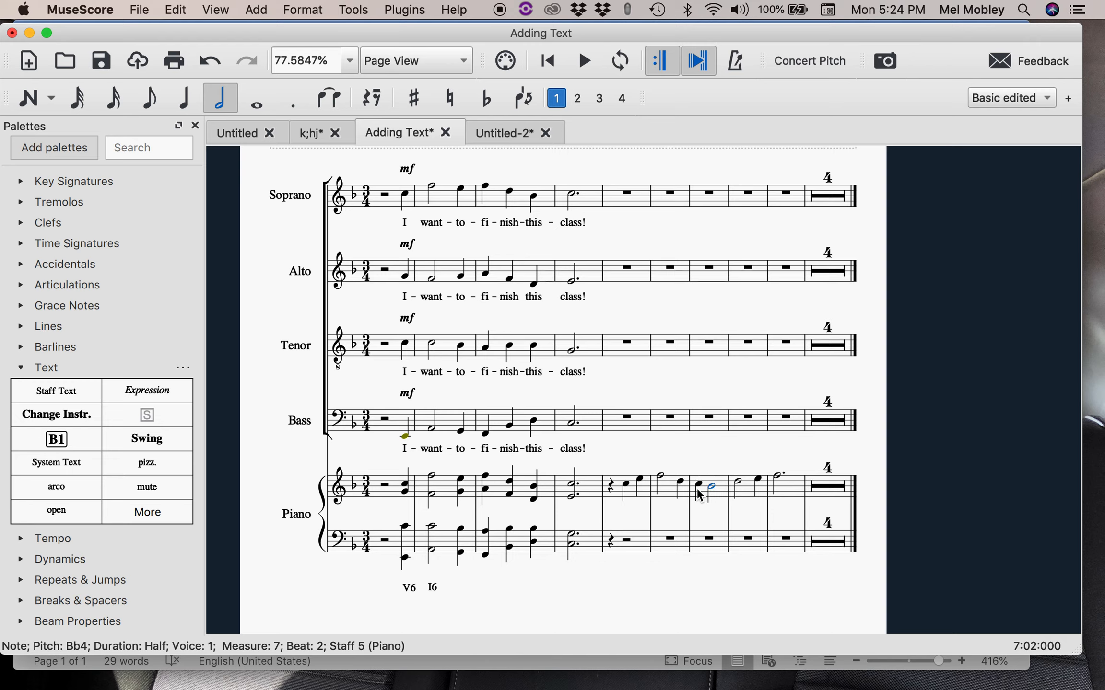
key(Down)
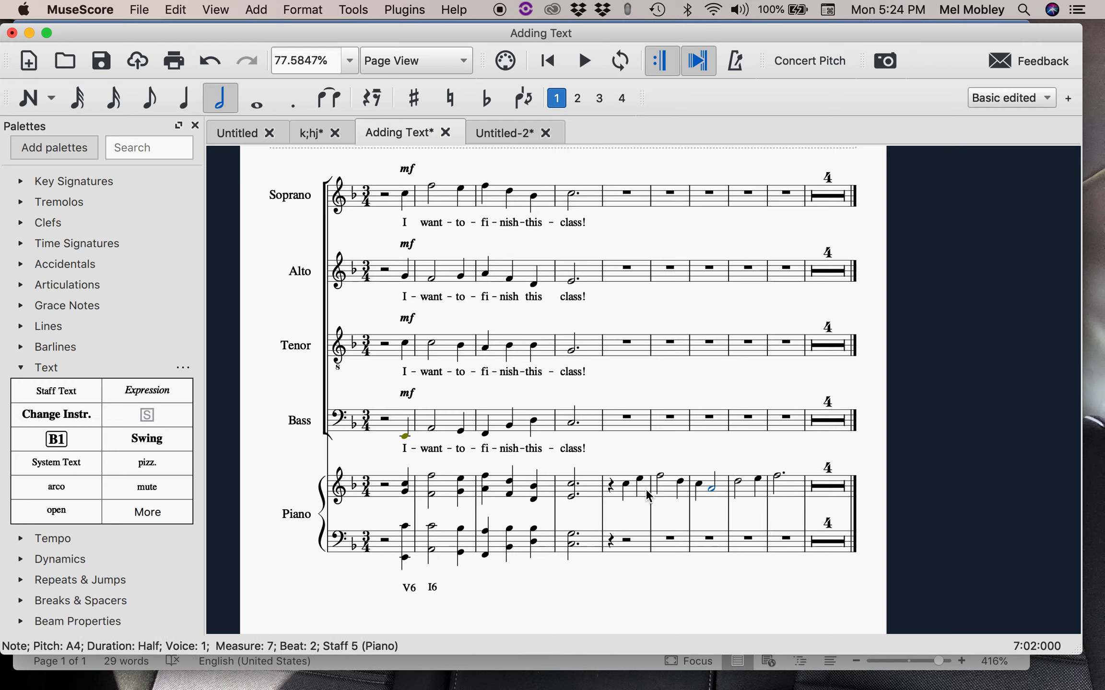
- Play back the upper Piano staff's melody from its first note in measure 5 through the note in measure 9
click(626, 485)
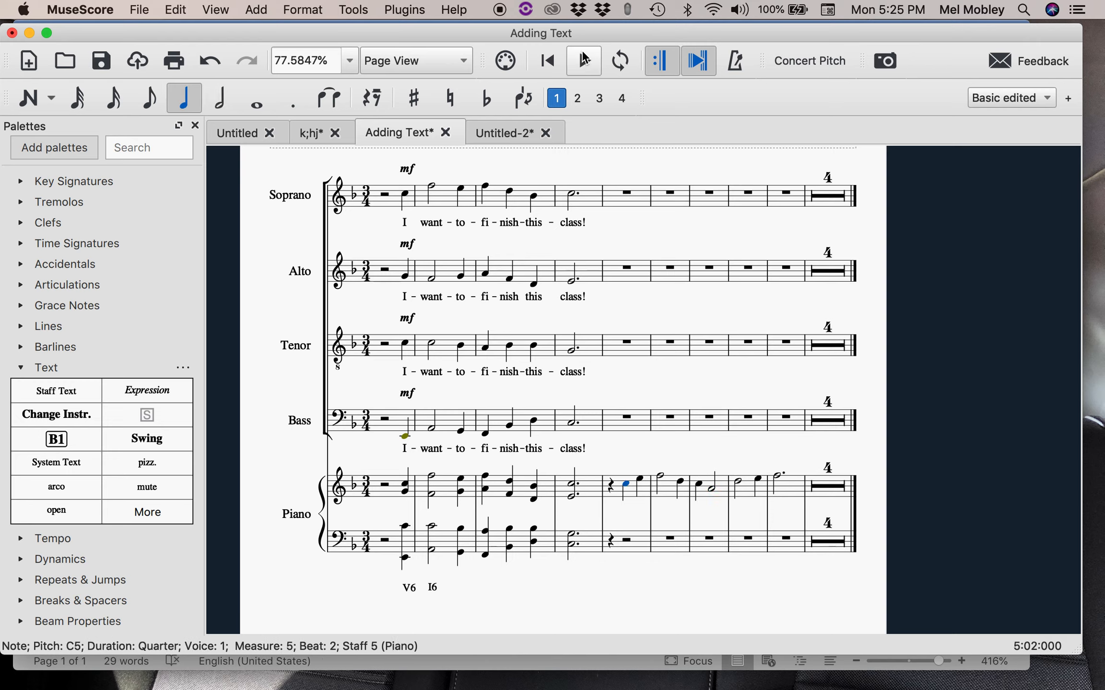
click(584, 60)
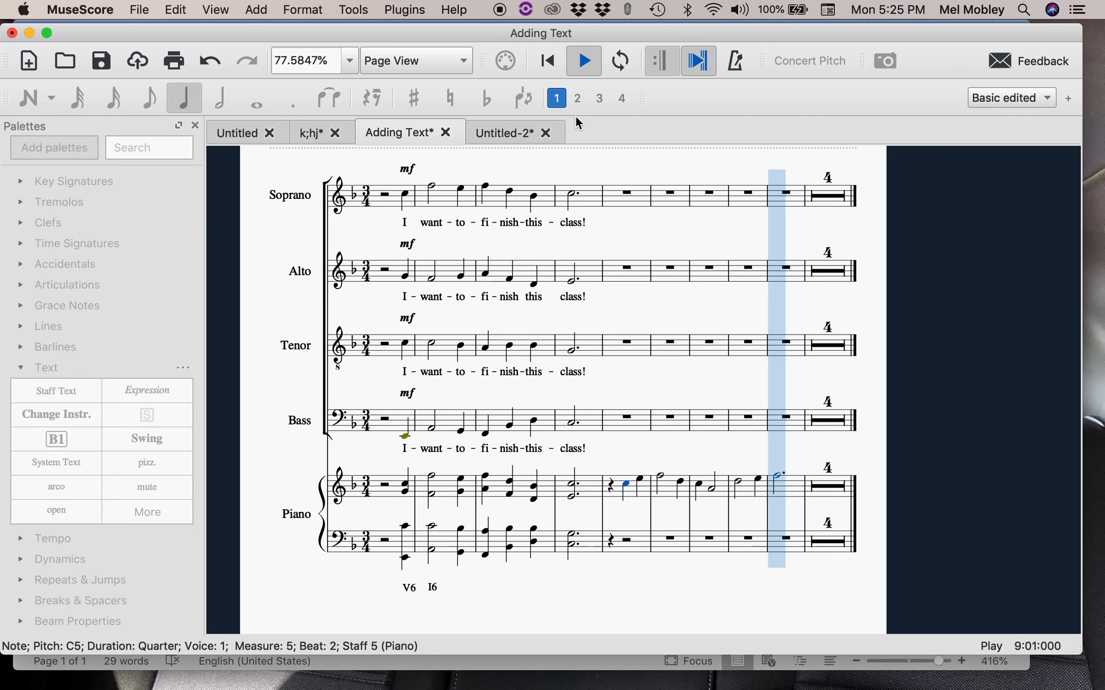
key(space)
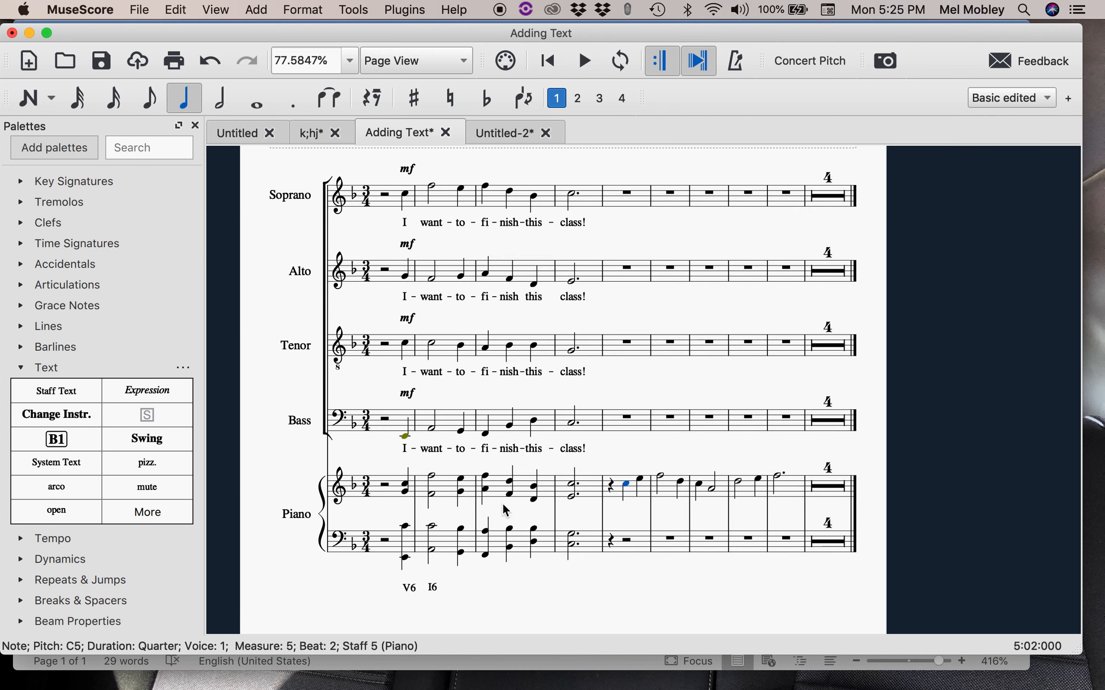
- Copy the V6 label to beat 2 of measure 5 in the lower Piano staff, using a quarter rest there, and change it to V
click(407, 588)
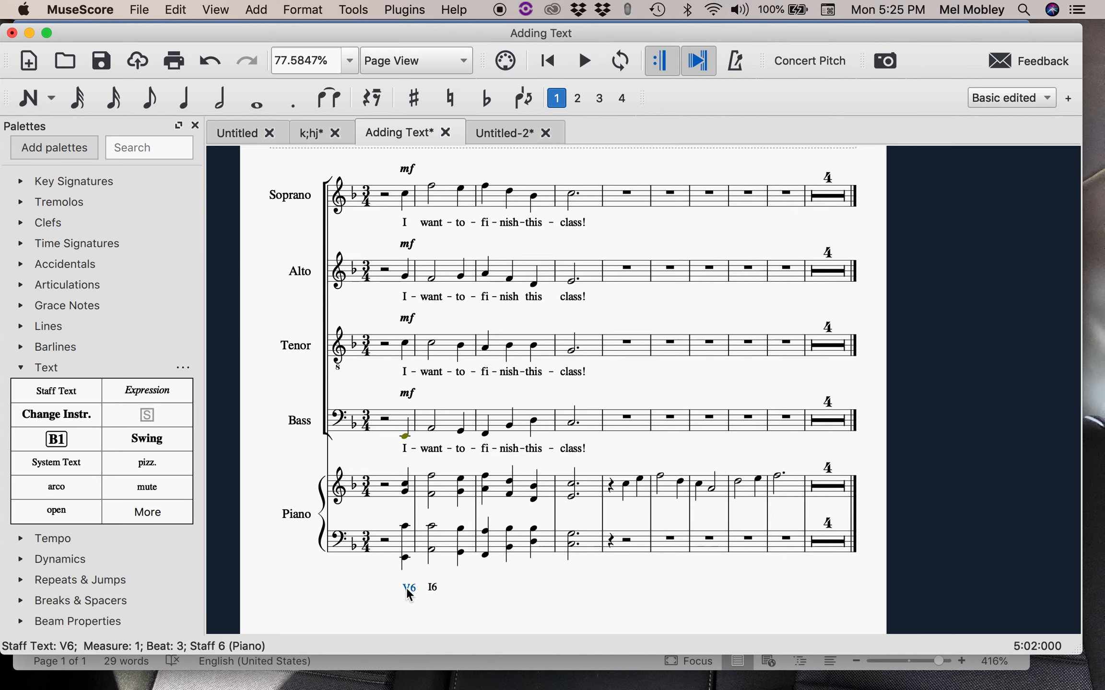
click(628, 541)
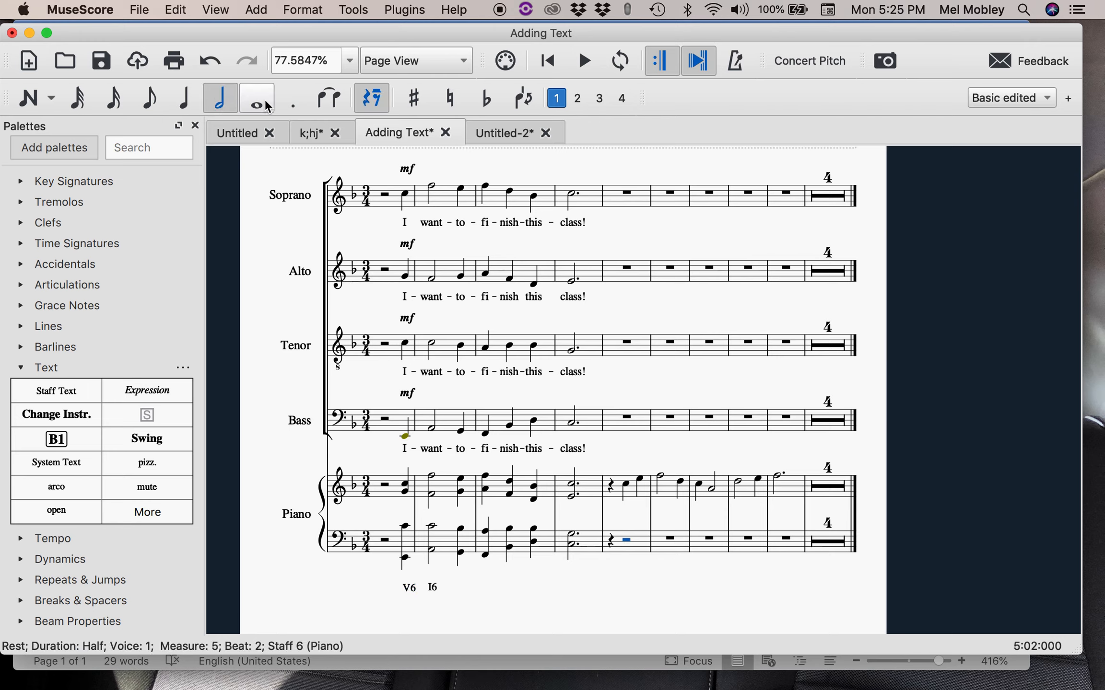
click(186, 108)
key(super+v)
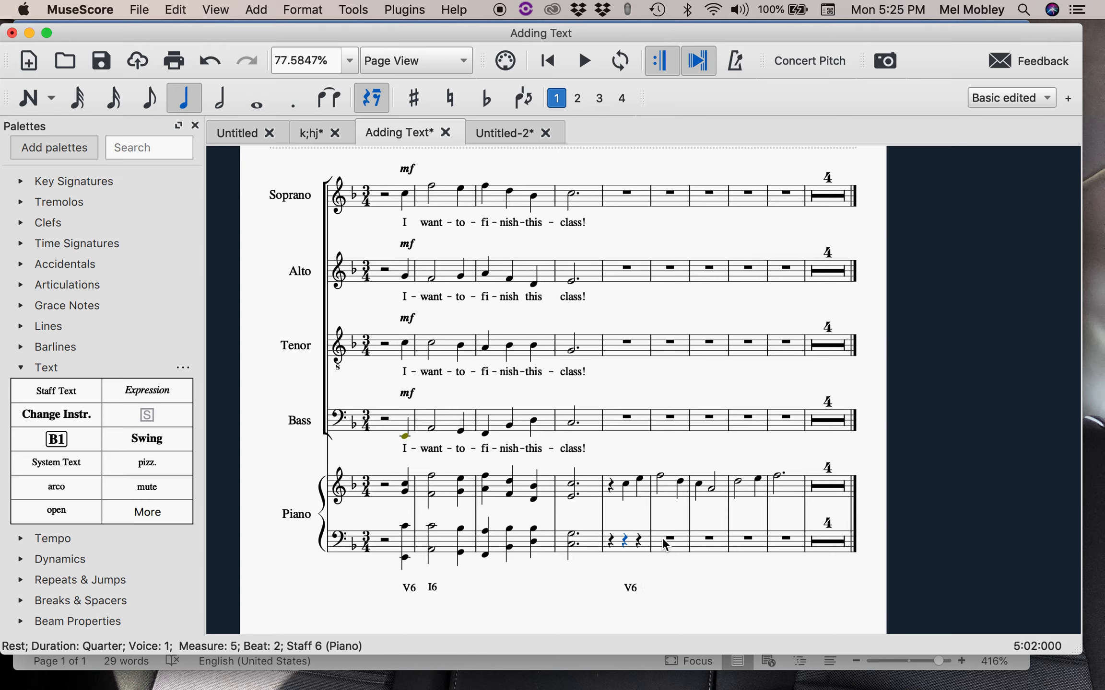
double_click(631, 587)
double_click(631, 587)
key(super+c)
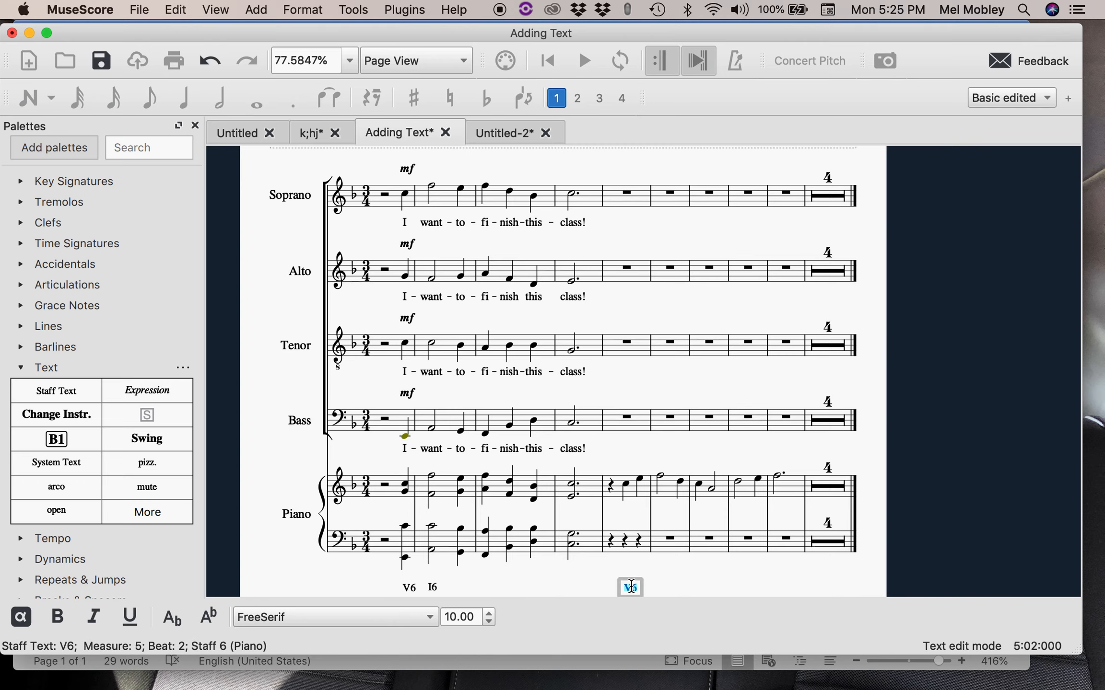
text(V)
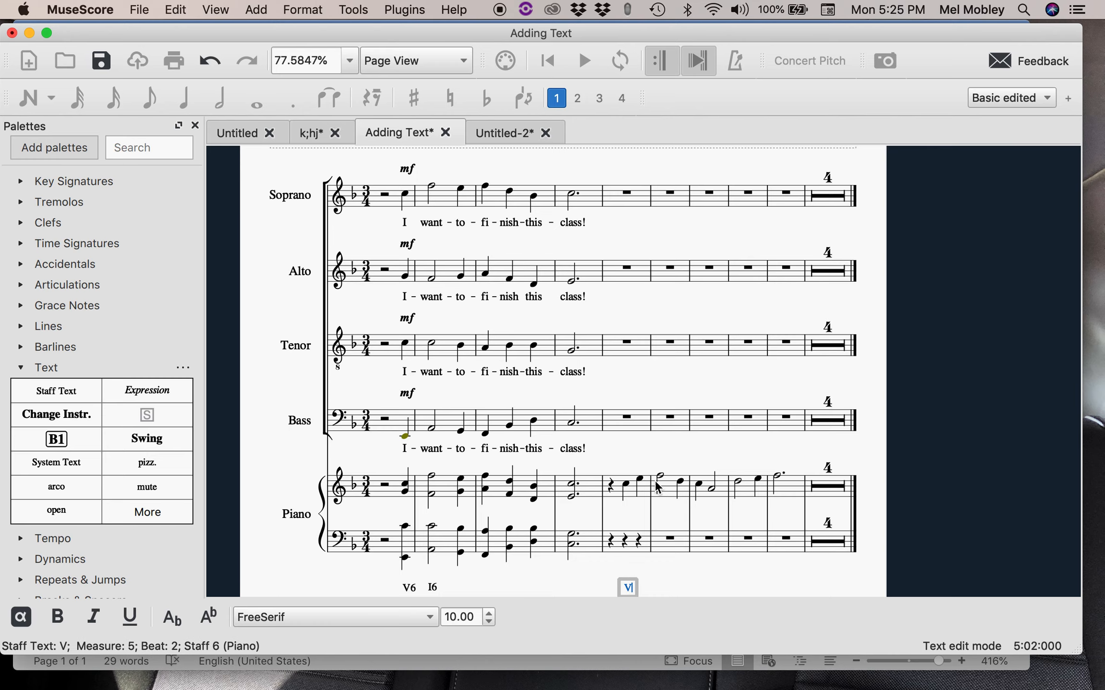
- Add the chord label I under a quarter rest on beat 1 of measure 6 in the lower Piano staff
click(672, 543)
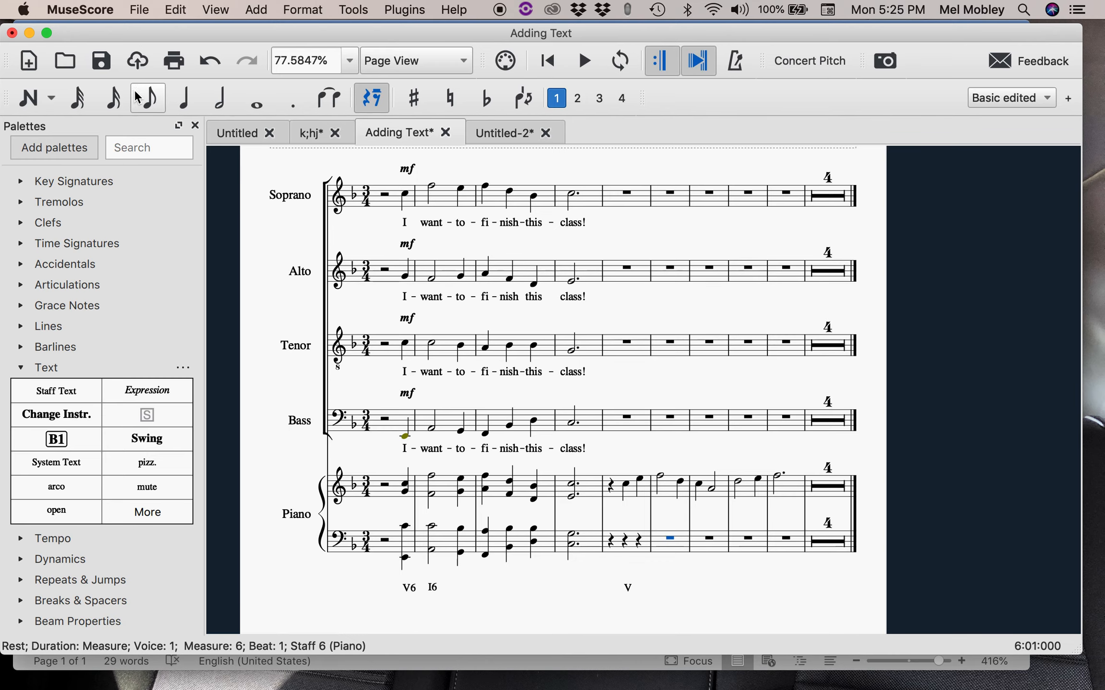
click(194, 106)
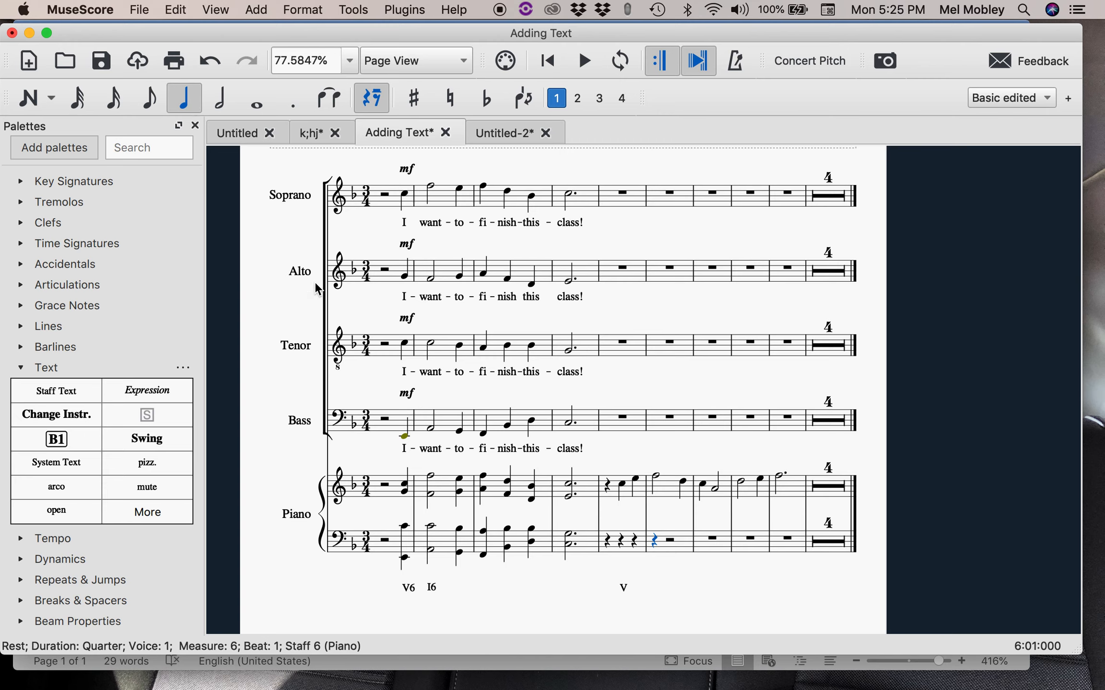
key(super+v)
double_click(661, 586)
text(I)
click(669, 586)
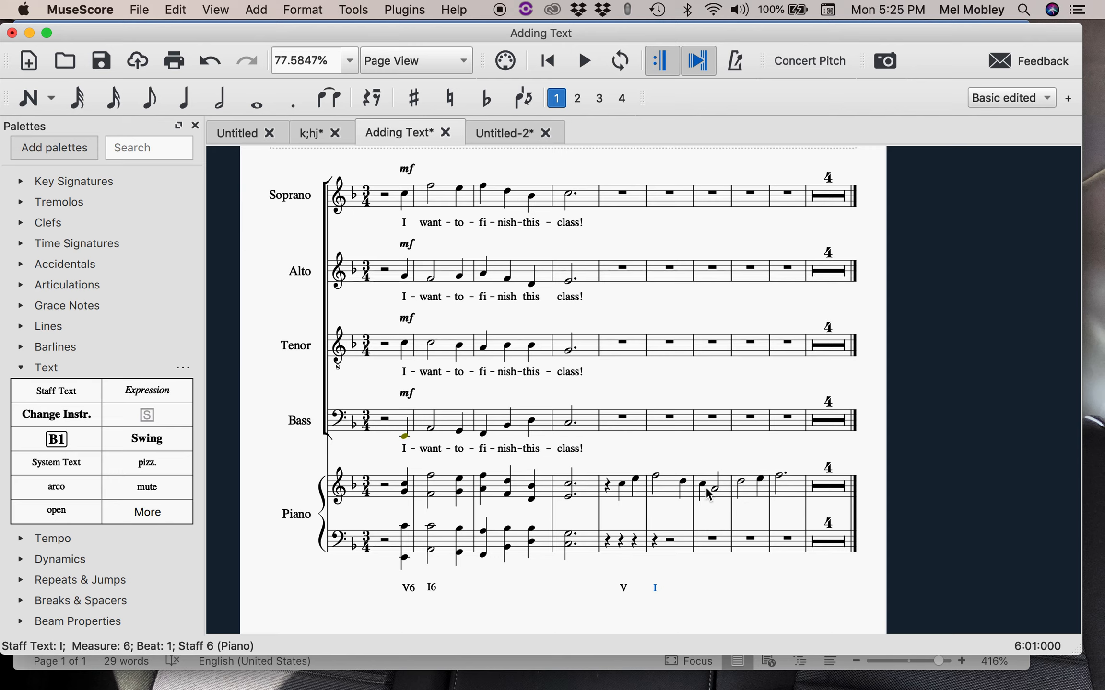
- Add the chord label ii under a quarter rest on beat 1 of measure 8 in the lower Piano staff
click(742, 482)
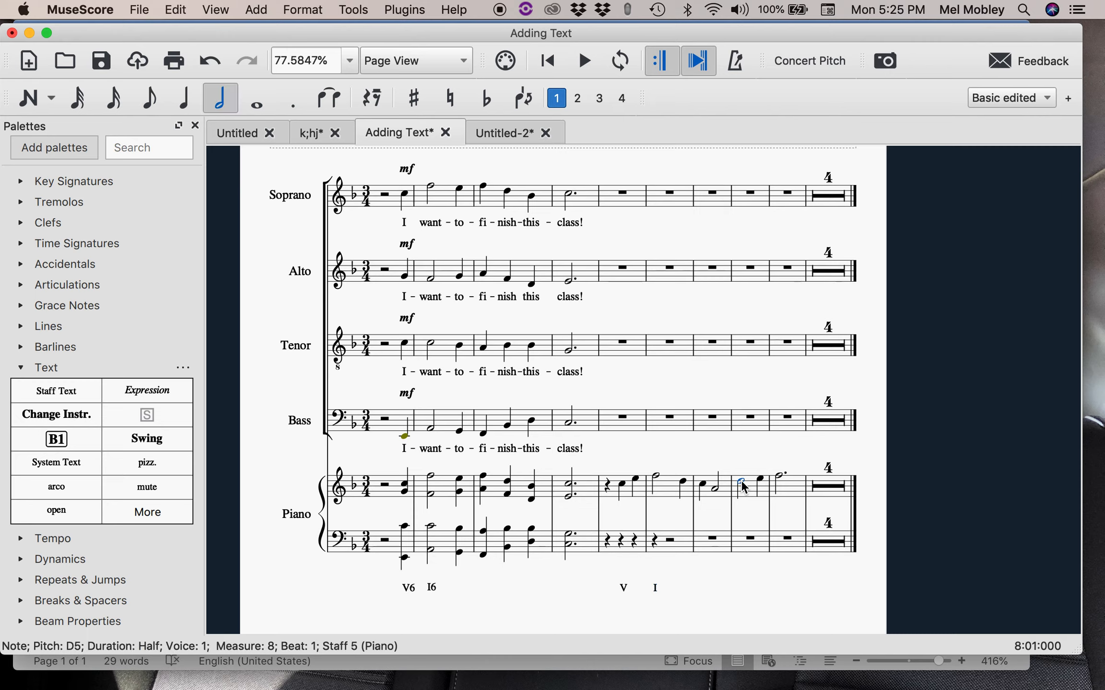
click(752, 540)
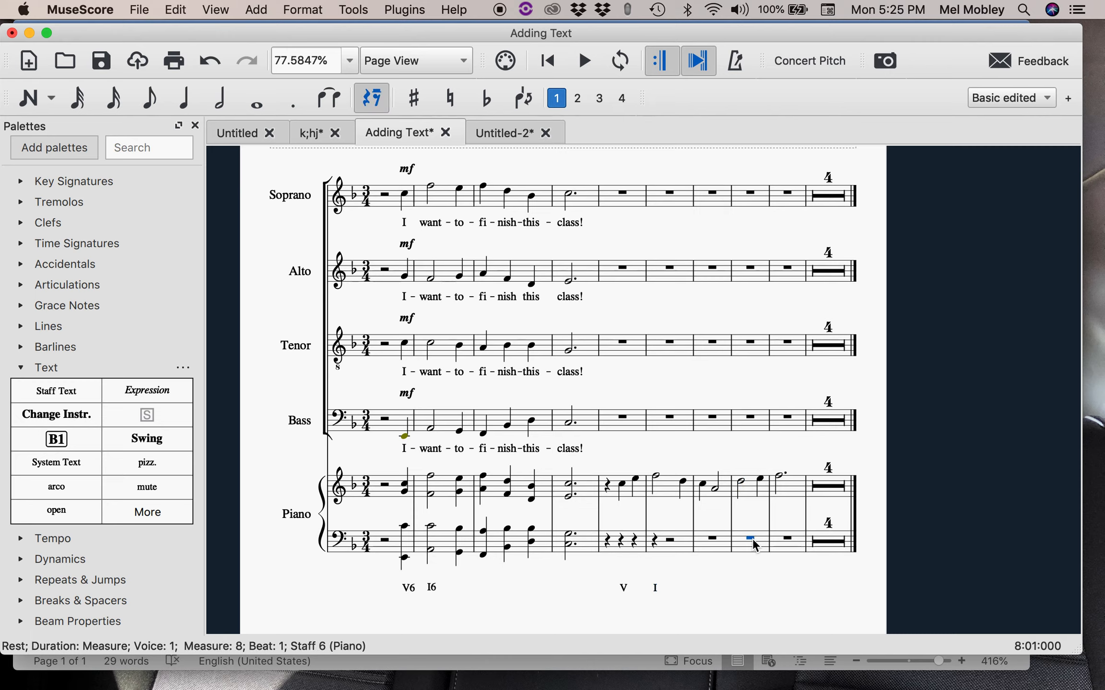
key(5)
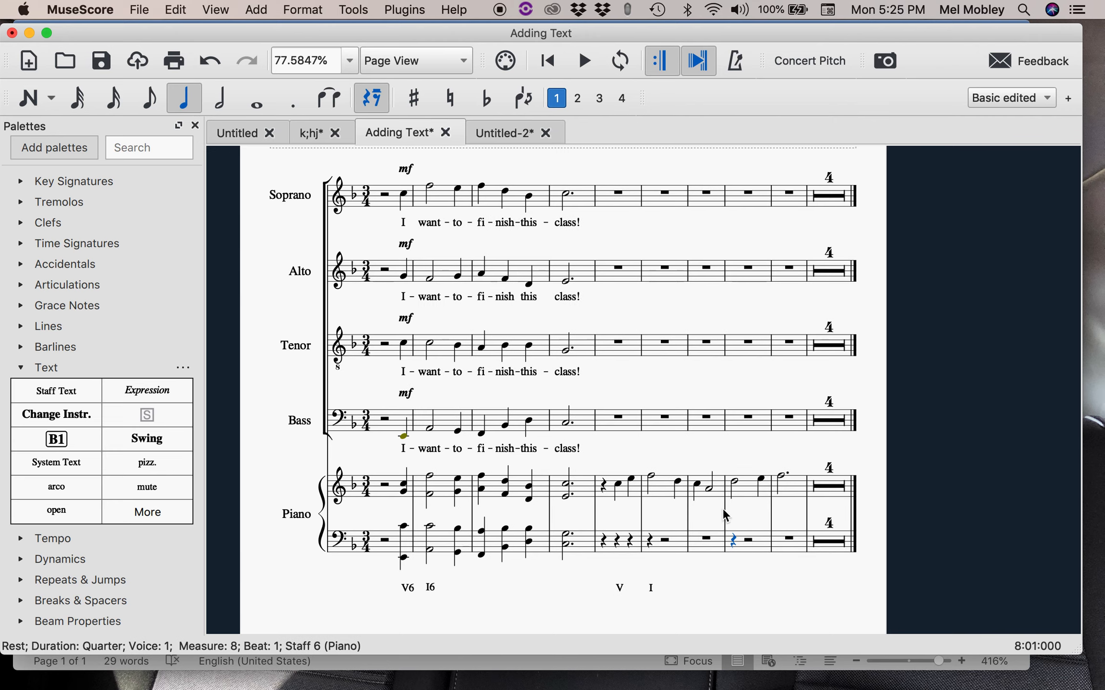
key(super+v)
double_click(739, 589)
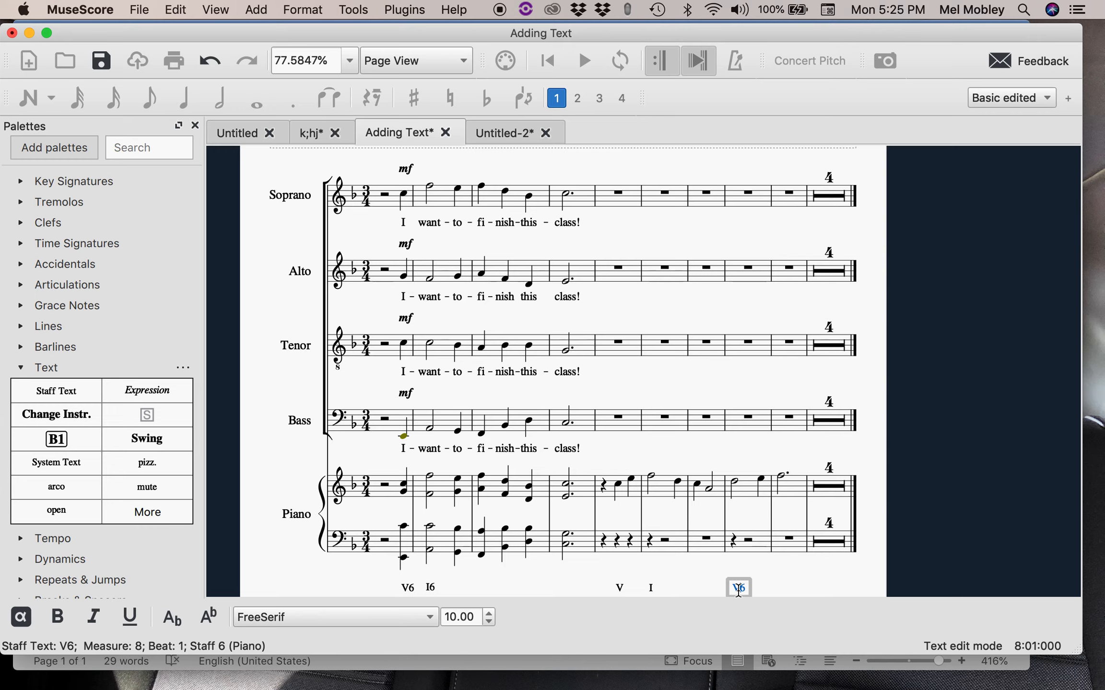
text(ii)
key(BackSpace)
key(BackSpace)
key(BackSpace)
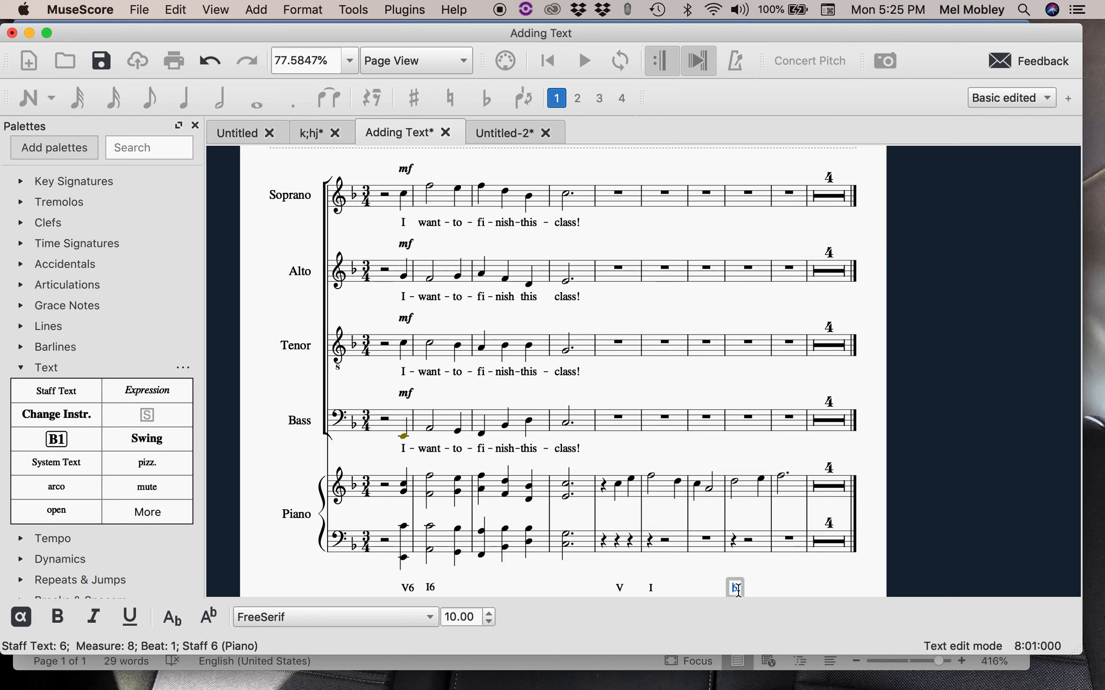
key(BackSpace)
text(ii)
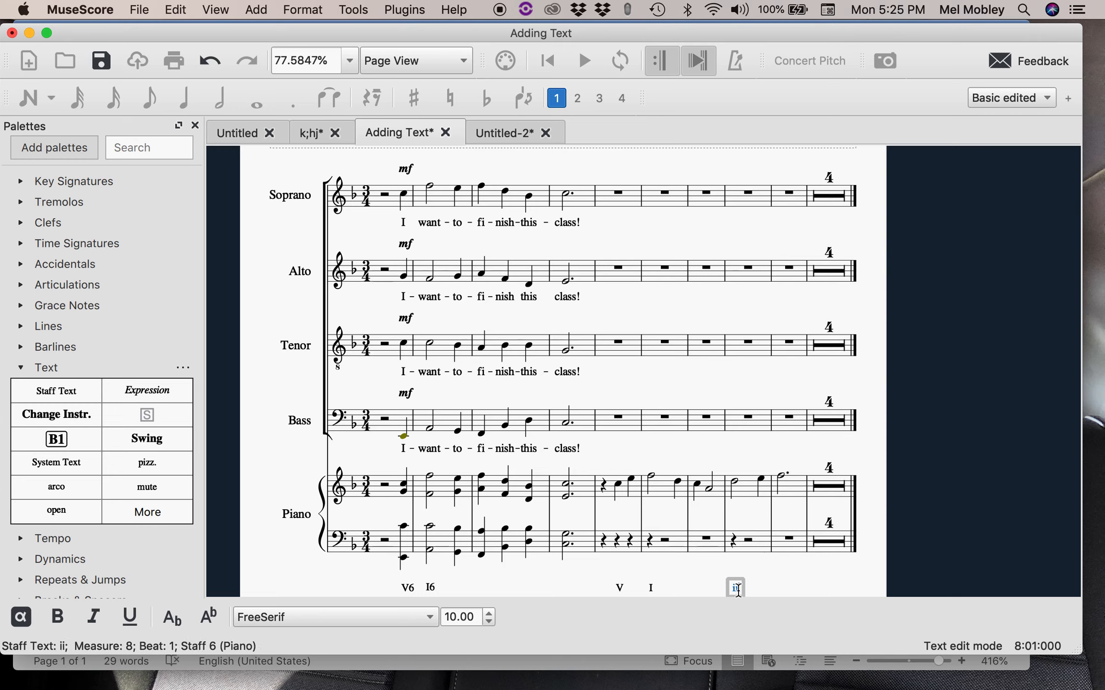
key(Escape)
- Split the half rest in measure 8 of the lower Piano staff into quarter rests and label beat 3 as V
click(748, 540)
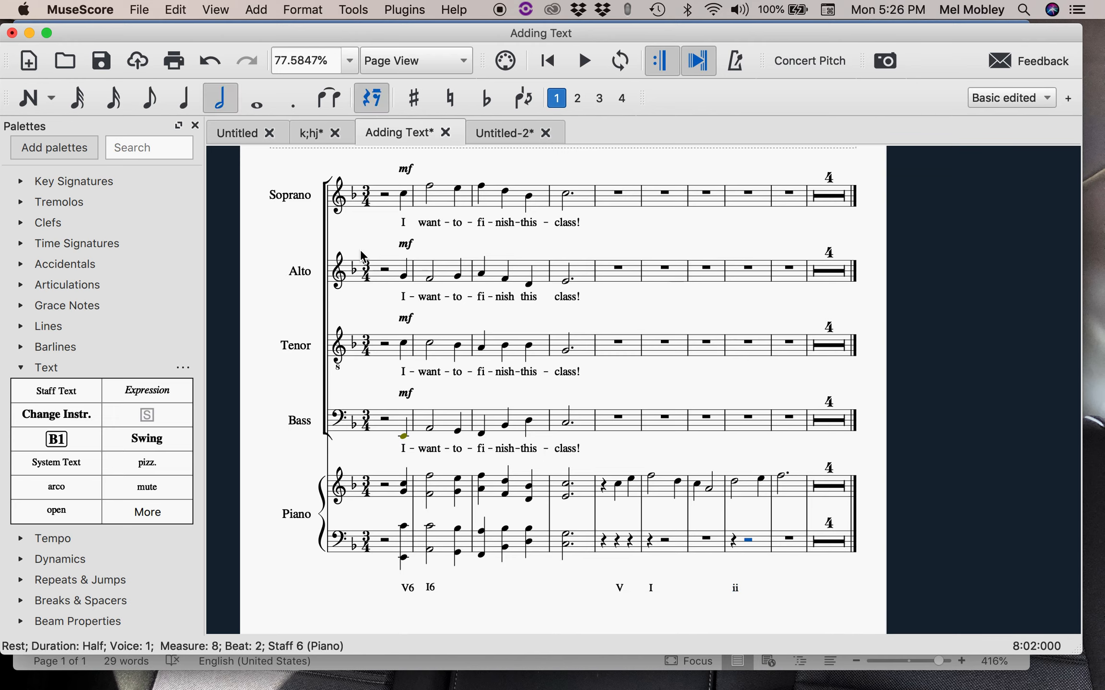
click(177, 111)
click(759, 542)
key(super+v)
double_click(766, 588)
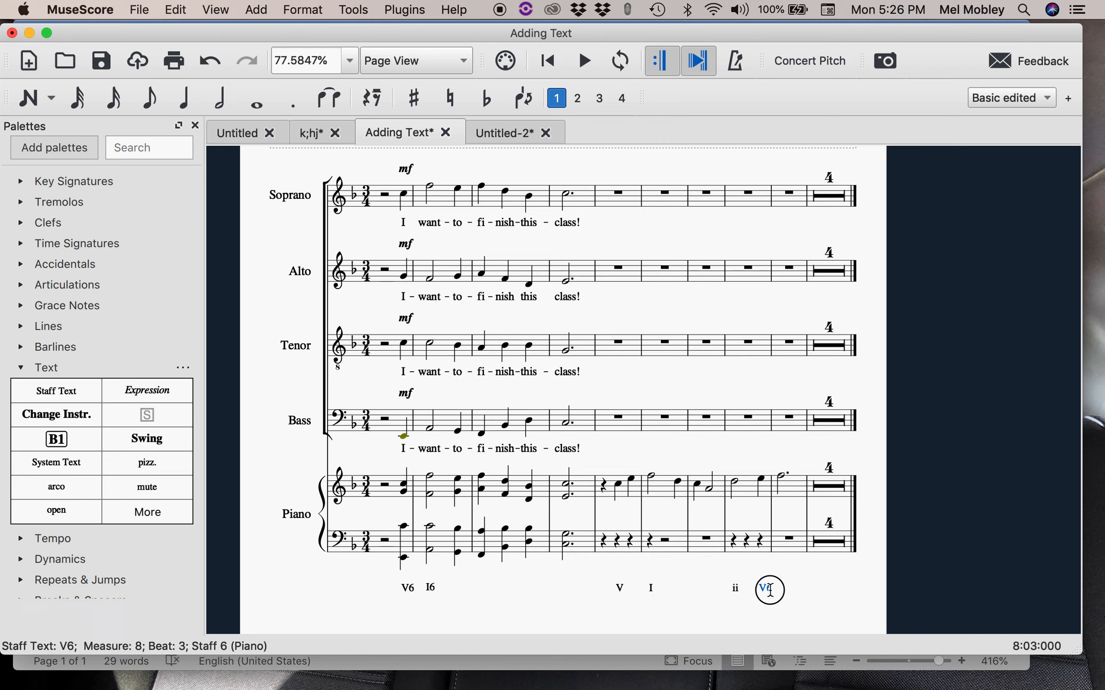
key(BackSpace)
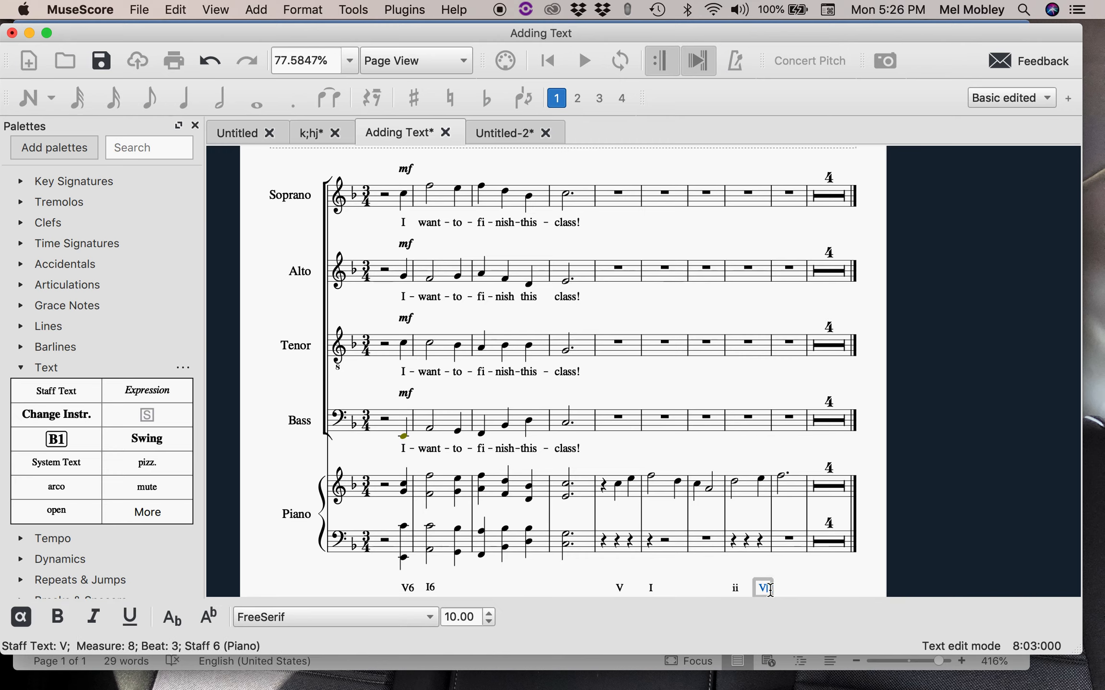
- Add the chord label I under the whole-measure rest in measure 9 of the lower Piano staff
click(788, 540)
key(super+v)
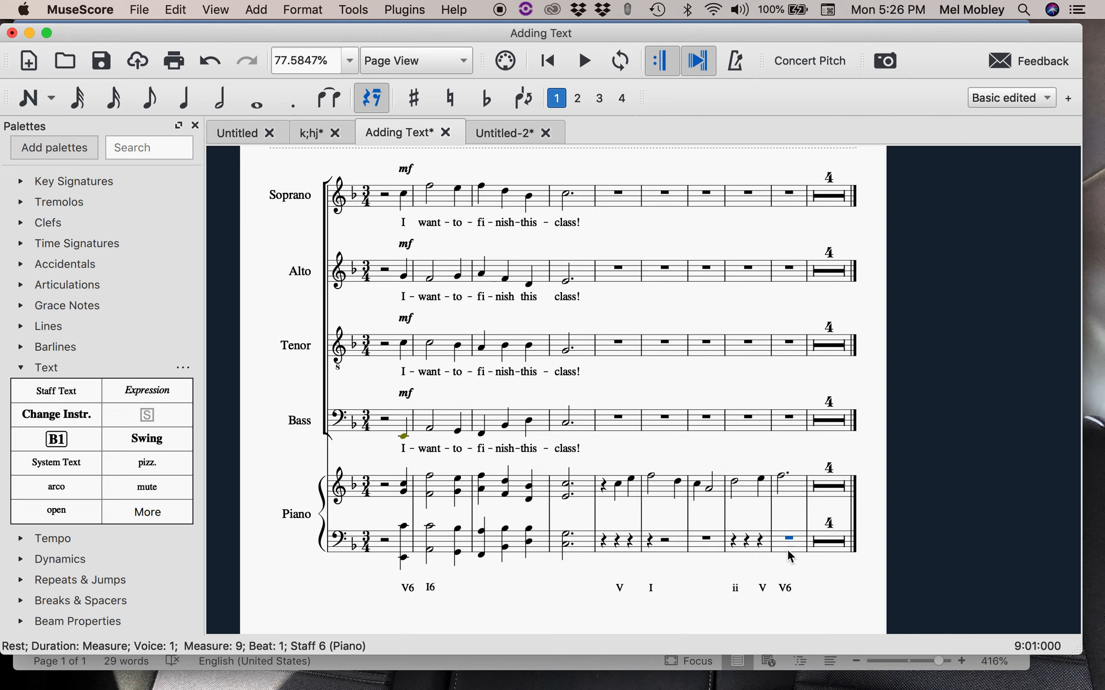
double_click(786, 587)
key(BackSpace)
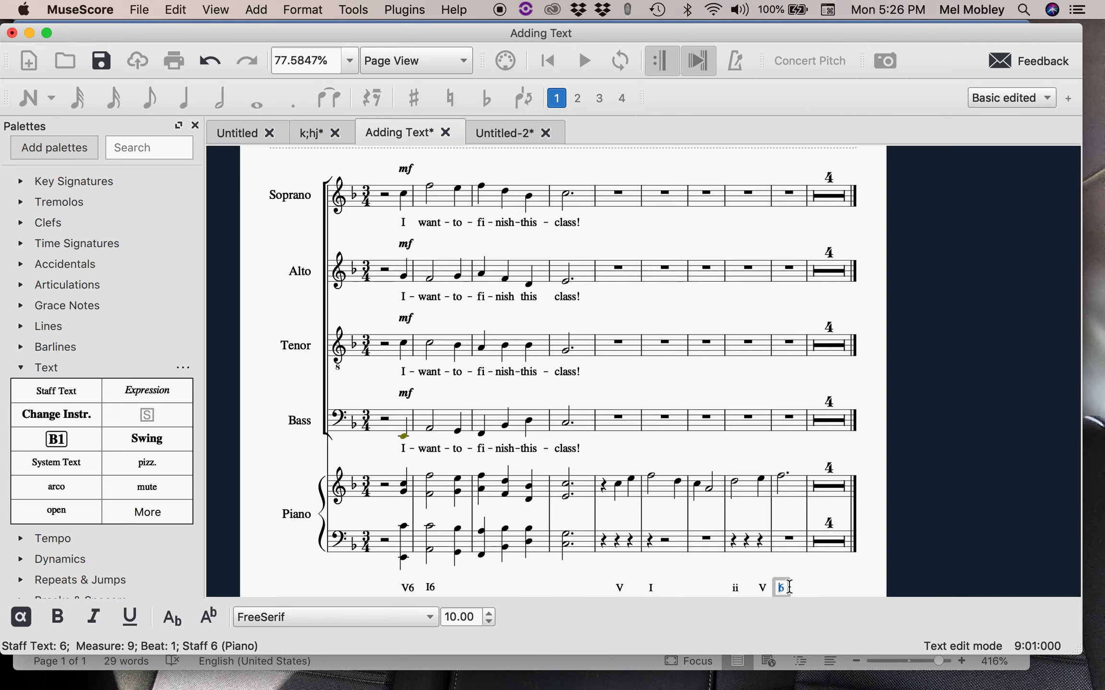
key(BackSpace)
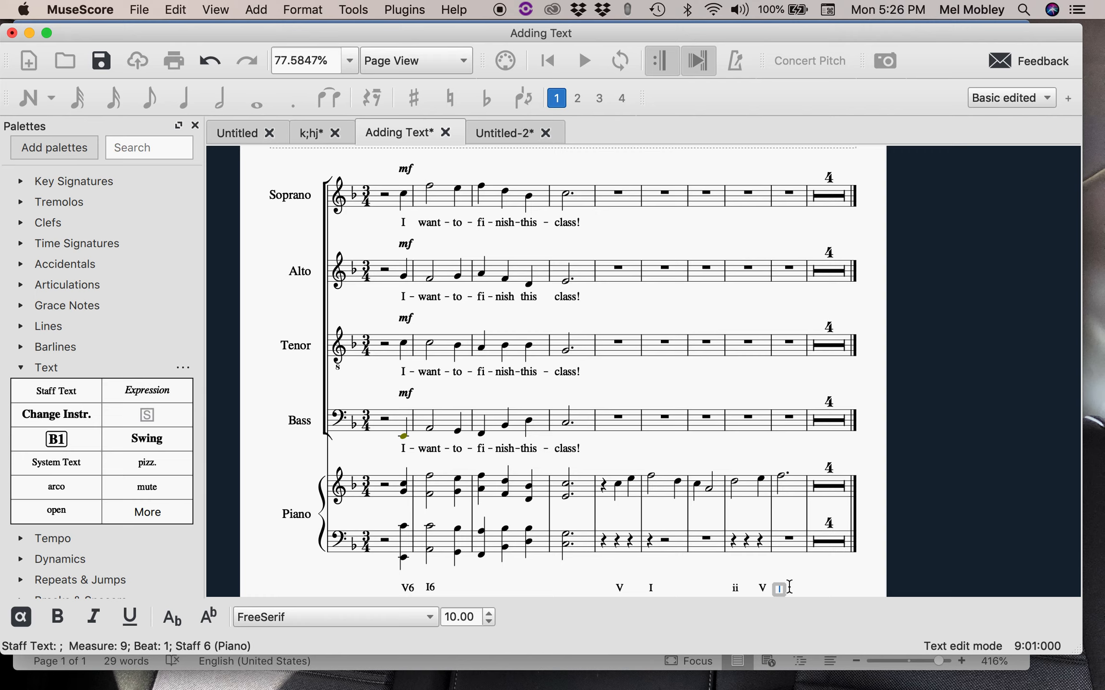
text(I)
key(Escape)
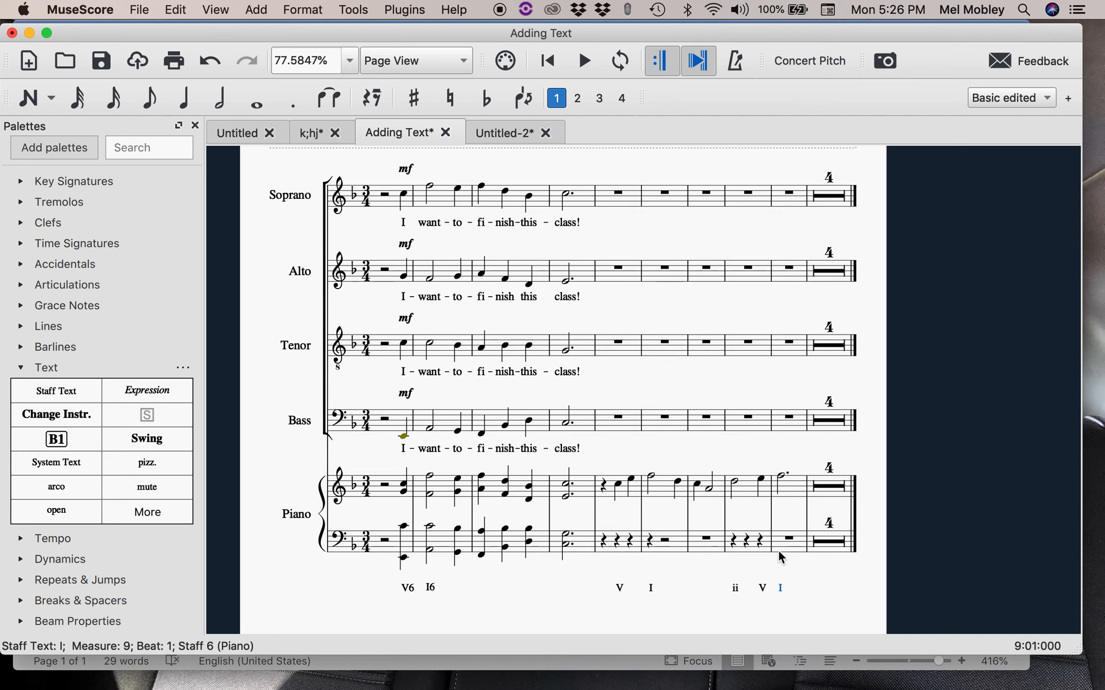
scroll(713, 542, down, 2)
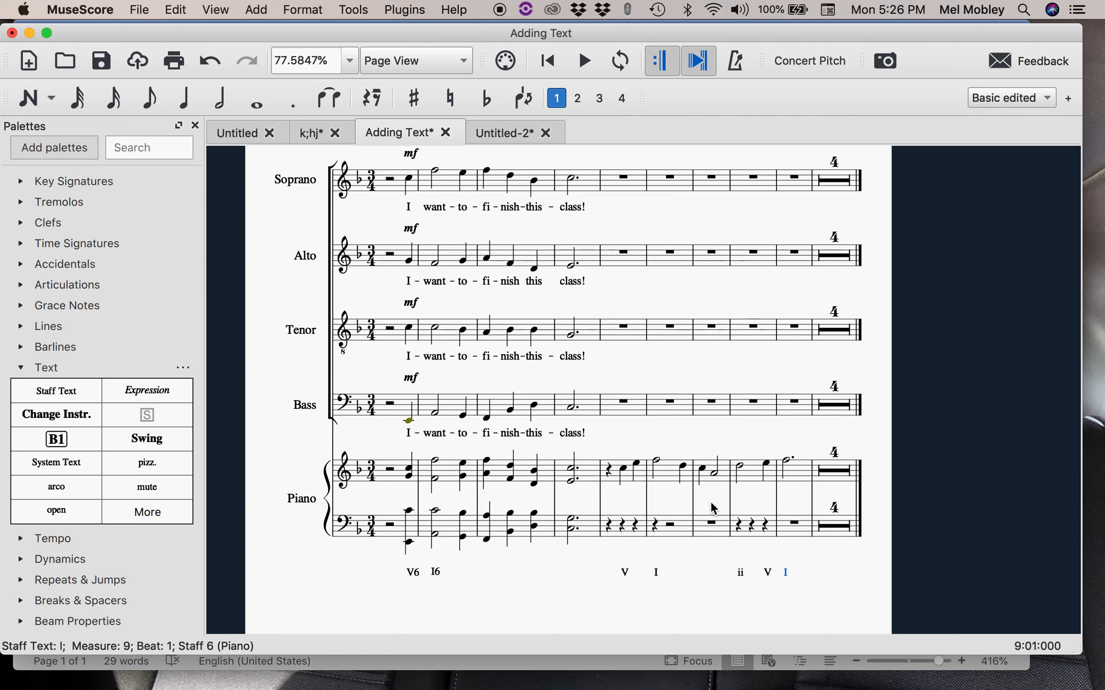
click(707, 474)
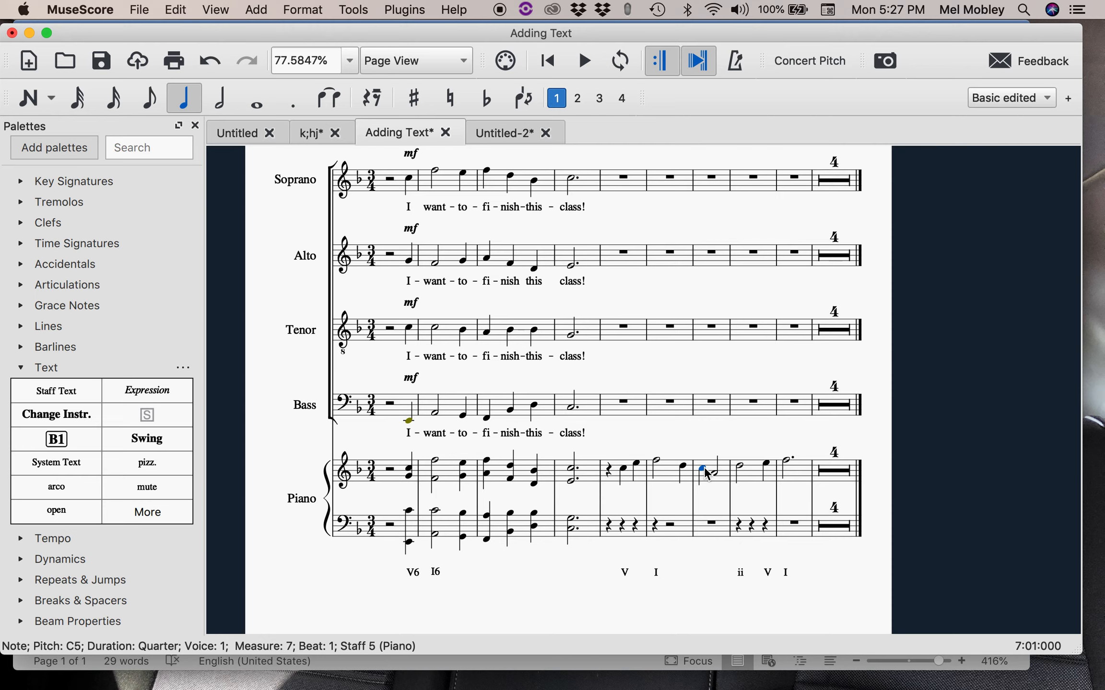
text(V6)
double_click(704, 519)
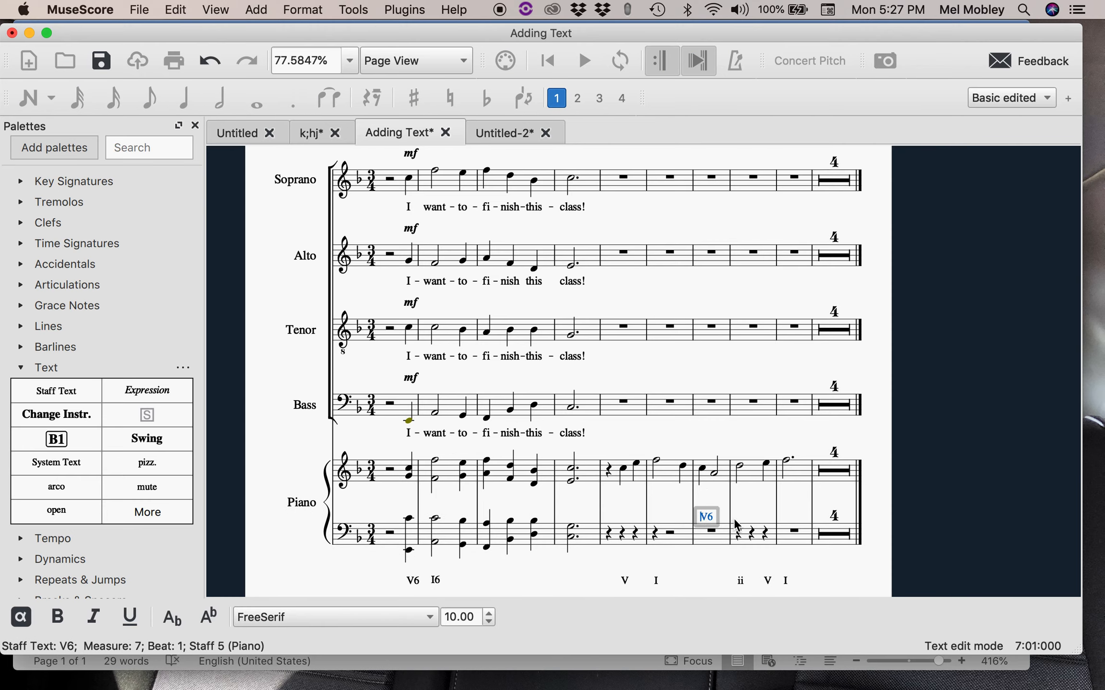
key(Escape)
key(Delete)
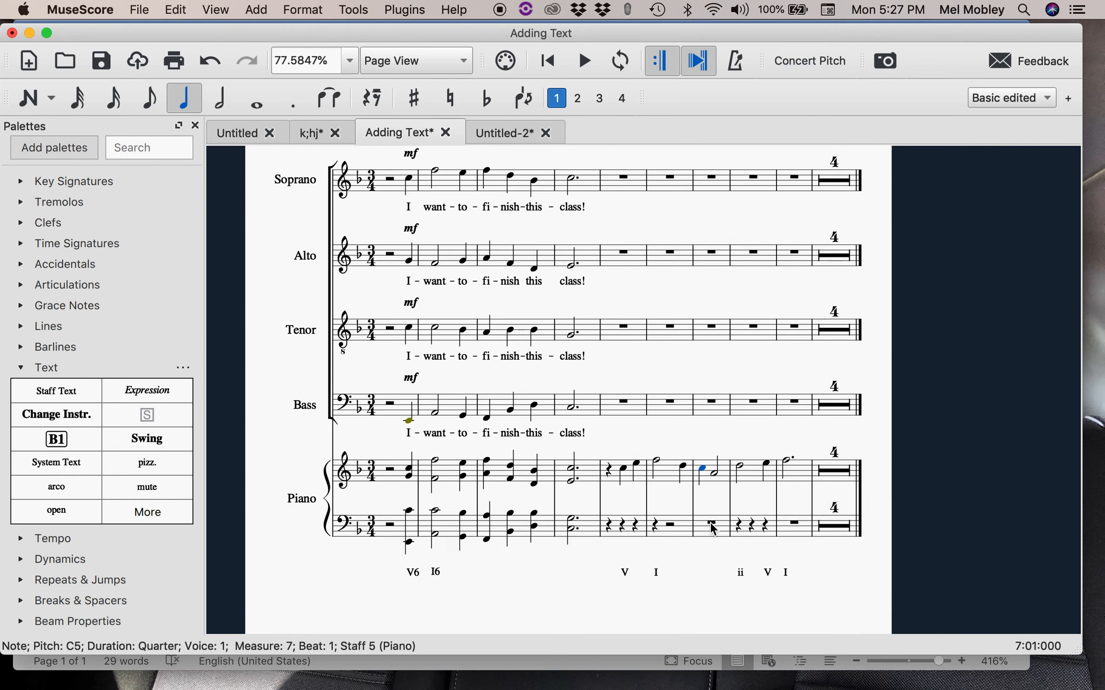
- Add the chord label iii under a quarter rest on beat 1 of measure 7 in the lower Piano staff
click(712, 524)
click(183, 98)
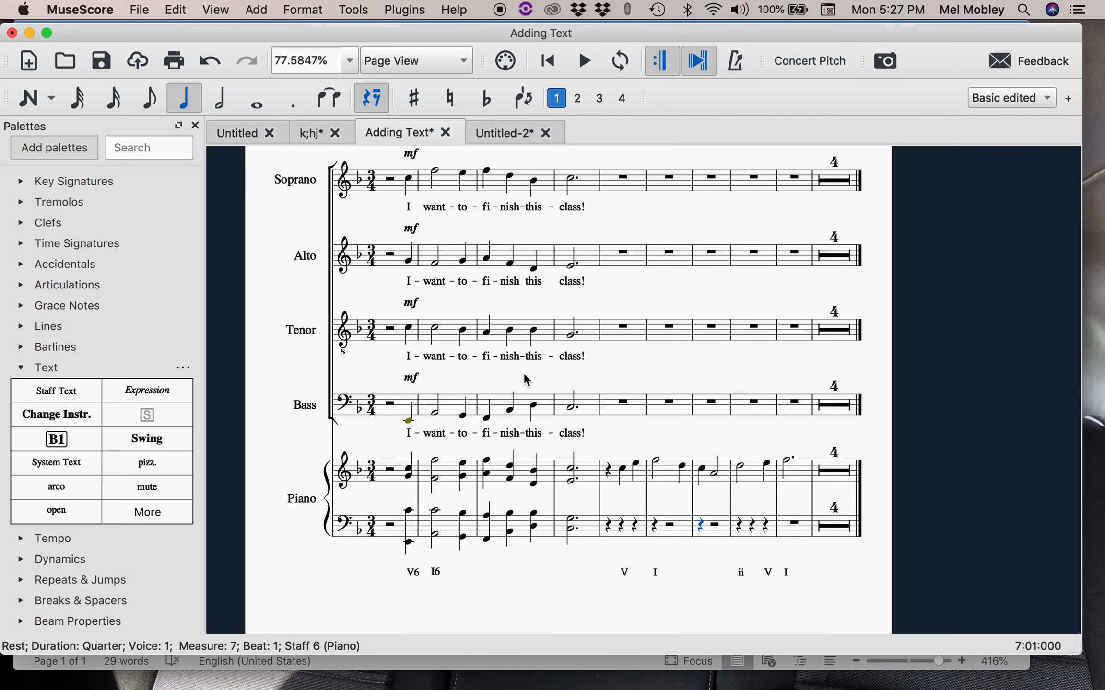
key(super+v)
double_click(703, 570)
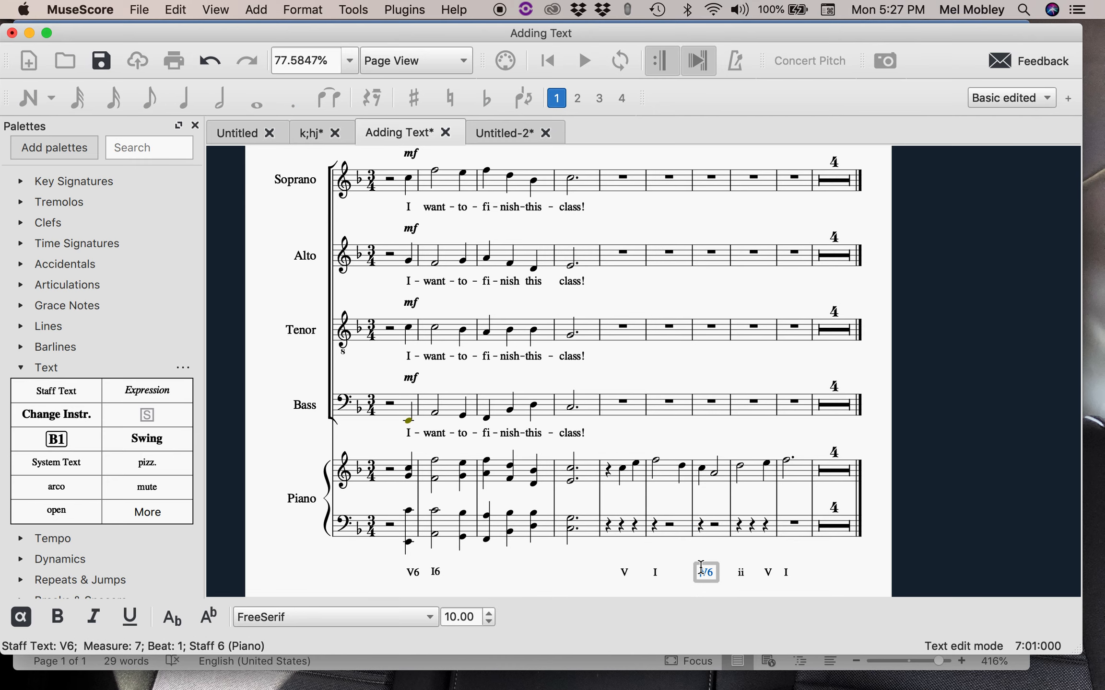
drag(701, 569, 696, 569)
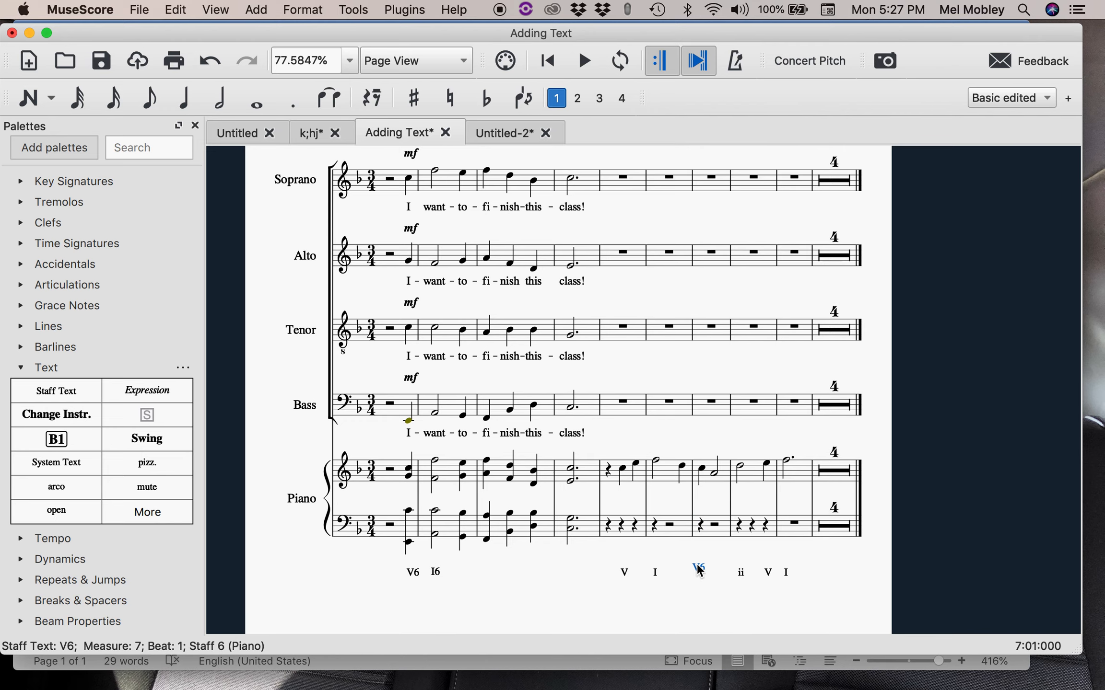
double_click(699, 569)
click(695, 574)
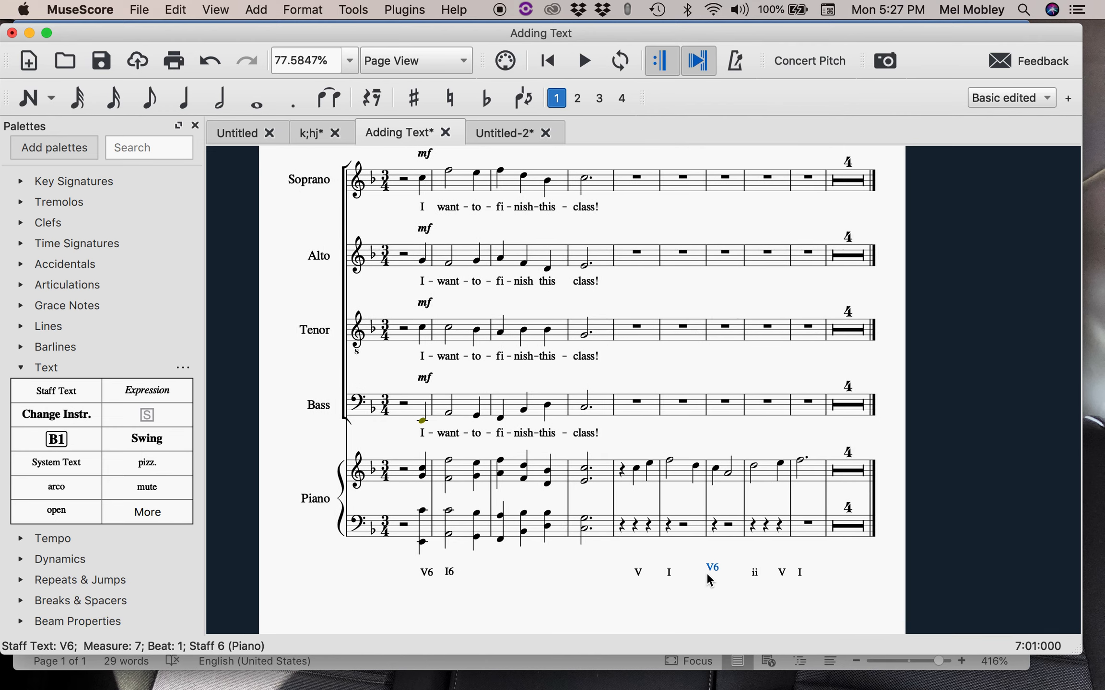
double_click(721, 566)
double_click(721, 566)
key(super+c)
text(iii)
click(755, 558)
- Add the chord label vi under the half rest on beat 2 of measure 7 in the lower Piano staff
click(729, 526)
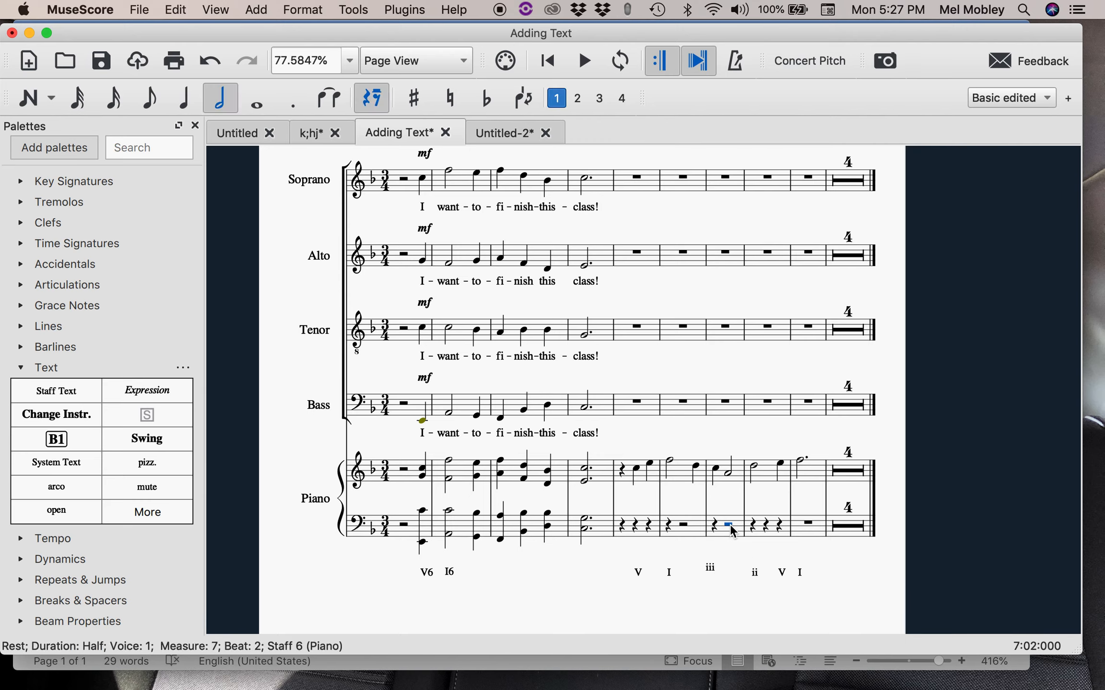
key(super+v)
double_click(732, 572)
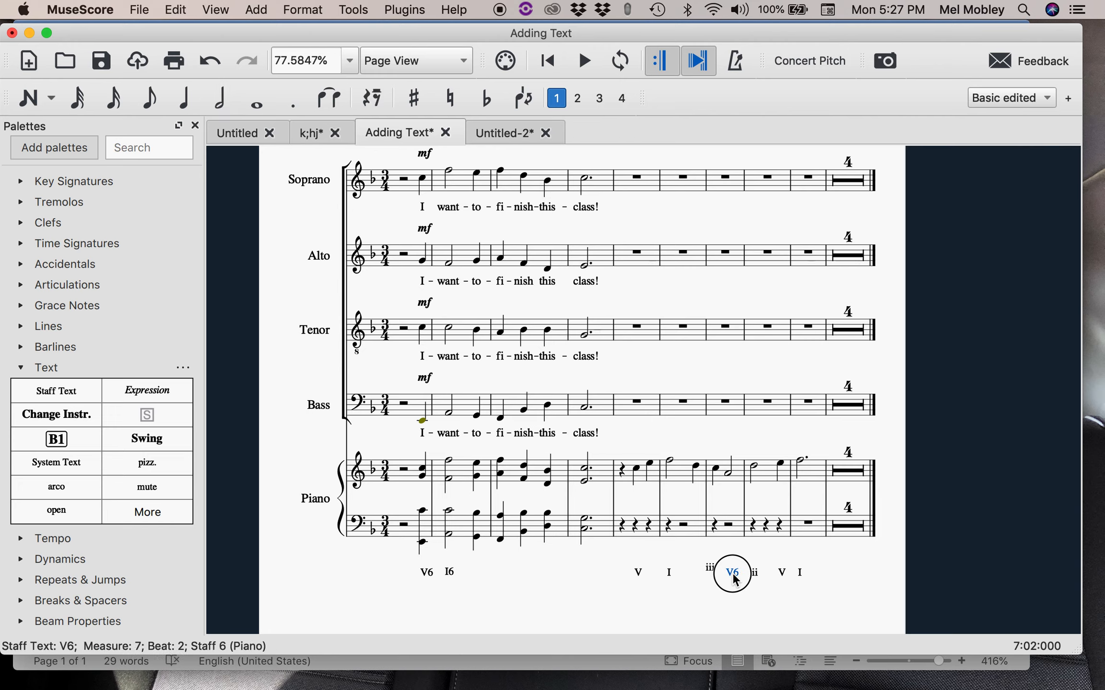
text(vi)
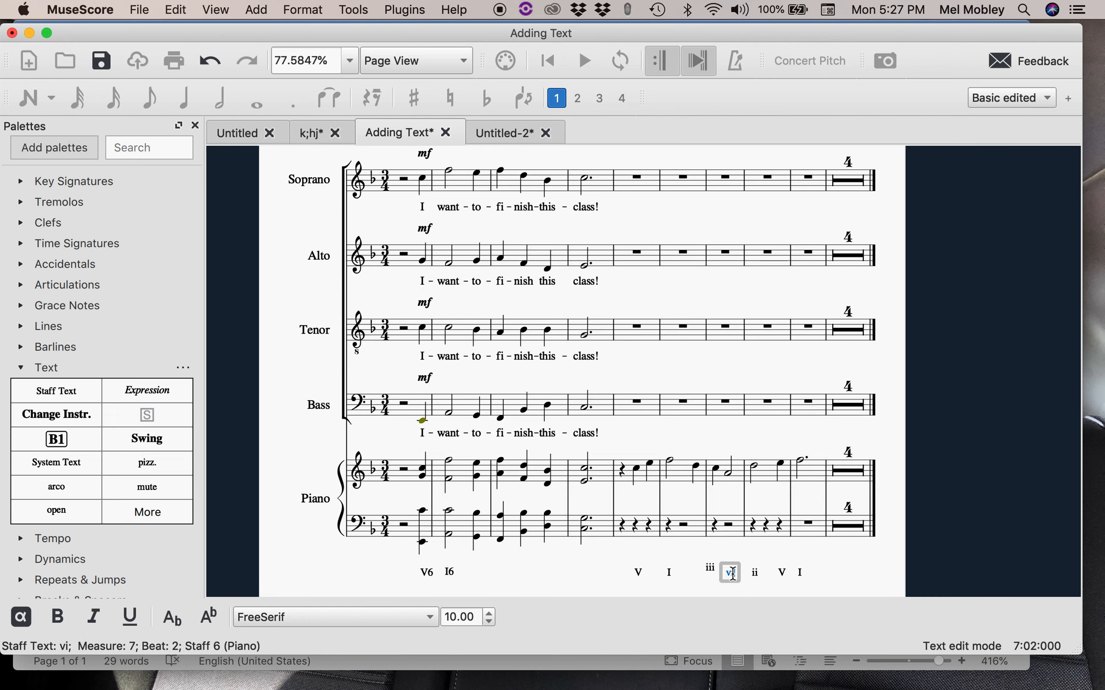
- Enter a half-note F2 in voice 2 on beat 1 of measure 6 in the lower Piano staff
click(767, 553)
click(729, 572)
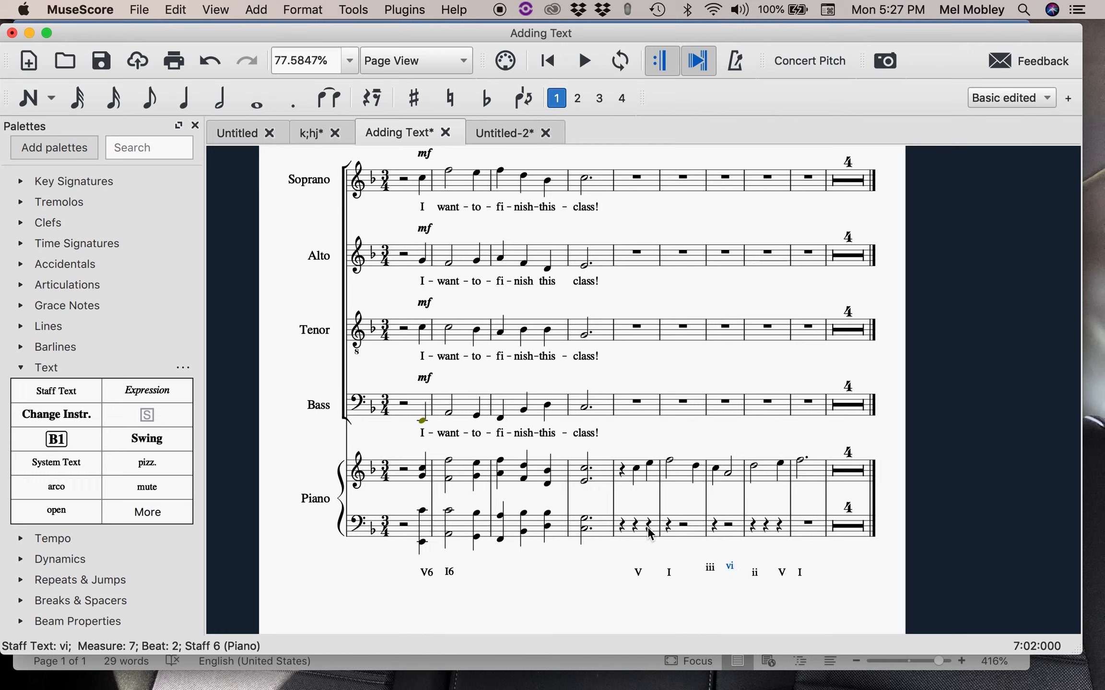
click(30, 99)
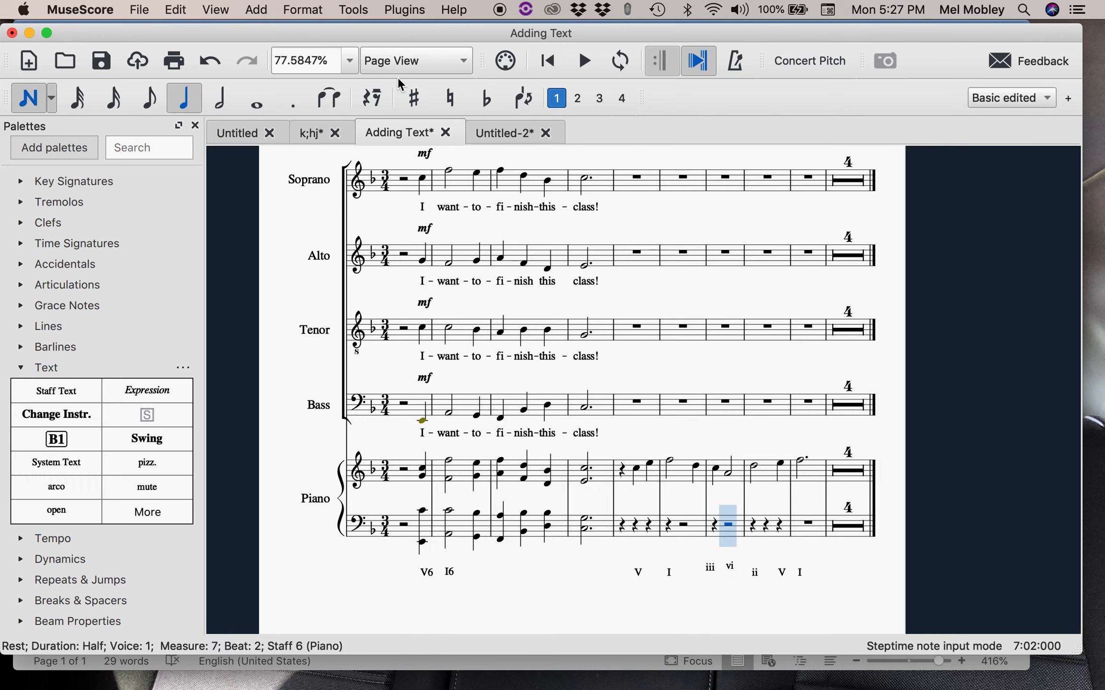
click(567, 103)
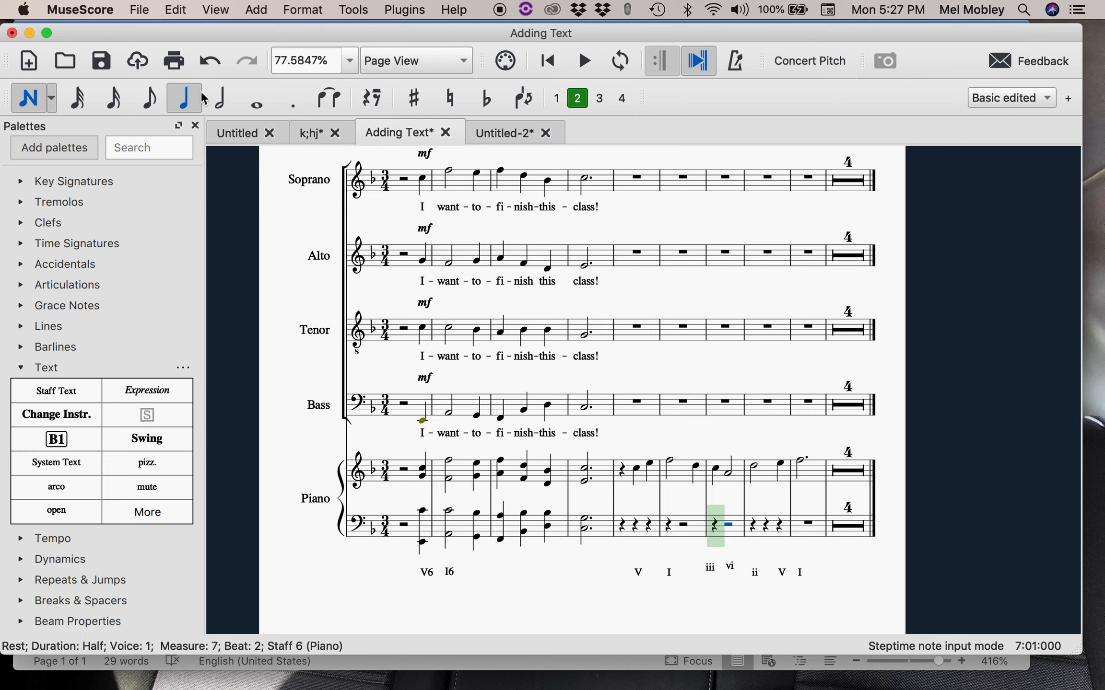
click(220, 98)
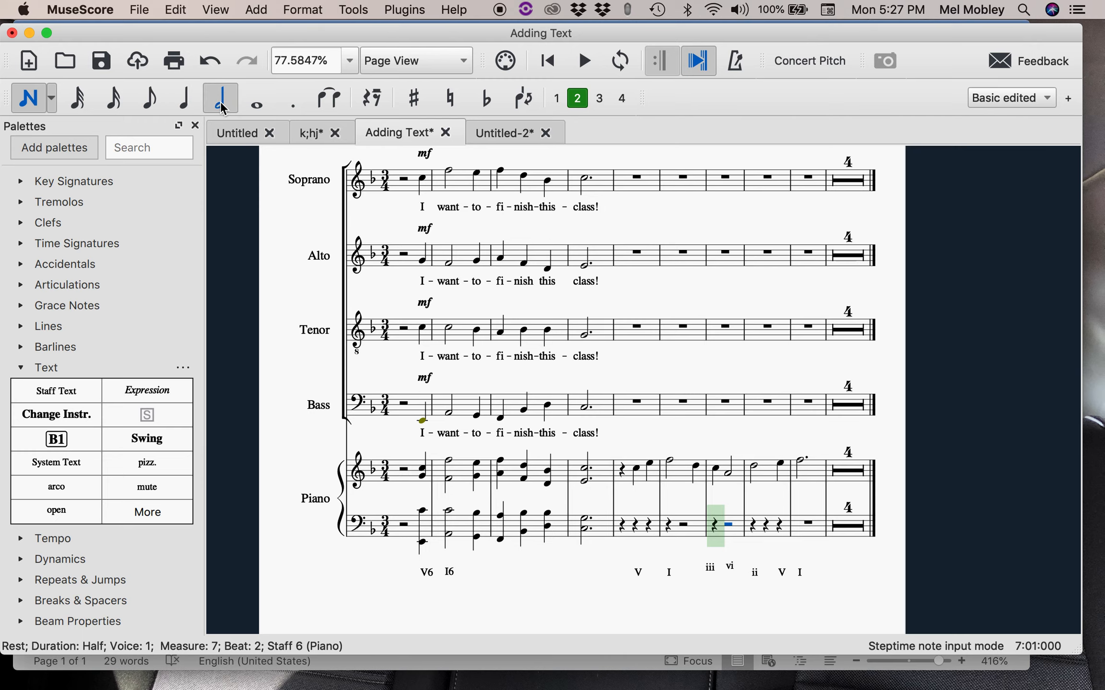
click(689, 539)
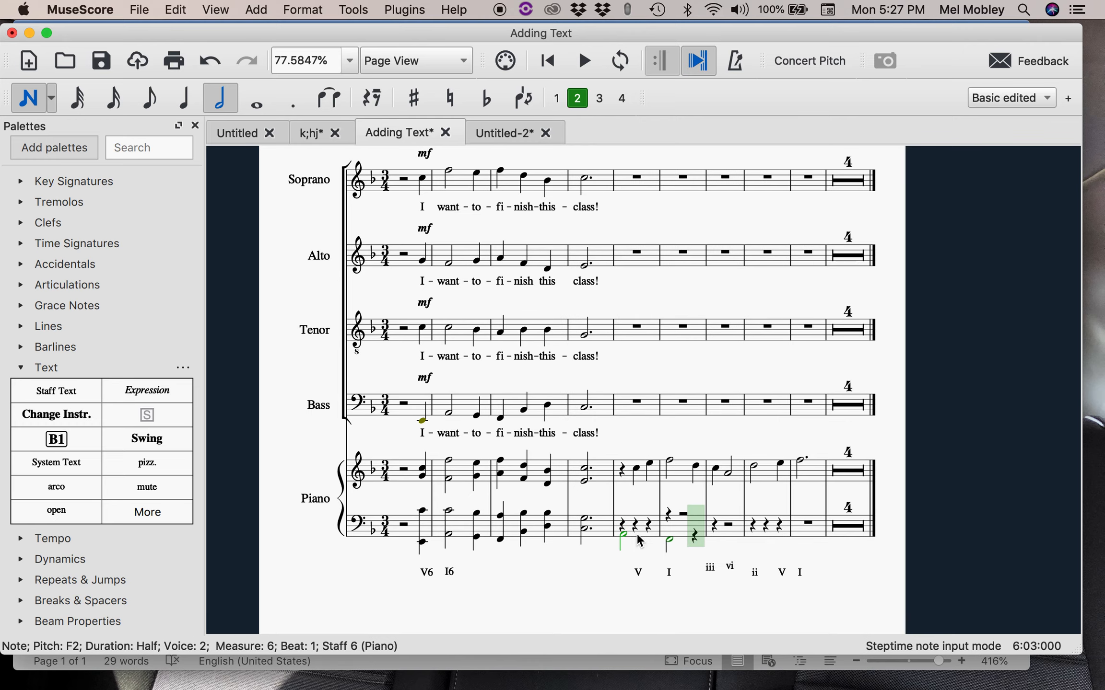
- Enter a quarter-note C3 on beat 1 and a half-note C3 on beat 2 of measure 5, in voice 2 of the lower Piano staff
click(186, 103)
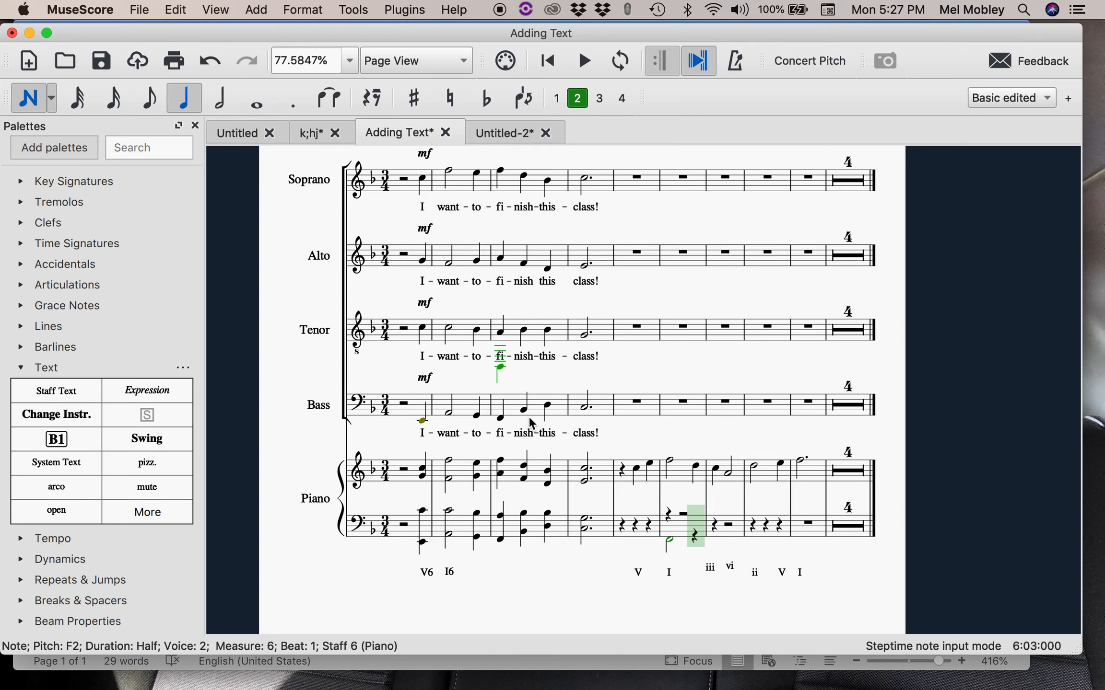
click(623, 531)
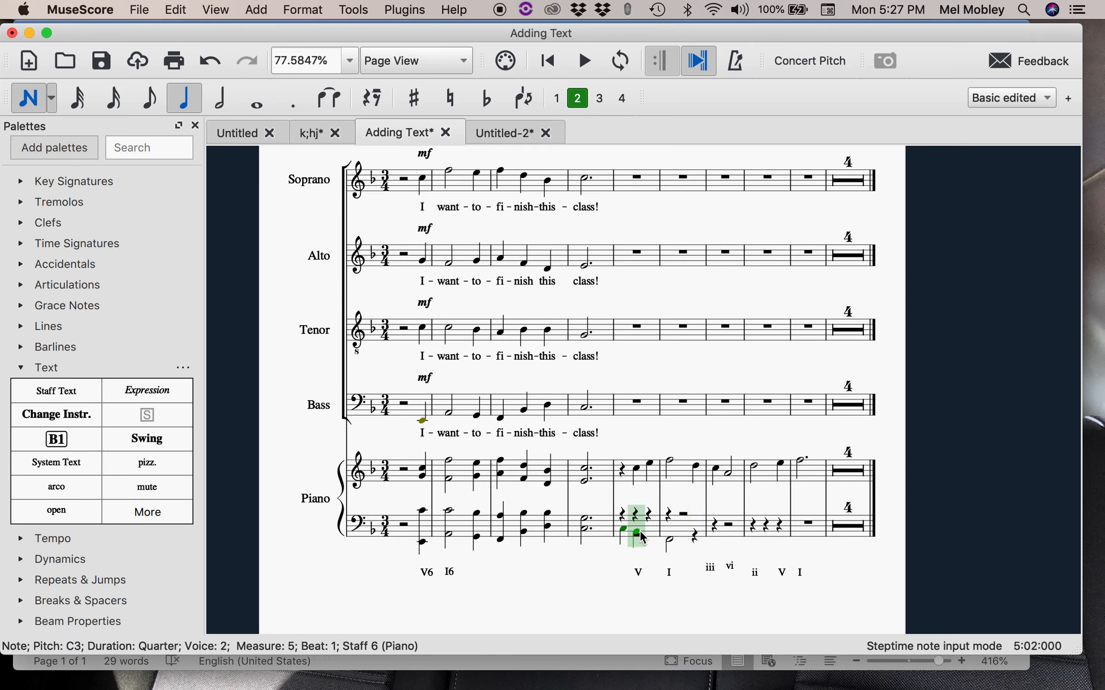
click(223, 110)
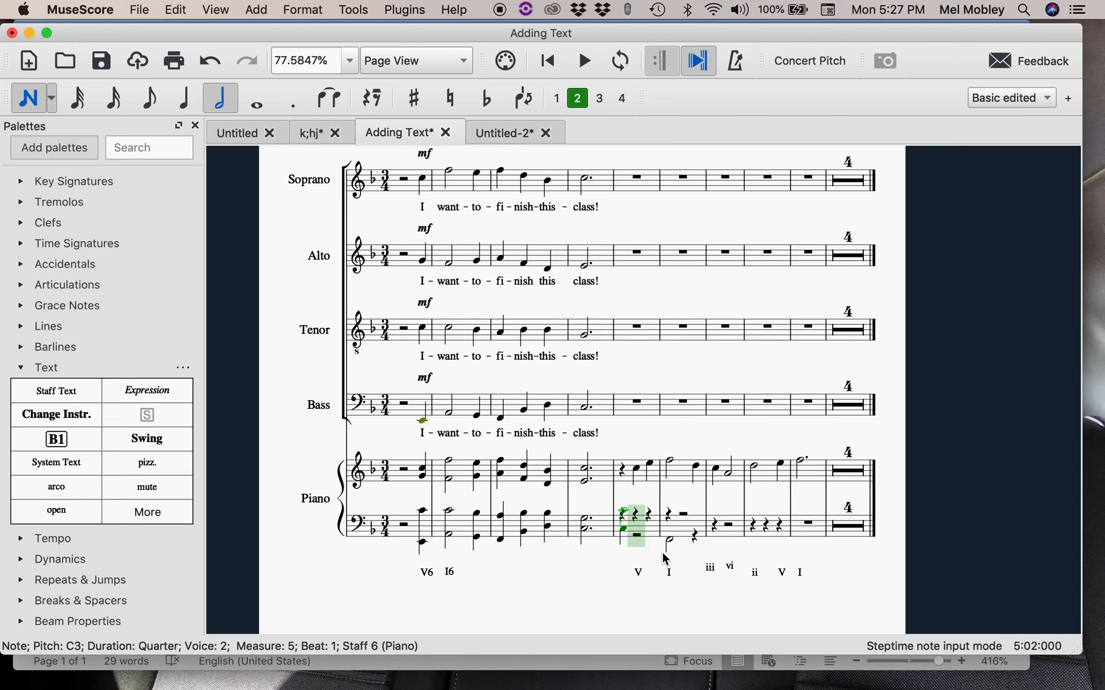
click(640, 529)
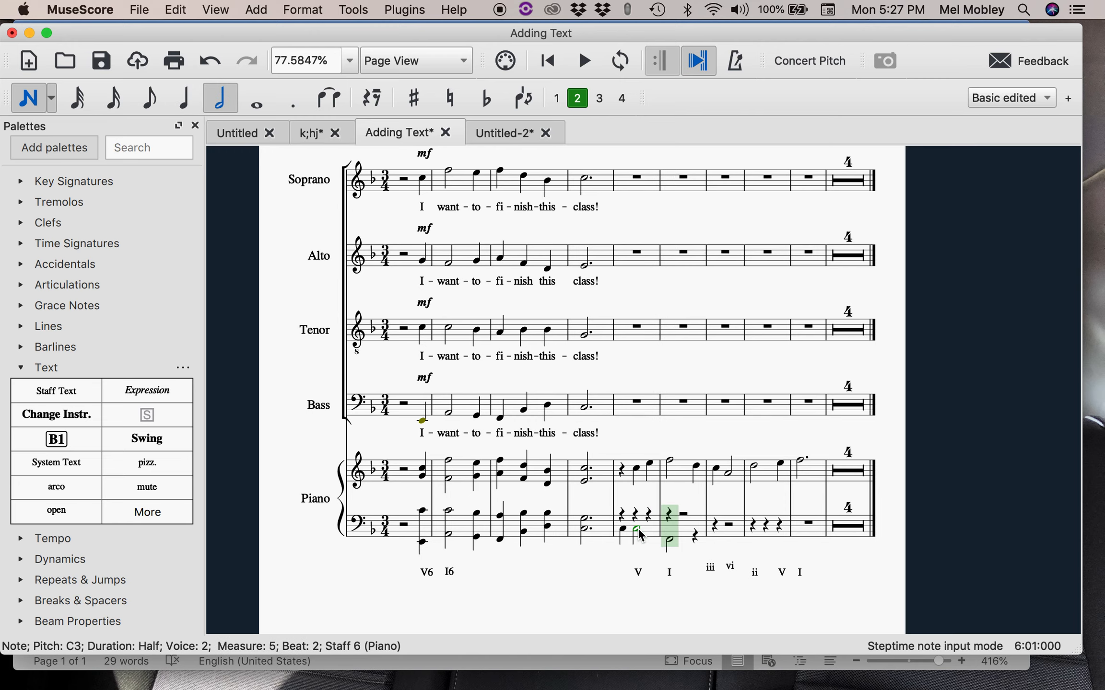
- Delete the quarter-note C3 on beat 1 of measure 5 in the lower Piano staff
key(Escape)
click(623, 529)
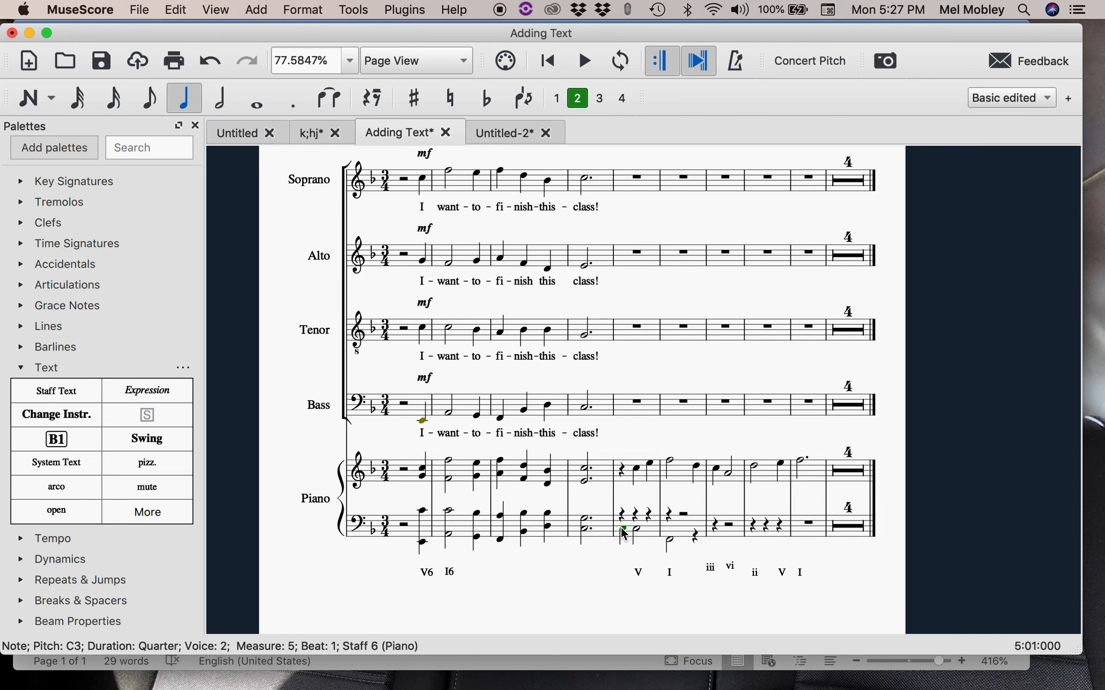
key(Delete)
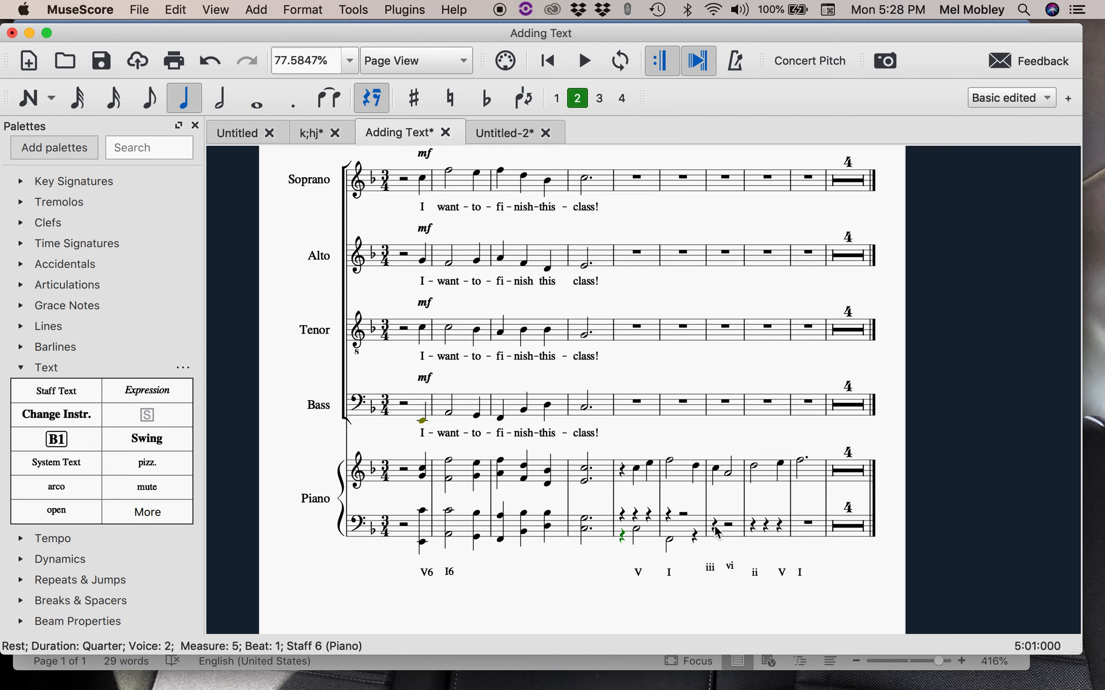
- Enter quarter notes A2 and D3 in voice 2 on beats 1 and 2 of measure 7 in the lower Piano staff
key(n)
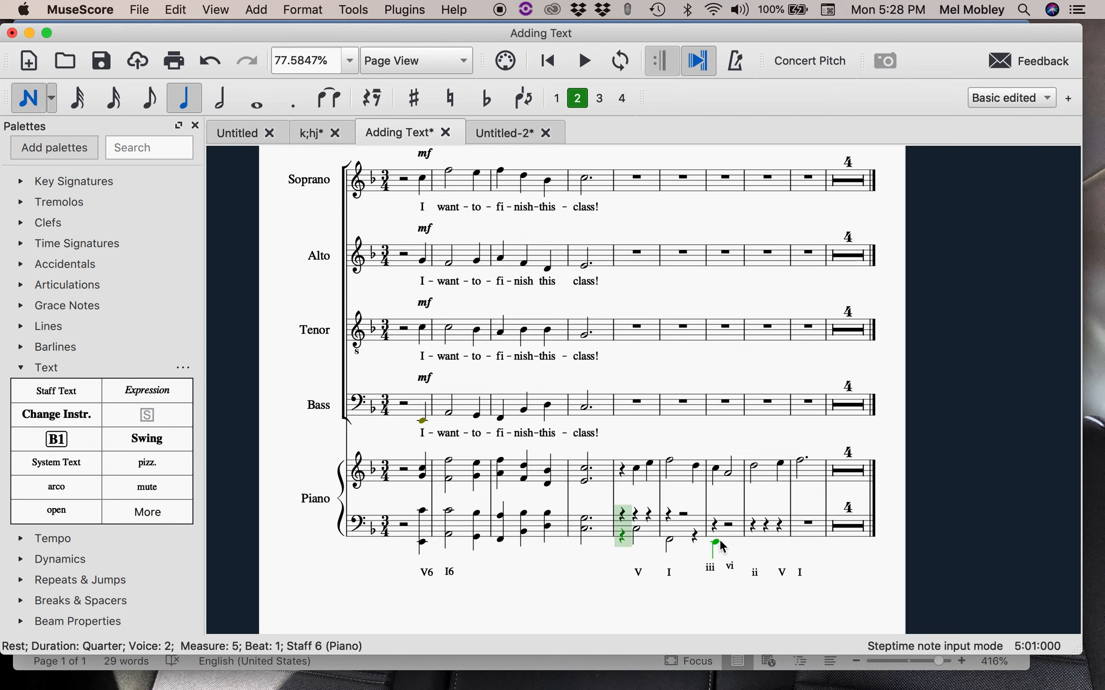
click(718, 534)
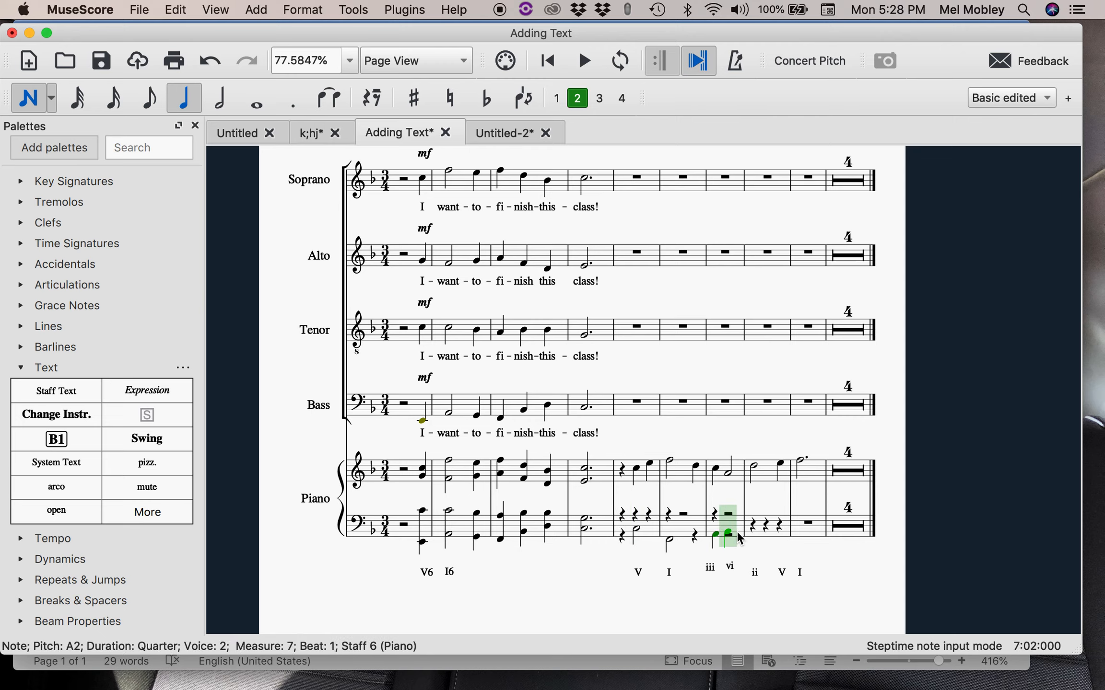
click(736, 530)
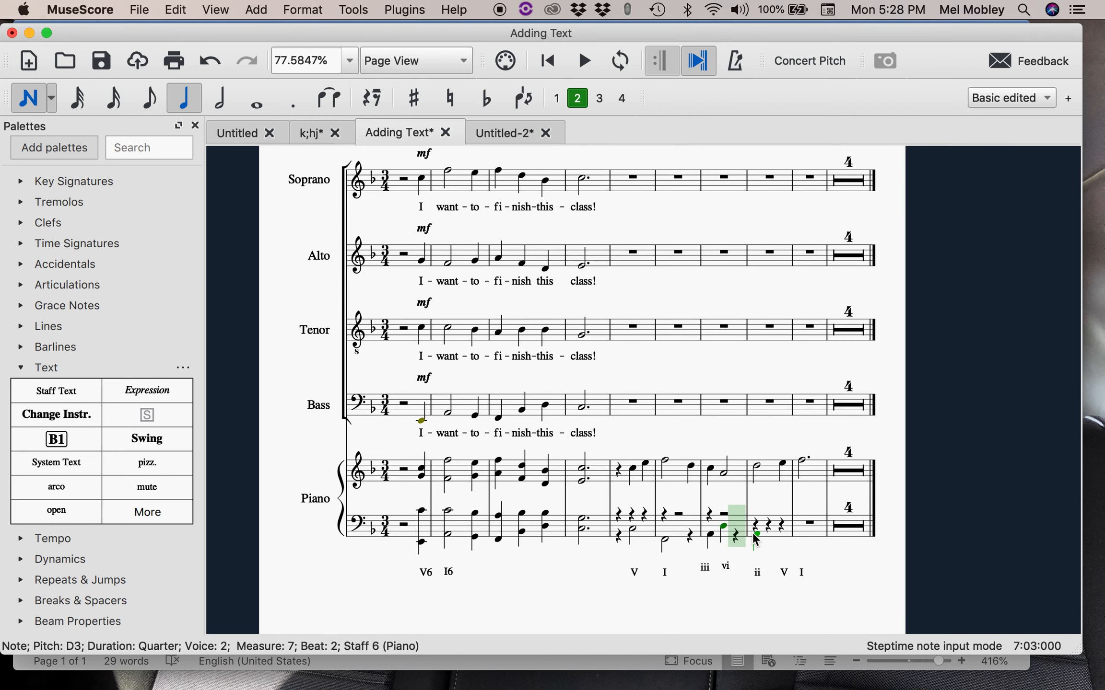
- Enter G2 in voice 2 on beat 1 of measure 8 in the lower Piano staff and make it a half note
click(754, 535)
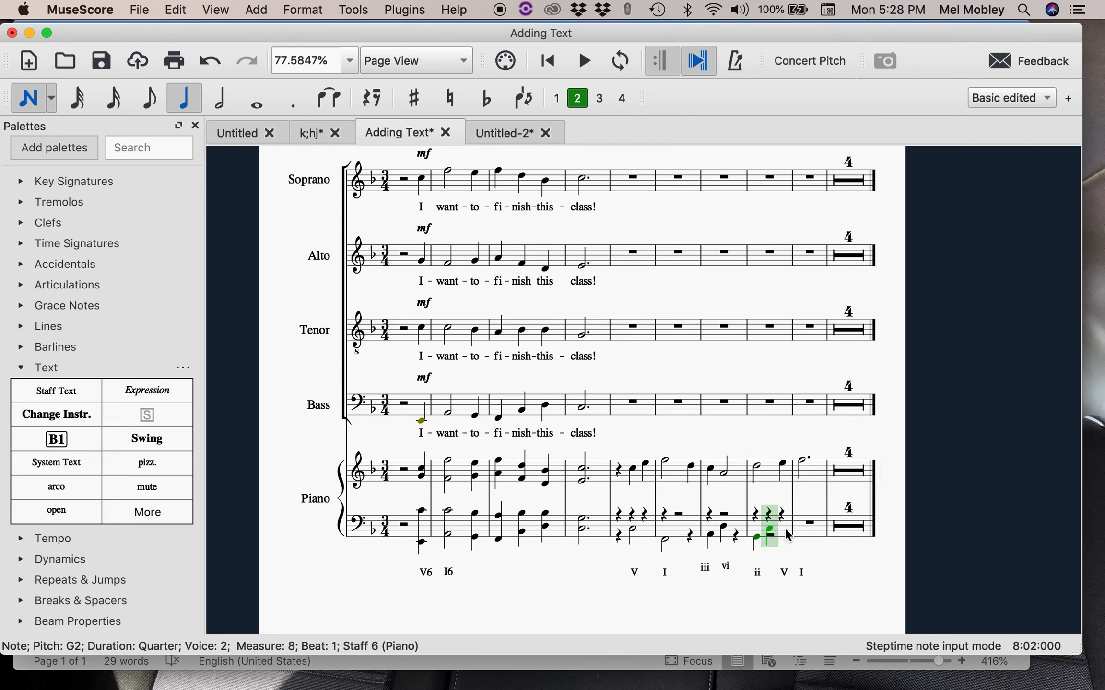
key(Escape)
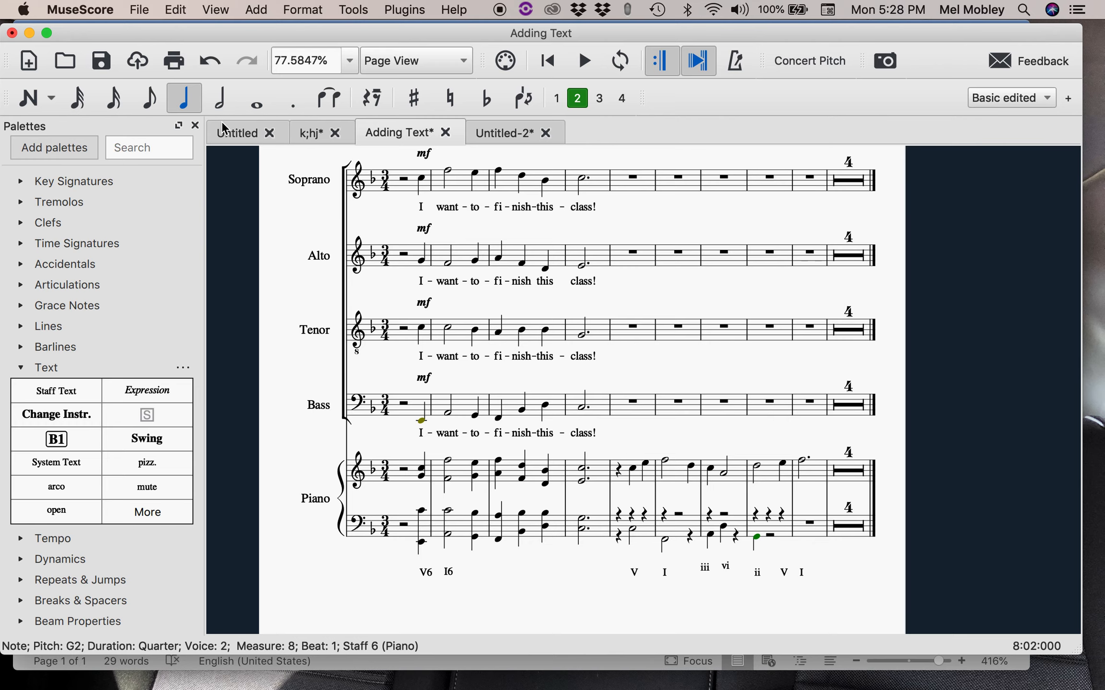
click(222, 103)
key(n)
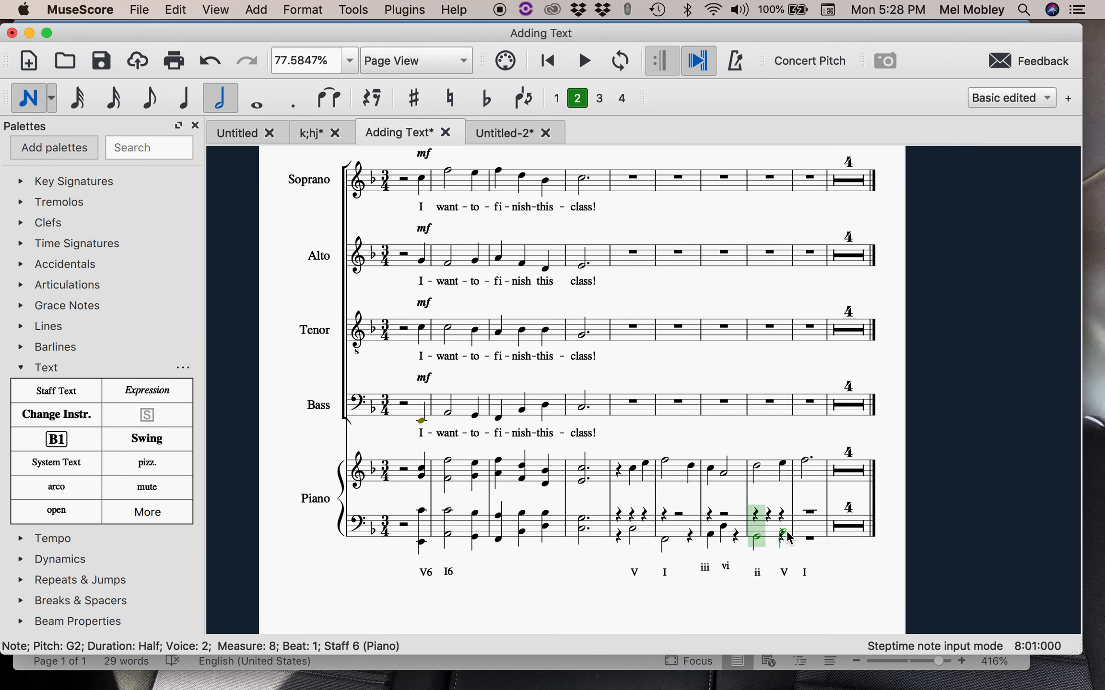
- Enter C3 on beat 3 of measure 8 and a half-note F2 on beat 1 of measure 9, in voice 2 of the lower Piano staff
click(786, 530)
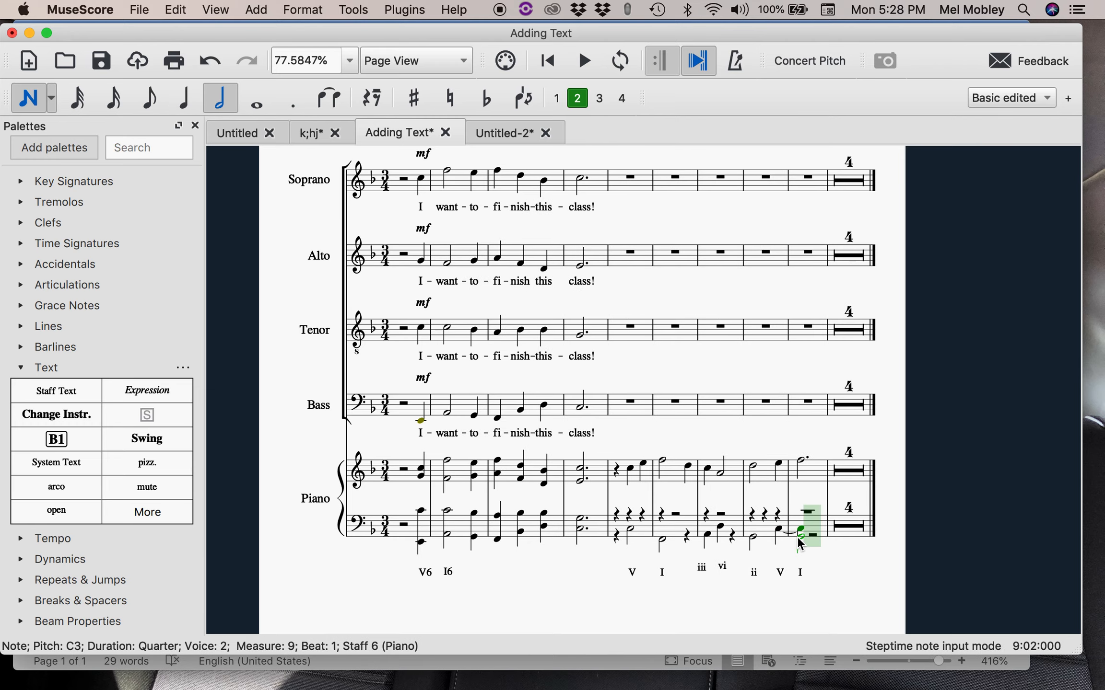
click(800, 541)
key(Escape)
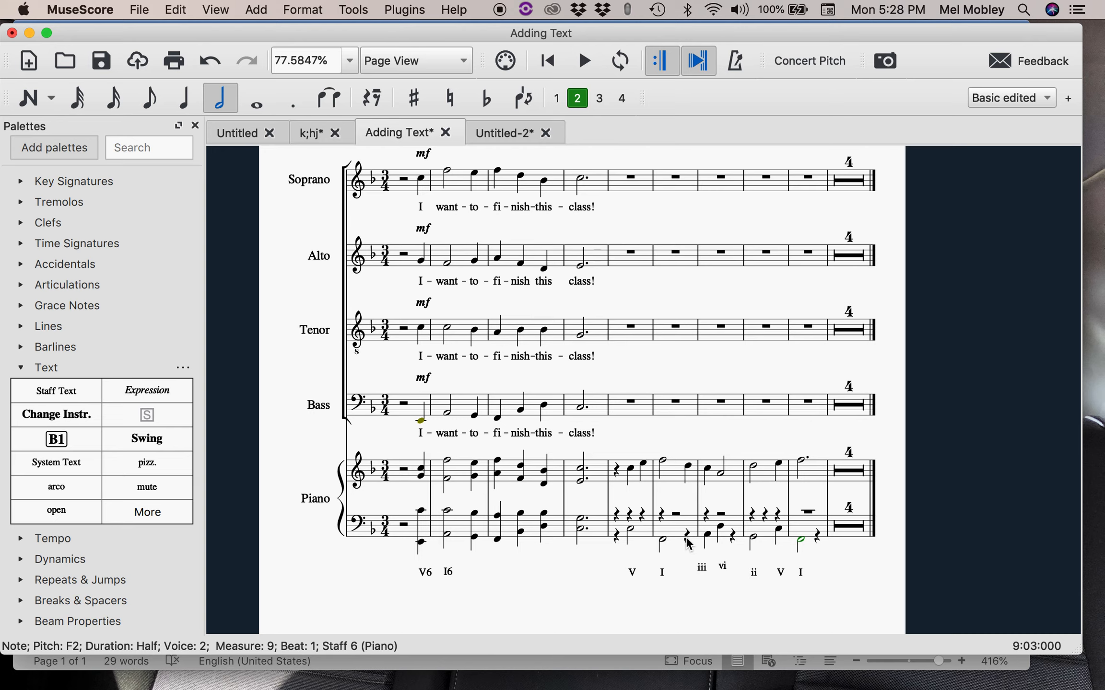
key(n)
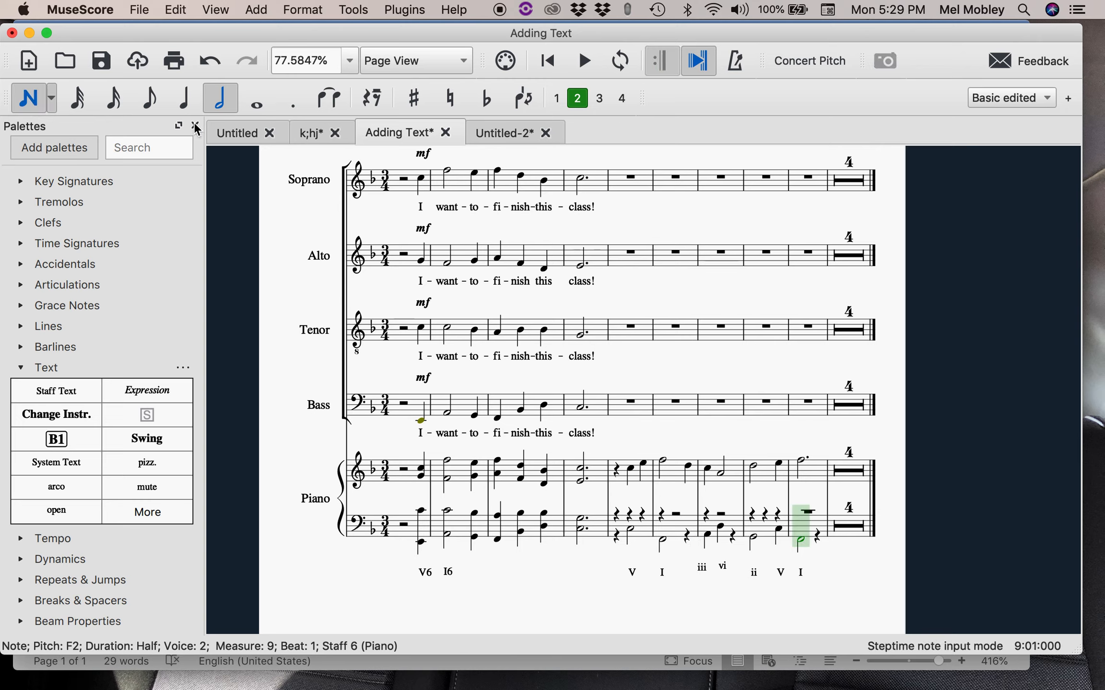
key(5)
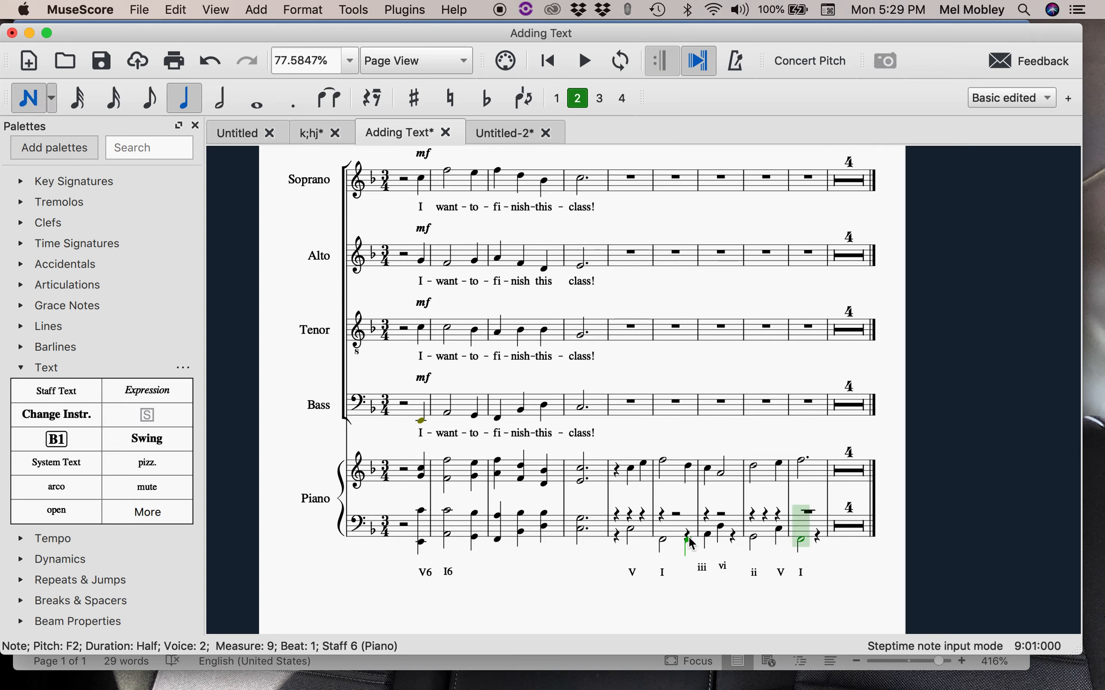
key(Escape)
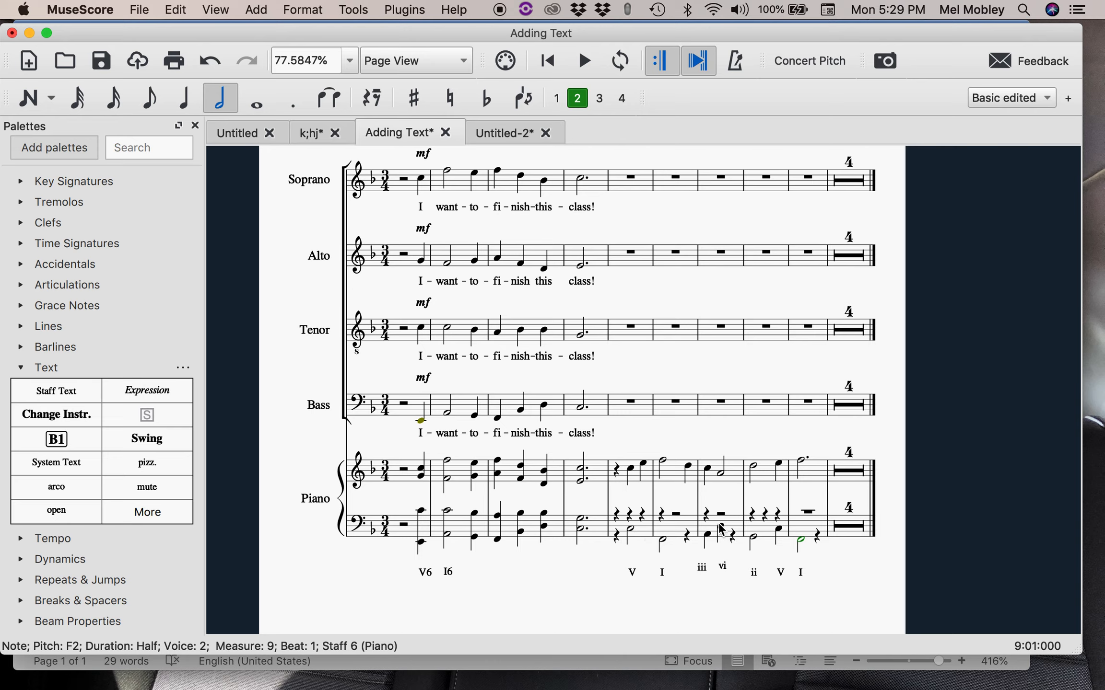
- Lower the D3 on beat 2 of measure 7 in the lower Piano staff to F2 and change its chord label to vi6
drag(721, 528, 727, 546)
double_click(728, 570)
click(732, 571)
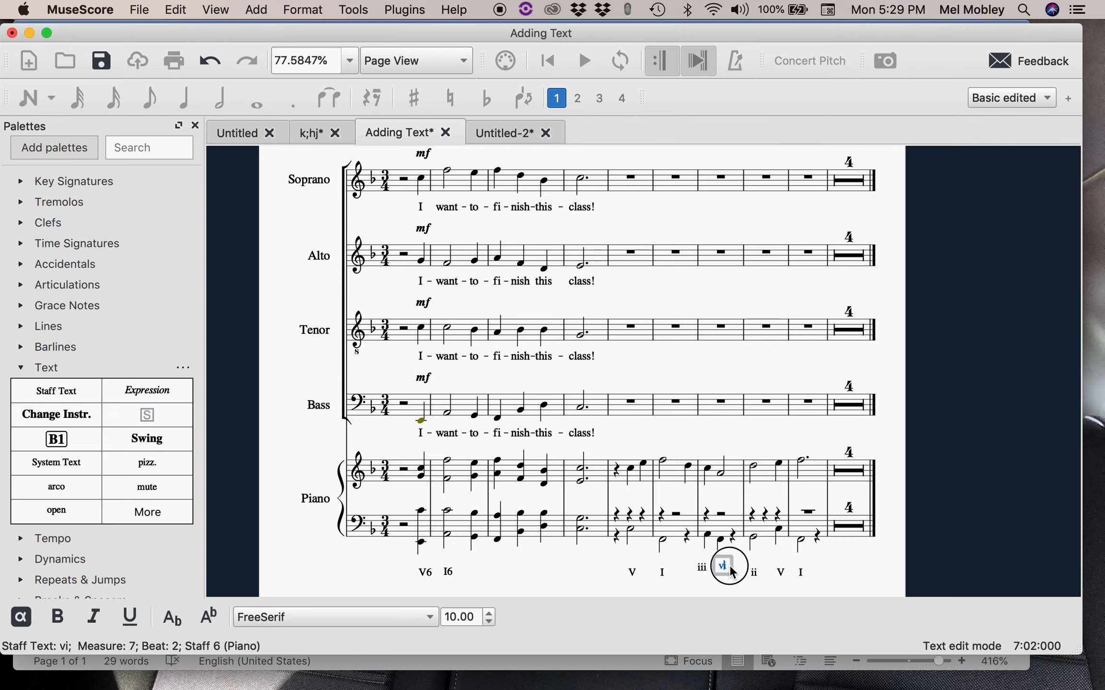
double_click(725, 566)
text(6)
key(Escape)
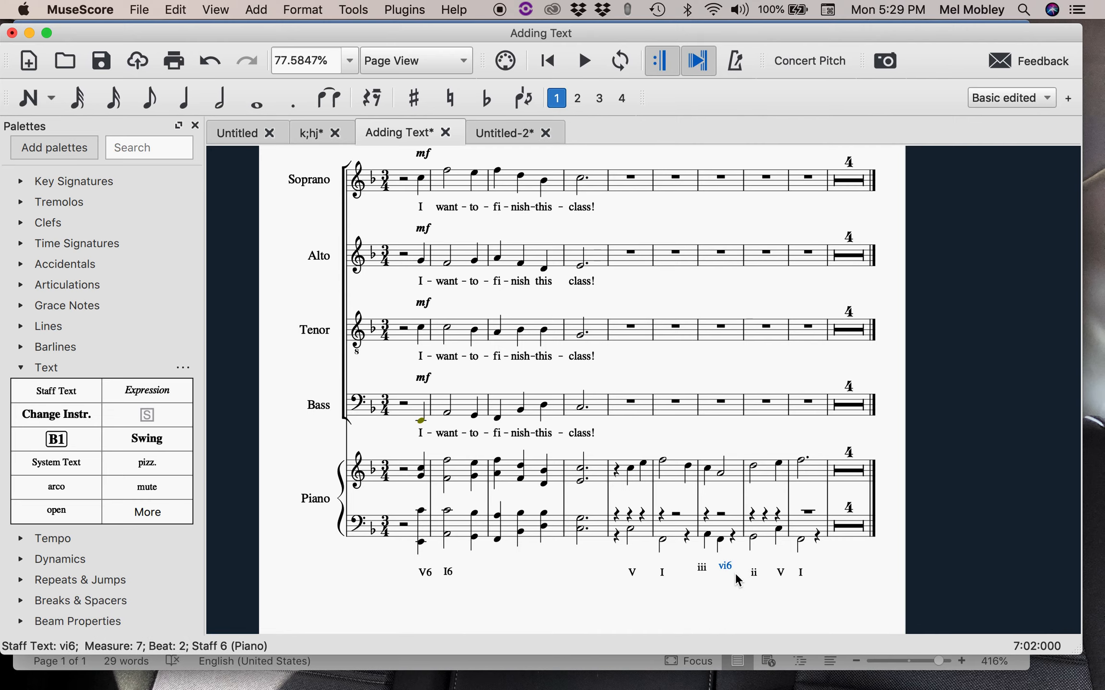
- Move the vi6 label slightly lower and lengthen the F2 above it to a half note
click(729, 578)
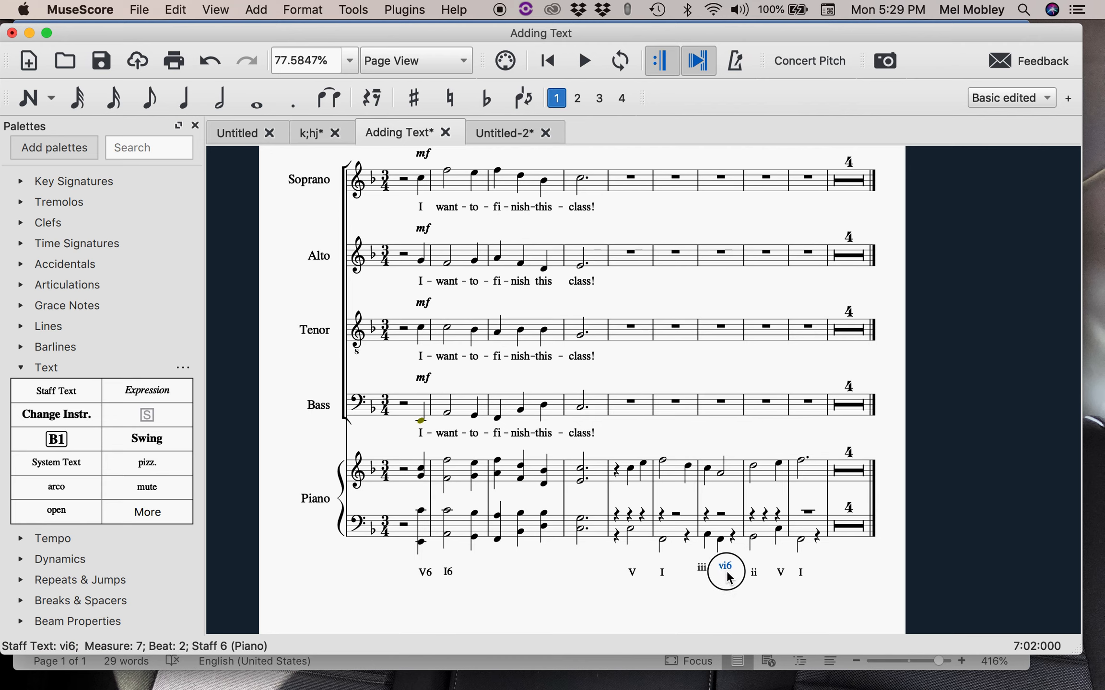
click(720, 542)
click(221, 99)
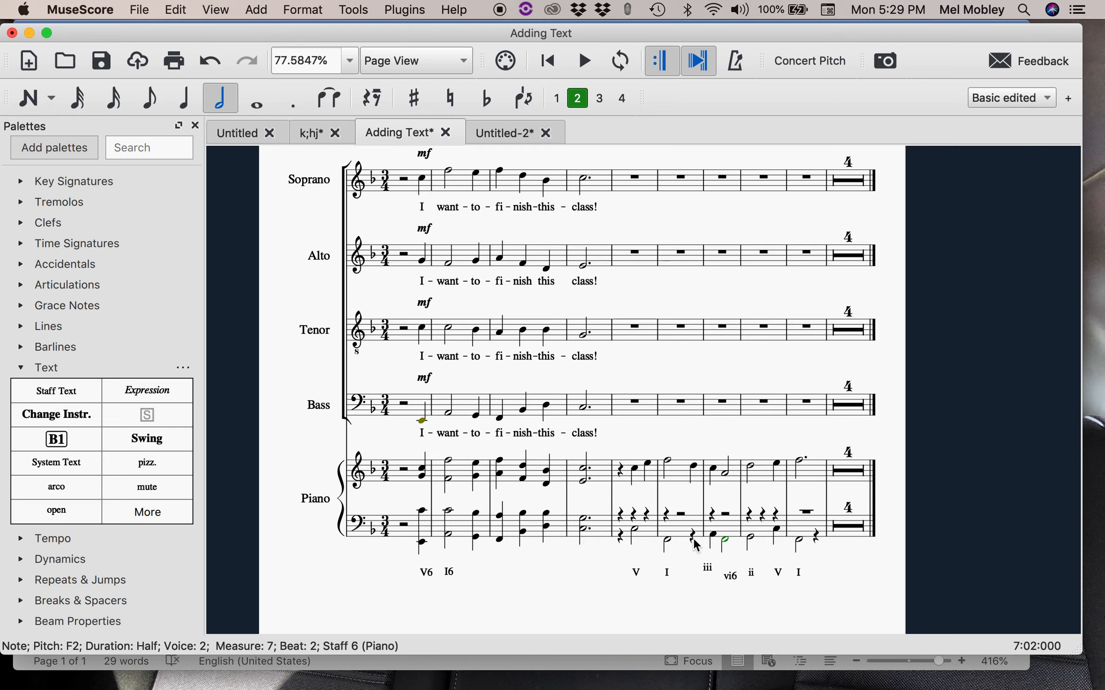
- Enter a quarter-note G2 in voice 2 on beat 3 of measure 6 in the lower Piano staff
key(n)
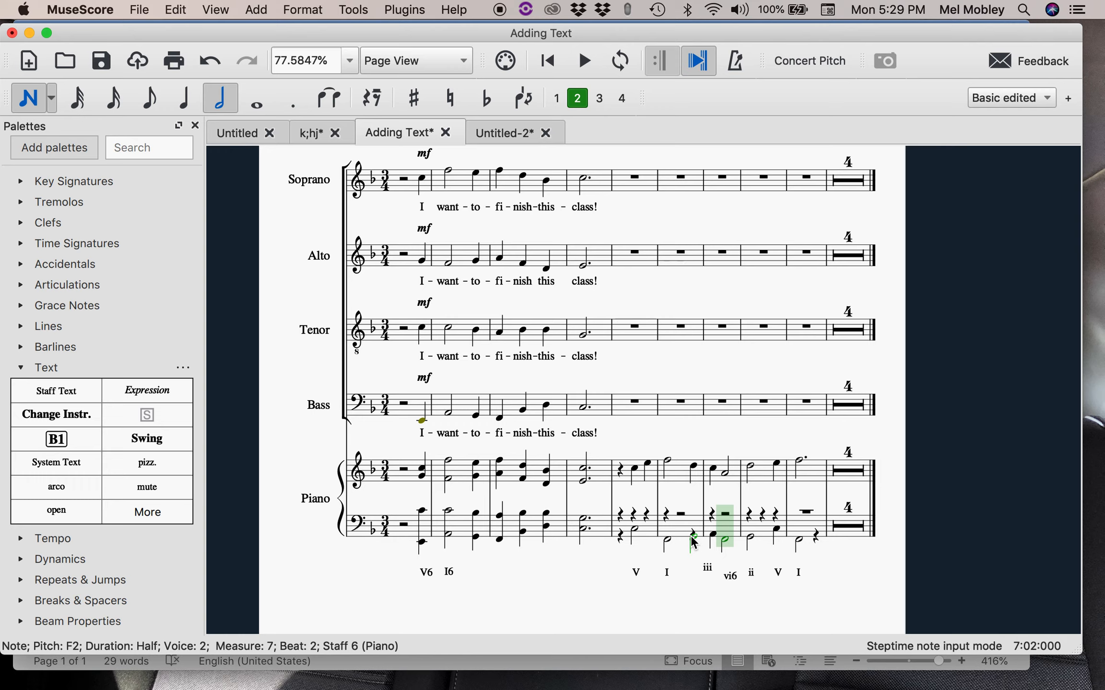
key(5)
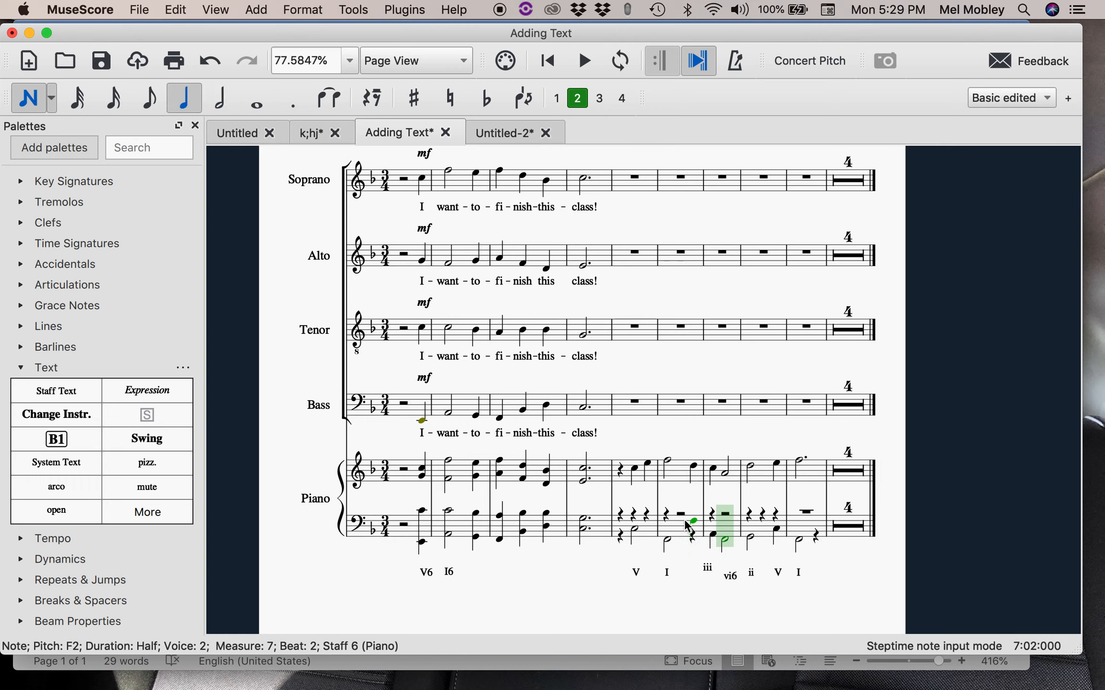
click(695, 537)
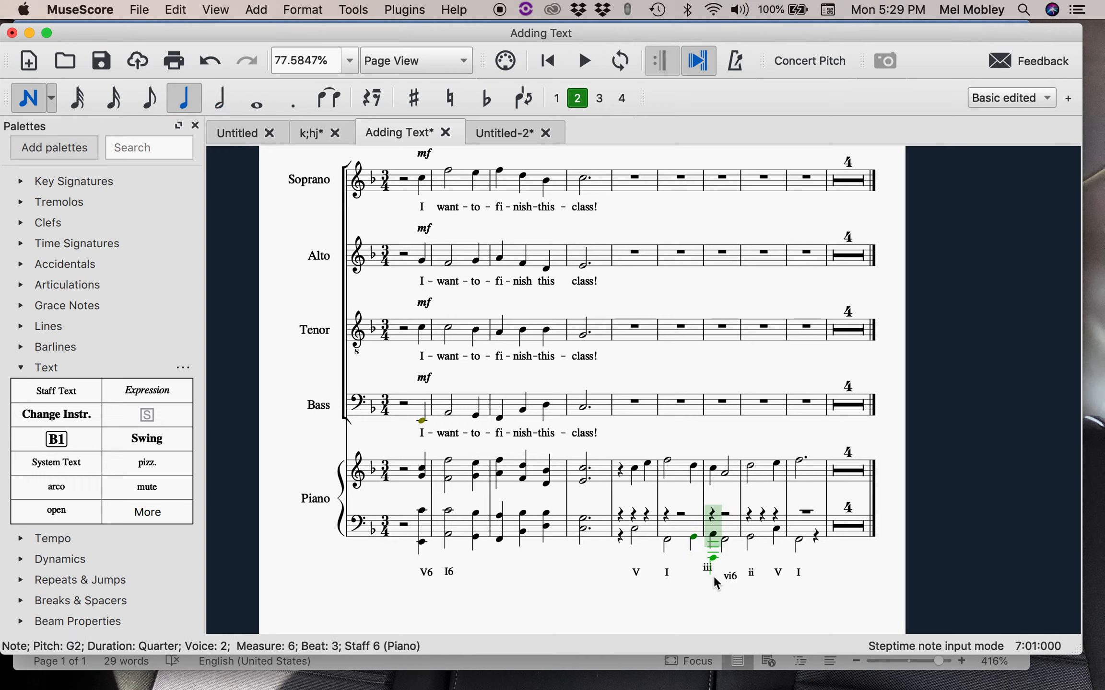
key(Escape)
- Play back the new phrase from the C5 on beat 2 of measure 5 in the upper Piano staff through measure 9
click(636, 468)
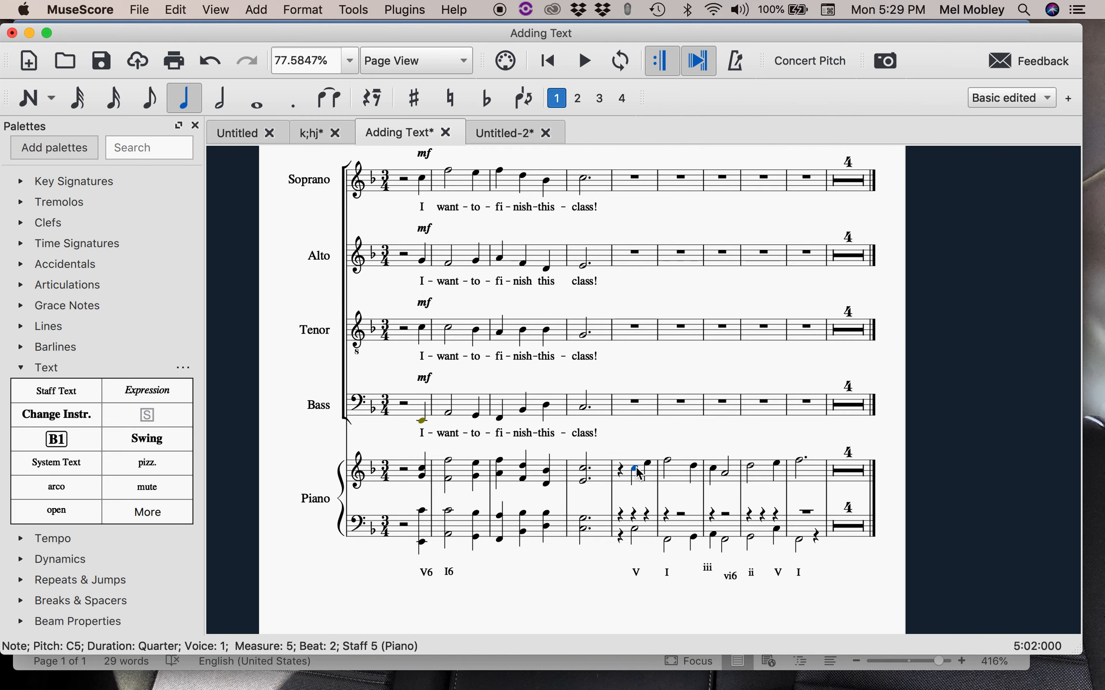
key(p)
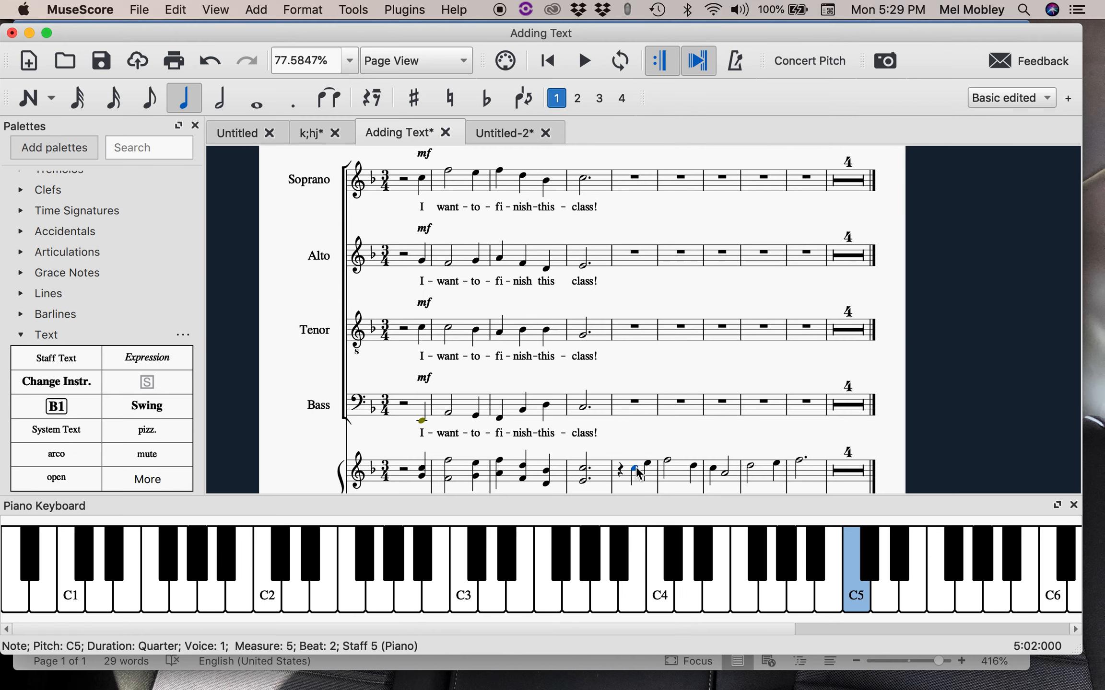
key(p)
click(585, 60)
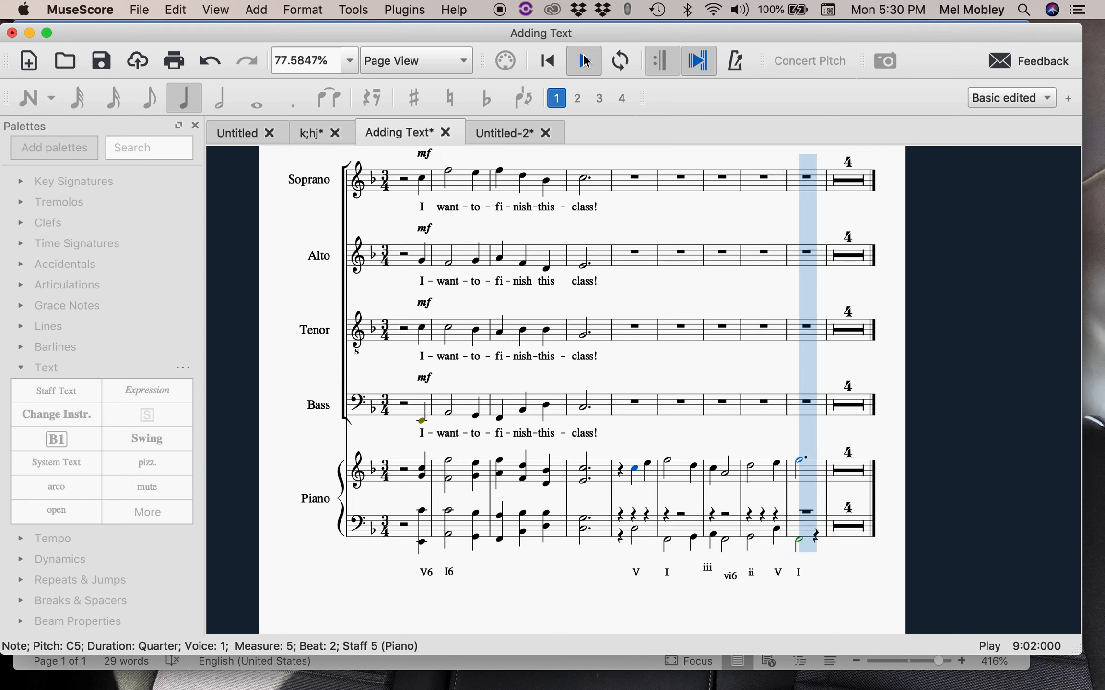
click(585, 61)
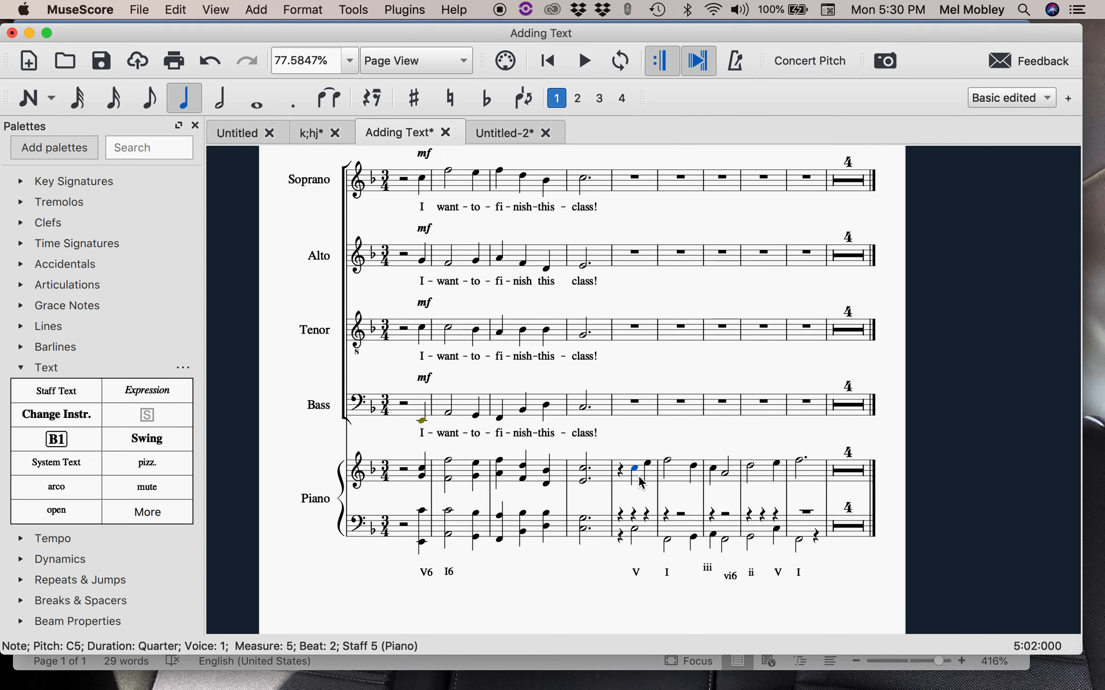
- Enter a half-note E4 in voice 2 on beat 2 of measure 5 in the upper Piano staff, leaving a rest on beat 1
key(n)
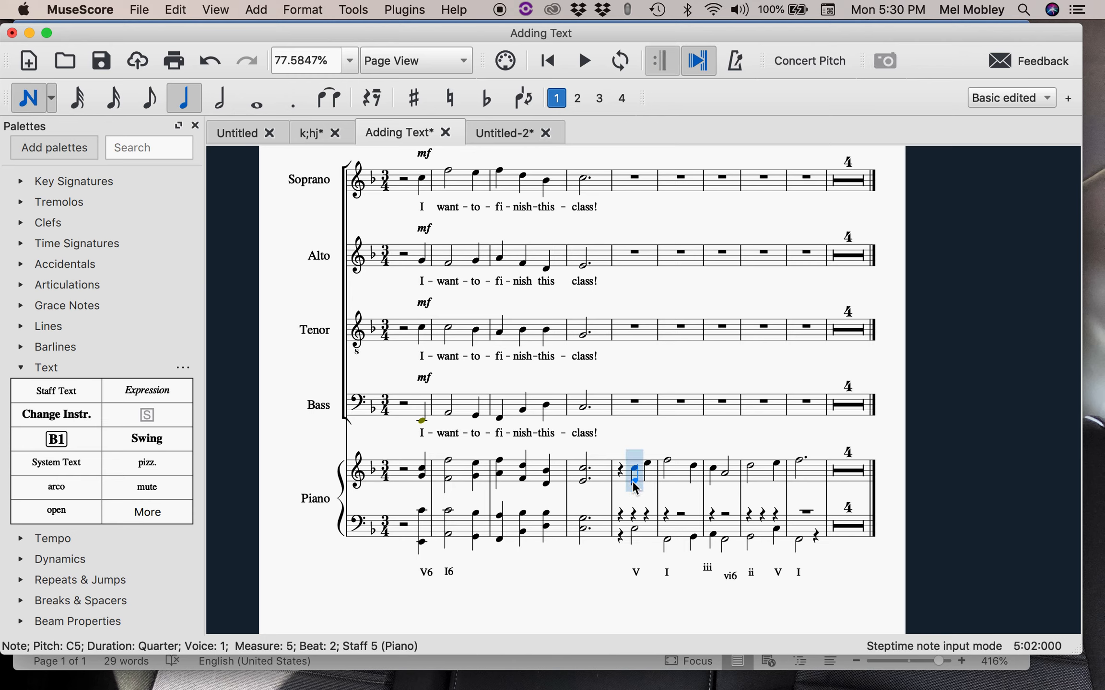
click(574, 102)
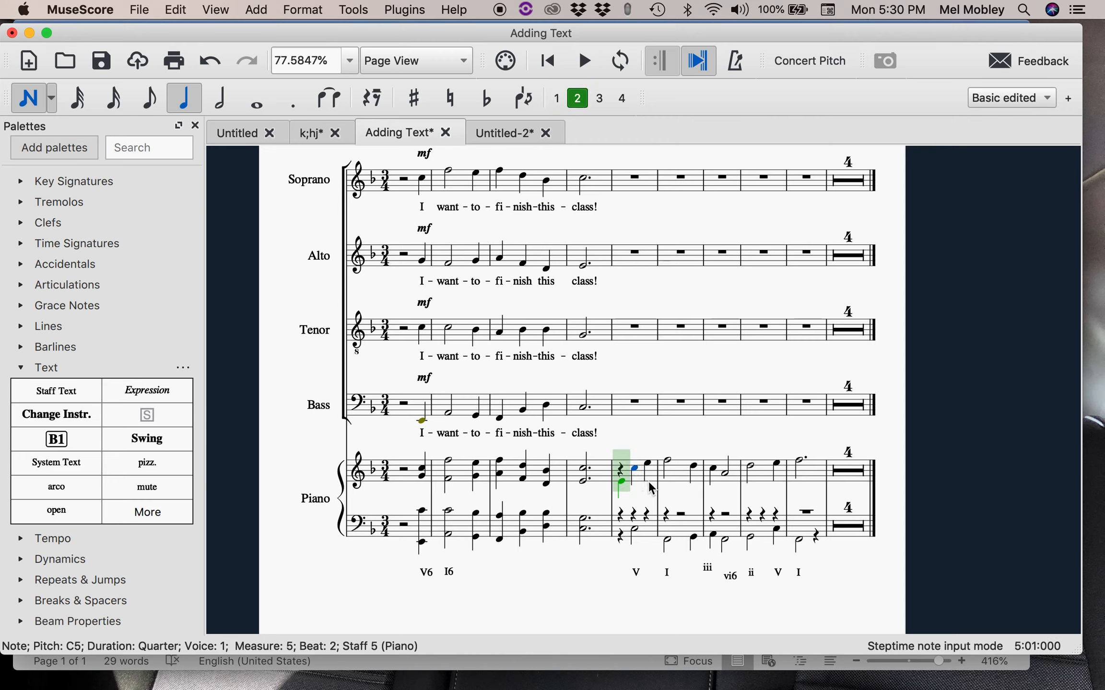
key(e)
key(e)
key(Escape)
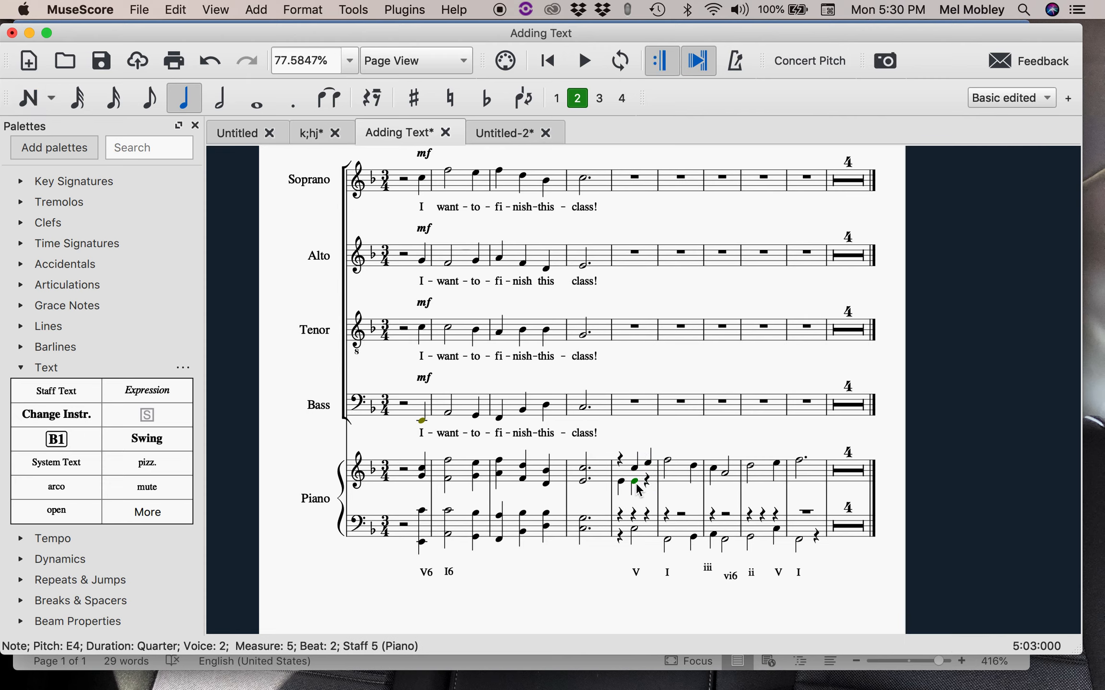
click(220, 100)
click(623, 483)
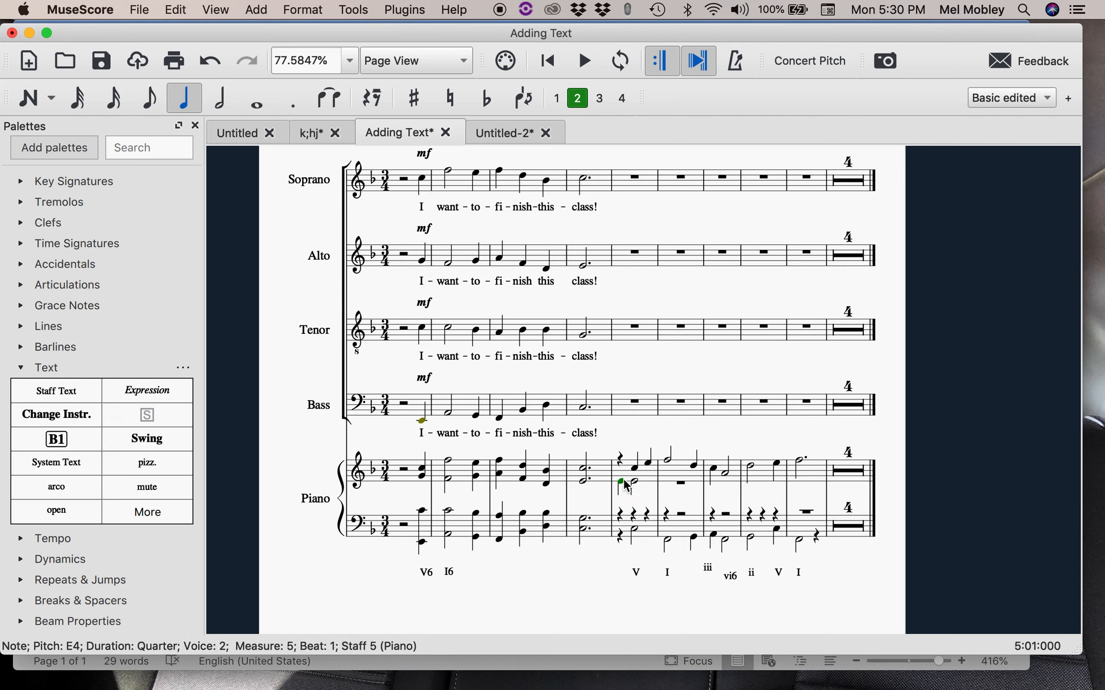
key(Delete)
- Enter A4 in voice 2 on beat 1 of measure 6 in the upper Piano staff and lengthen it to a dotted half note
key(n)
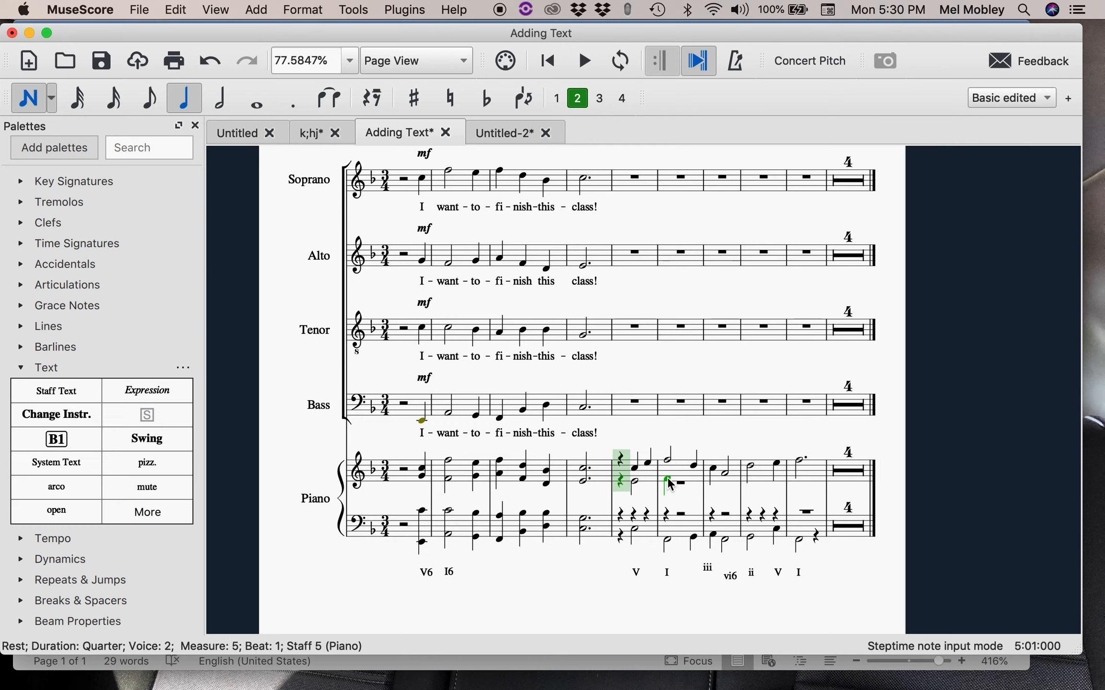
click(667, 473)
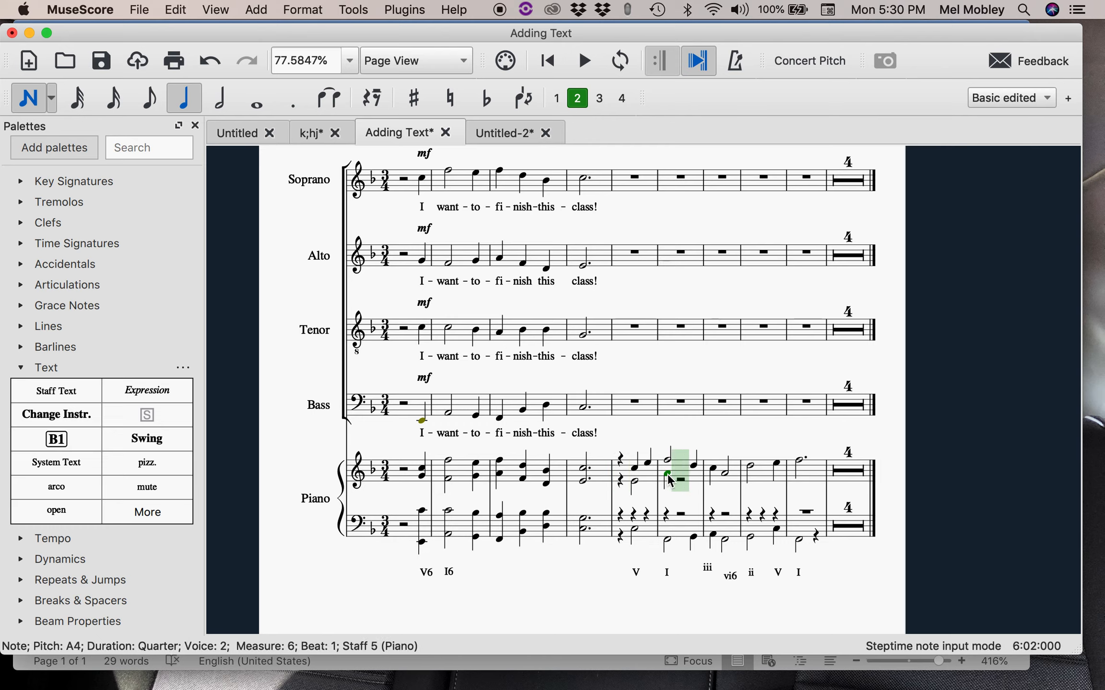
key(Escape)
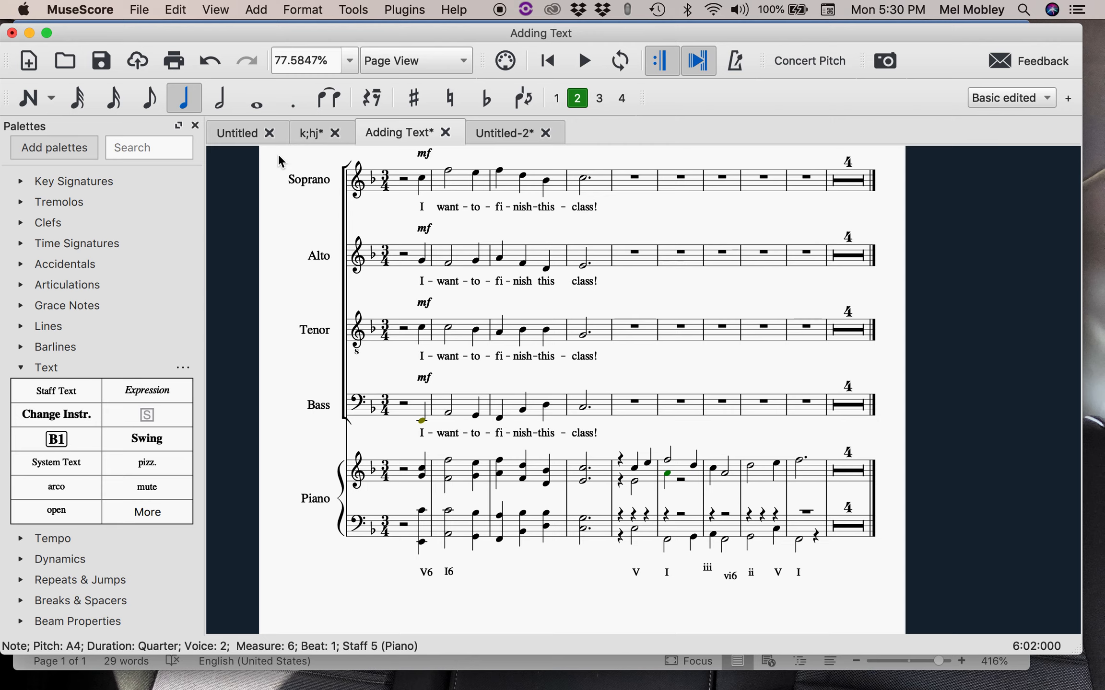
click(220, 101)
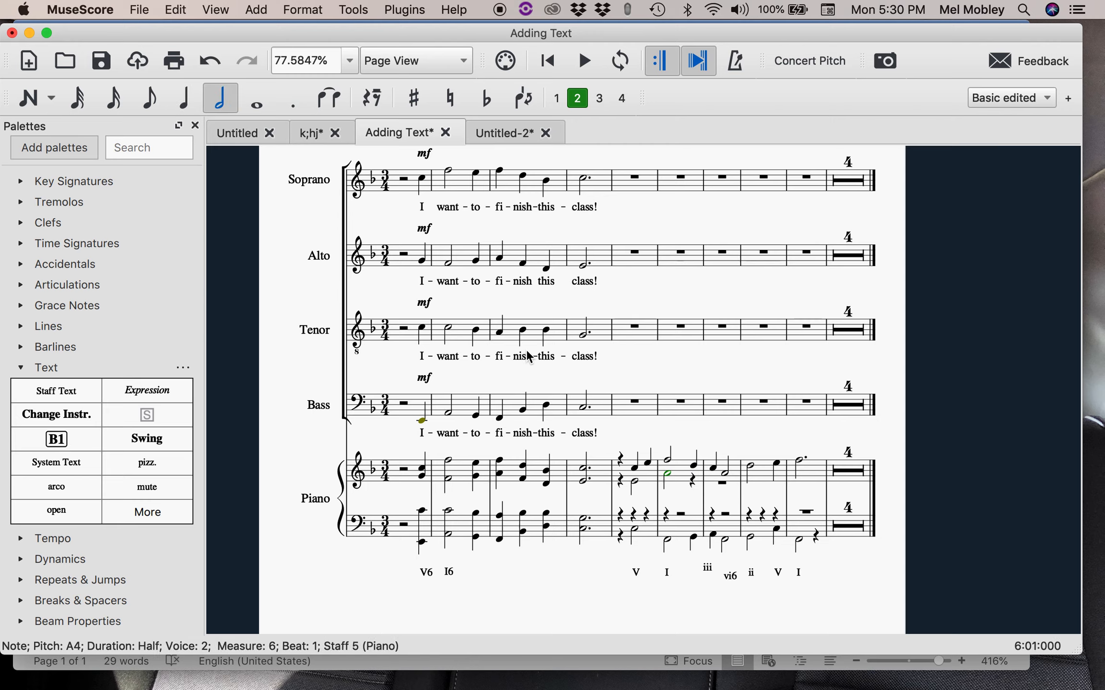
key(n)
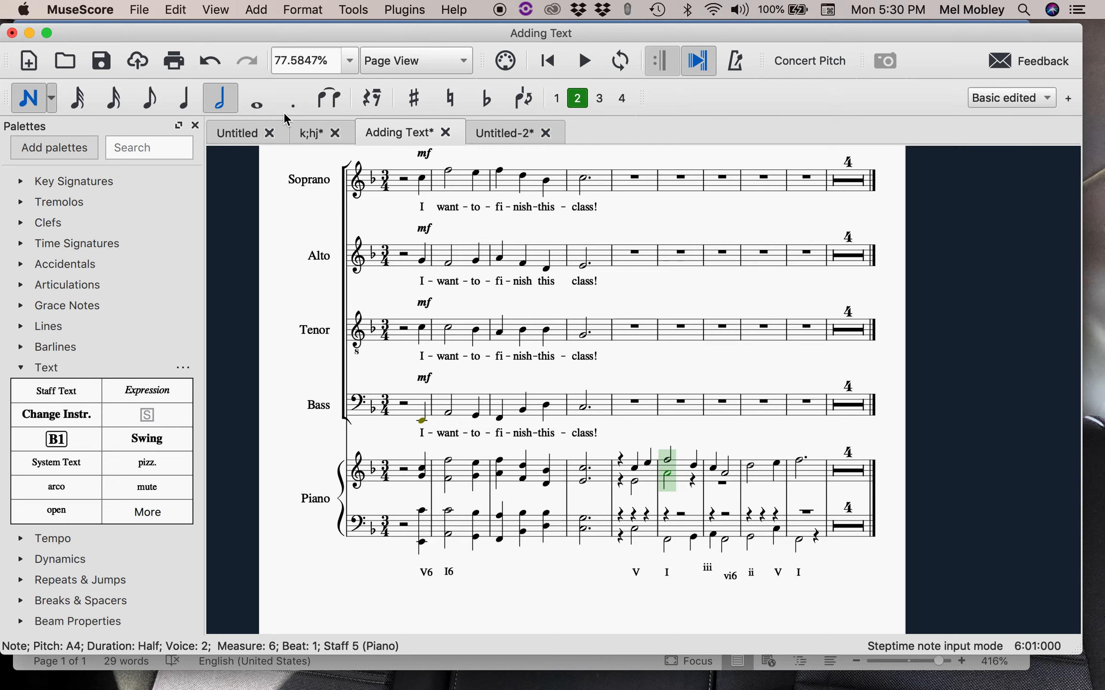
click(301, 98)
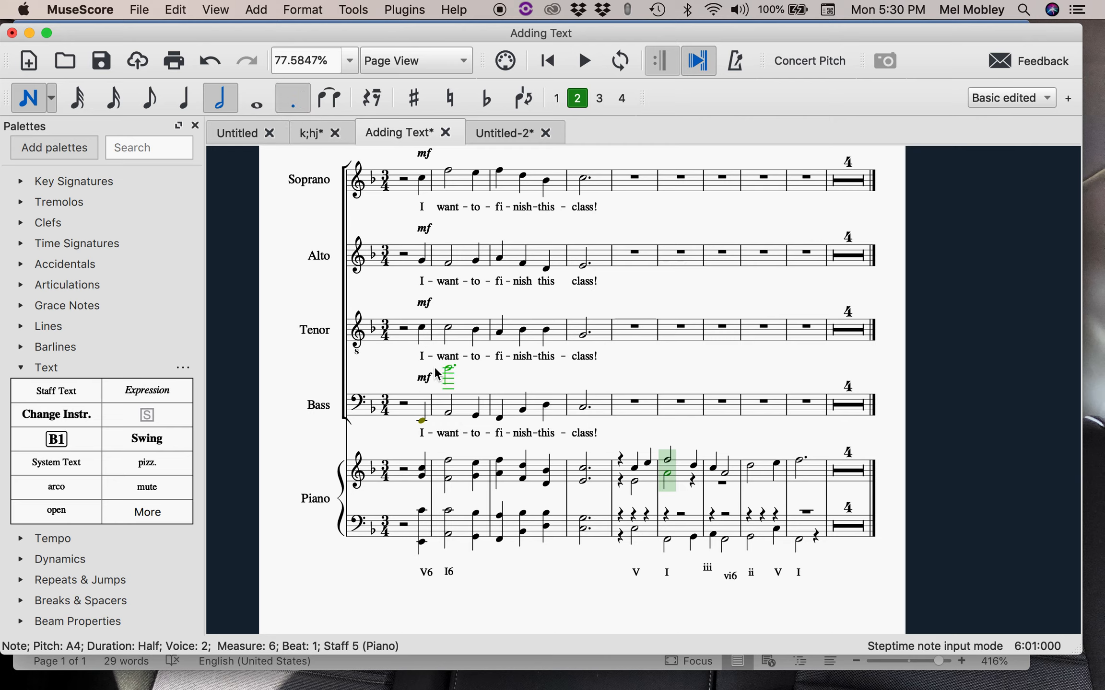
key(Escape)
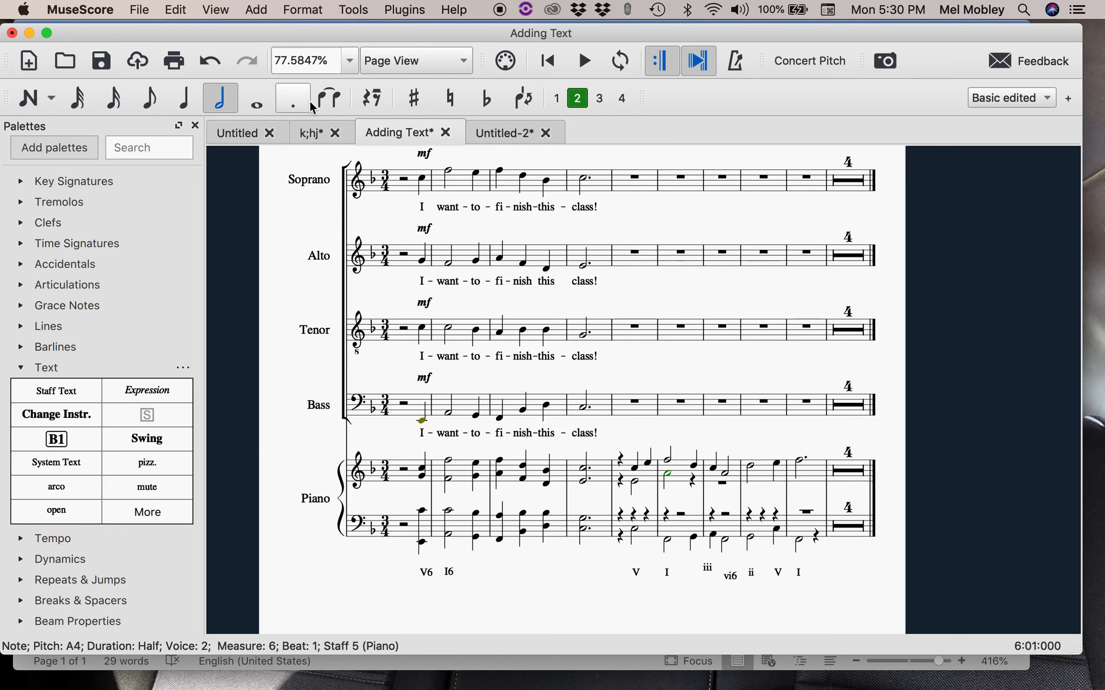
click(294, 100)
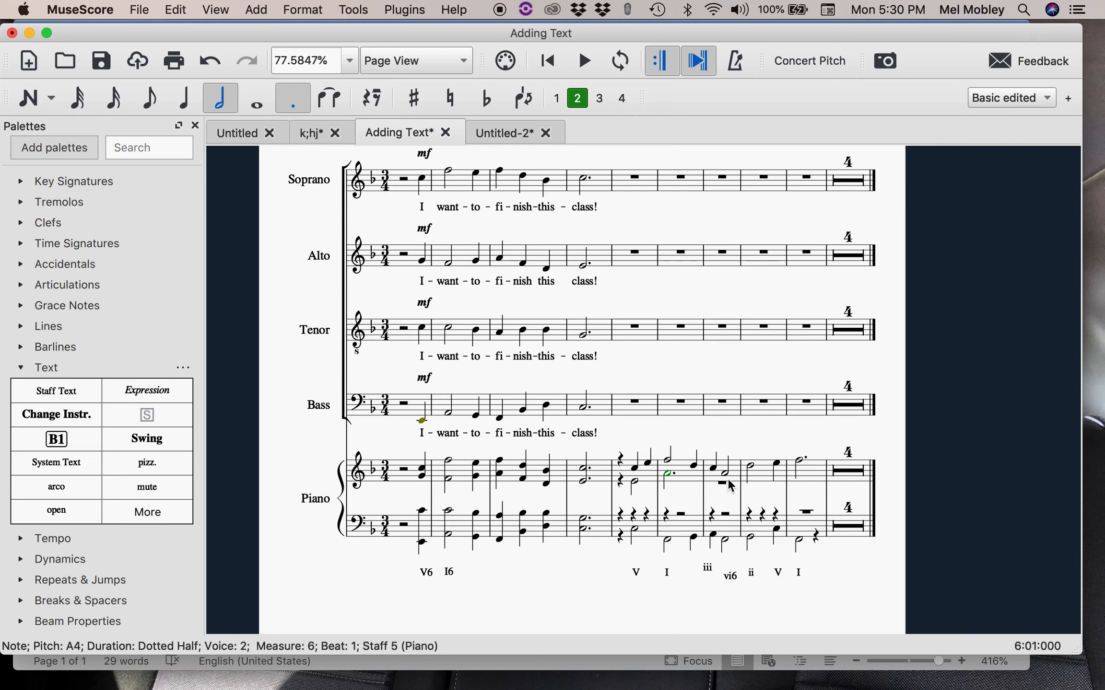
- Continue voice 2 of the upper Piano staff with a quarter E4 and half F4 in measure 7 and a half G4 on beat 1 of measure 8
key(n)
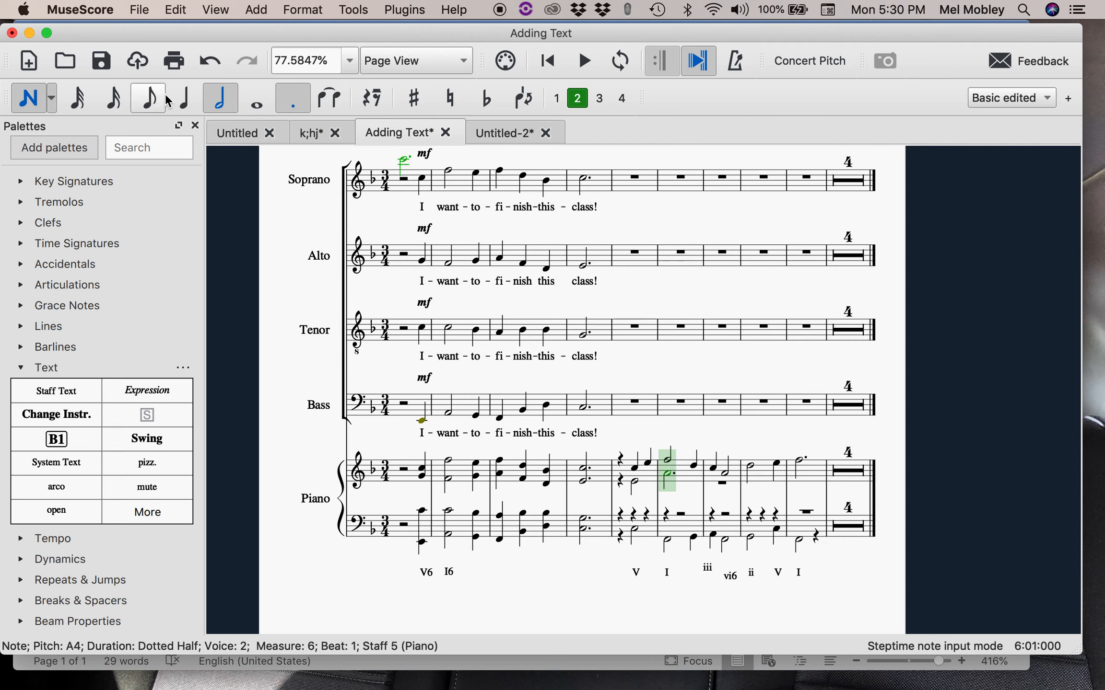
click(184, 99)
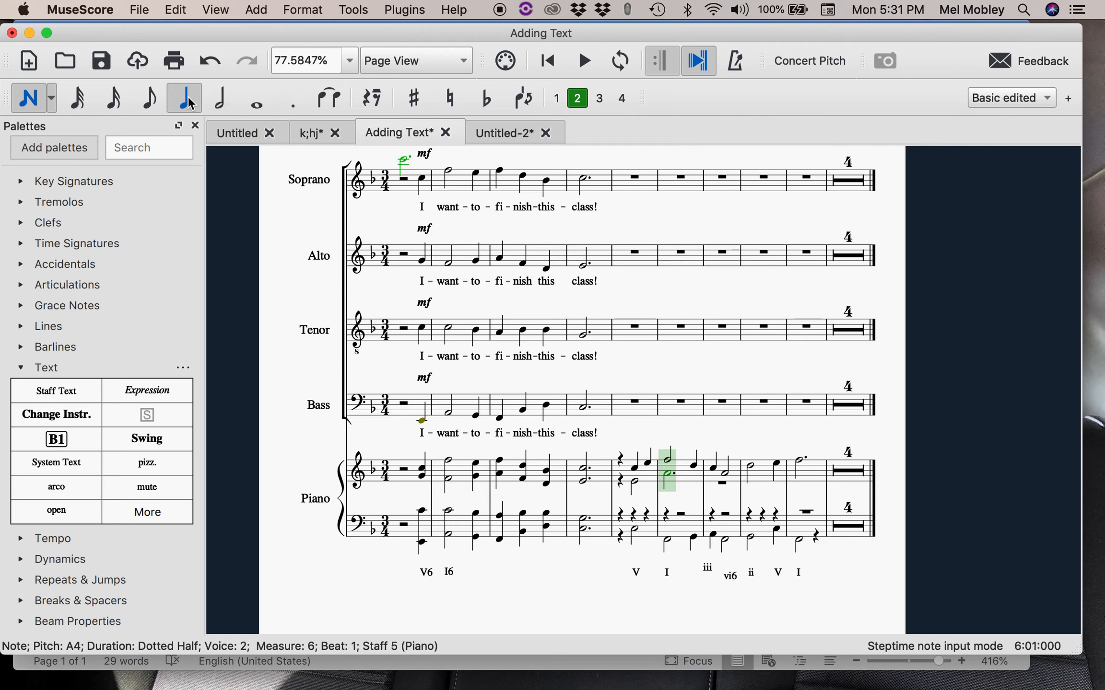
click(714, 481)
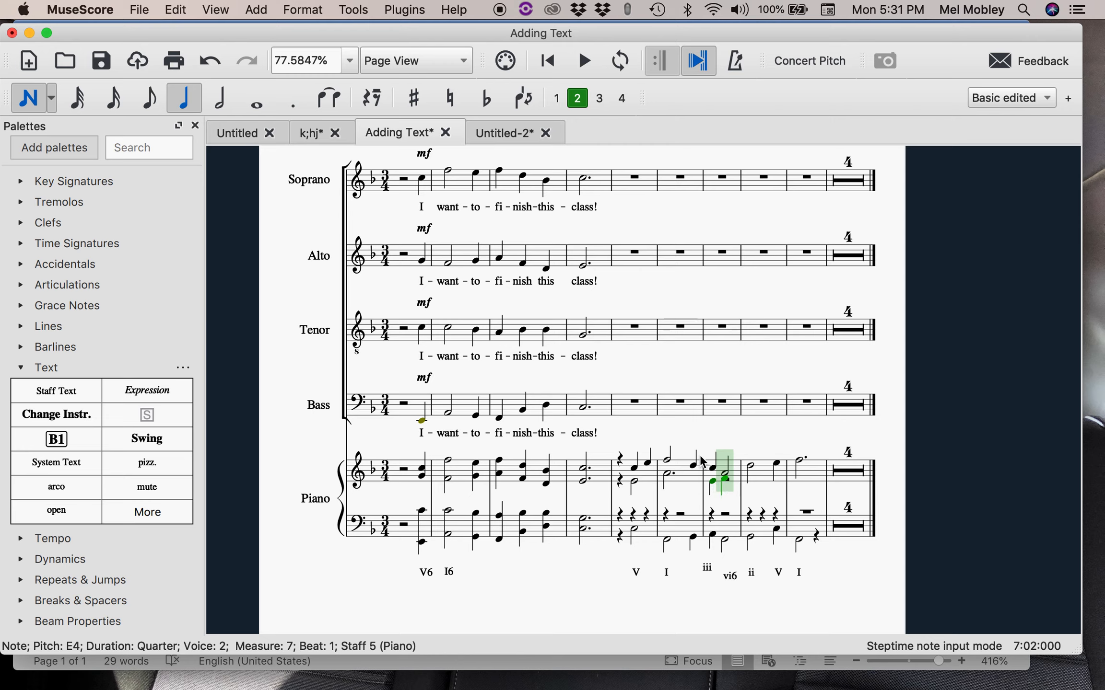
key(6)
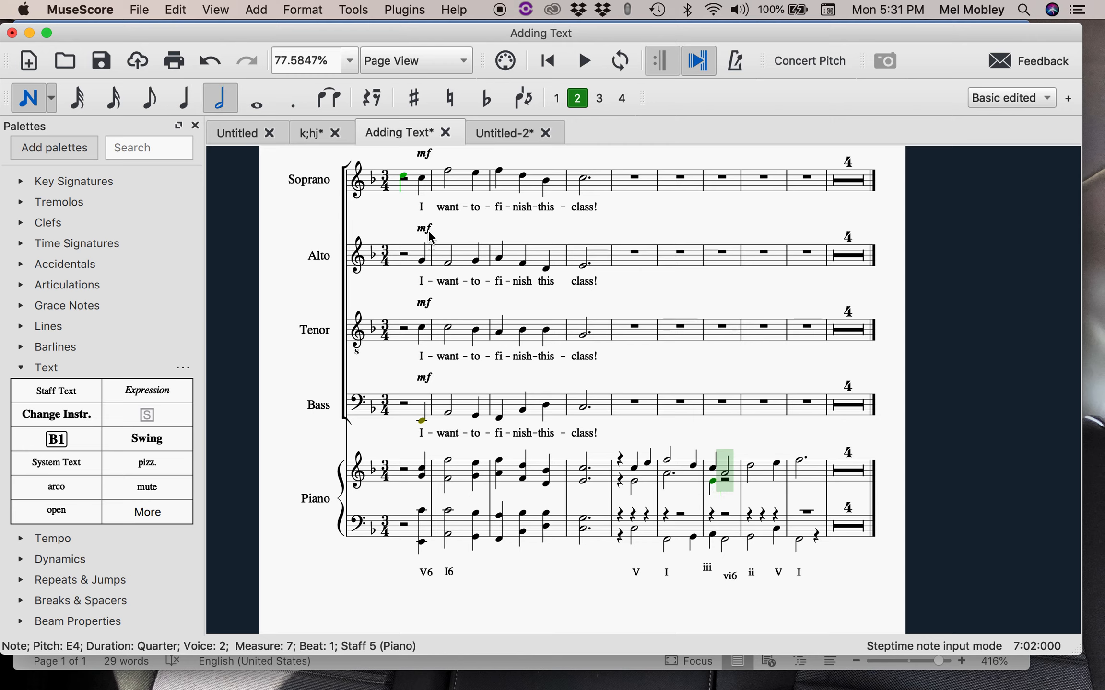
click(727, 479)
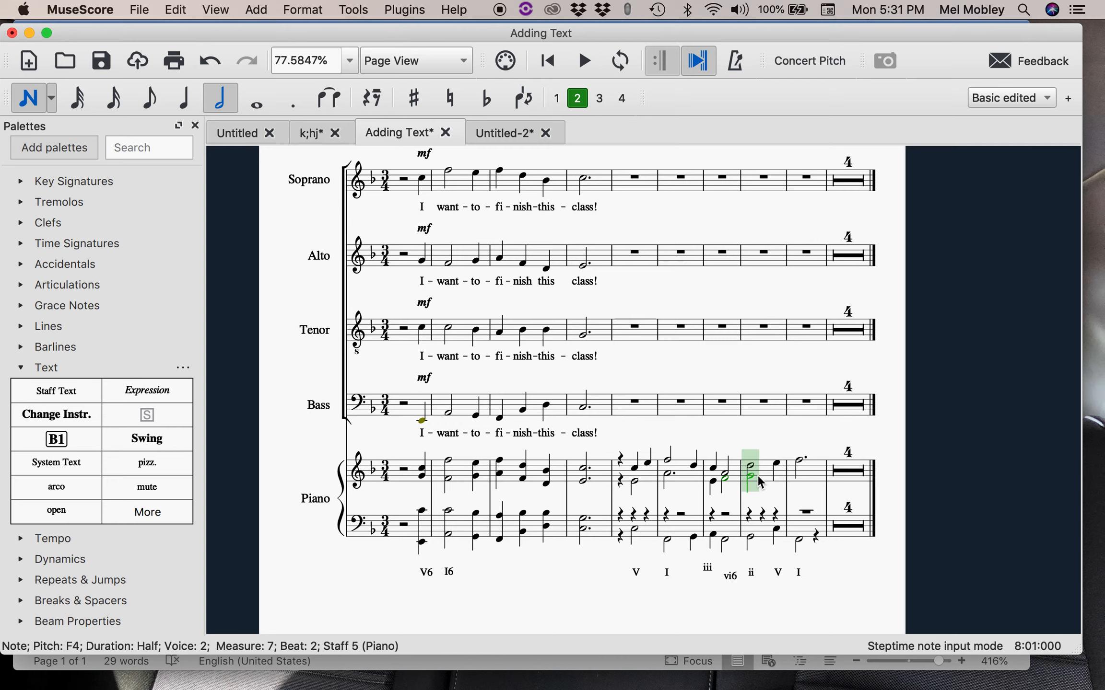
click(757, 476)
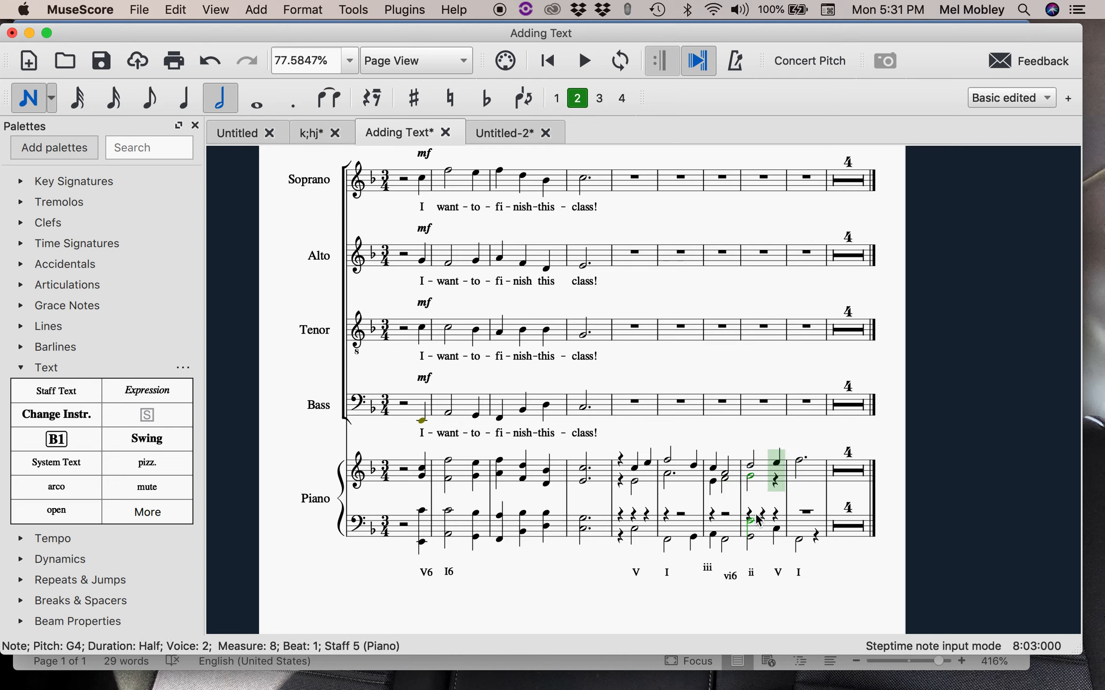
- Enter a half-note Bb3 in voice 1 on beat 1 of measure 8 in the lower Piano staff
click(558, 100)
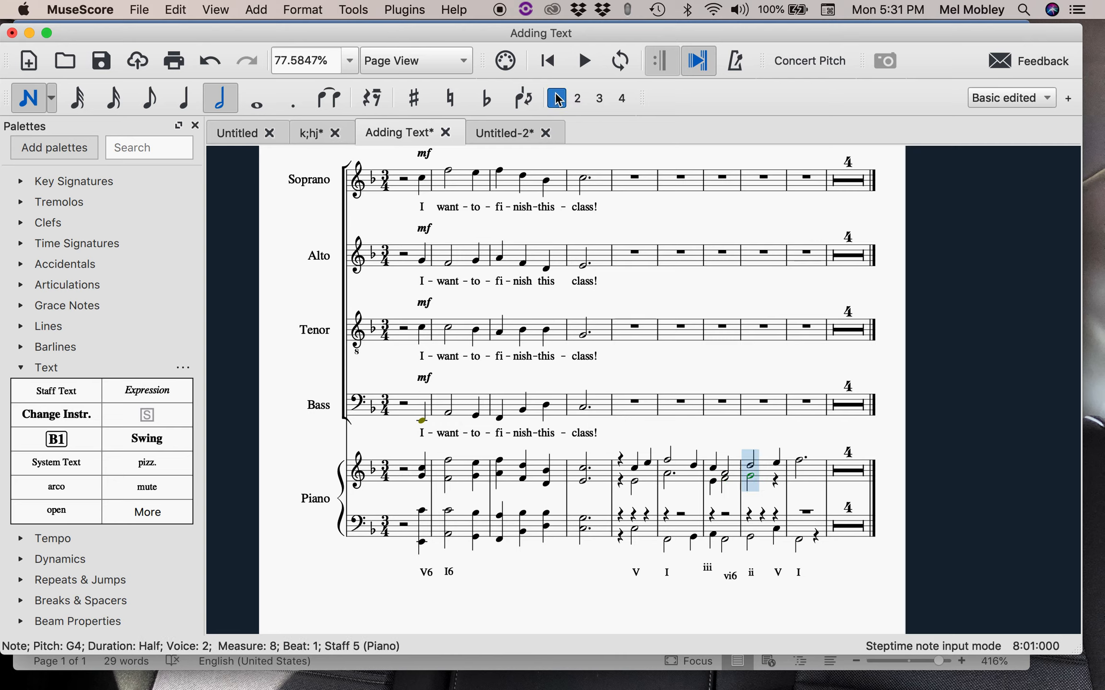
click(749, 511)
key(Escape)
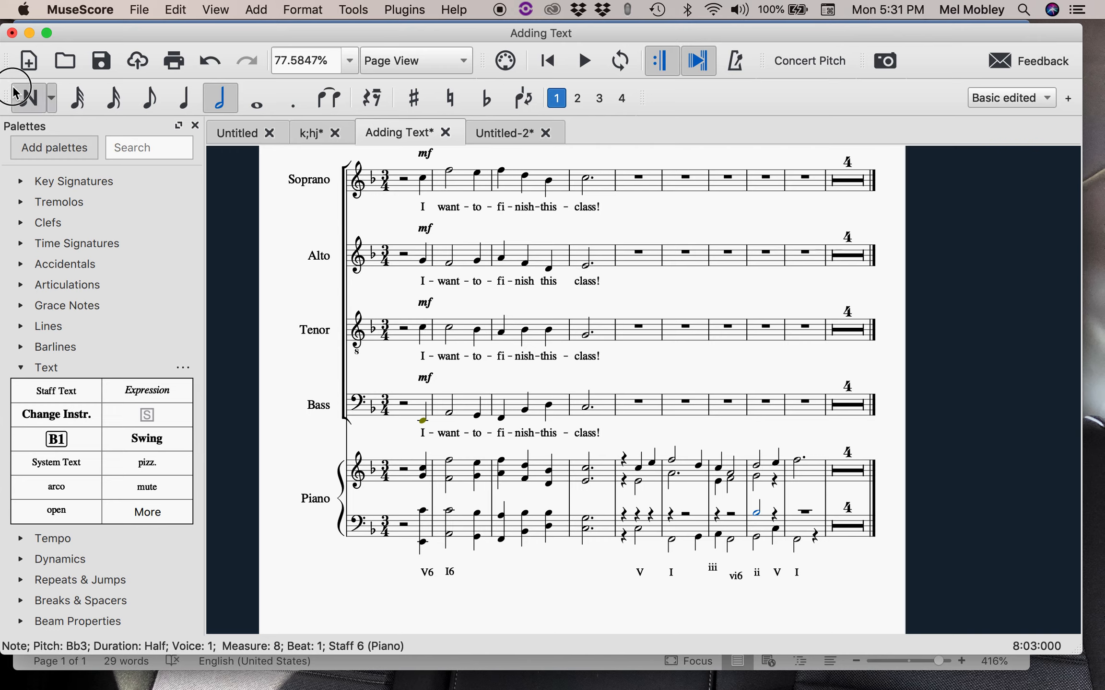
- Enter a G4 on beat 3 of measure 8 and a half-note F4 on beat 1 of measure 9 in voice 2 of the upper Piano staff
click(28, 99)
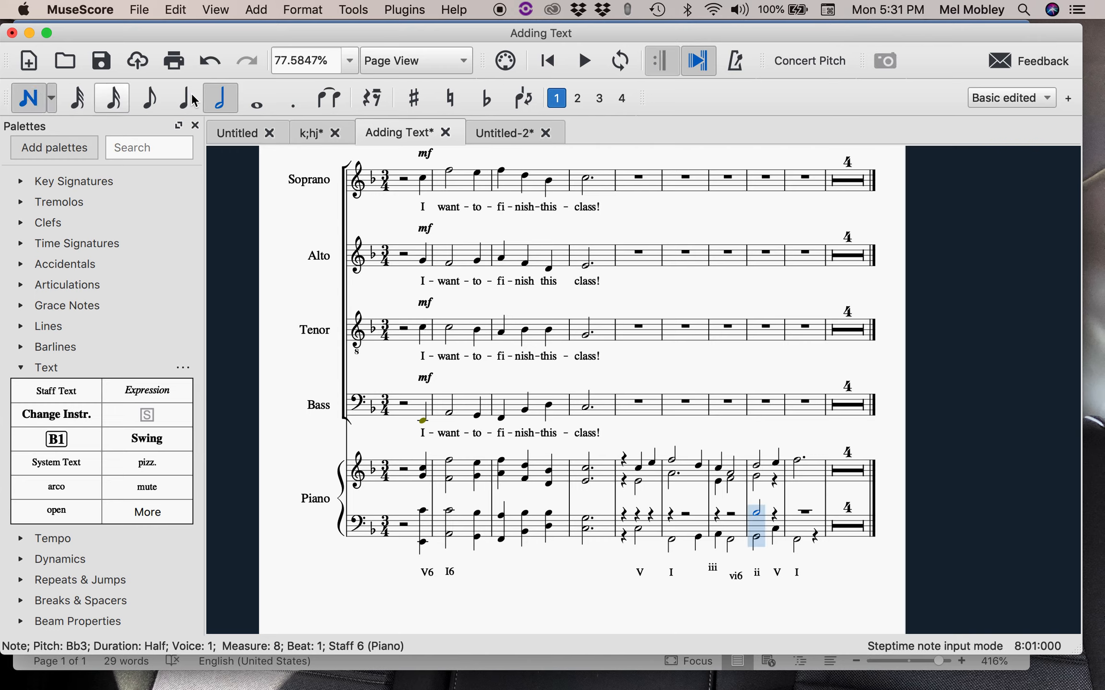
click(577, 99)
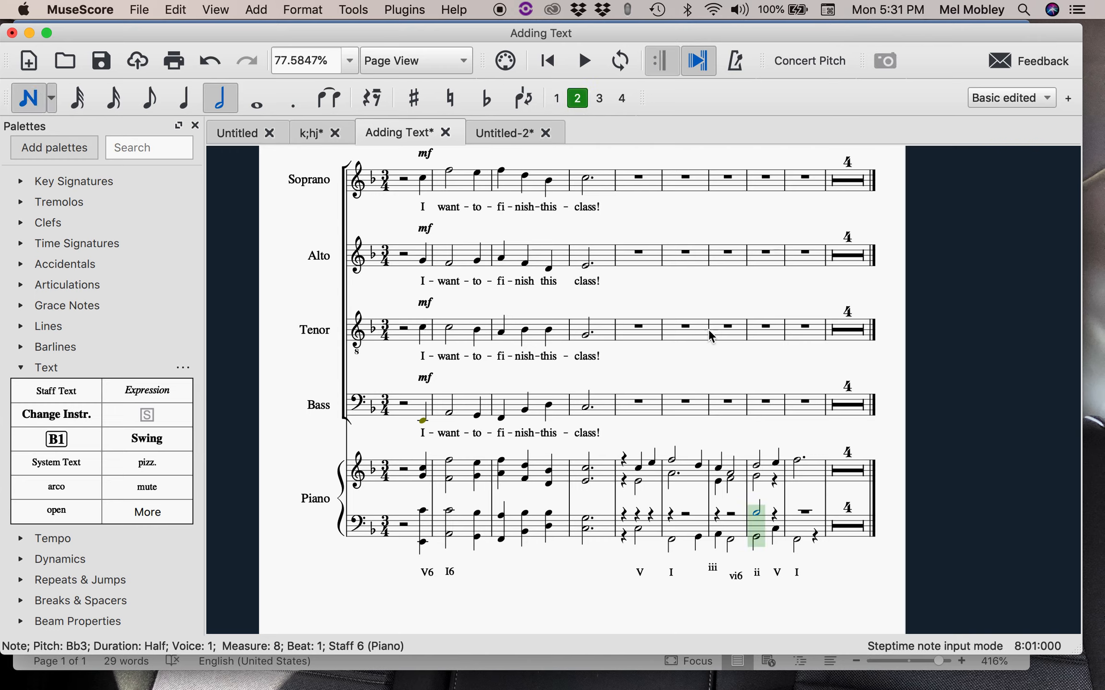
click(783, 477)
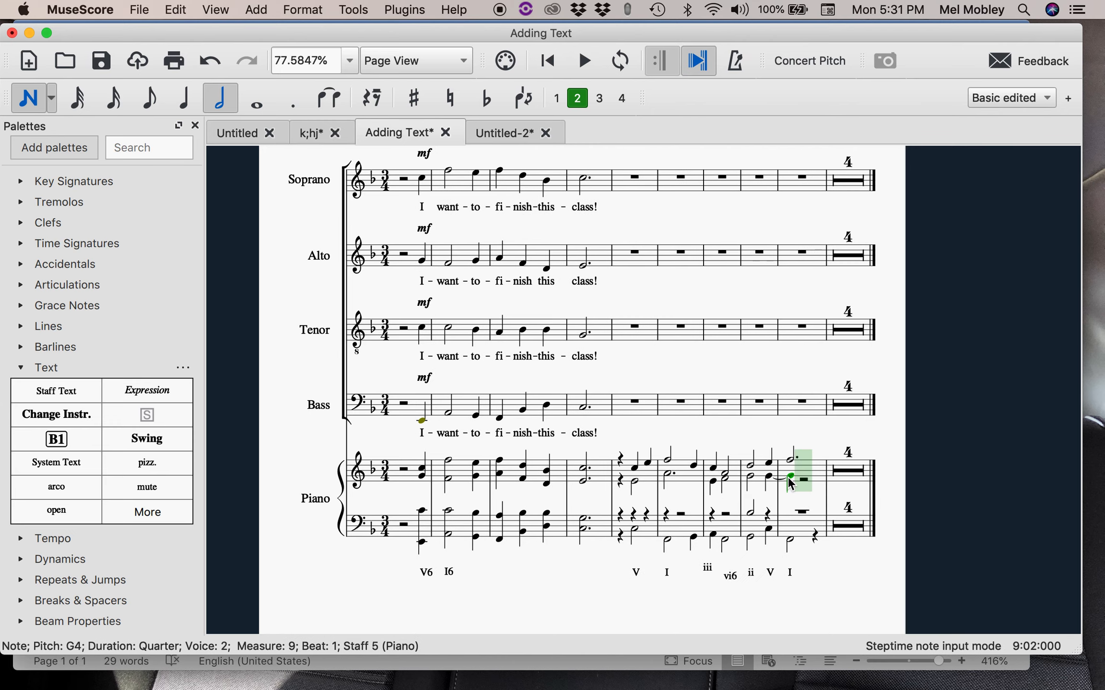
click(791, 482)
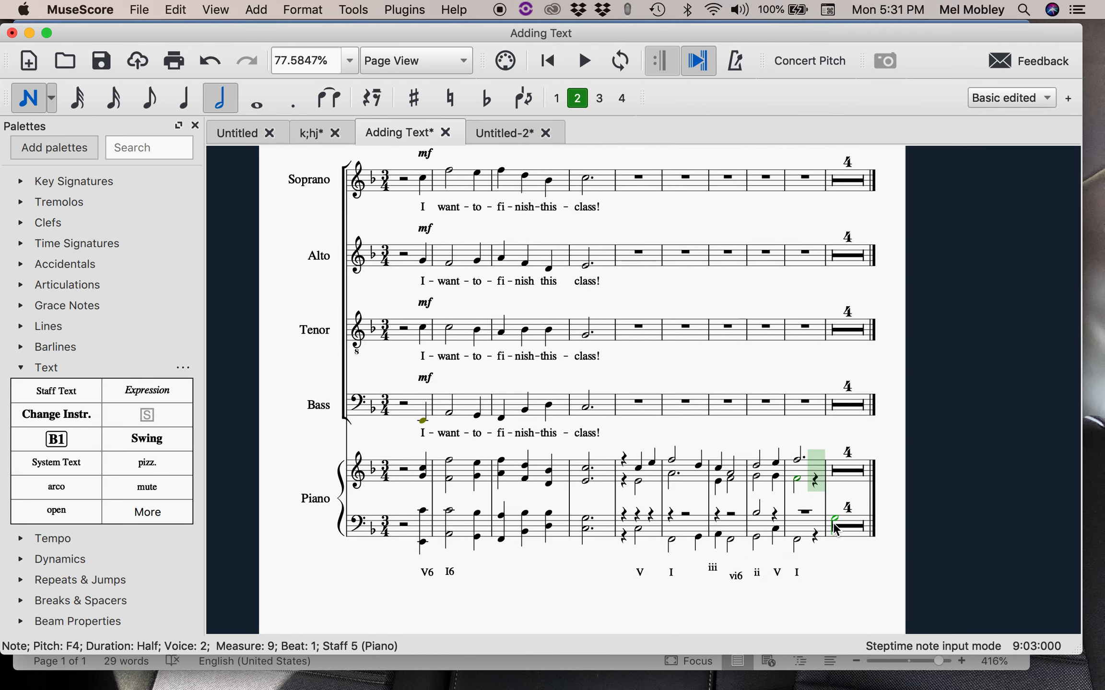
key(Escape)
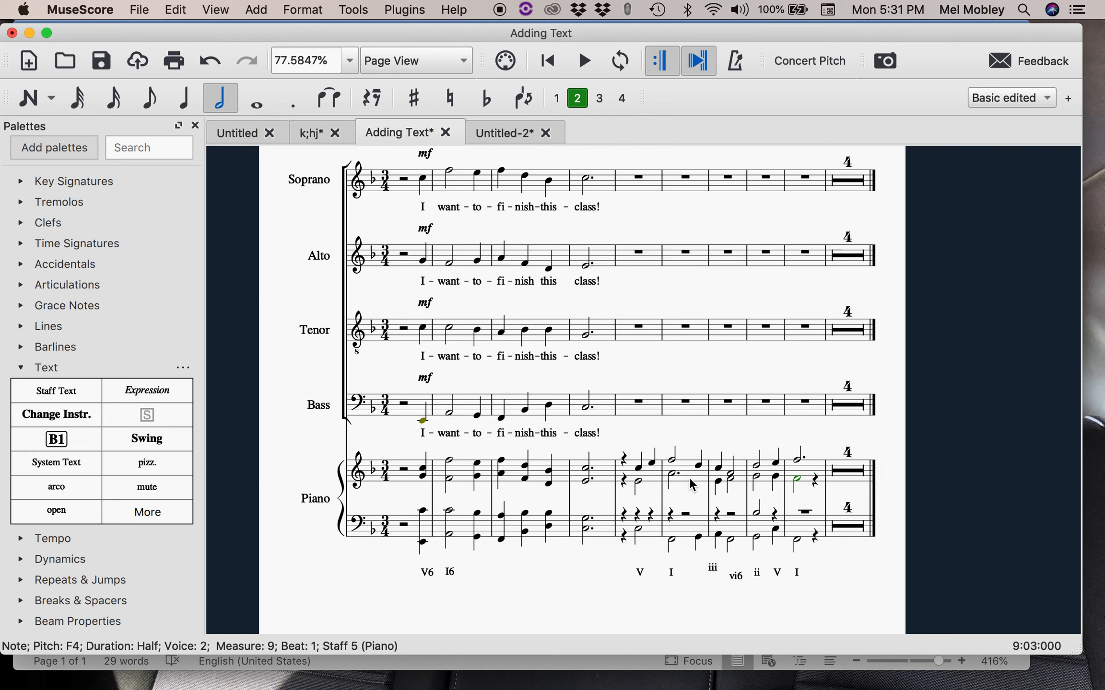
- Enter half notes in voice 1 of the lower Piano staff: G3 on beat 2 of measure 5 and F3 on beat 1 of measure 6
key(n)
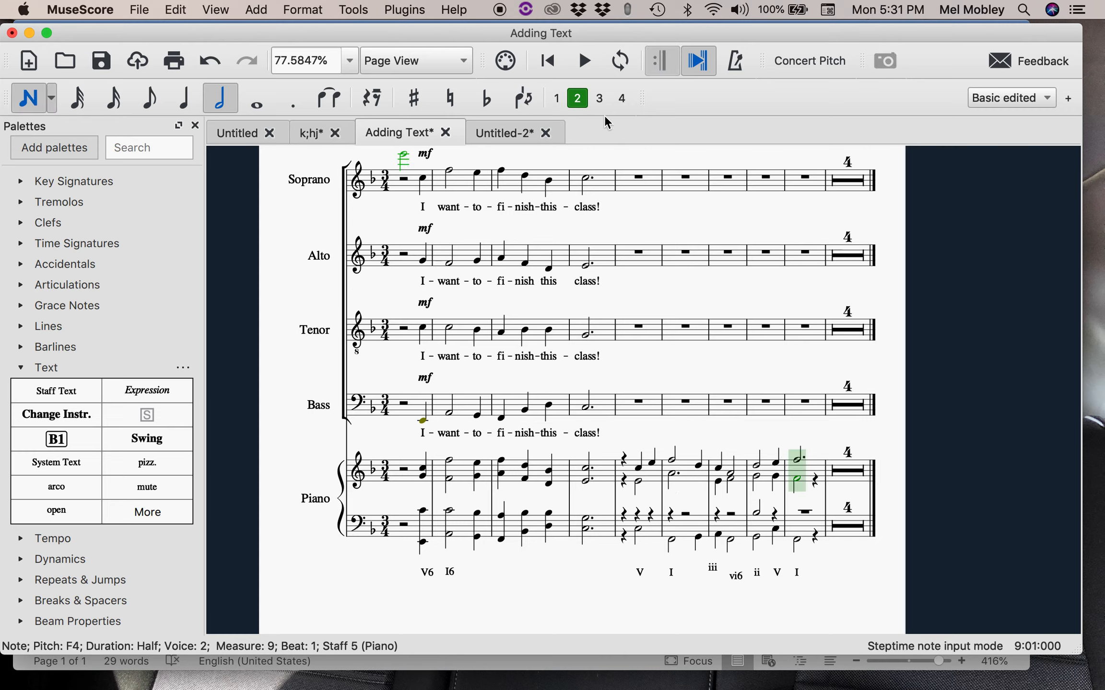
click(557, 99)
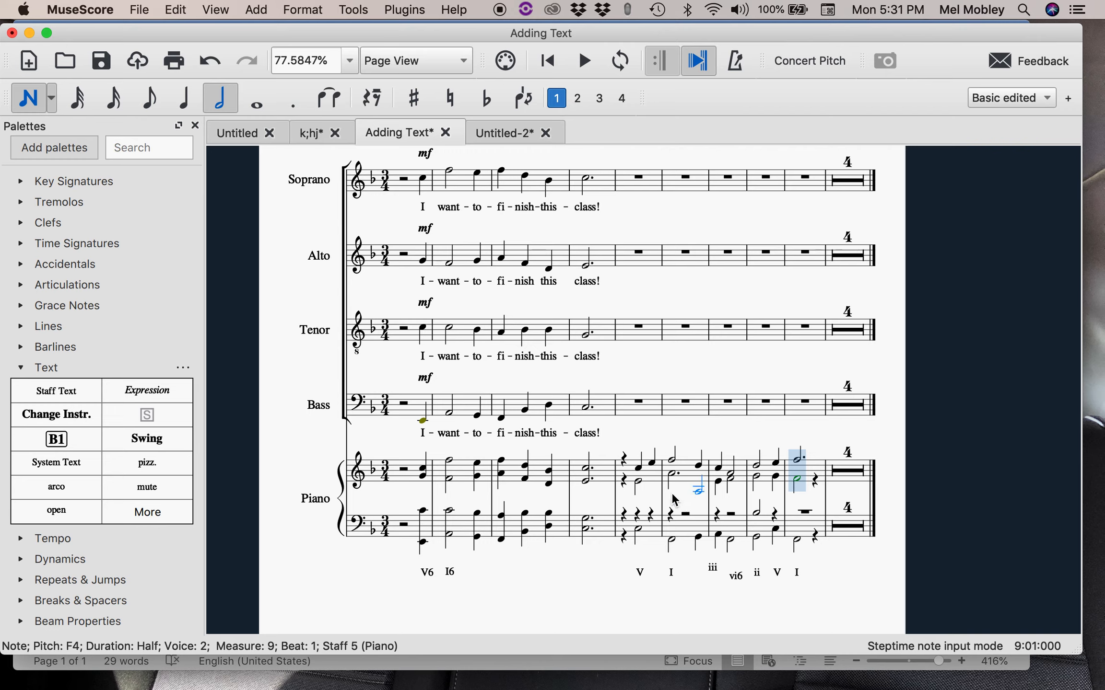
click(640, 517)
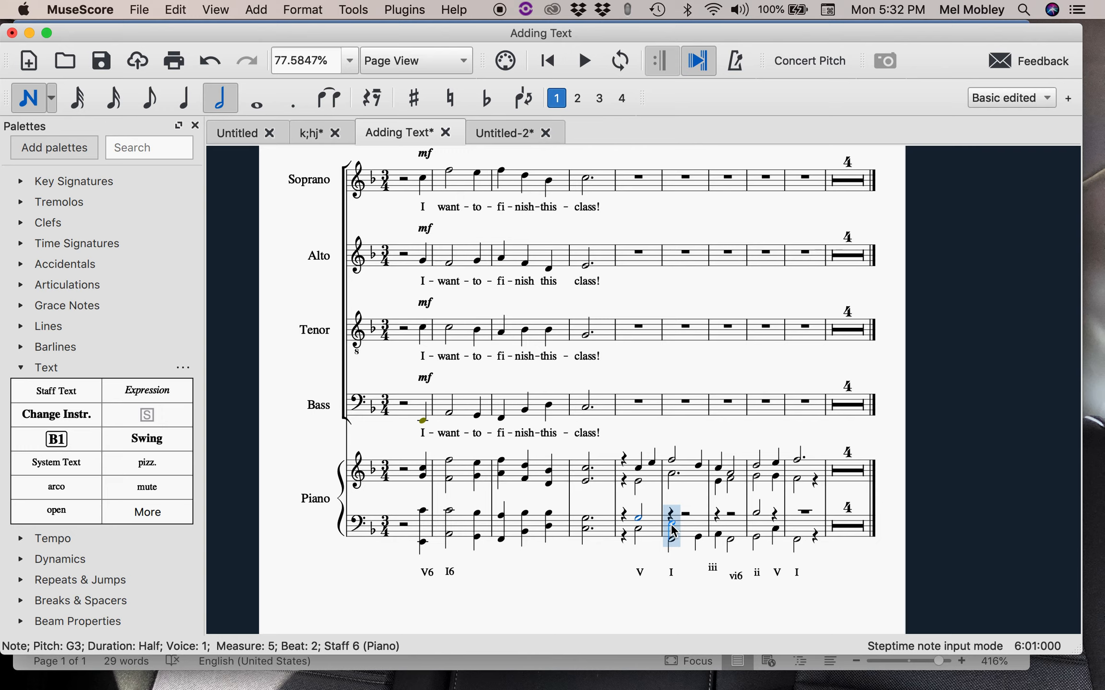
click(673, 521)
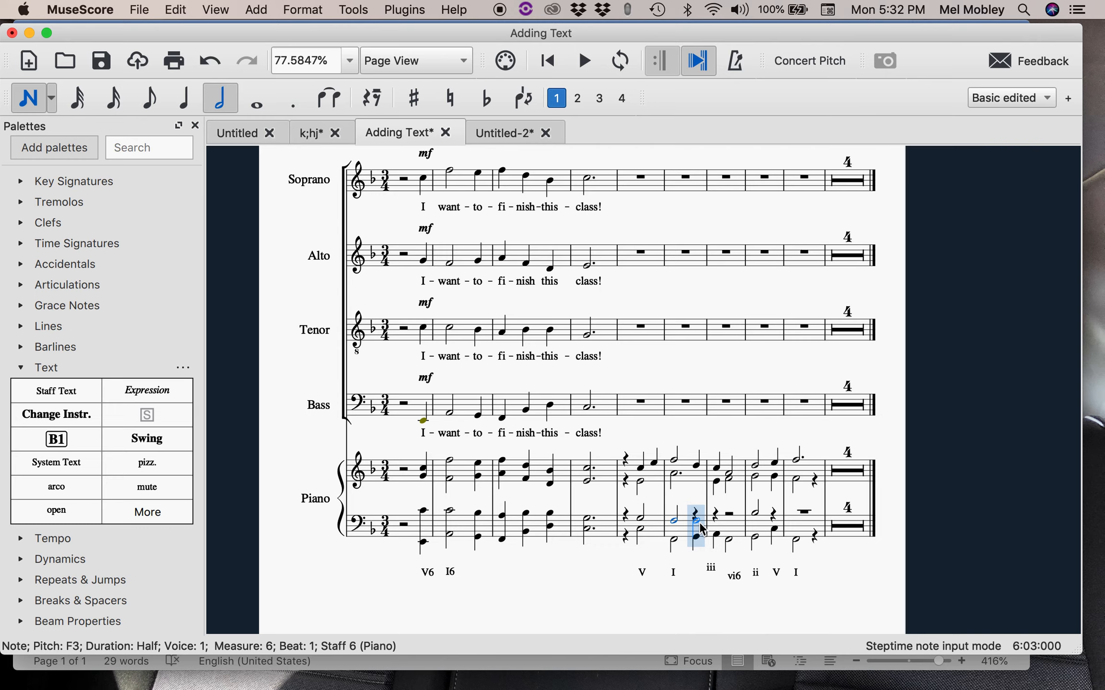
- Lengthen the F3 in voice 1 of measure 6 in the lower Piano staff to a dotted half note
key(Escape)
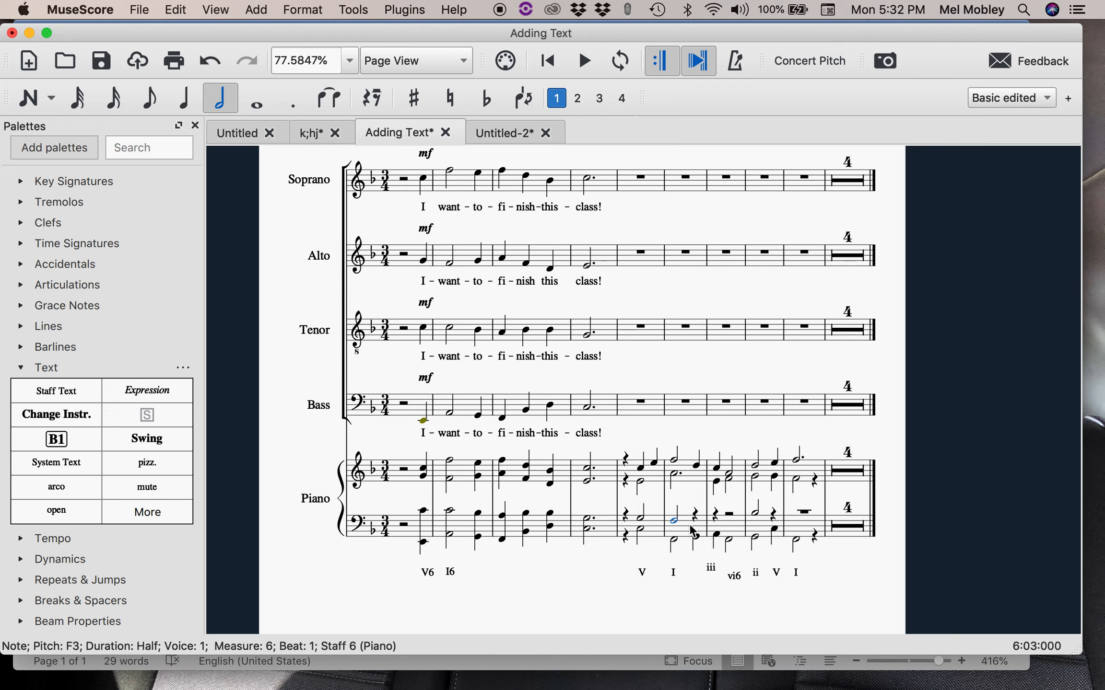
key(n)
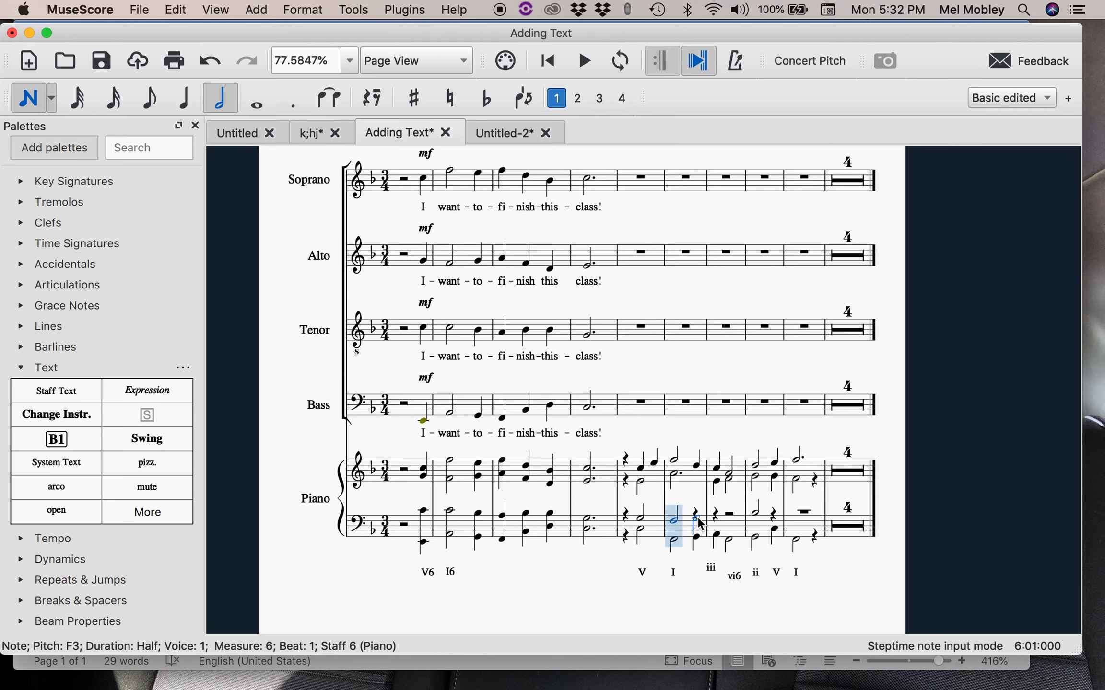
click(190, 111)
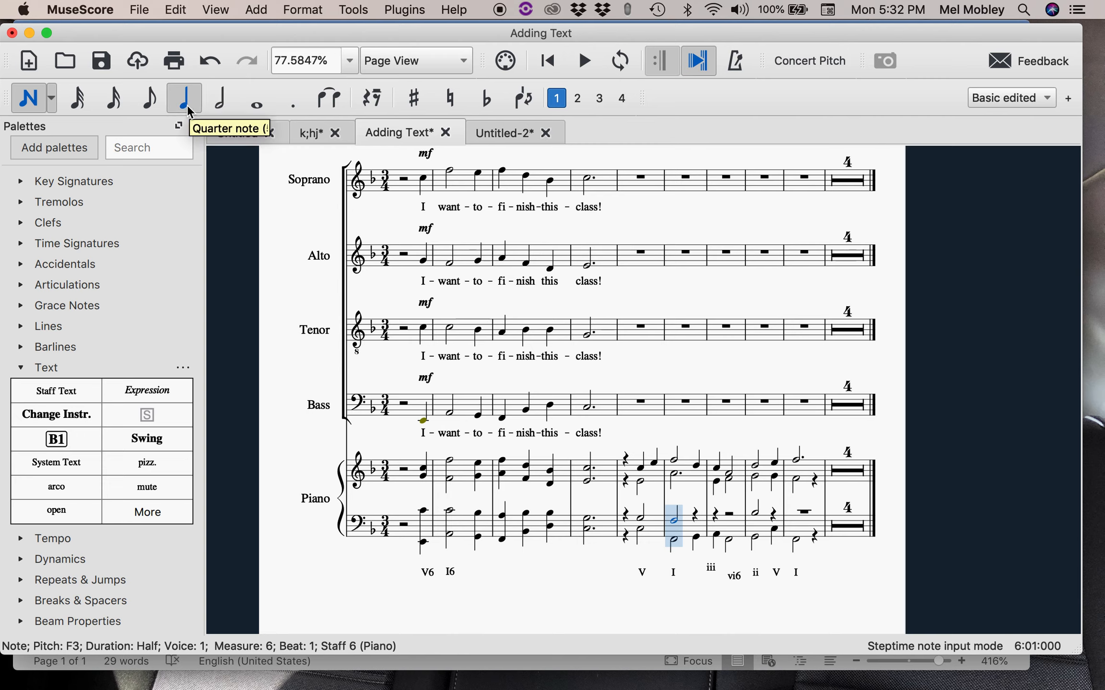
key(Escape)
click(293, 114)
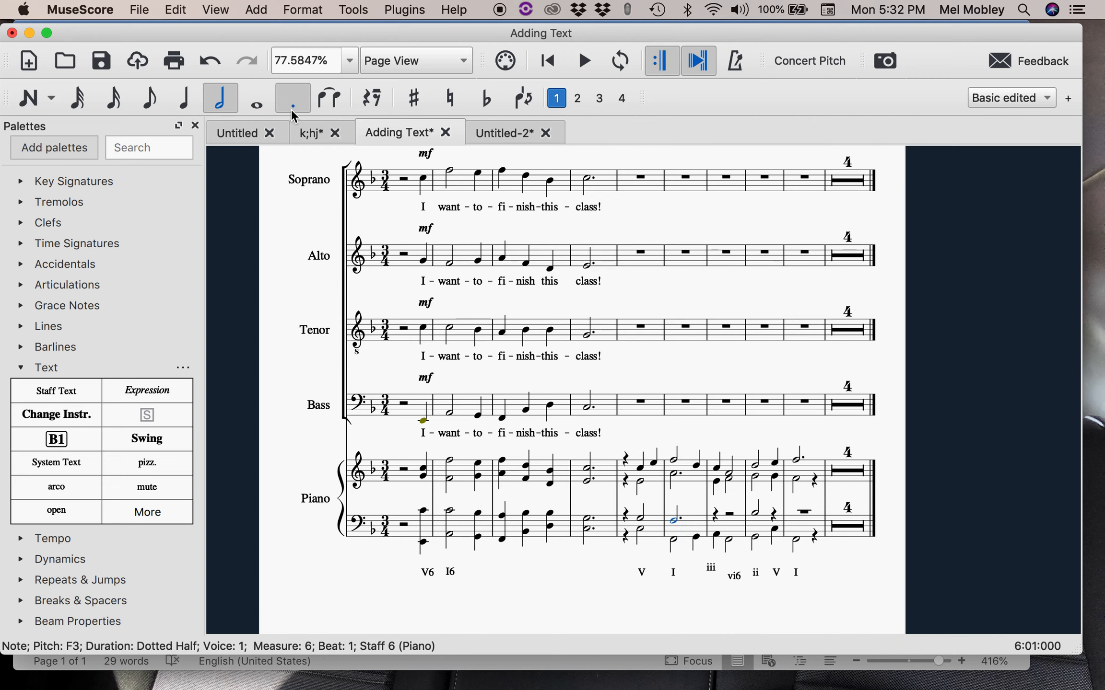
- Enter a quarter-note A3 on beat 1 and a half-note D4 on beat 2 of measure 7 in voice 1 of the lower Piano staff
key(n)
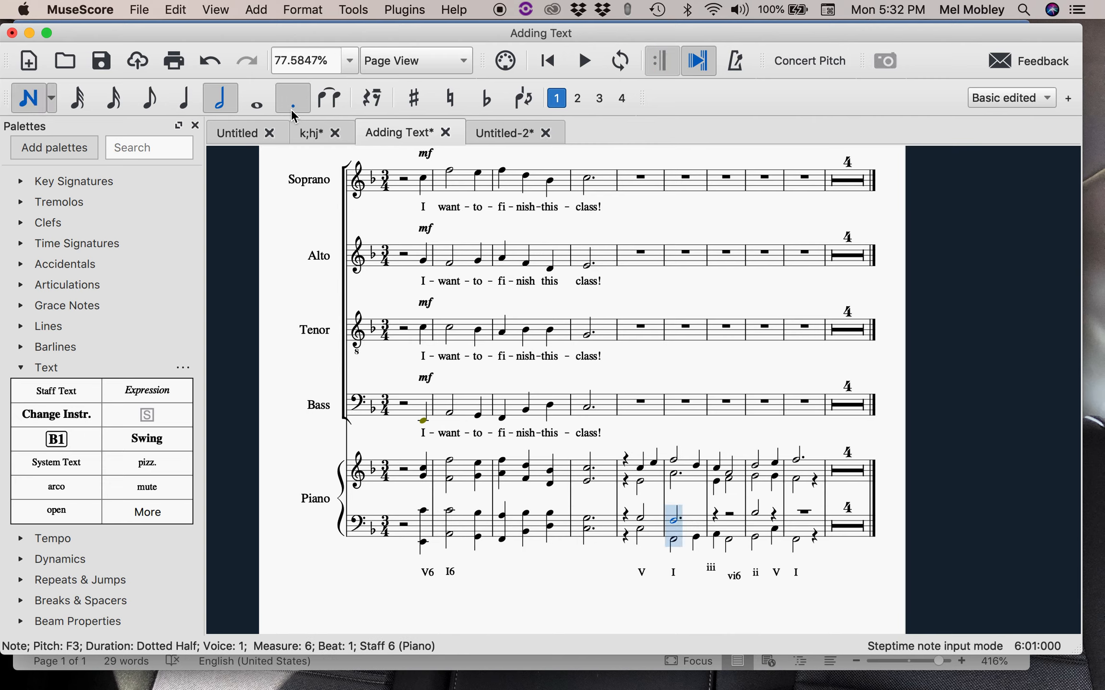
click(186, 101)
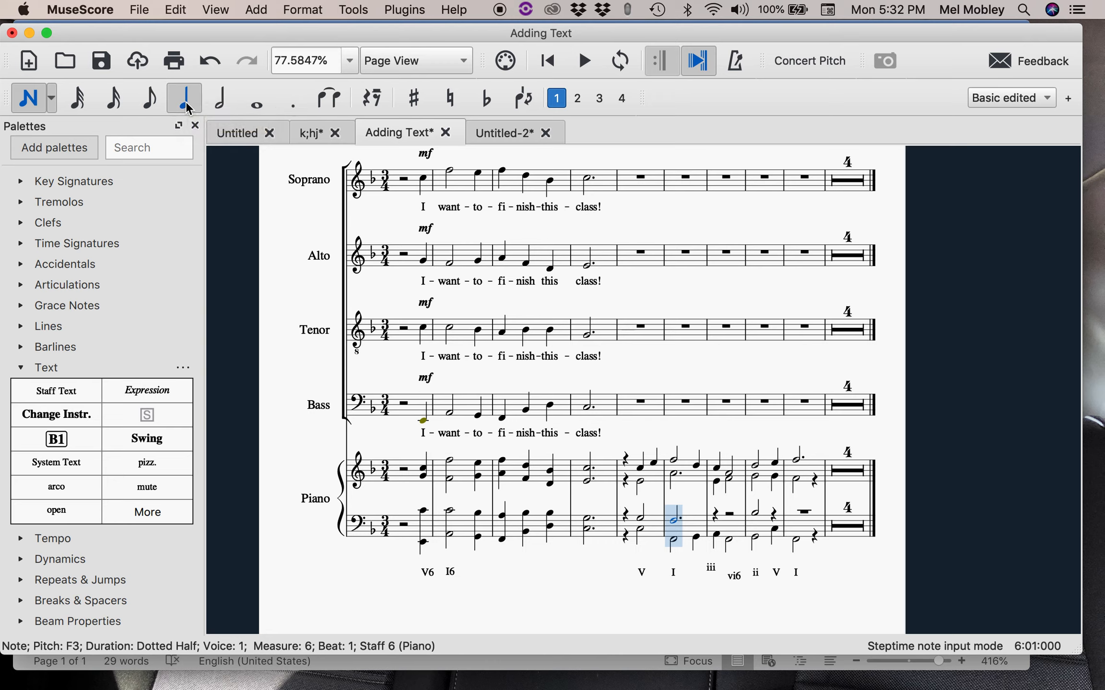
click(718, 516)
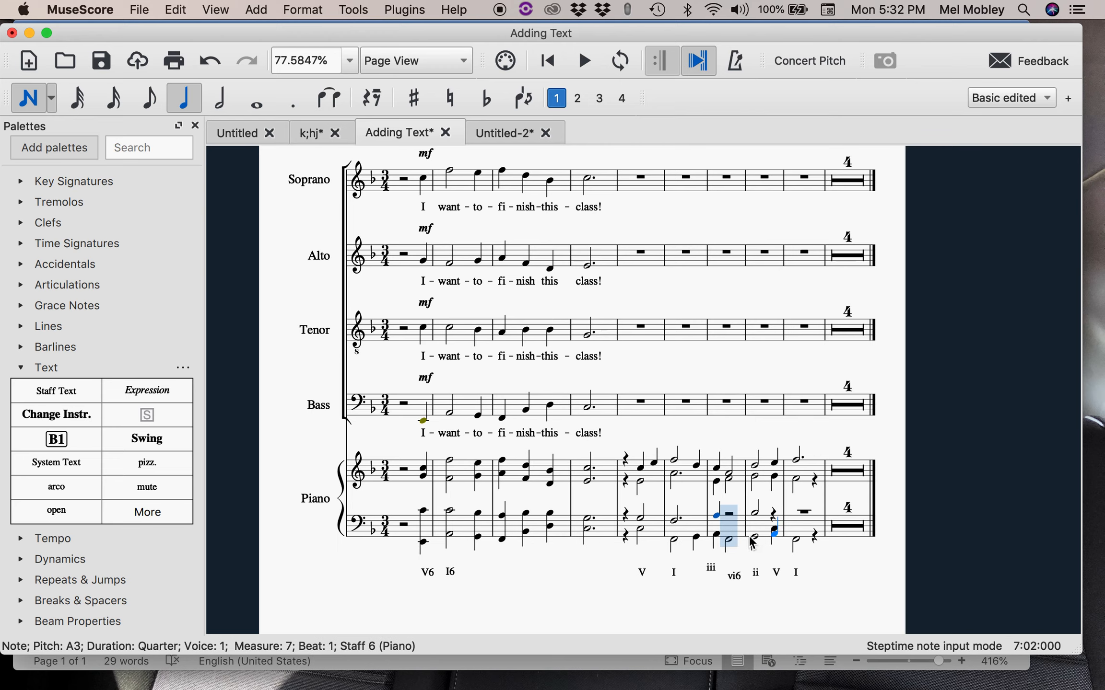
click(730, 510)
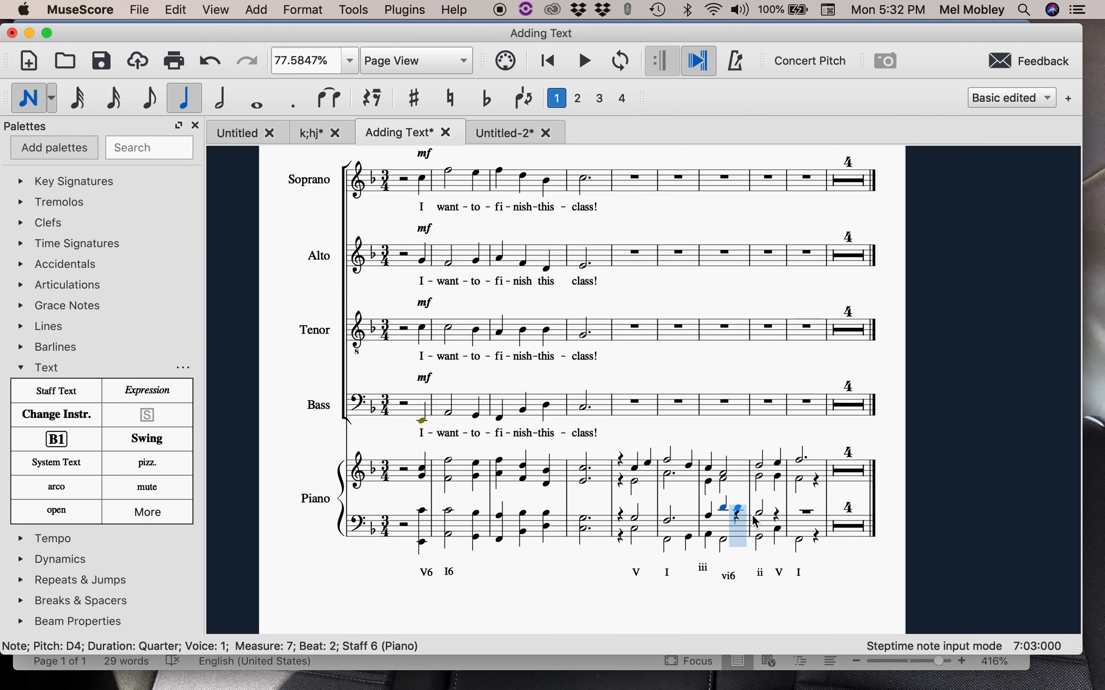
key(Escape)
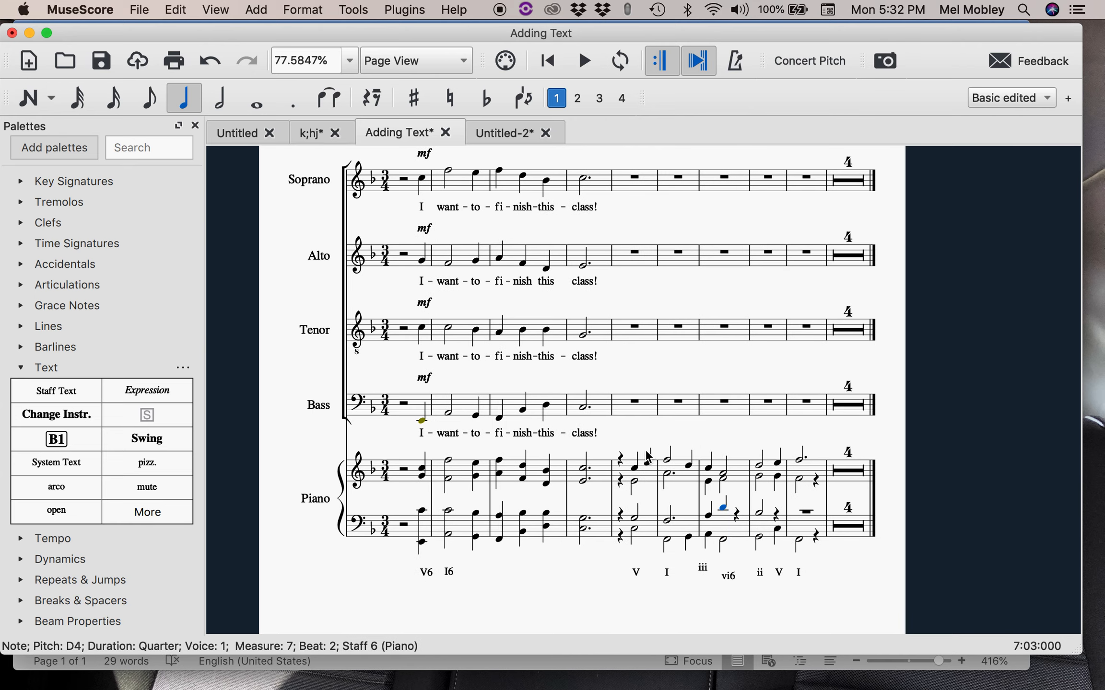
click(224, 101)
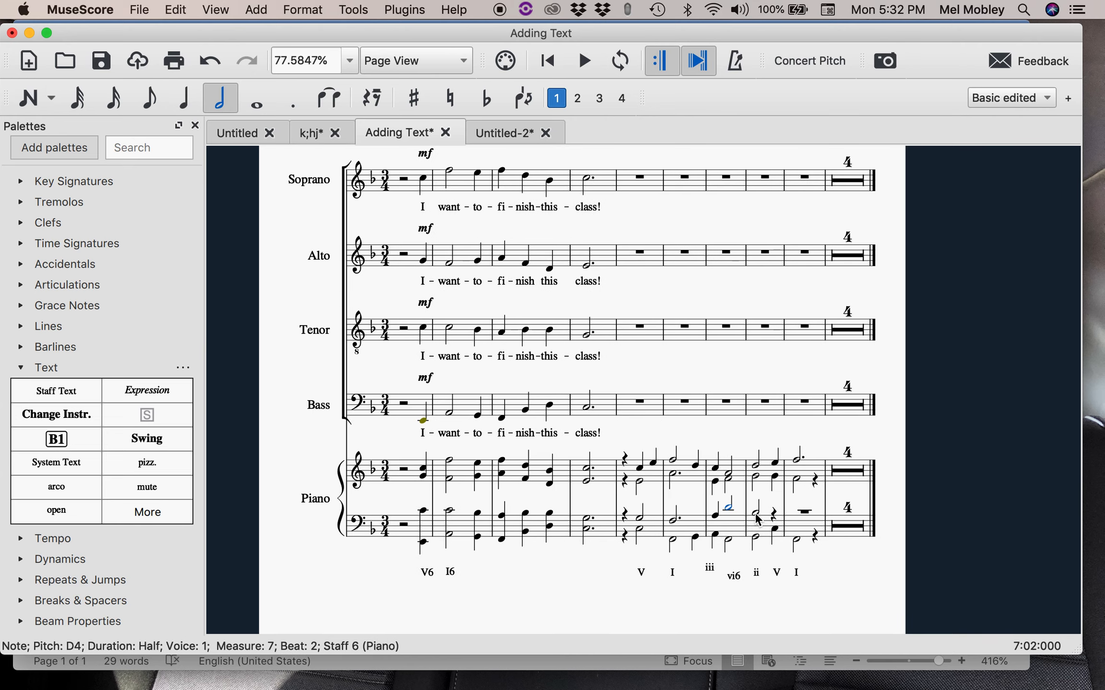
- Enter a quarter-note C4 on beat 3 of measure 8 and a half-note A3 on beat 1 of measure 9 in voice 1 of the lower Piano staff
key(n)
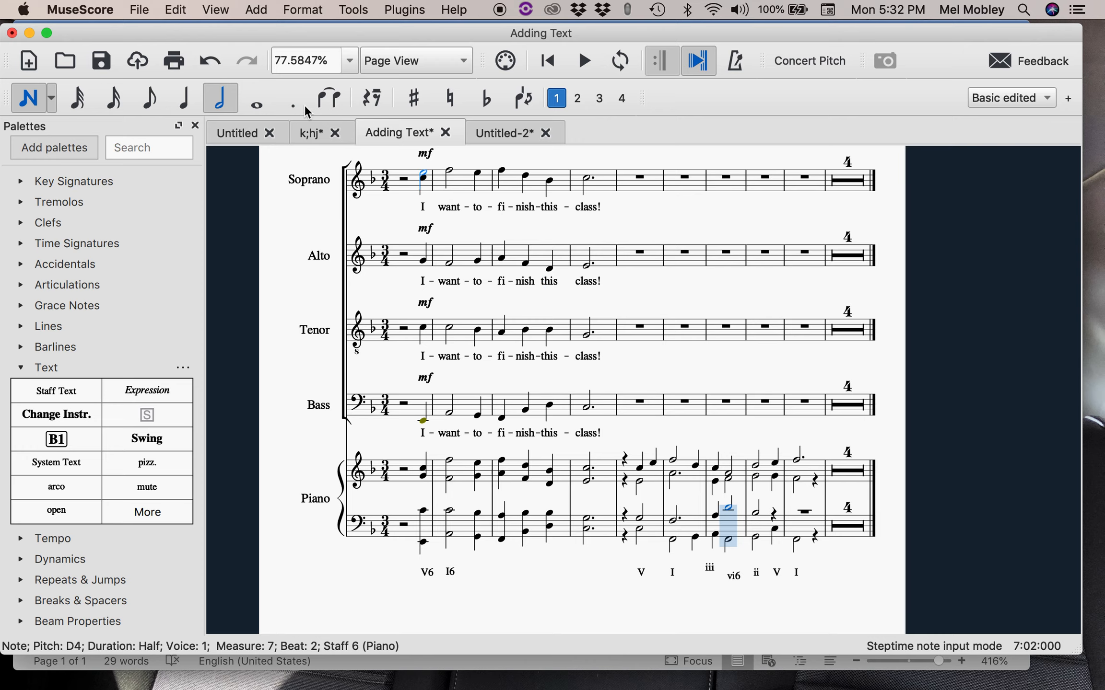
click(184, 100)
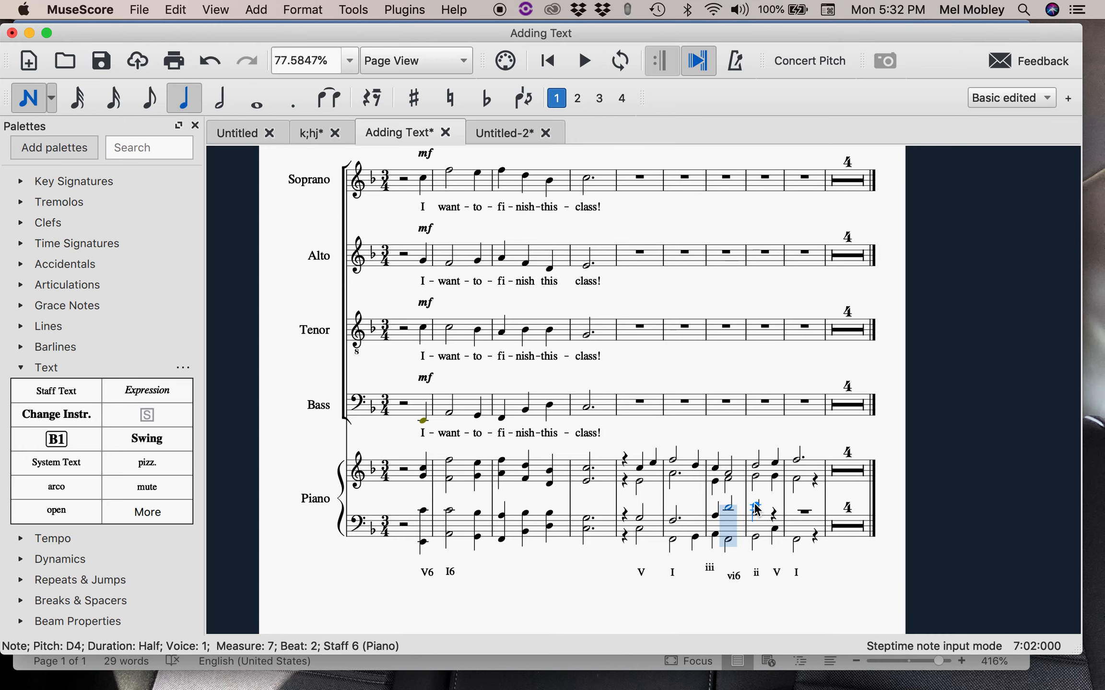
click(774, 510)
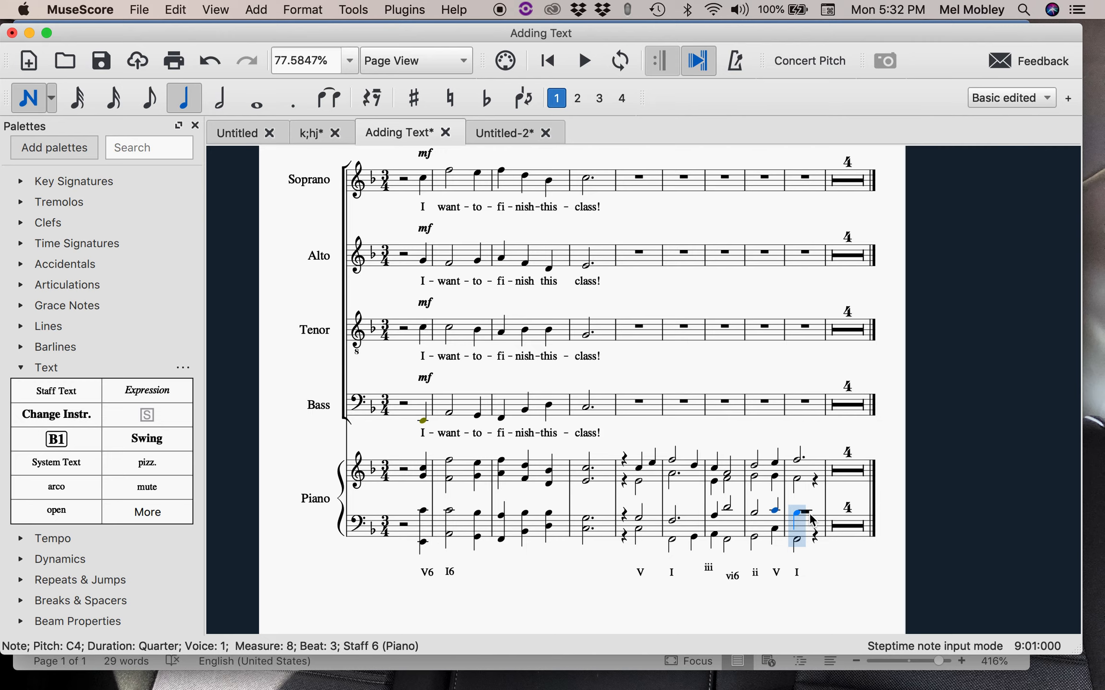
click(220, 98)
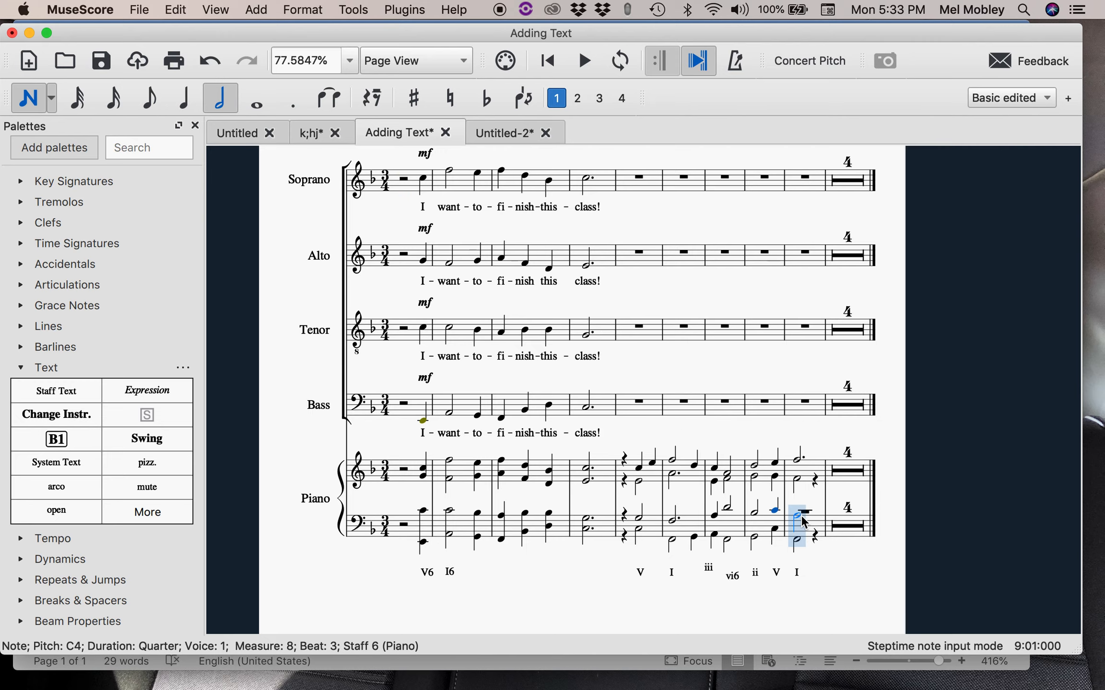
click(800, 519)
key(Escape)
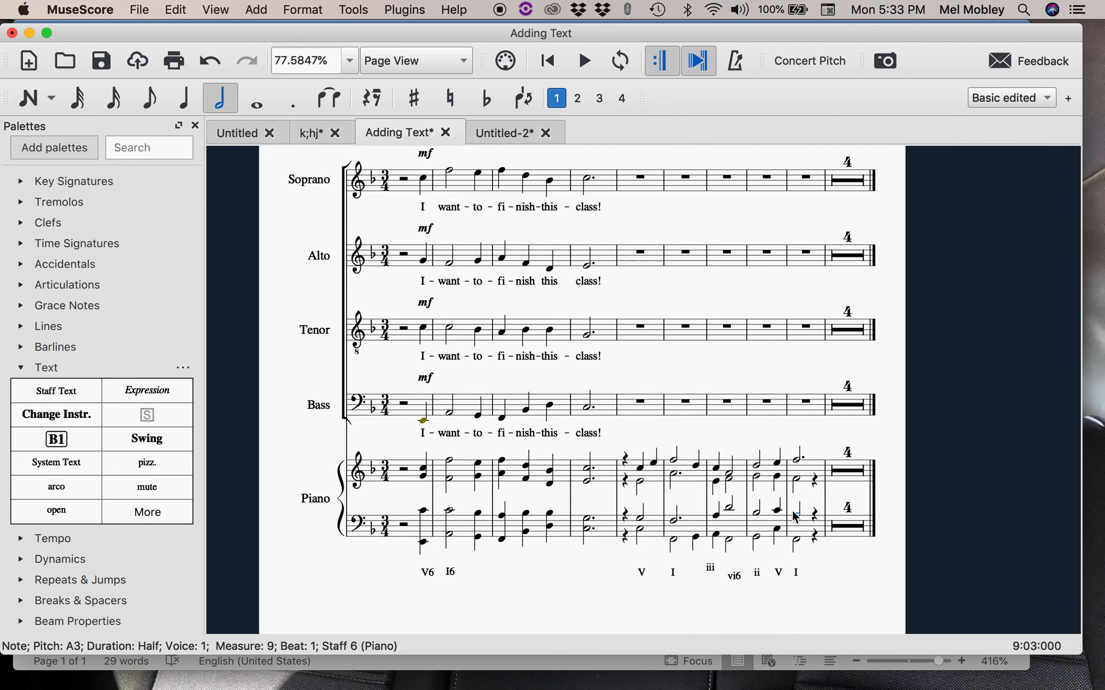
- Play back the piano phrase from beat 2 of measure 5 through measure 9
click(644, 474)
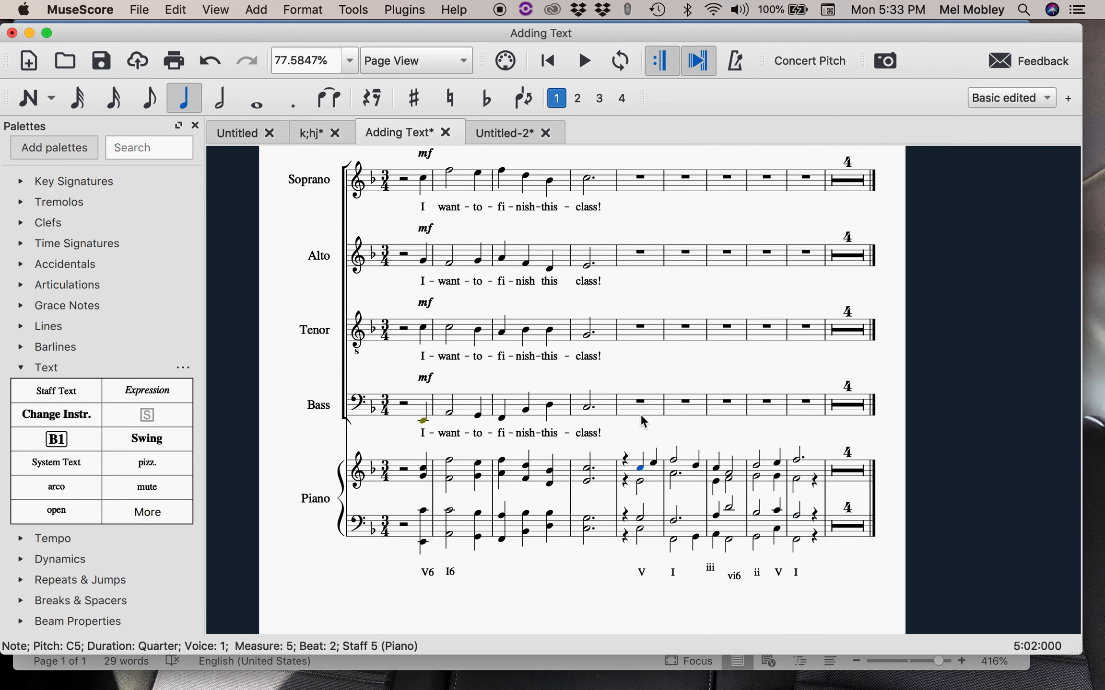
click(584, 64)
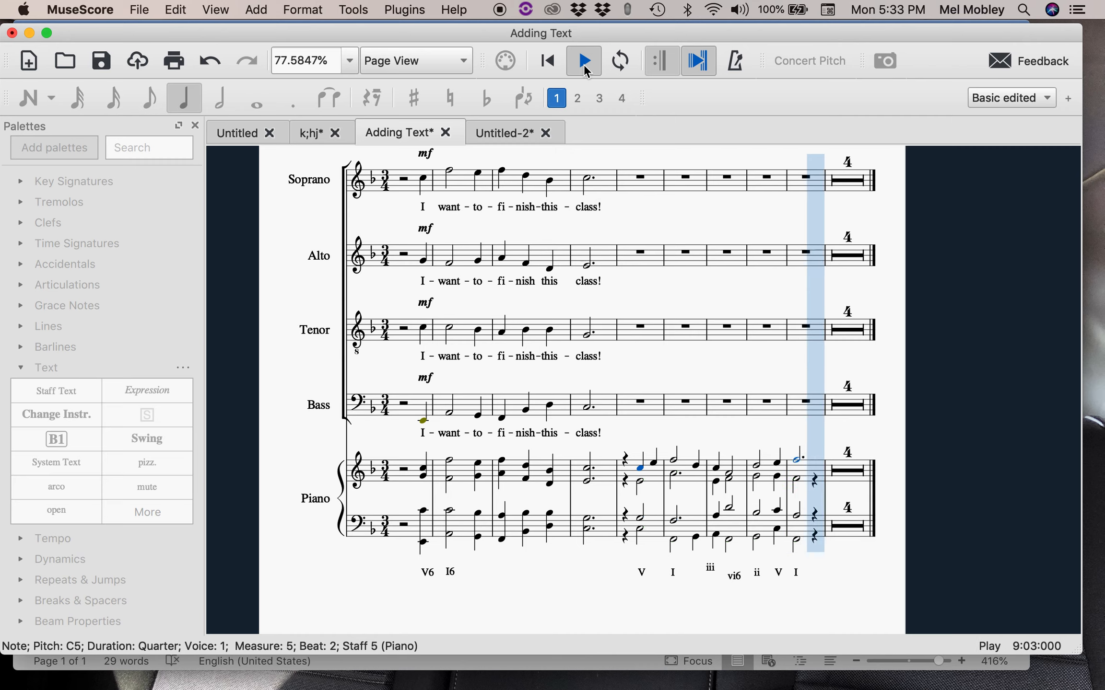
click(583, 64)
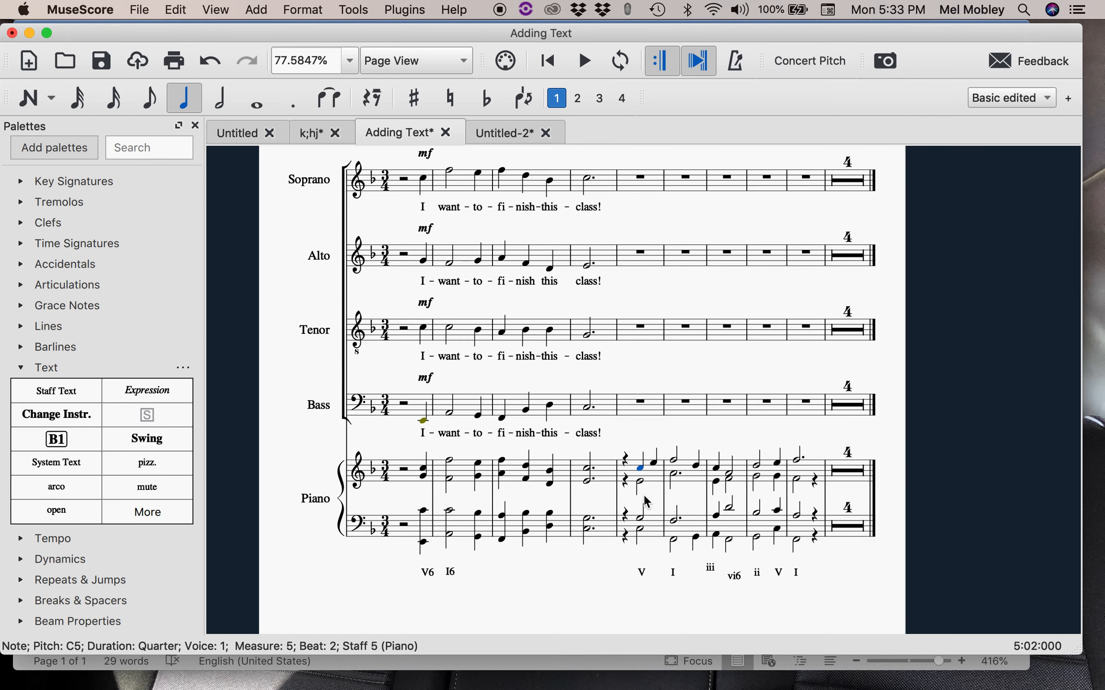
- In the lower Piano staff's voice 2, split measure 5's half note into quarters C3 and Bb2, and raise measure 6's first note to A2
click(642, 532)
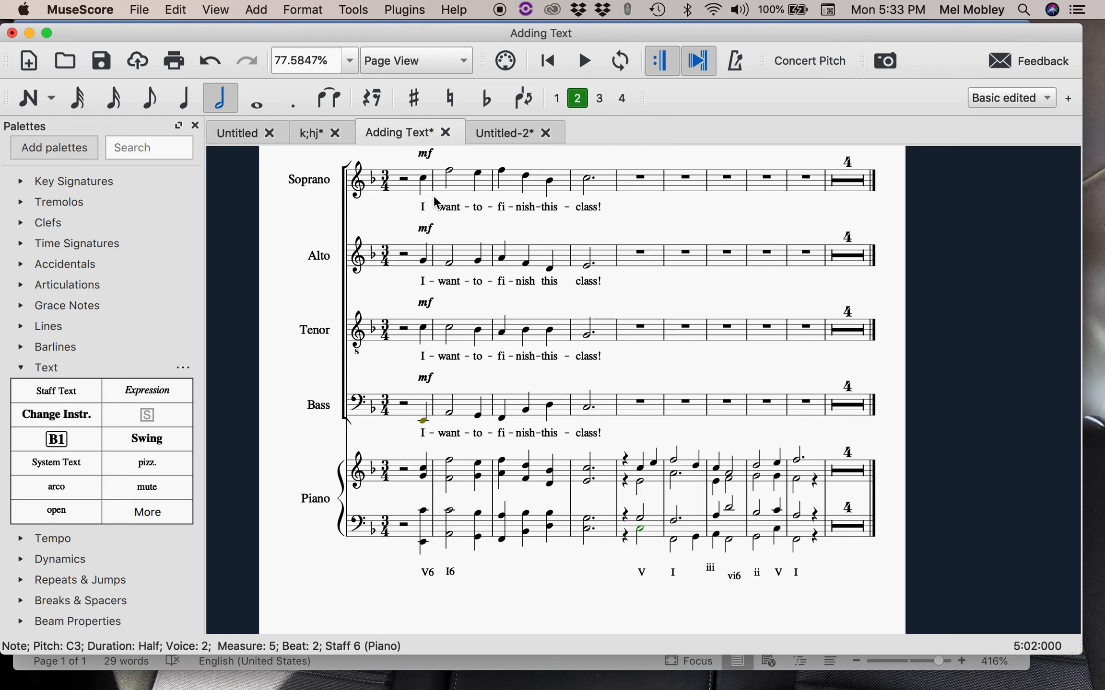
click(184, 100)
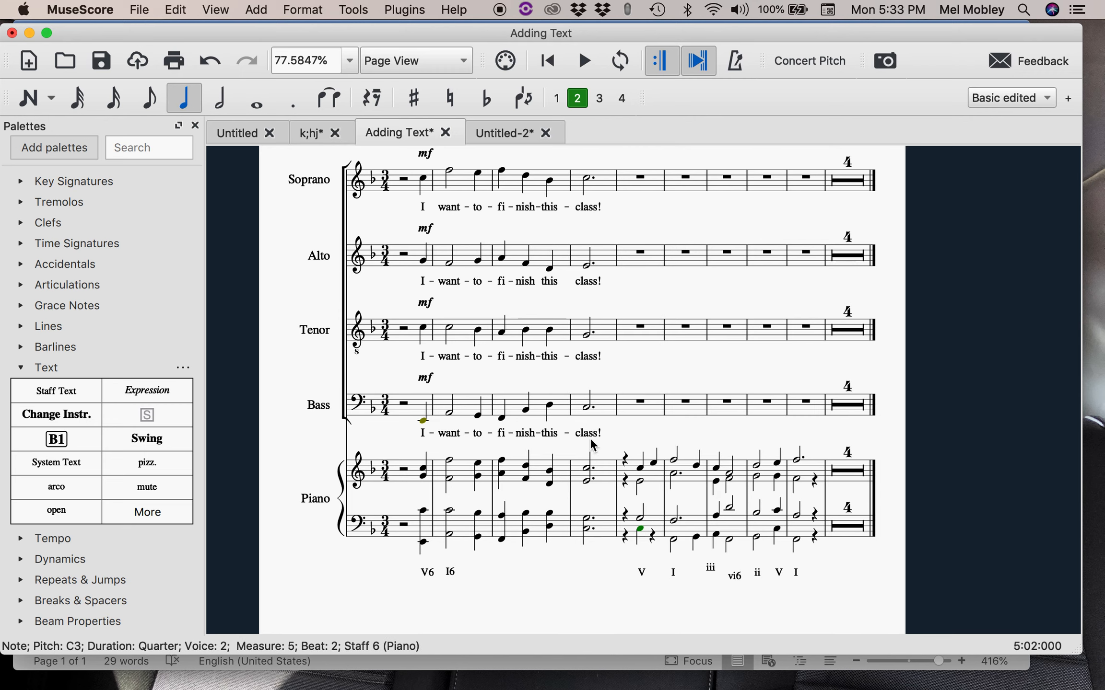
key(n)
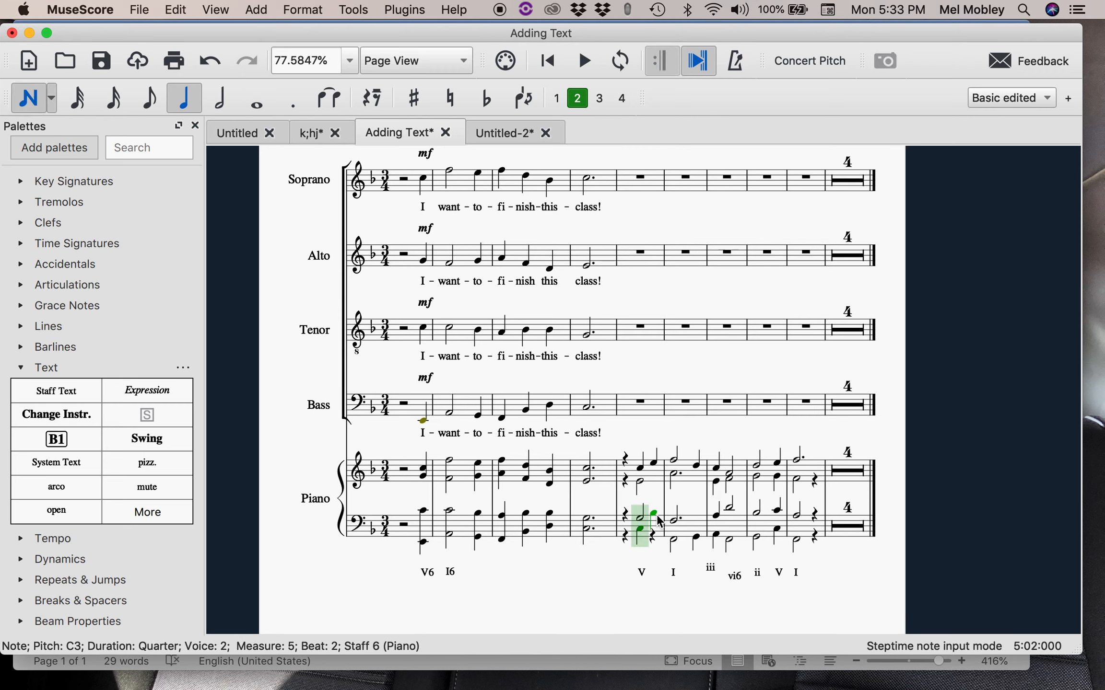
key(Escape)
click(673, 536)
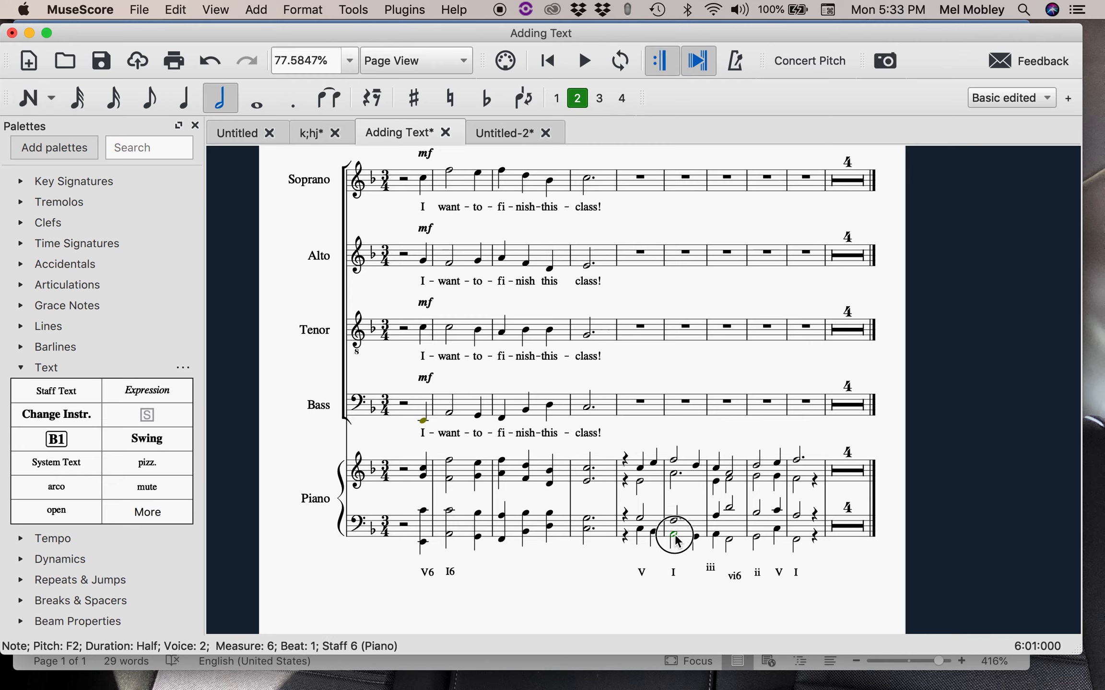
- Copy the V chord label from beat 2 to beat 3 of measure 5 and change the copy to V4/2
click(641, 572)
key(super+c)
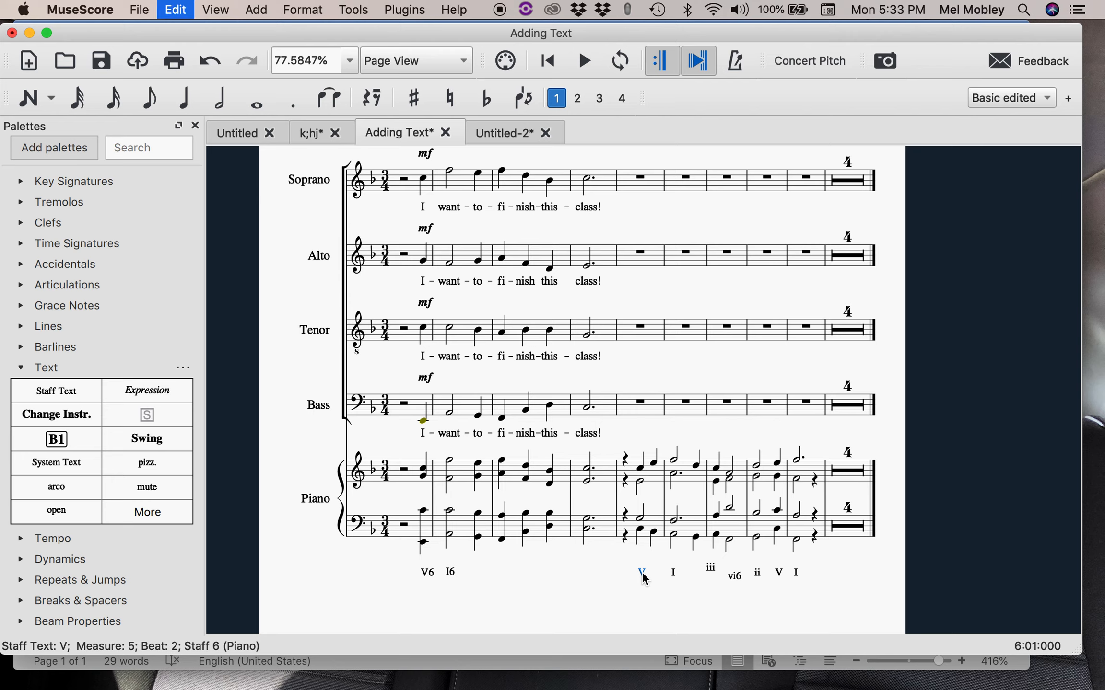
click(654, 533)
key(super+v)
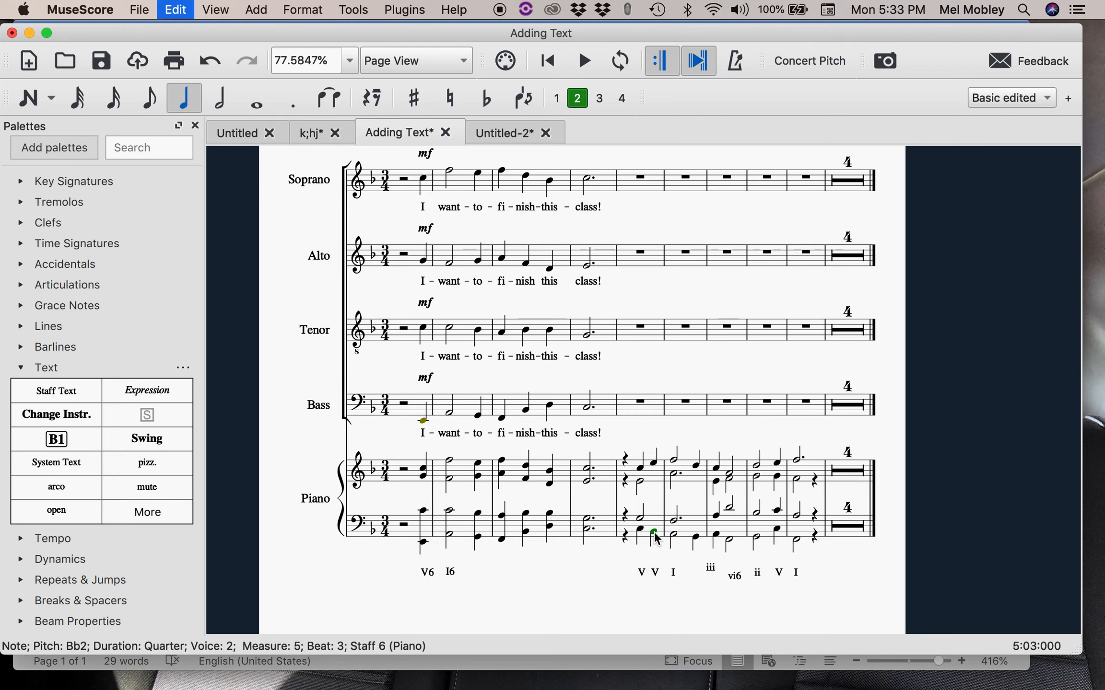
double_click(656, 573)
text(4/2)
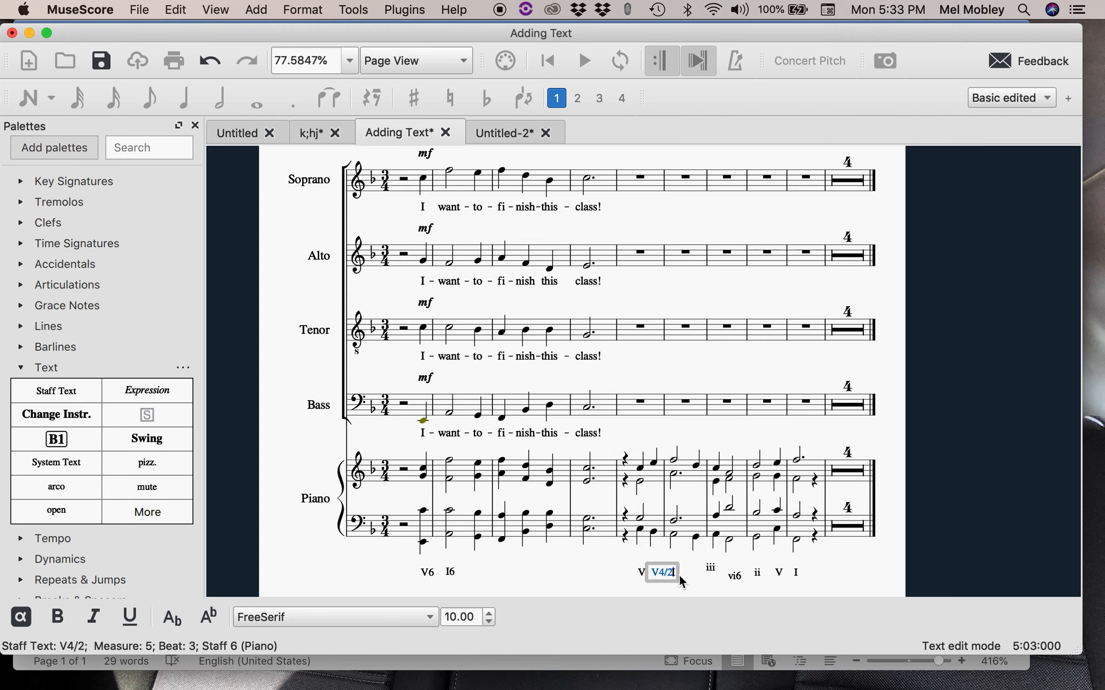
key(Escape)
- Move the V and V4/2 labels under measure 5 slightly higher and add a system break after measure 9
drag(642, 571, 640, 558)
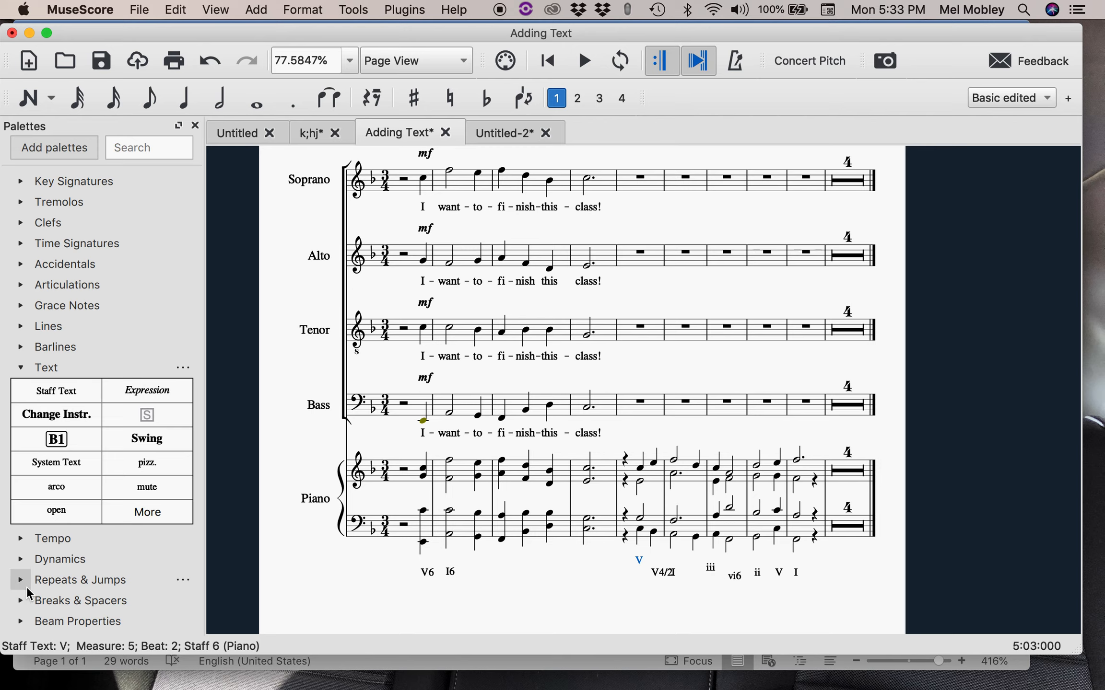
click(23, 603)
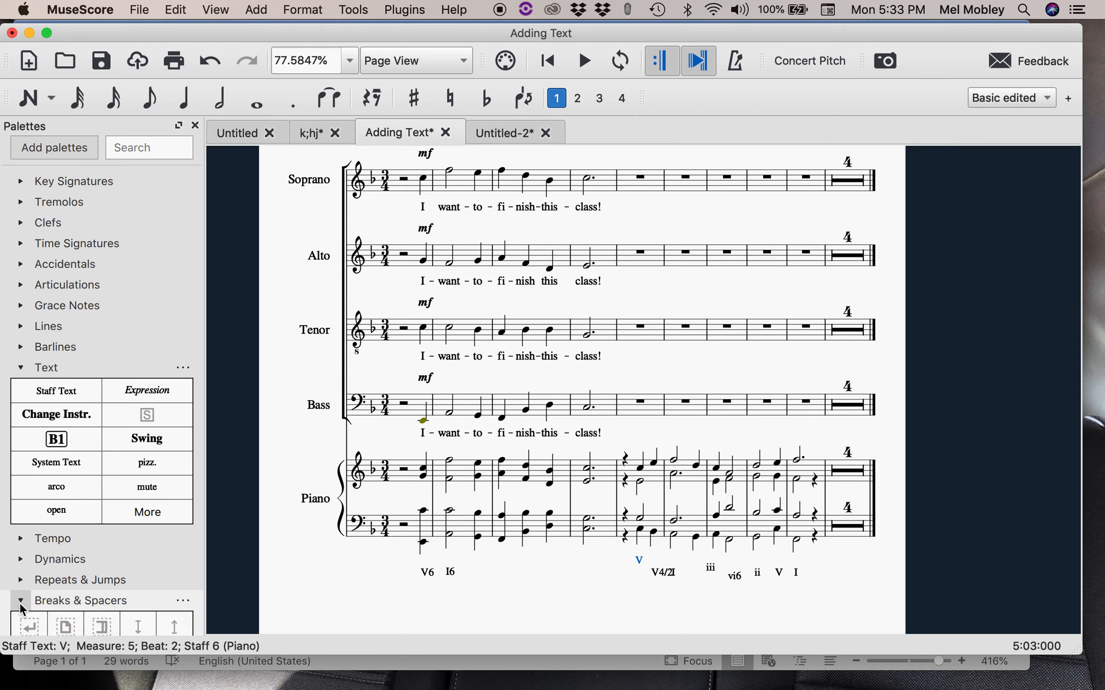
click(826, 482)
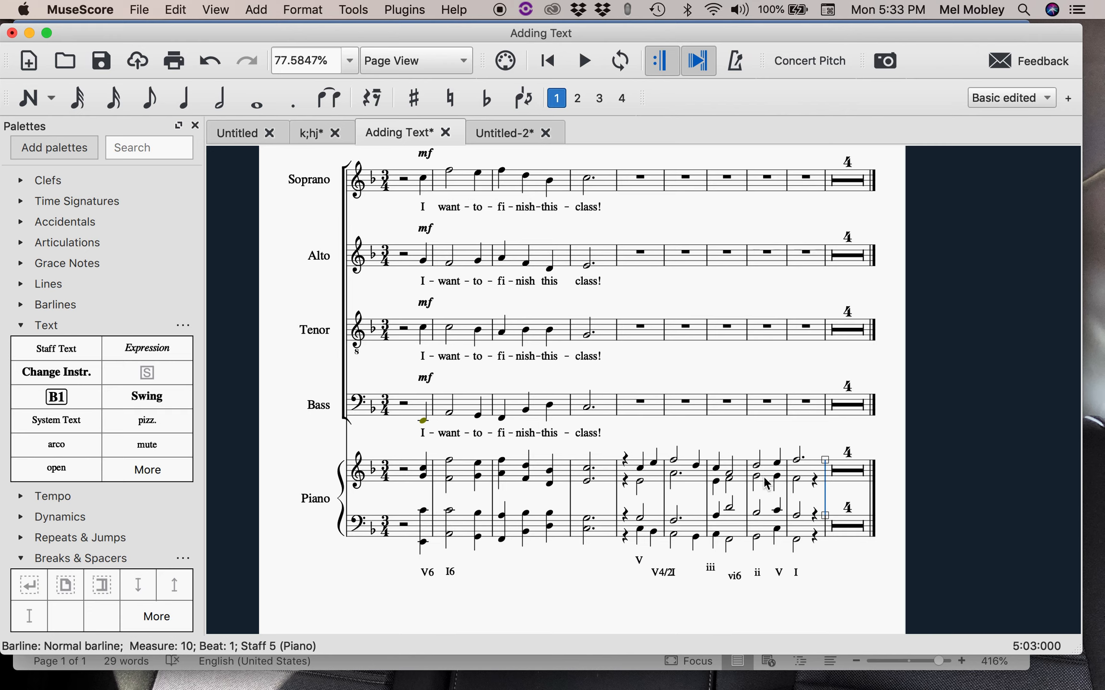
click(30, 586)
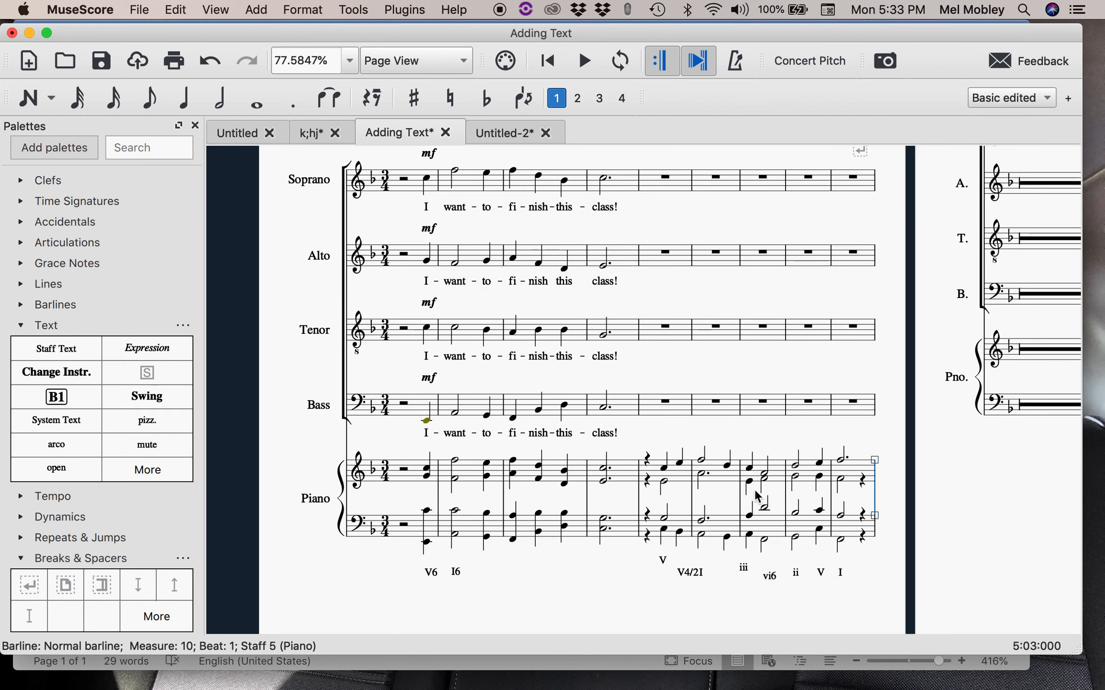
drag(684, 570, 682, 559)
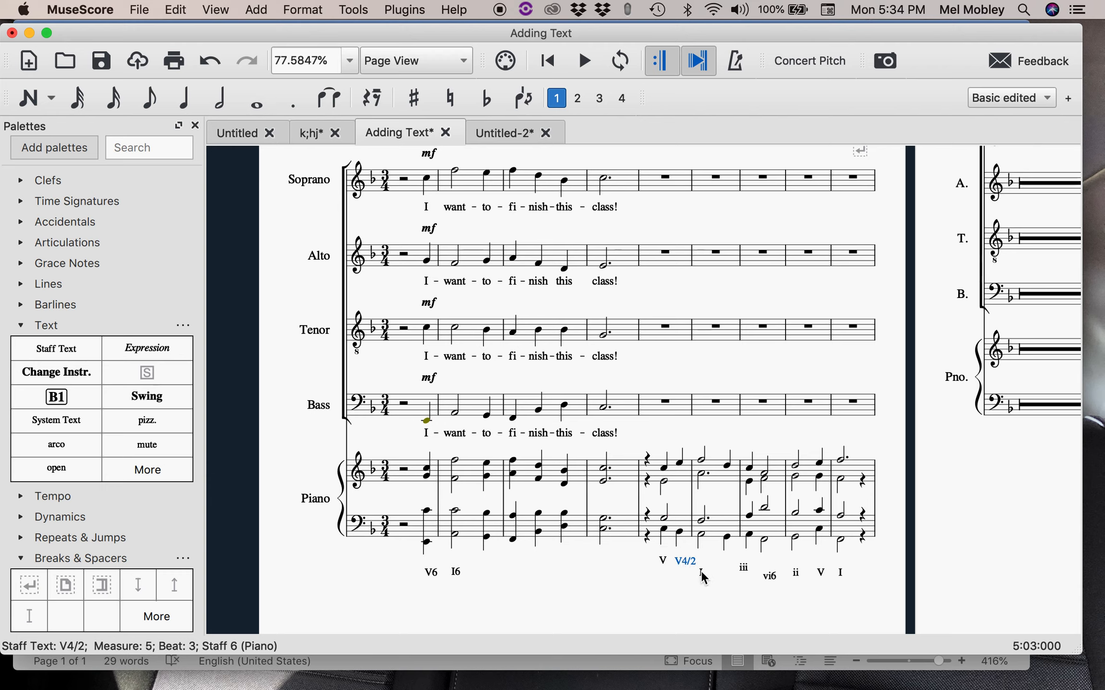
- Raise the voice 2 quarter note on beat 3 of measure 6 in the lower Piano staff to Bb2
click(702, 575)
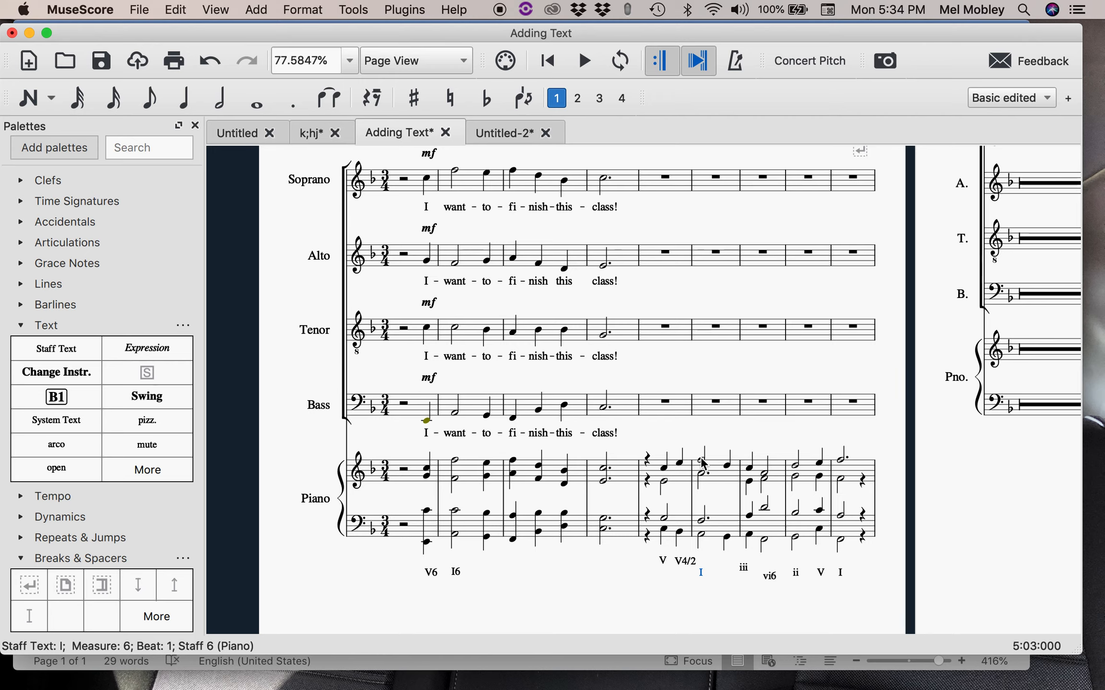
click(727, 465)
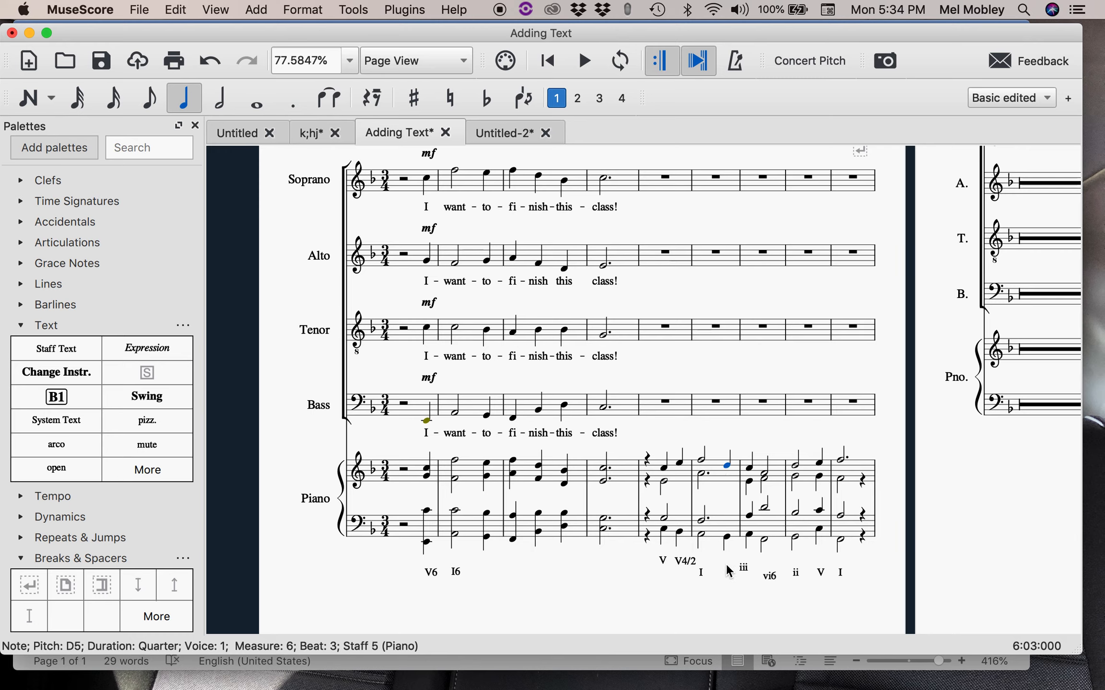
click(728, 532)
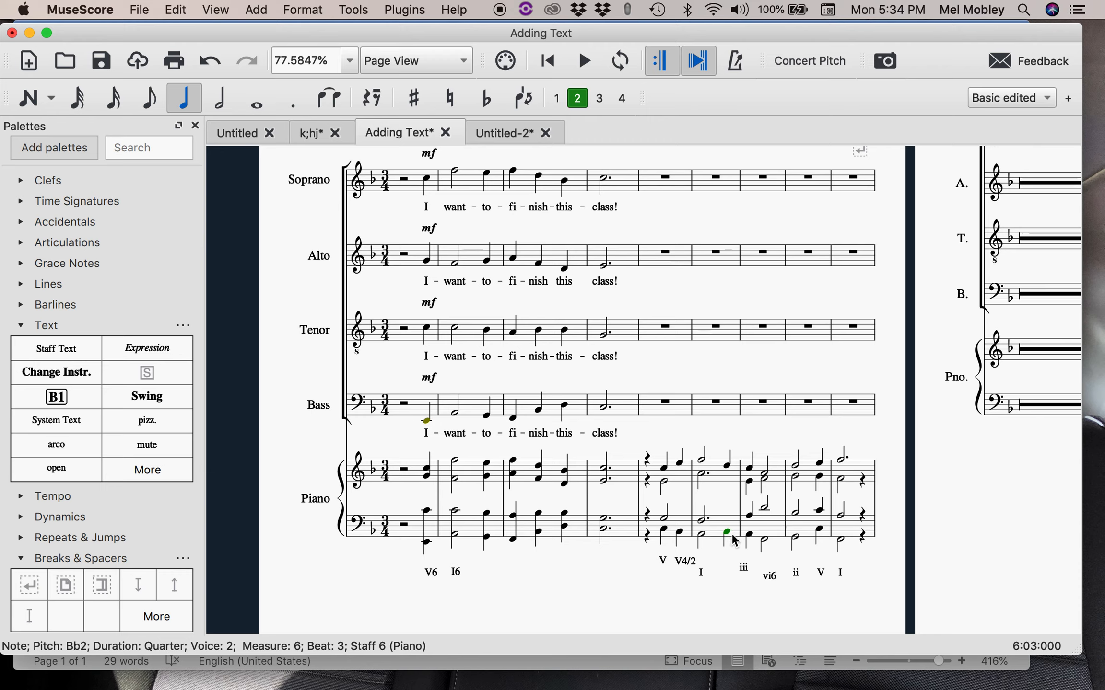
- Shorten the A4 in voice 2 of measure 6 in the upper Piano staff to a half note and add a quarter-note G4 on beat 3
click(704, 476)
click(292, 102)
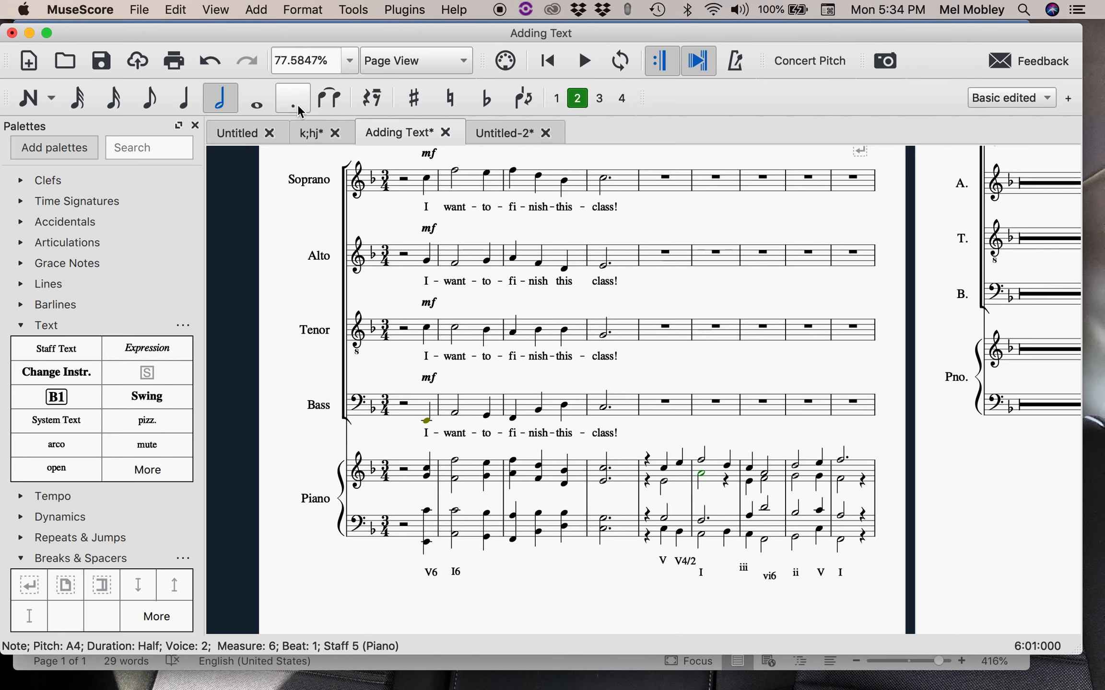
key(n)
key(5)
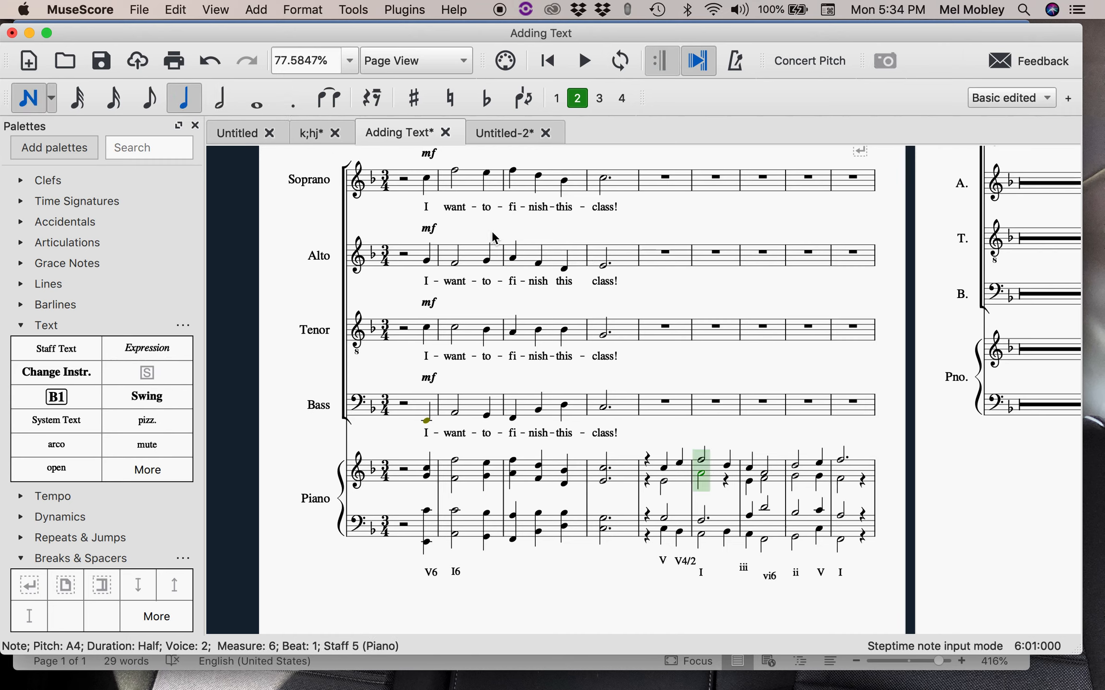
click(728, 476)
key(Escape)
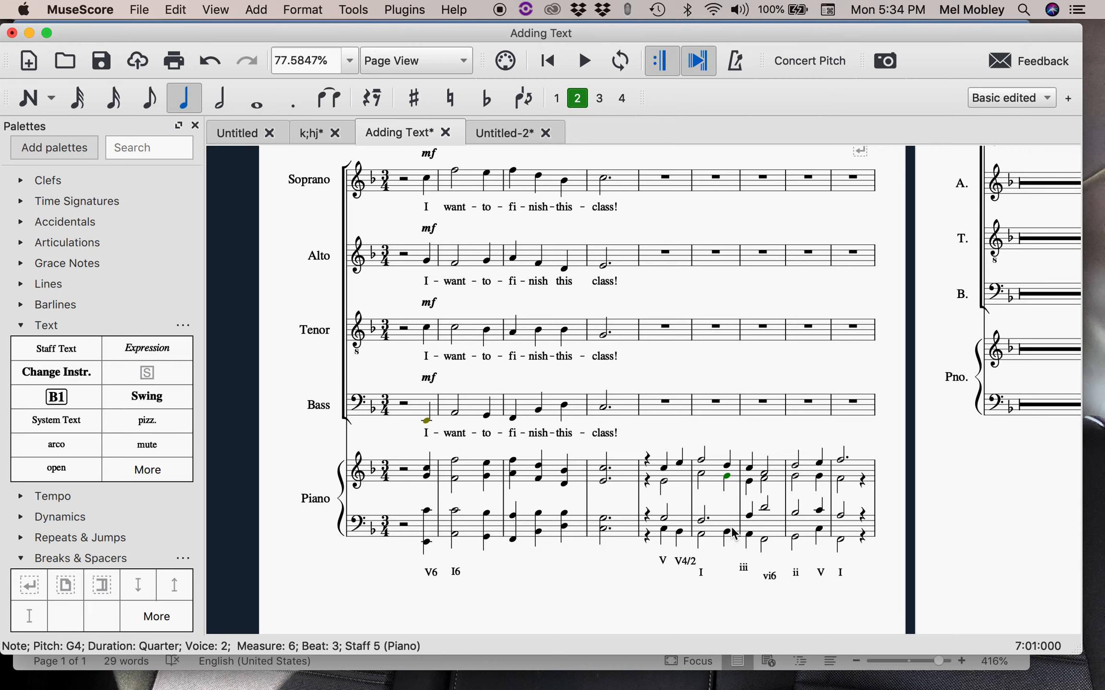
key(n)
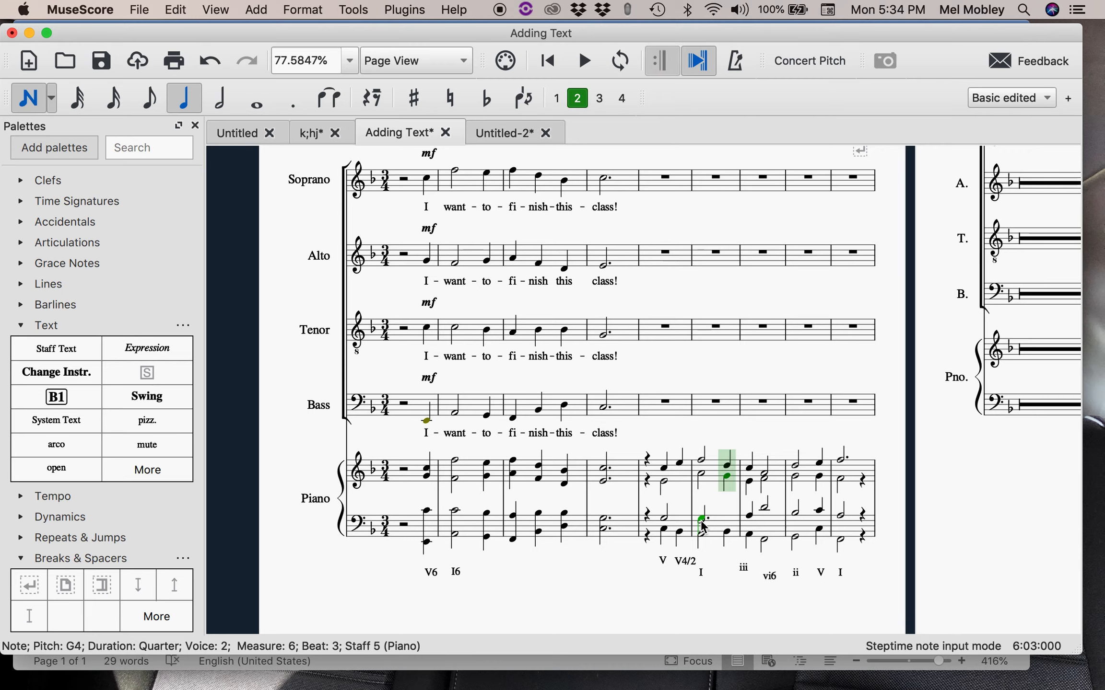
click(701, 521)
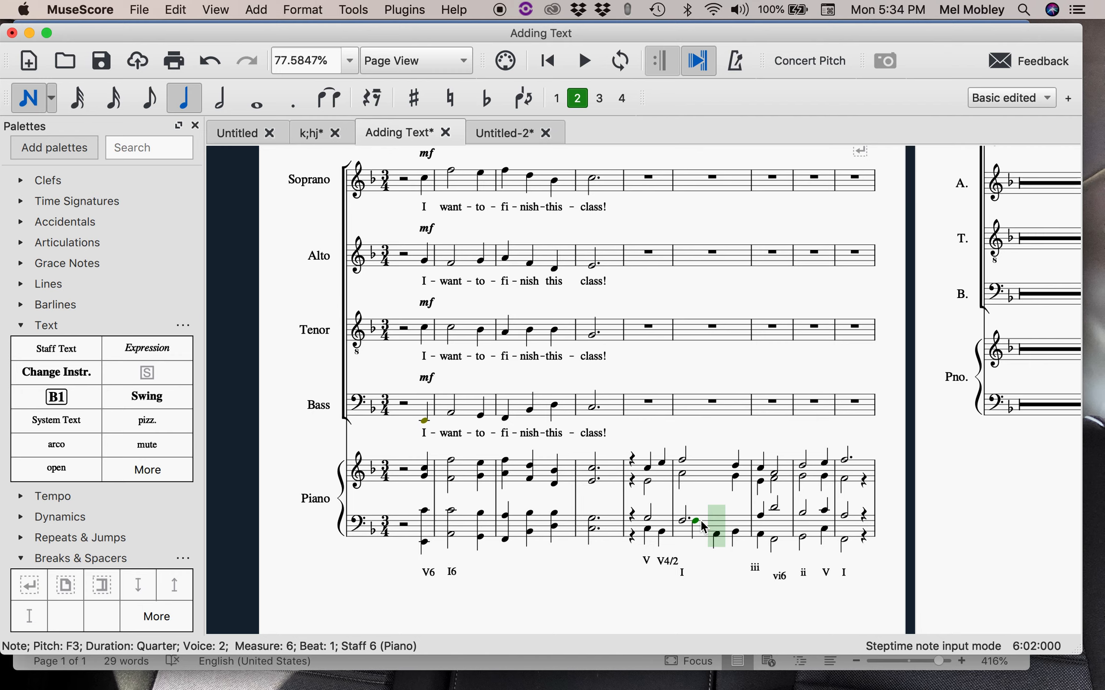
key(super+z)
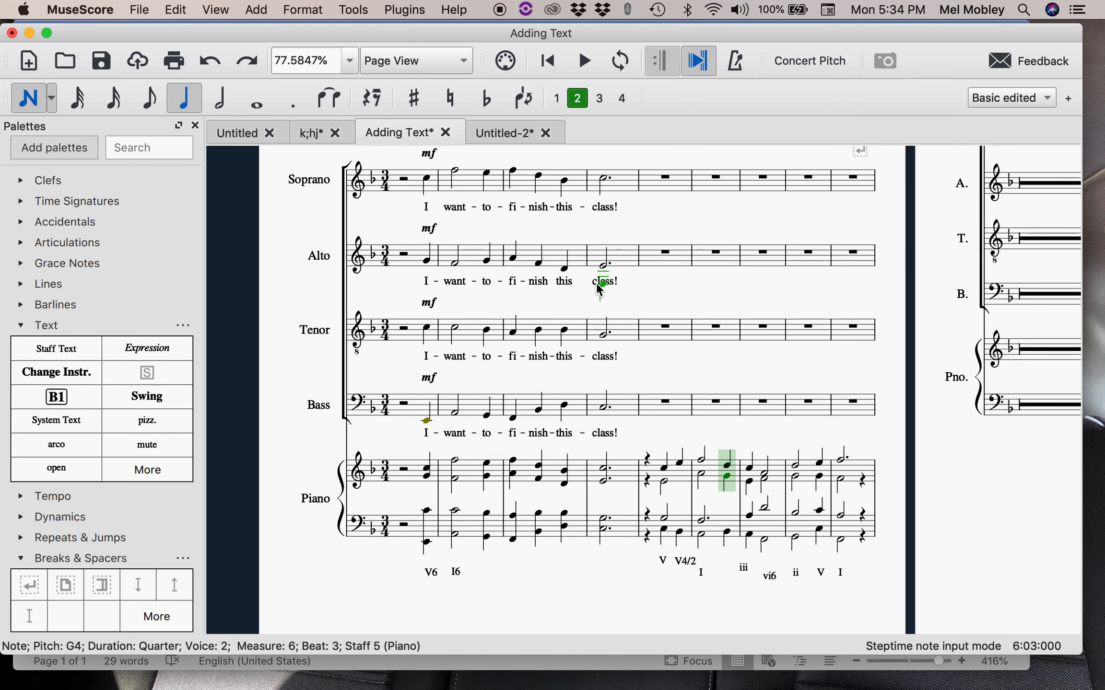
- Shorten the dotted-half F3 in voice 1 of measure 6 in the lower Piano staff to a half note and add a quarter-note G3 on beat 3
click(29, 98)
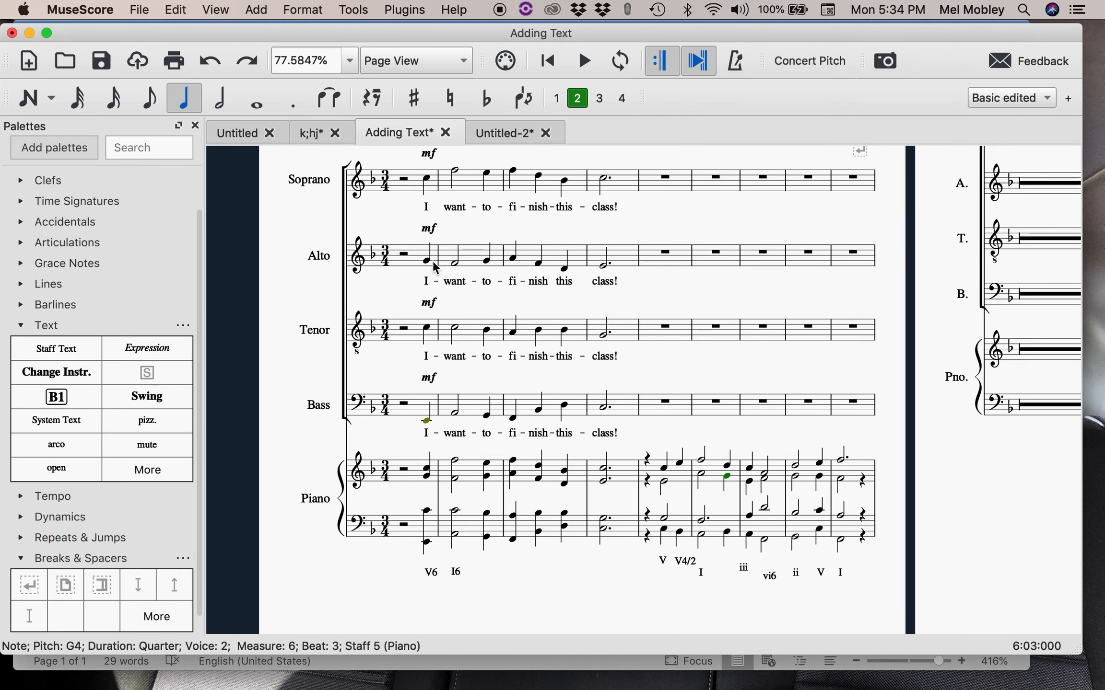
click(701, 520)
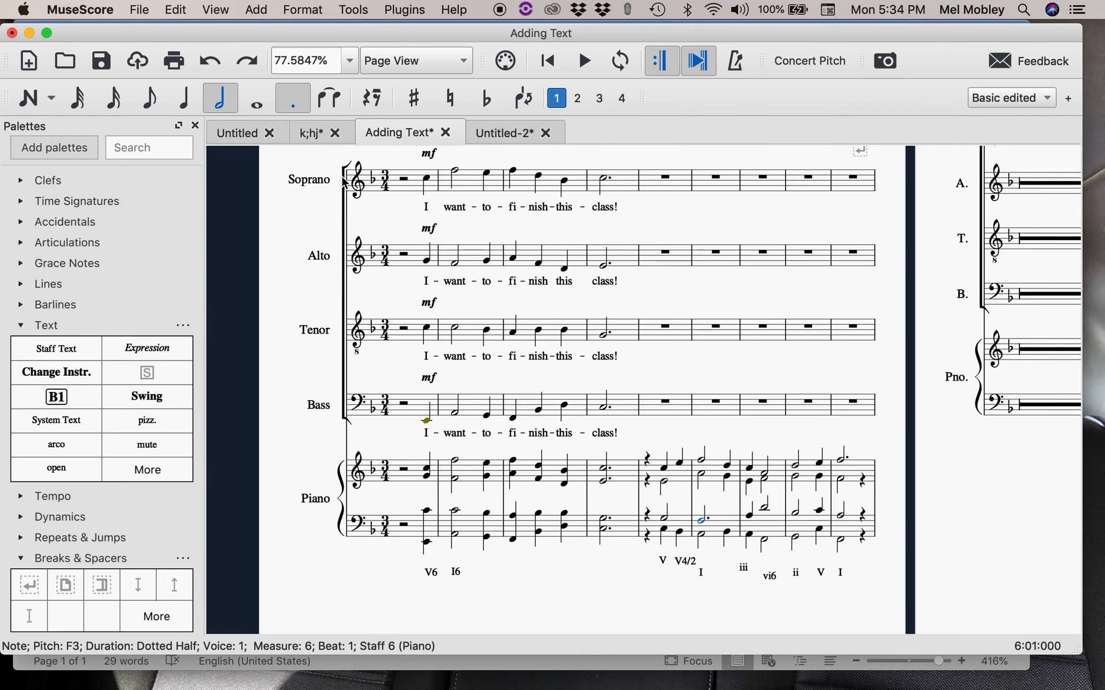
click(292, 101)
key(n)
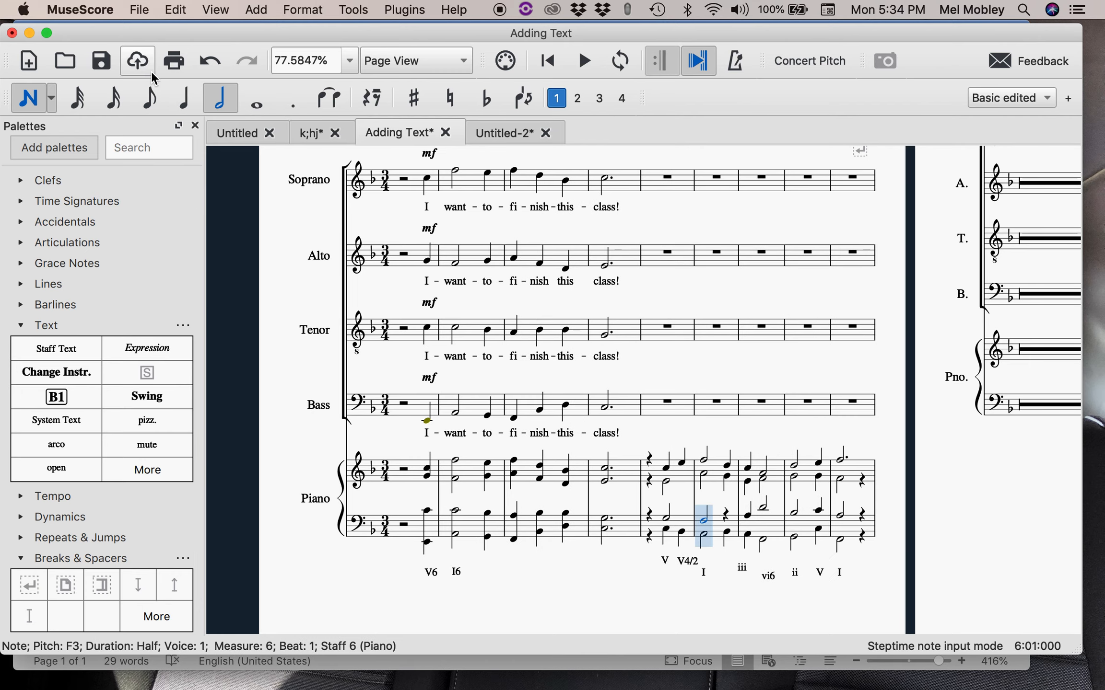
click(184, 99)
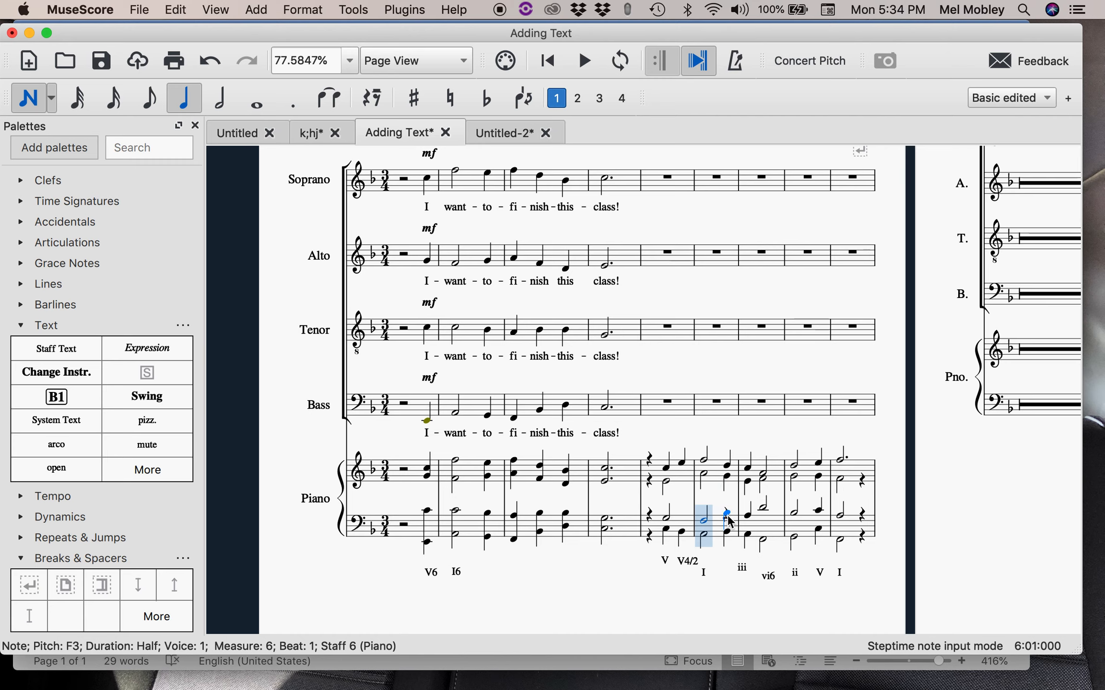
click(732, 519)
key(Escape)
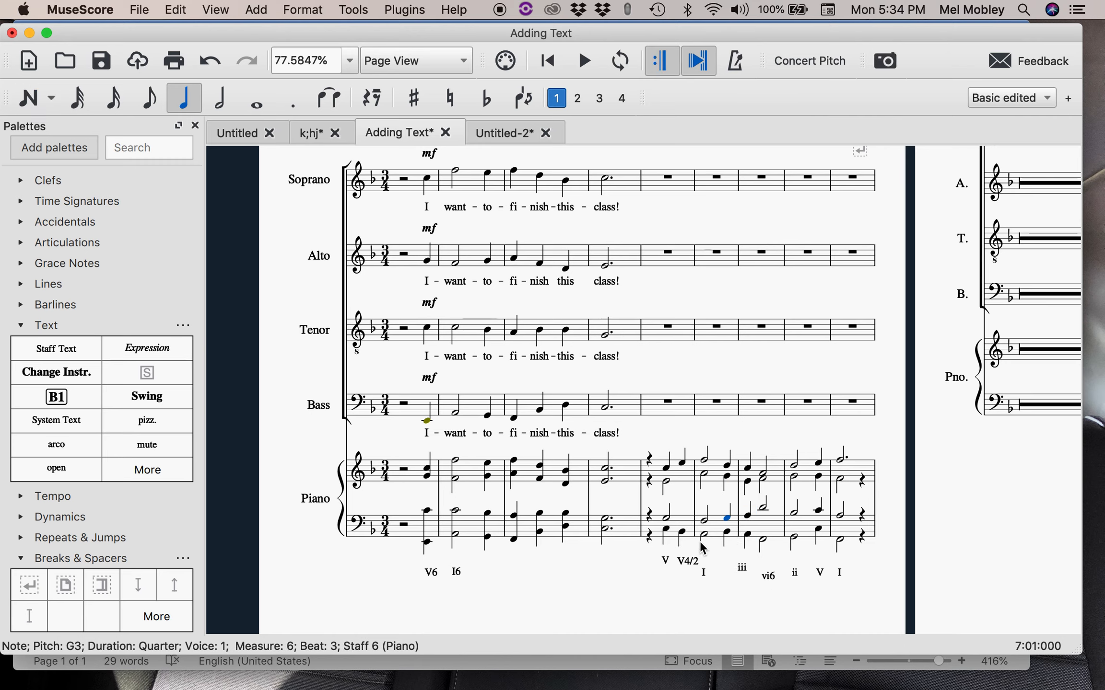
- Copy the I chord label from beat 1 to beat 3 of measure 6 and change the copy to ii6
click(727, 534)
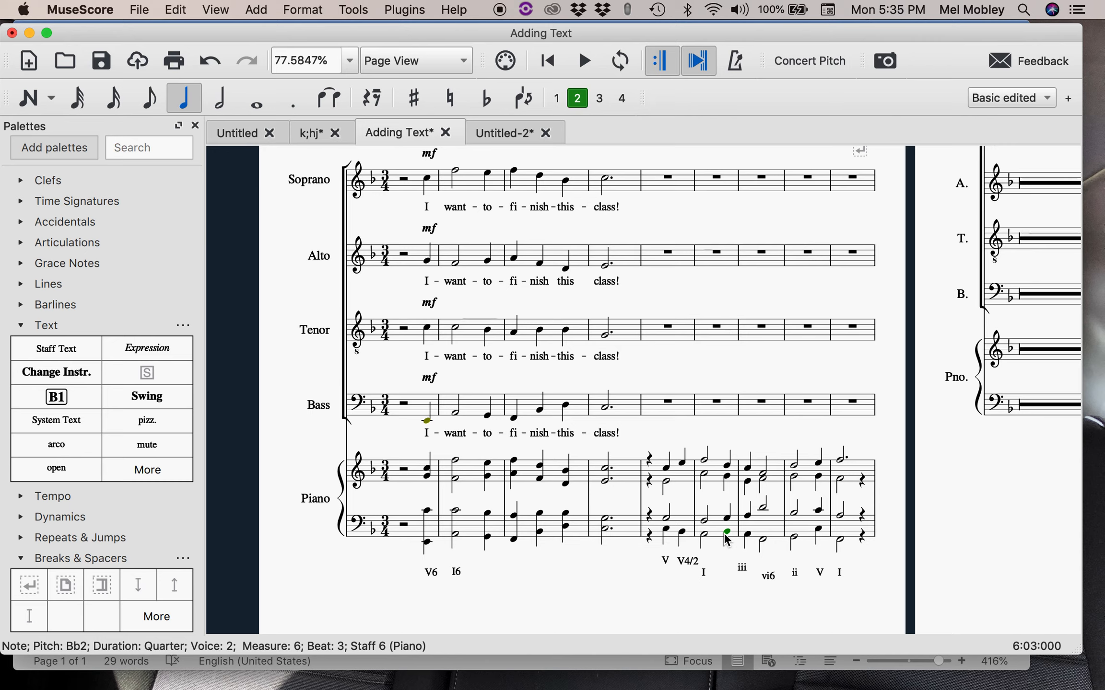
click(704, 574)
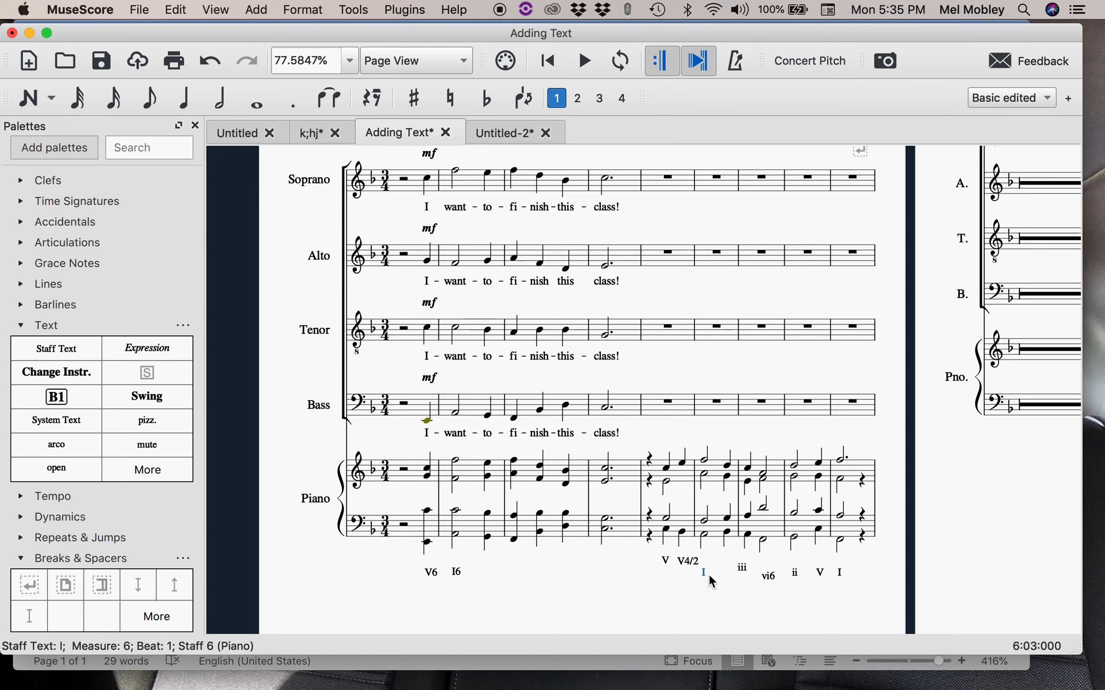
key(super+c)
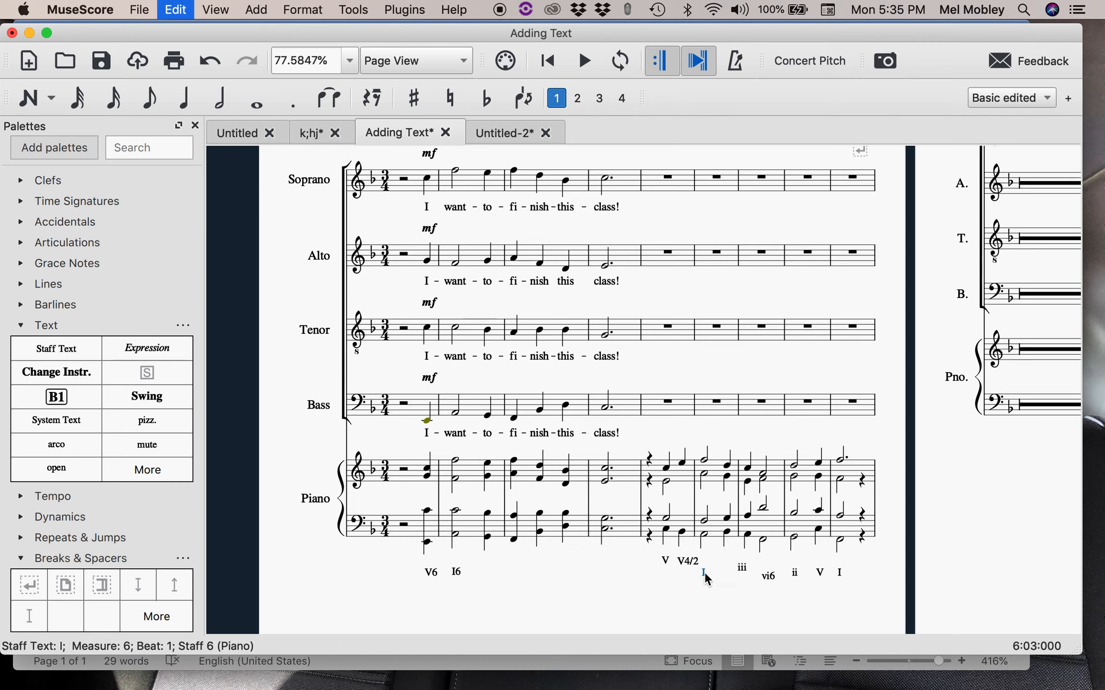
key(super+c)
click(728, 536)
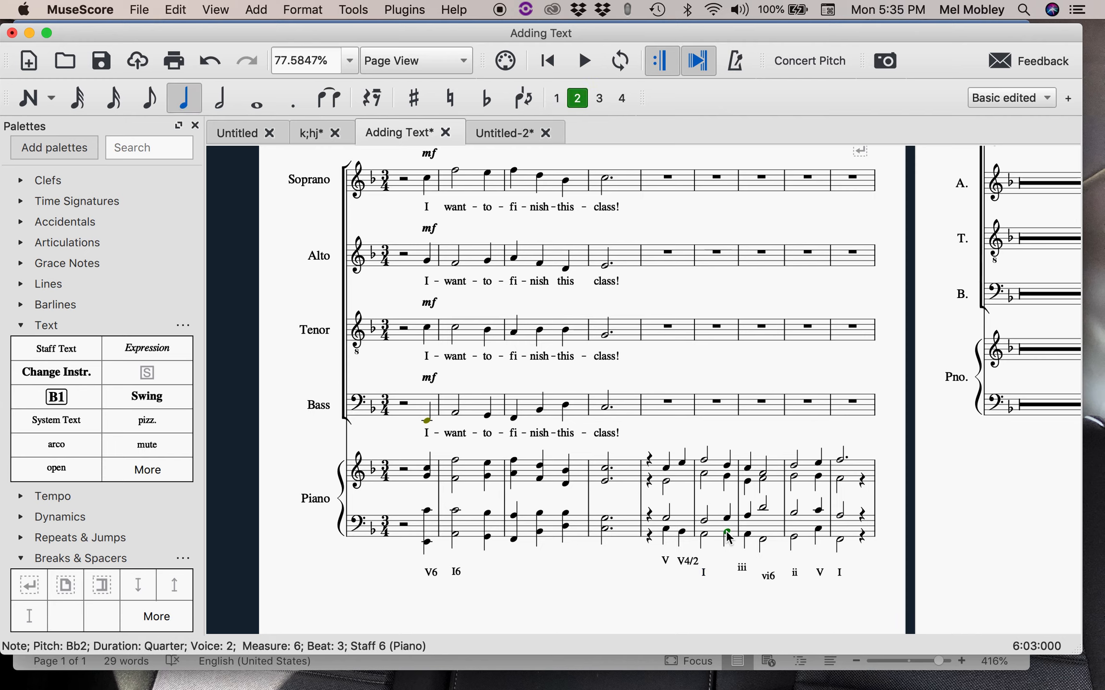
double_click(728, 574)
click(727, 574)
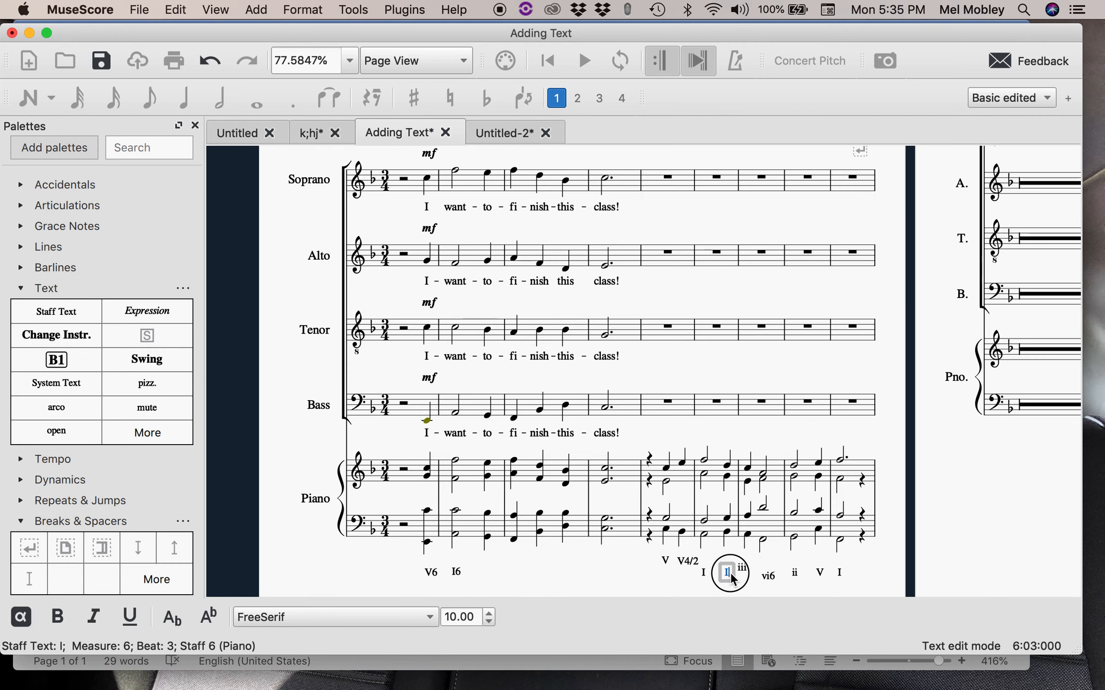
click(730, 574)
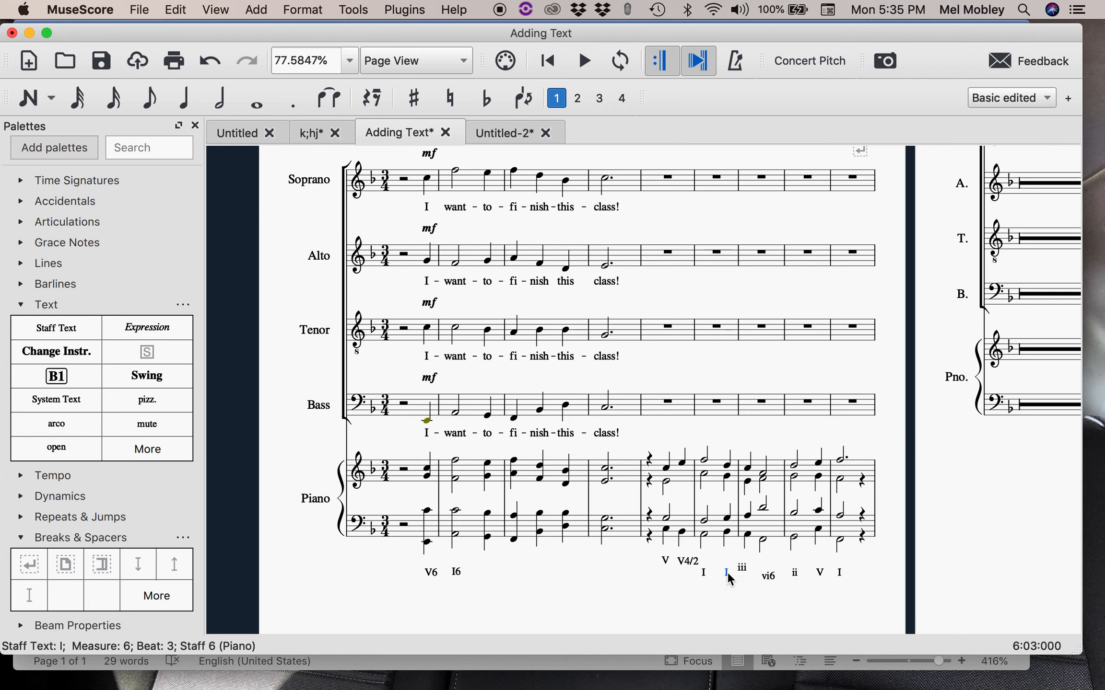
double_click(727, 573)
key(BackSpace)
text(ii6)
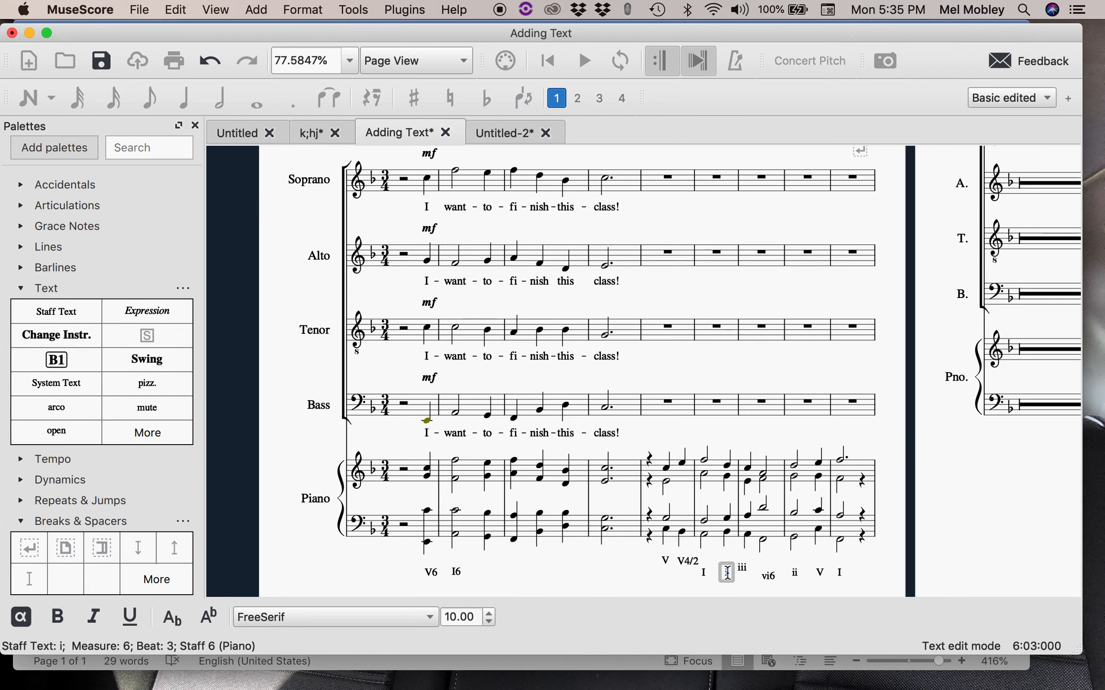
- Reposition the ii6 and iii labels beneath measures 6 and 7 so they sit slightly higher on one line
click(767, 577)
drag(731, 575, 767, 574)
click(769, 577)
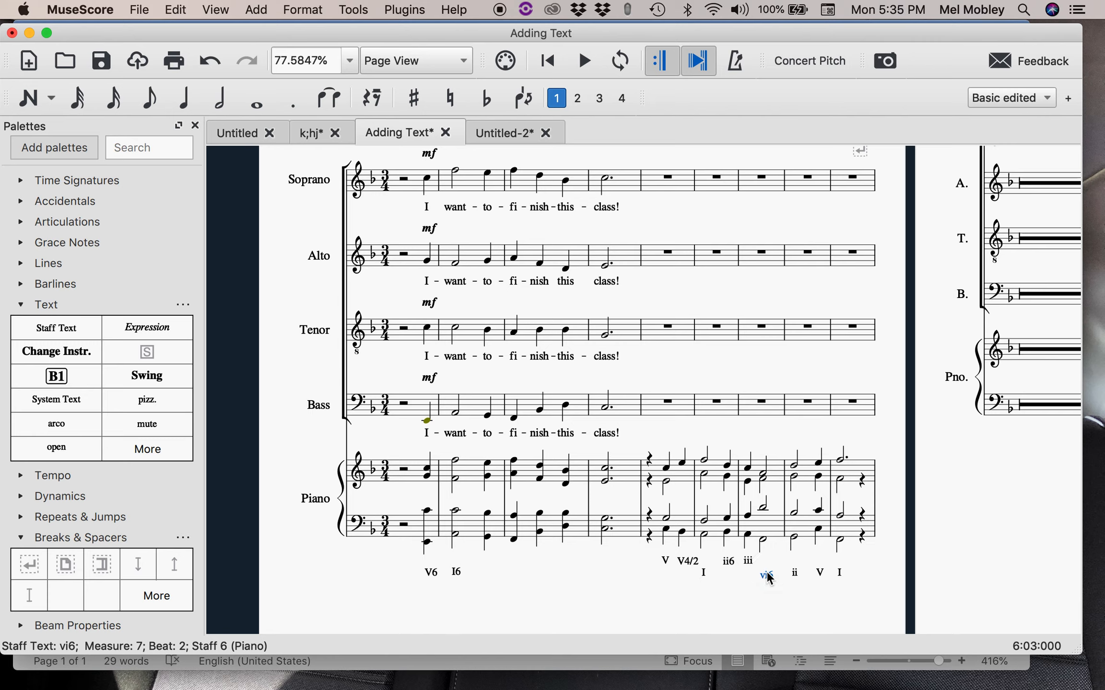
- Play the score back from the C5 on beat 2 of measure 5 in the upper Piano staff
click(667, 467)
click(587, 65)
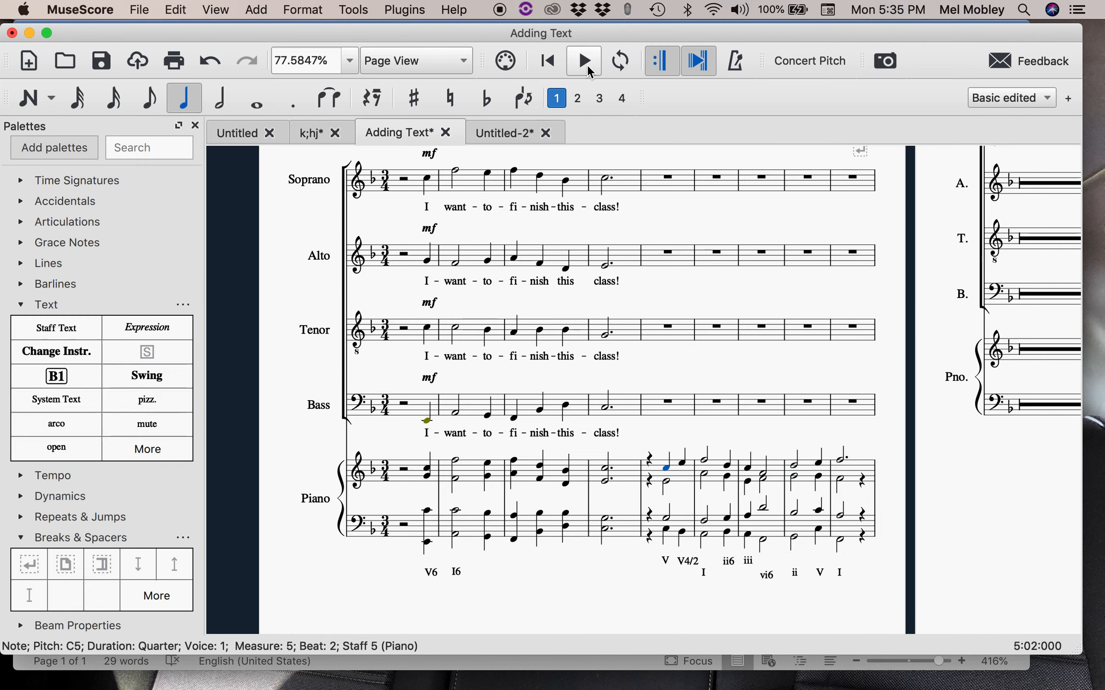
- Copy measures 5–9 of the upper Piano staff into the Soprano staff starting at measure 5
scroll(689, 346, up, 2)
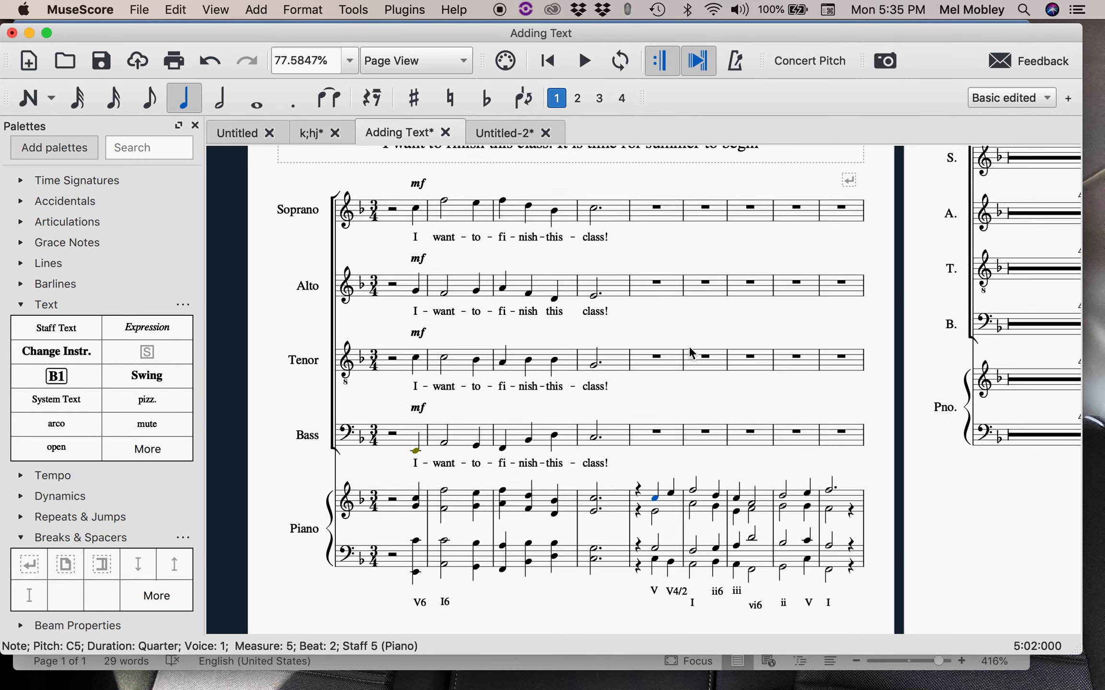
scroll(689, 346, right, 1)
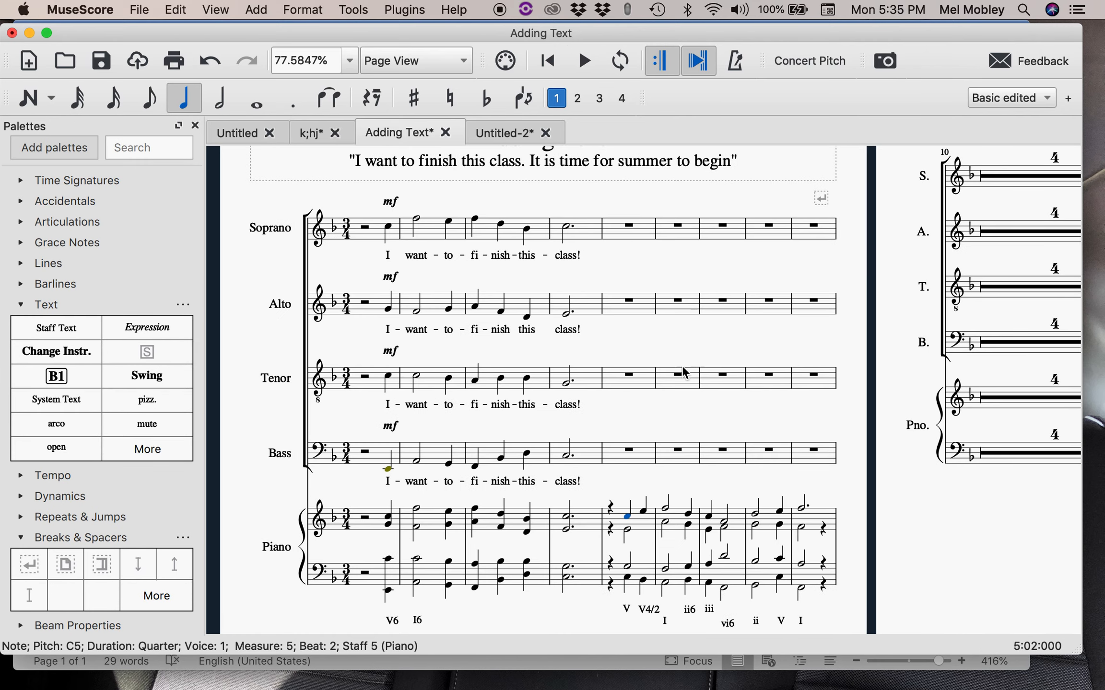
shift+click(620, 527)
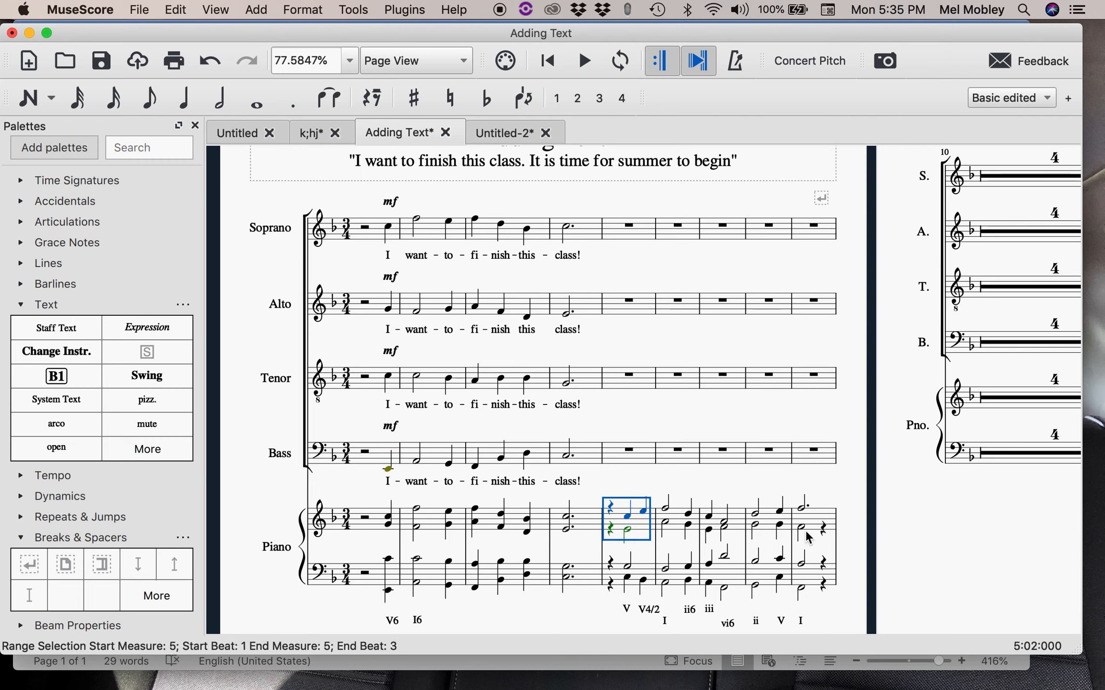
shift+click(830, 525)
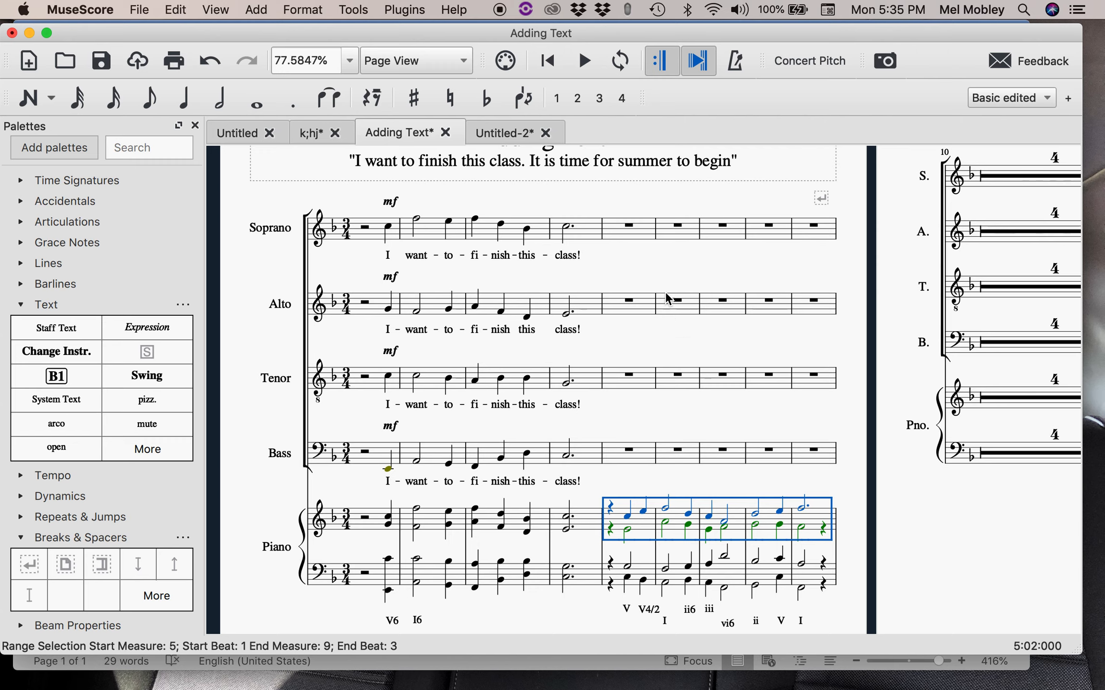
click(626, 240)
key(ctrl+v)
- Delete all voice 2 notes and rests from measures 5–9 of the Soprano staff, leaving only the voice 1 melody
click(612, 239)
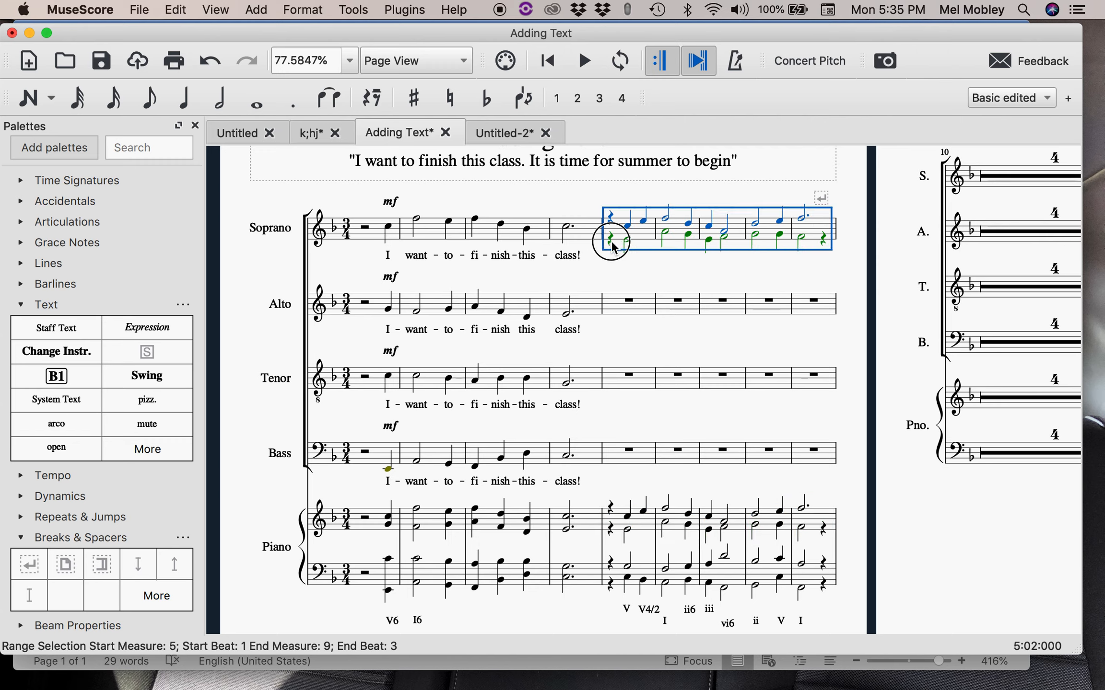
key(6)
click(664, 239)
click(625, 237)
key(Delete)
click(665, 238)
key(Delete)
click(696, 243)
key(Delete)
key(Delete)
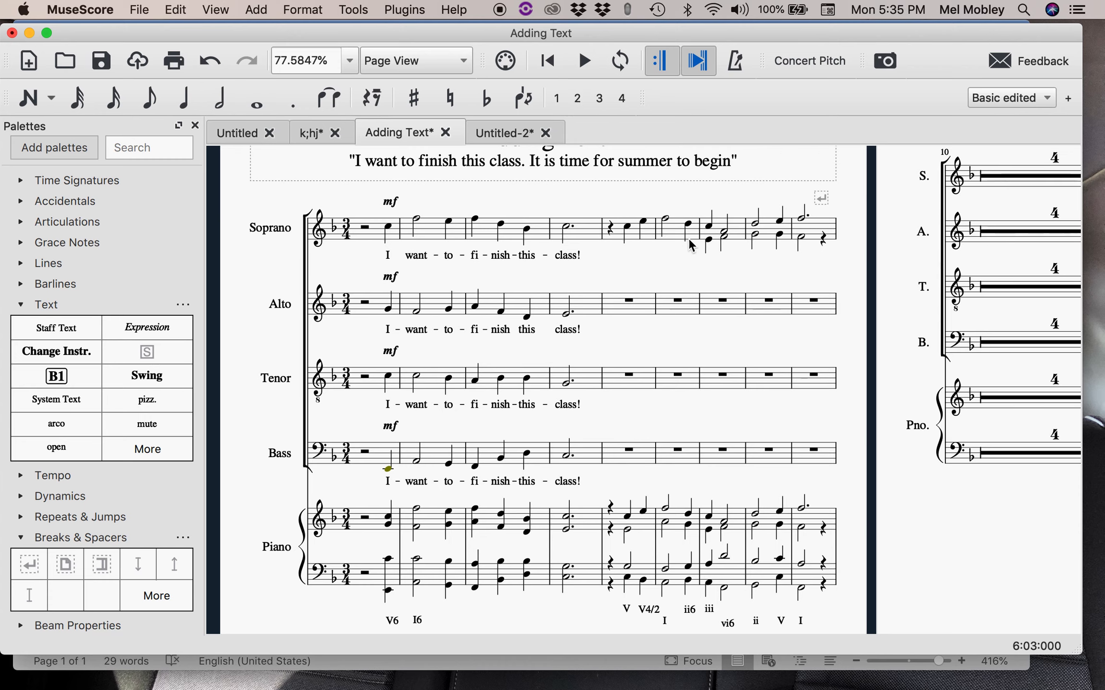
click(712, 247)
key(Delete)
key(Delete)
click(724, 239)
key(Delete)
click(757, 236)
key(Delete)
key(Delete)
click(780, 235)
key(Delete)
key(Delete)
click(801, 237)
key(Delete)
key(Delete)
click(825, 238)
key(Delete)
- Paste the copied upper Piano passage into the Alto staff starting at measure 5
click(656, 305)
click(645, 312)
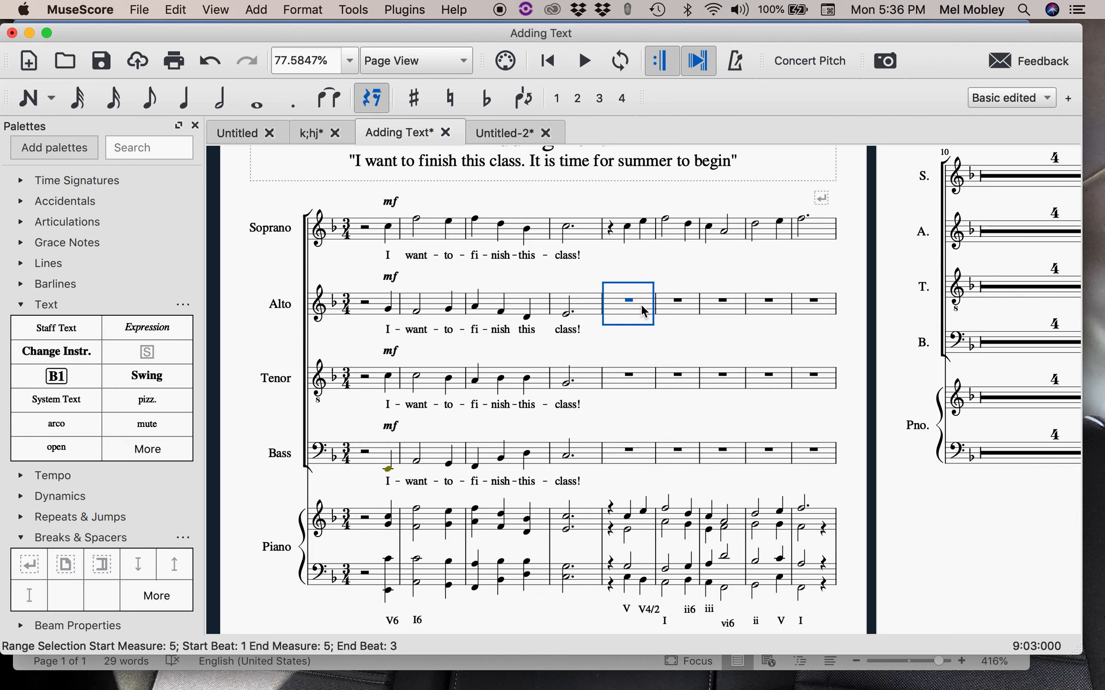
key(super+v)
- Delete every voice 1 note from measures 5–9 of the Alto staff, leaving the voice 2 line
click(612, 296)
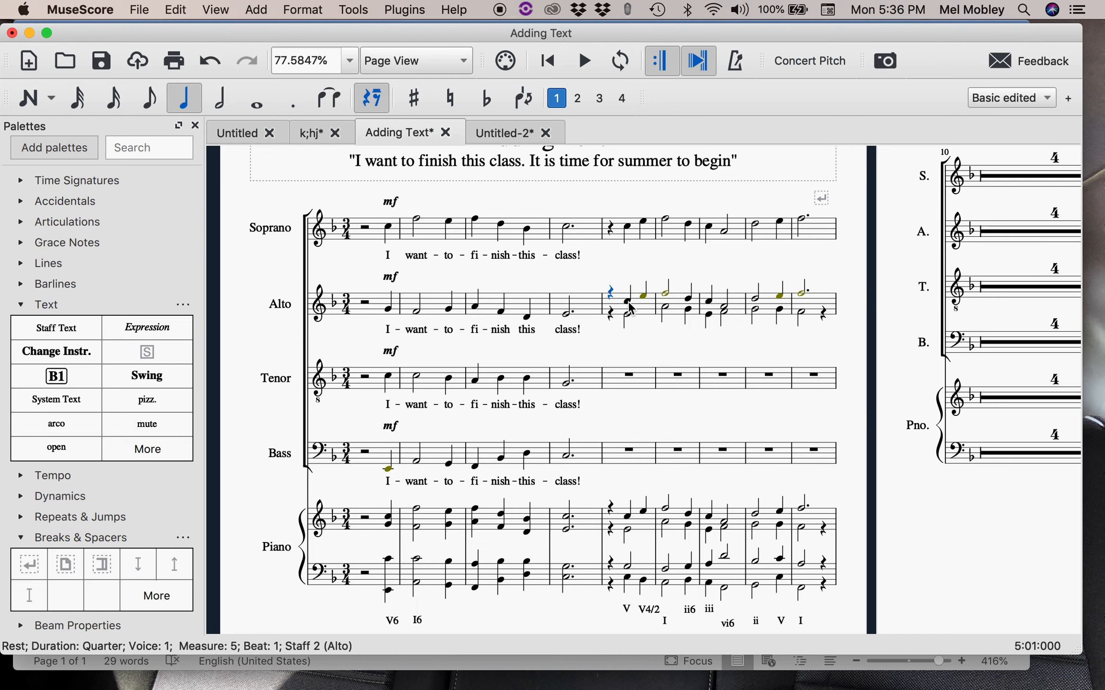
click(628, 302)
key(Delete)
click(643, 295)
key(Delete)
click(669, 295)
key(Delete)
click(687, 296)
key(Delete)
click(709, 297)
key(Delete)
click(727, 310)
key(Delete)
click(756, 298)
key(Delete)
click(781, 298)
key(Delete)
click(803, 292)
key(Delete)
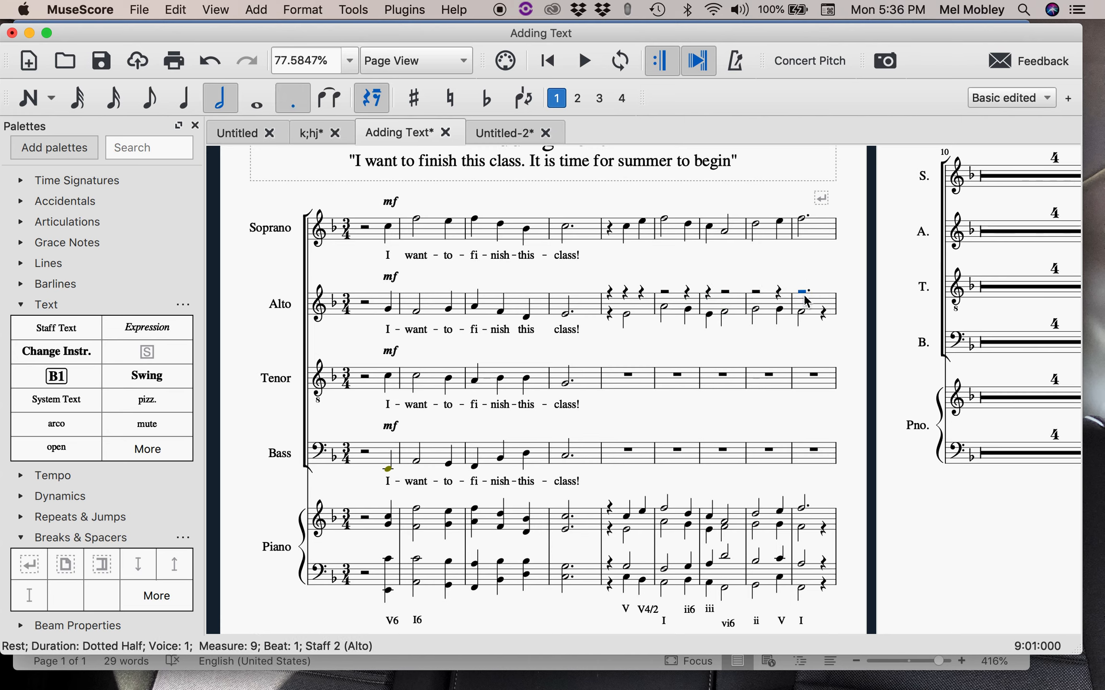
- Move the Alto notes from beat 2 of measure 5 through beat 1 of measure 9 from voice 2 to voice 1
click(632, 317)
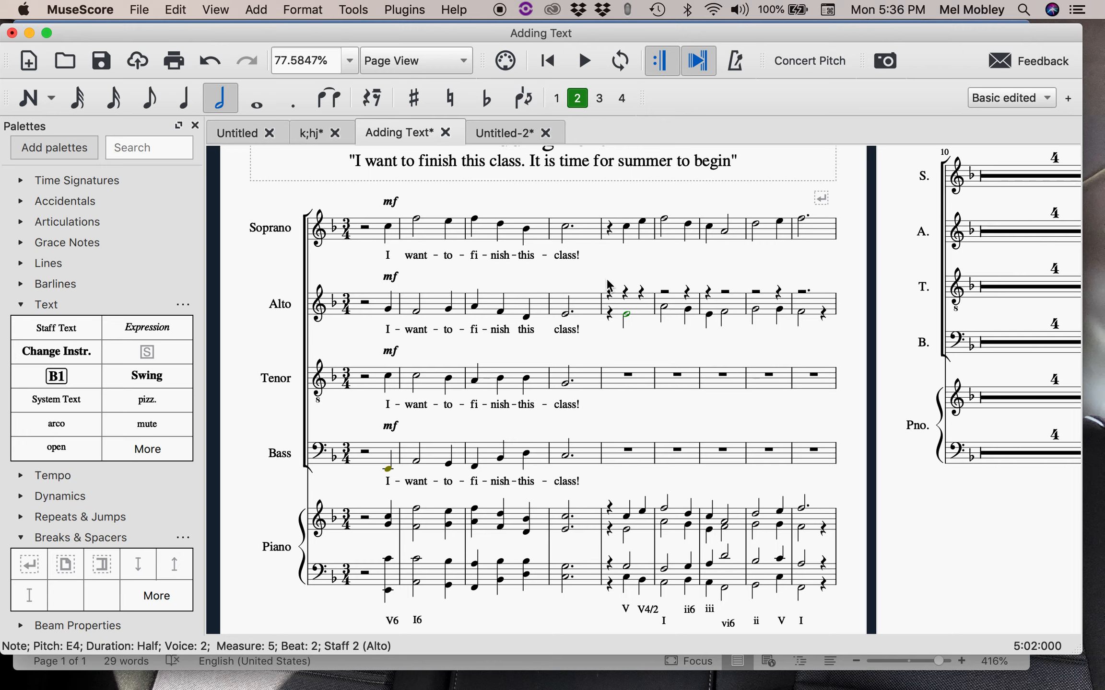
shift+click(801, 315)
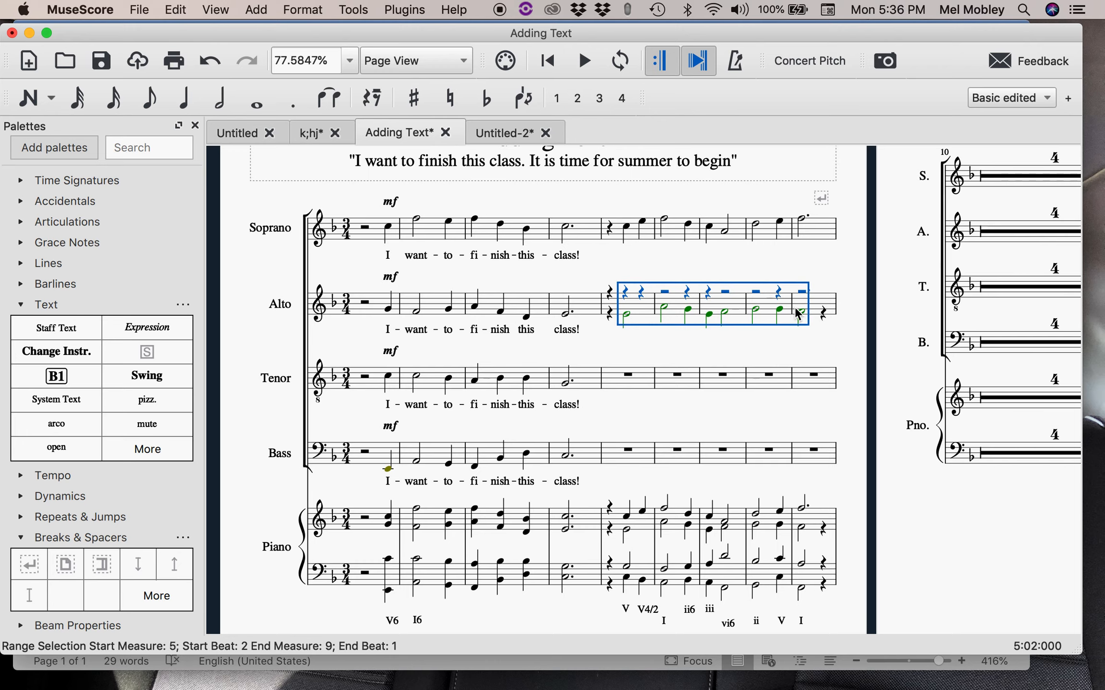
click(558, 100)
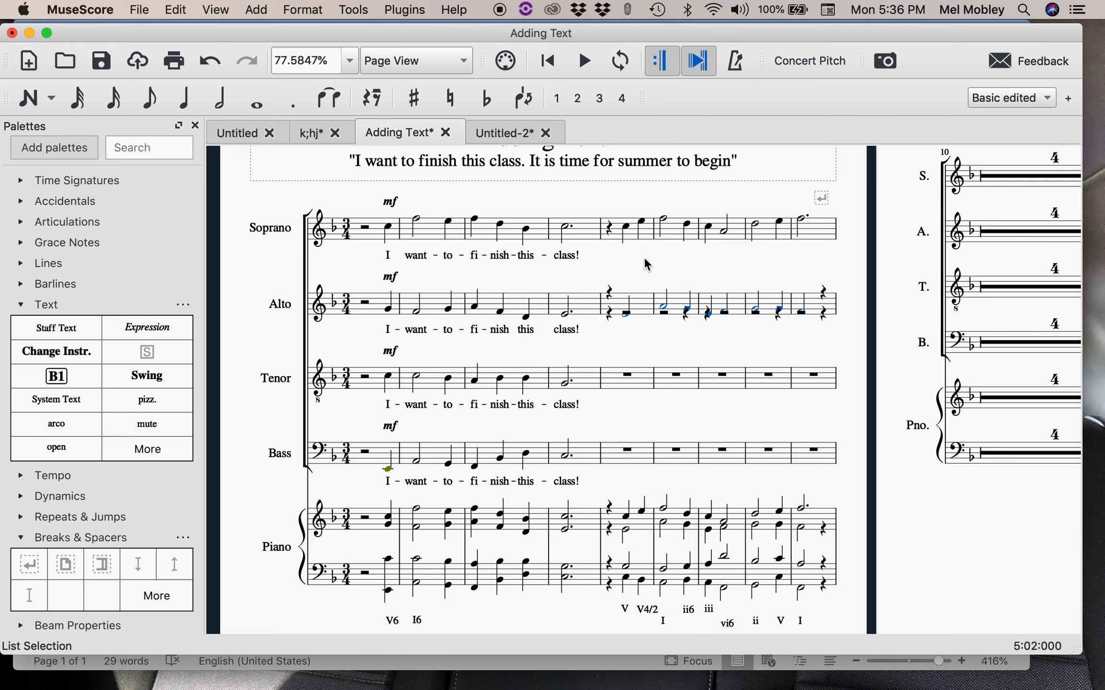
- Delete the leftover voice 2 quarter and half rests from measure 5 of the Alto staff
click(621, 319)
key(Escape)
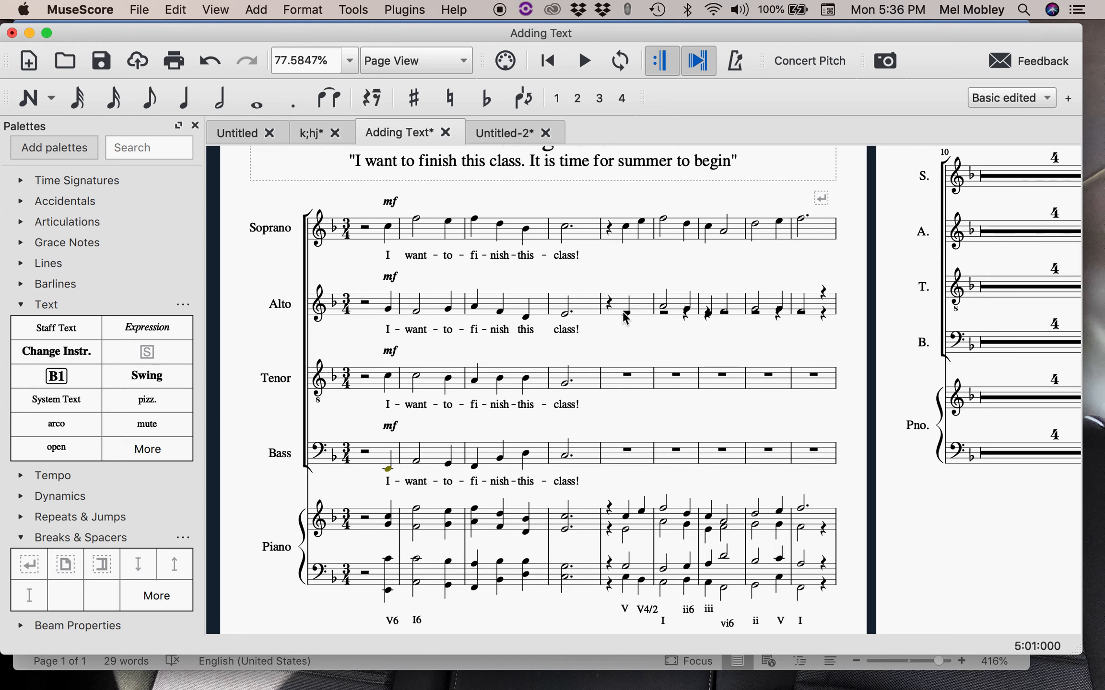
click(625, 318)
click(628, 317)
drag(628, 314, 629, 308)
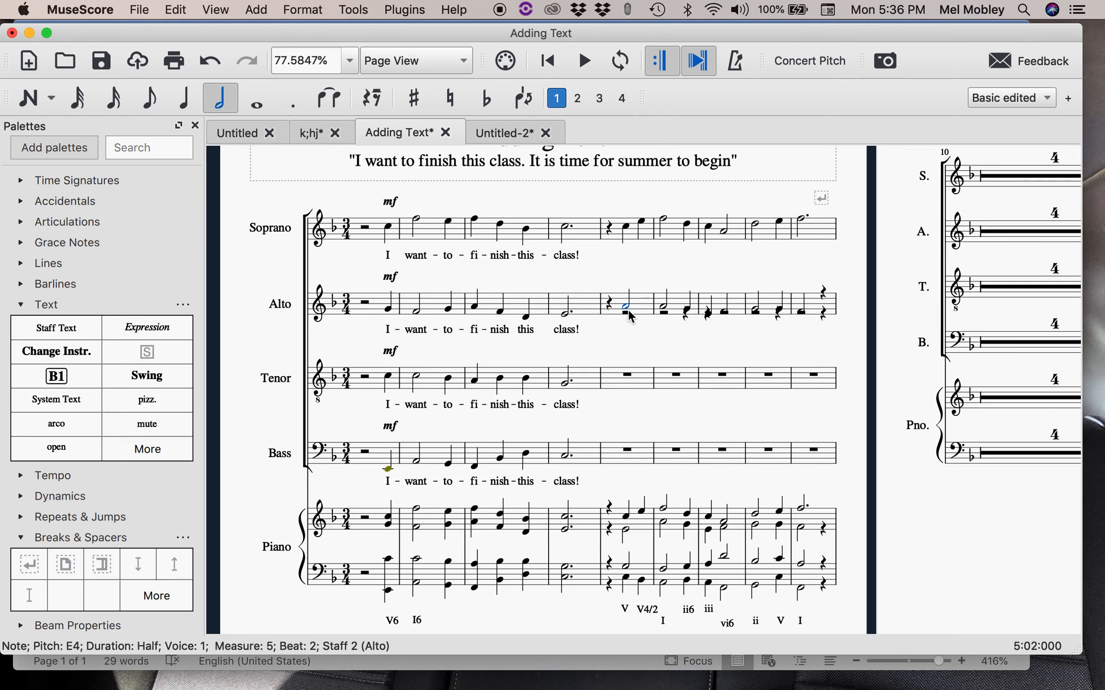
click(628, 314)
key(Delete)
- Lower the half note on beat 2 of measure 5 in the Alto staff to E4
click(627, 306)
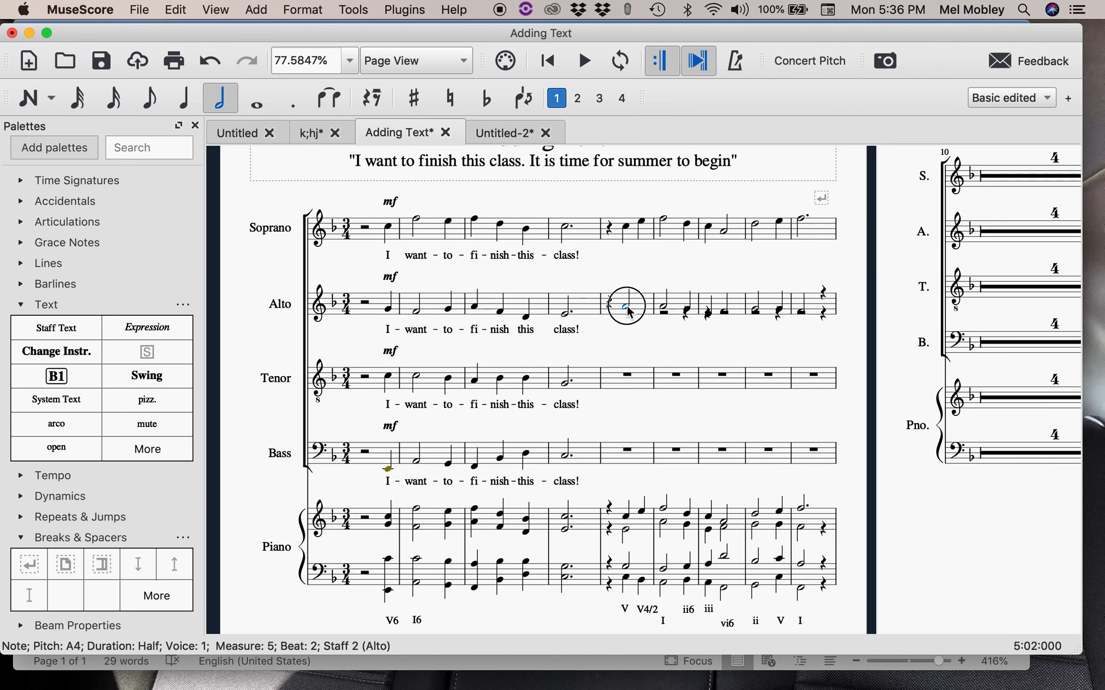
key(Down)
key(Down)
key(Down)
key(Down)
key(Down)
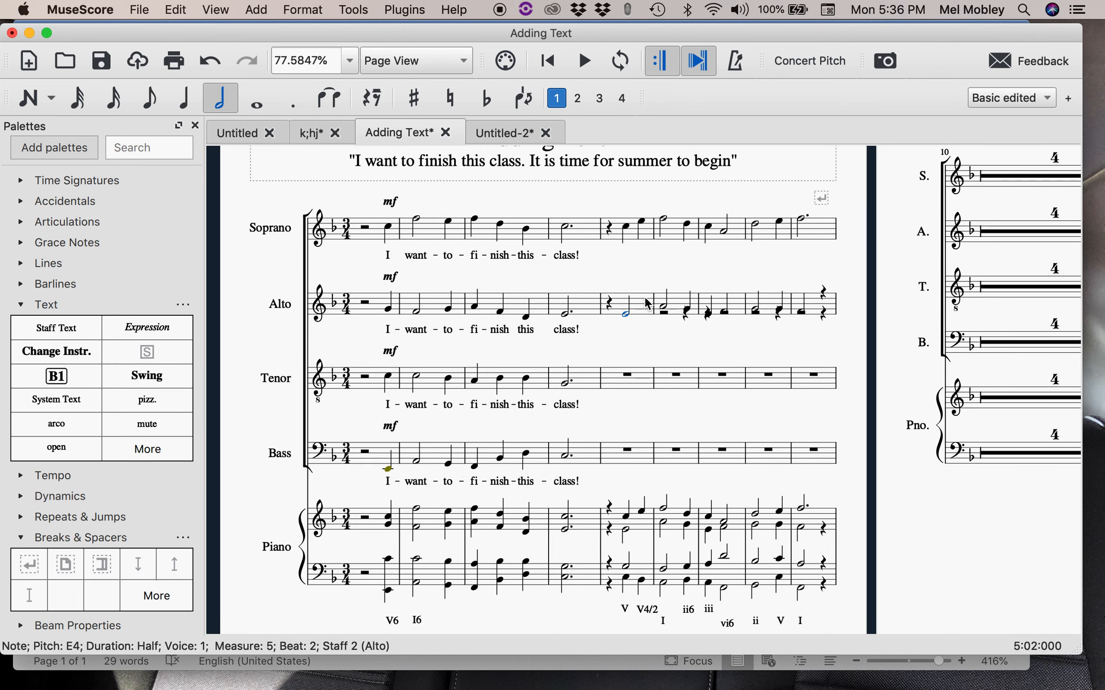
- Delete the leftover voice 2 rests from measure 6 and beat 1 of measure 7 in the Alto staff
click(665, 315)
key(Delete)
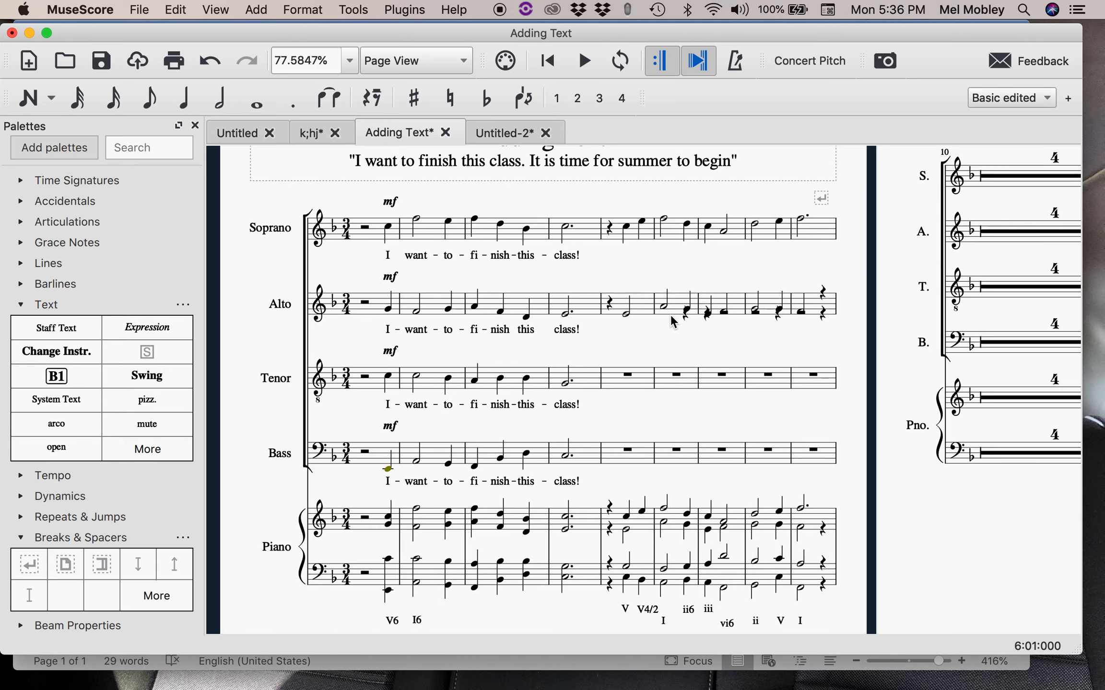
click(687, 316)
key(Delete)
click(707, 317)
key(Delete)
- Delete the leftover voice 2 rests from beat 2 of measure 7 through measure 9 in the Alto staff
scroll(728, 316, up, 8)
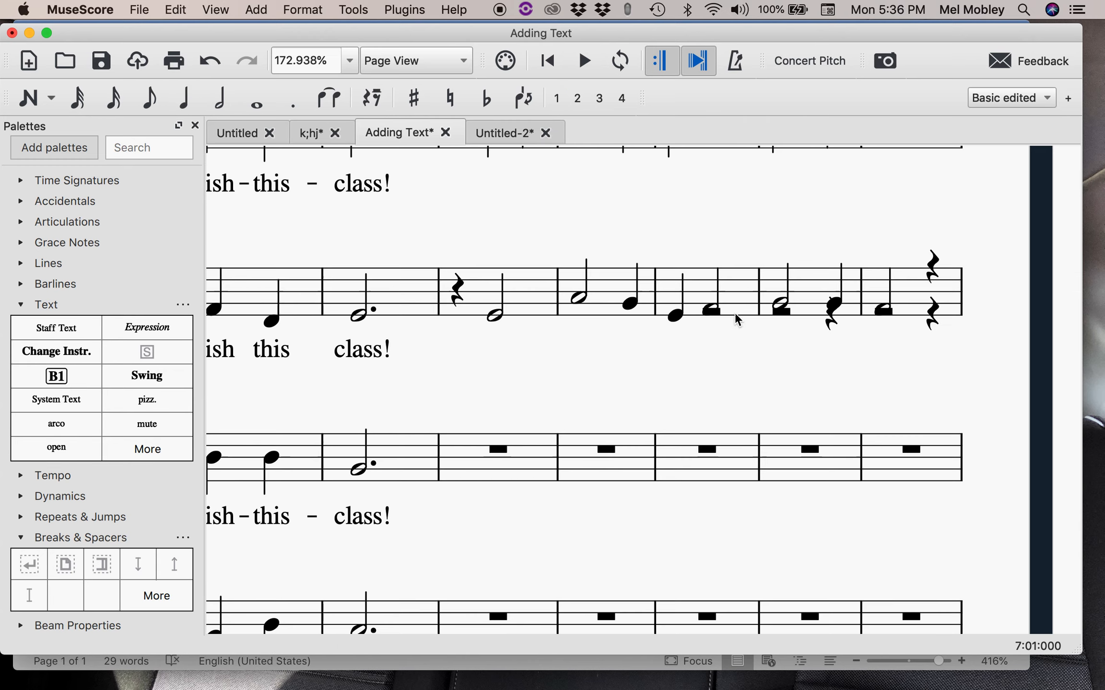
click(722, 315)
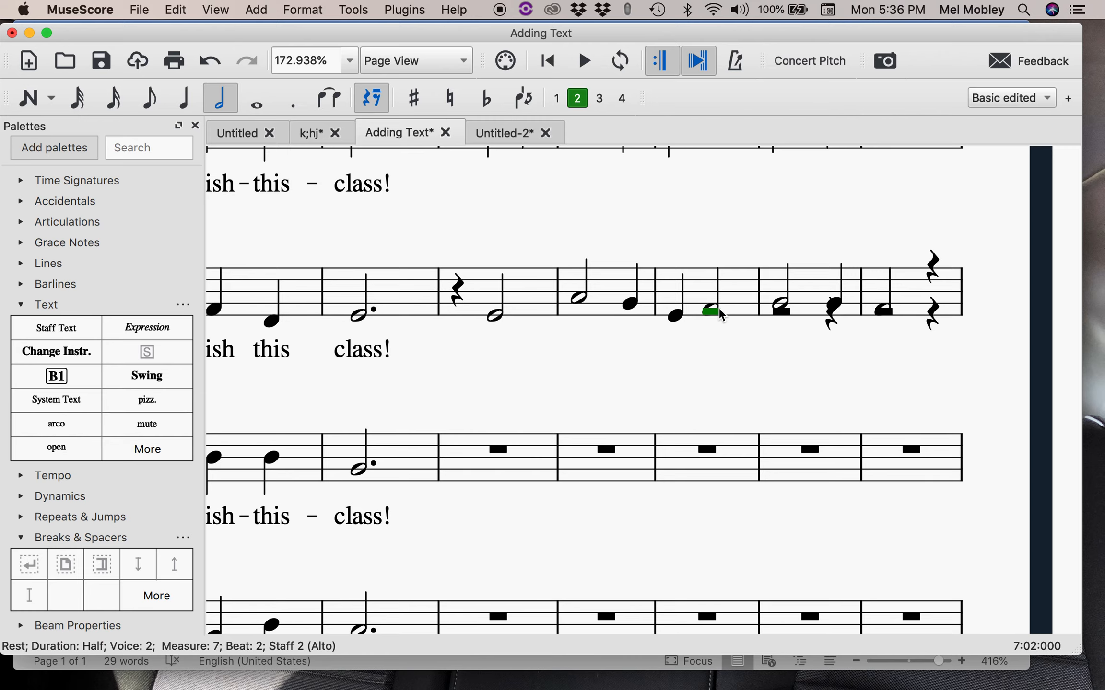
key(Delete)
click(789, 314)
key(Delete)
click(831, 317)
key(Delete)
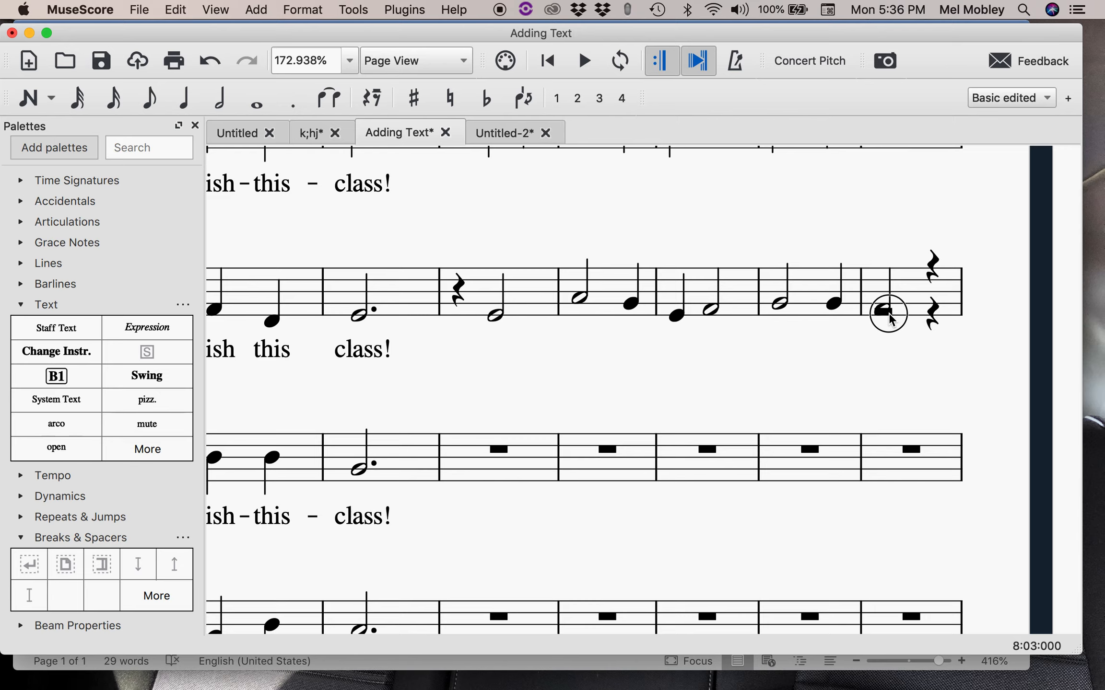
click(892, 317)
click(892, 315)
key(Delete)
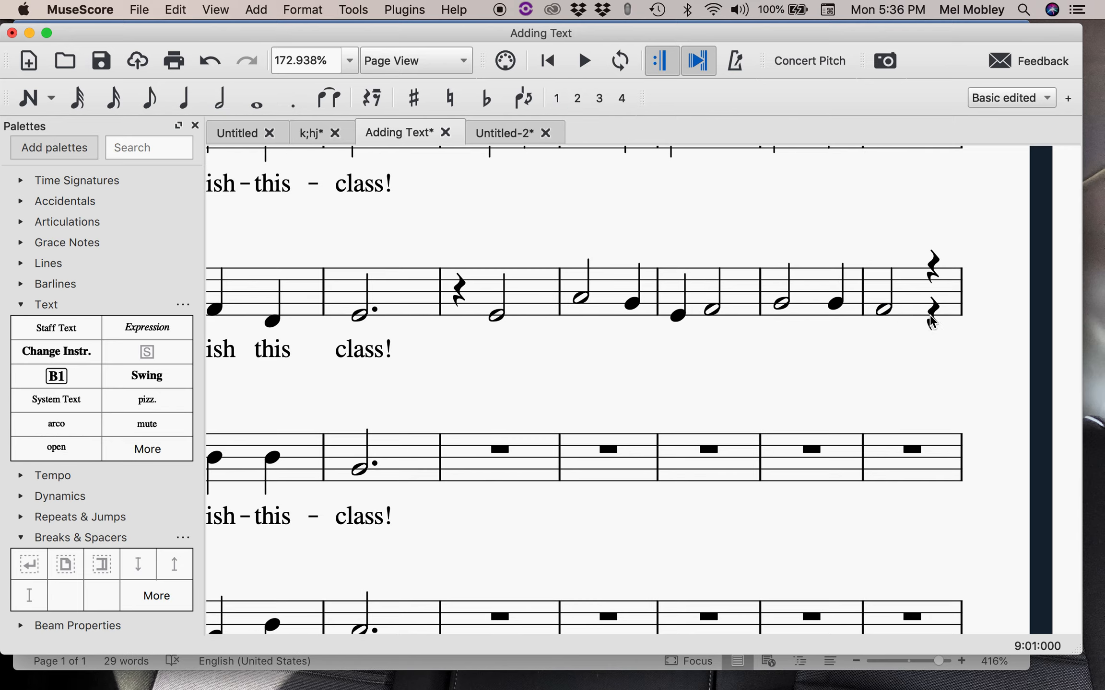
click(931, 316)
key(Delete)
- Copy the hyphenated line "I- want- to- fi- nish- this- class!" from the Word document and return to MuseScore
scroll(691, 356, up, 3)
scroll(693, 360, up, 1)
scroll(692, 361, up, 5)
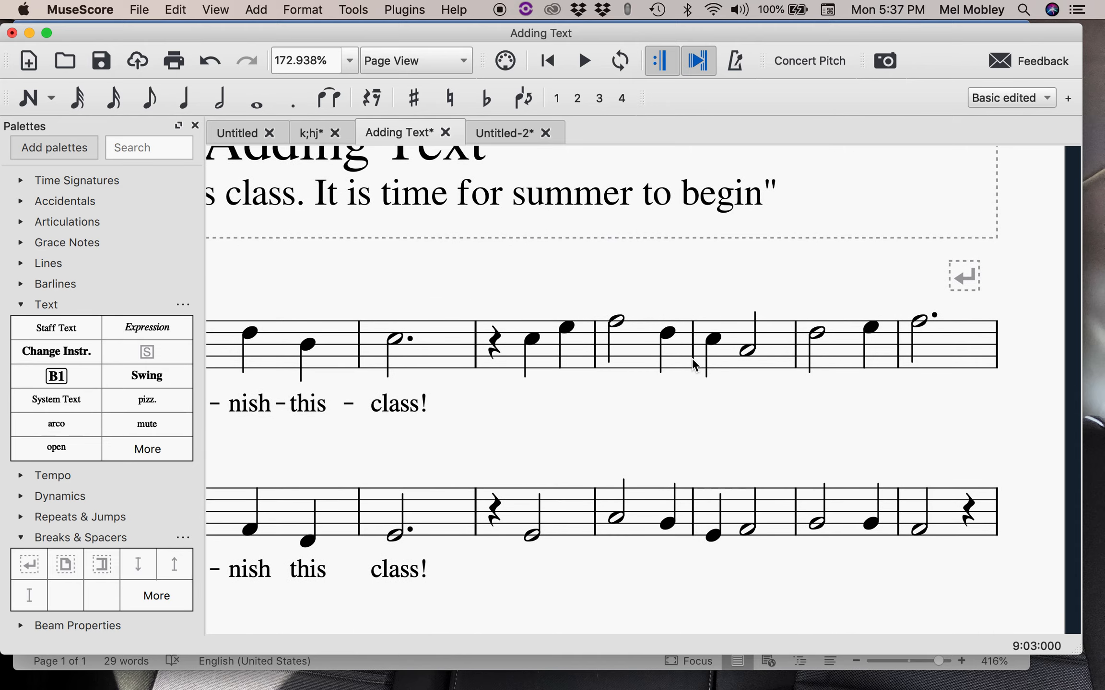
key(ctrl+Up)
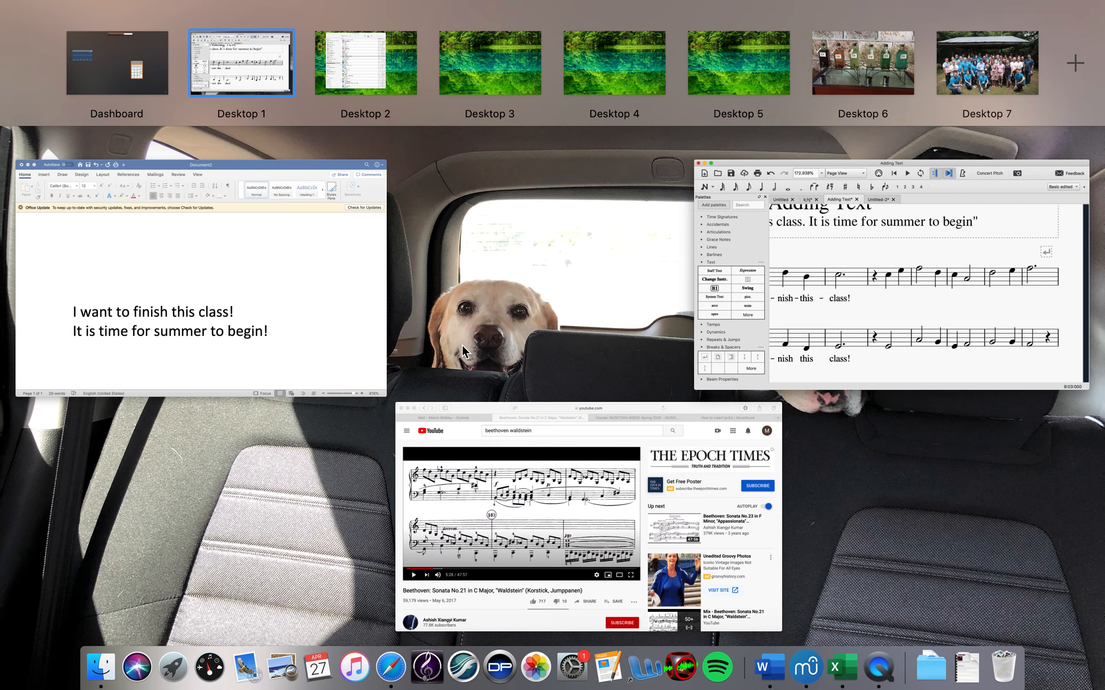
click(368, 335)
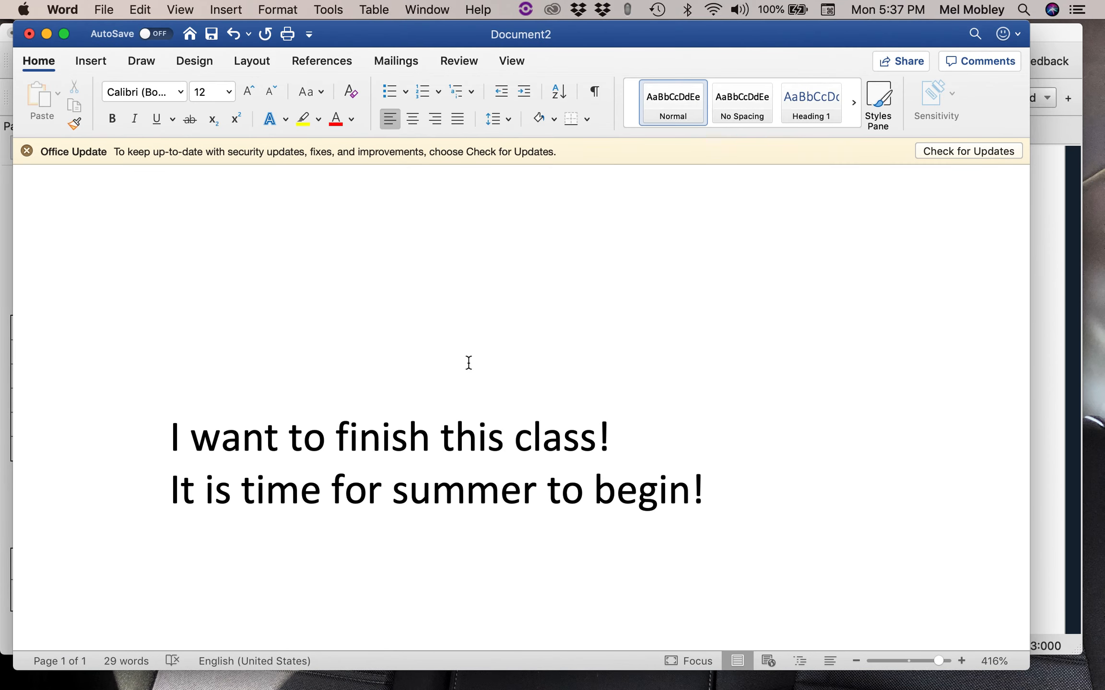
scroll(468, 363, down, 5)
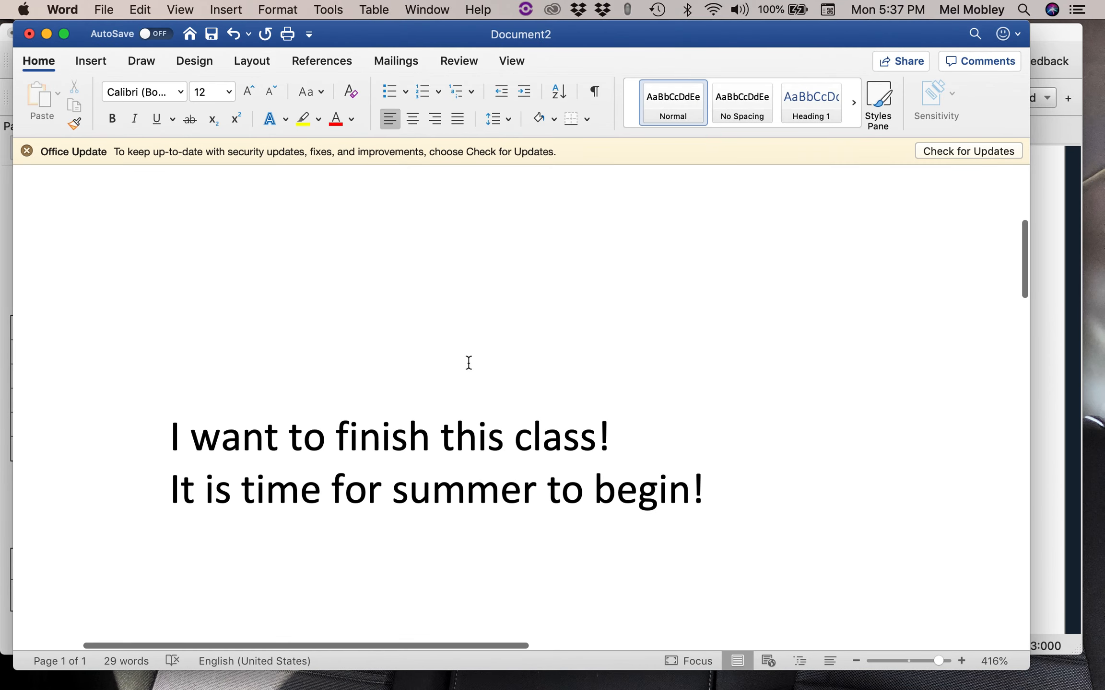
scroll(468, 363, down, 7)
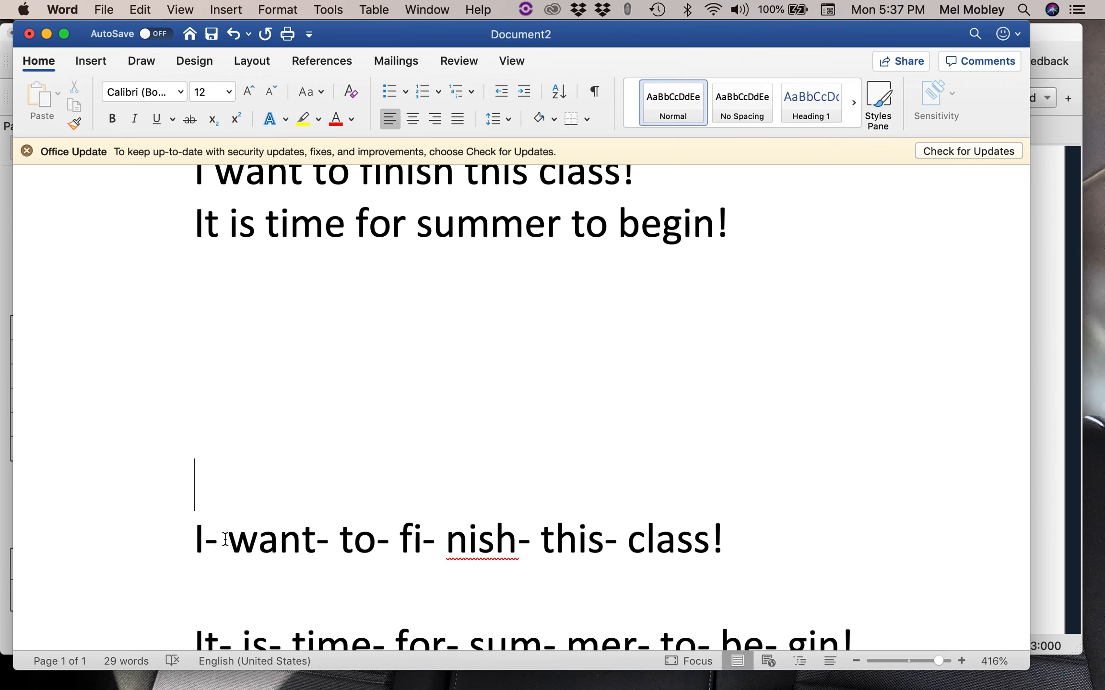
drag(722, 548, 181, 529)
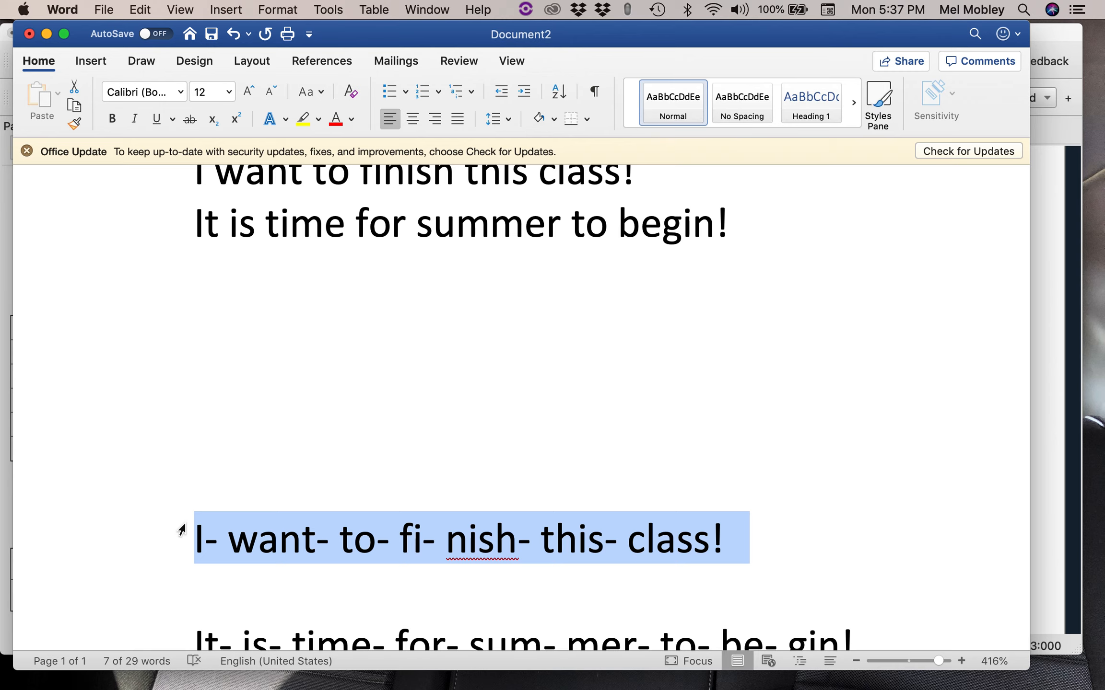
key(super+c)
click(1048, 258)
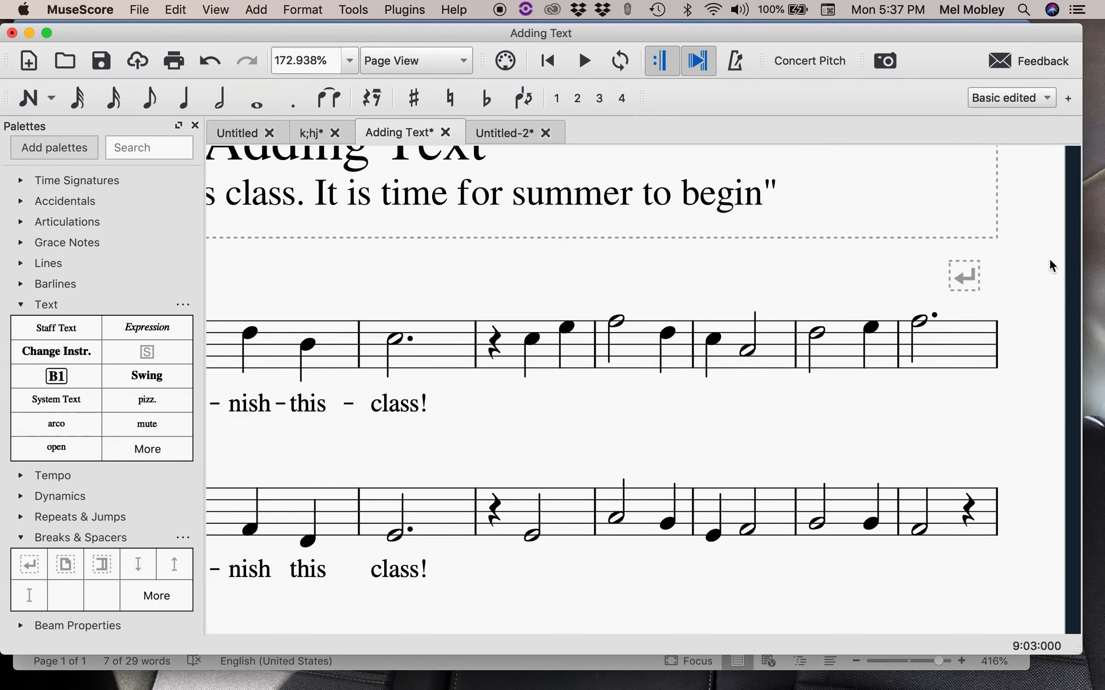
- Add the lyric syllables "I-want-to-fi-nish-" under the Soprano notes, starting on beat 2 of measure 5
click(534, 342)
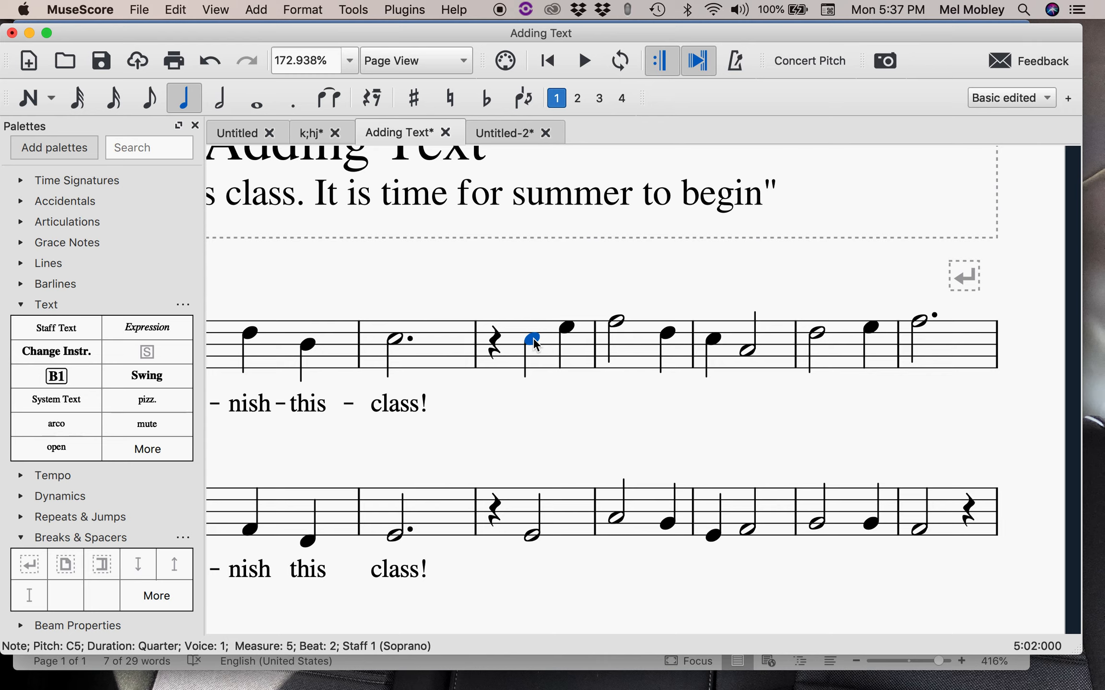
key(super+l)
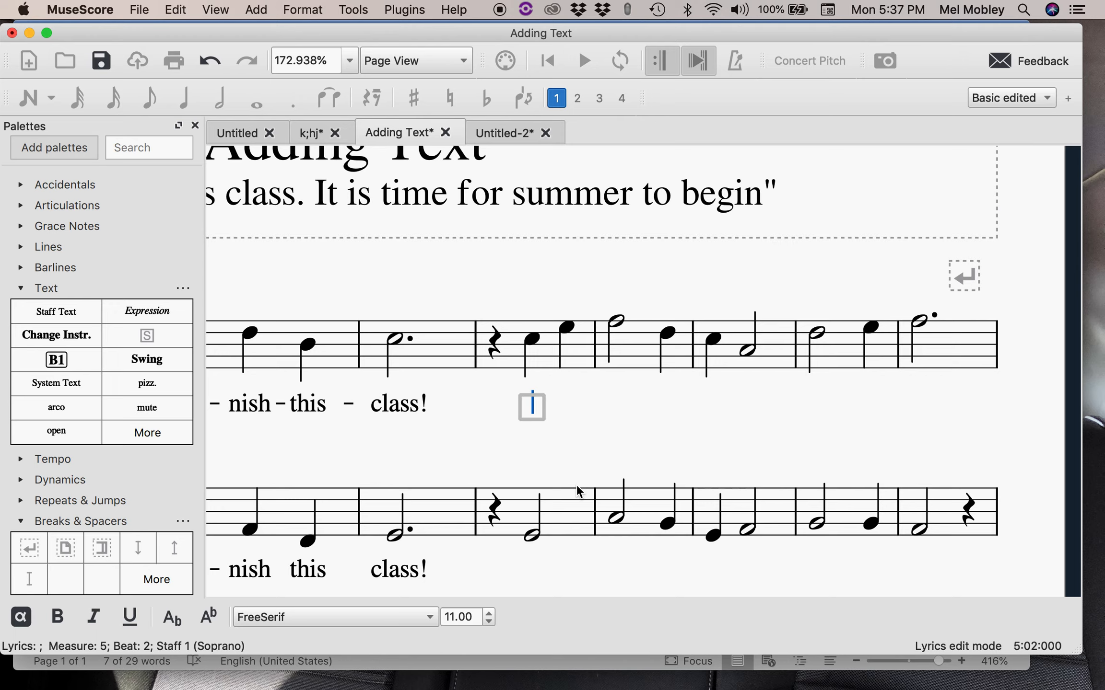
text(I-want - to - )
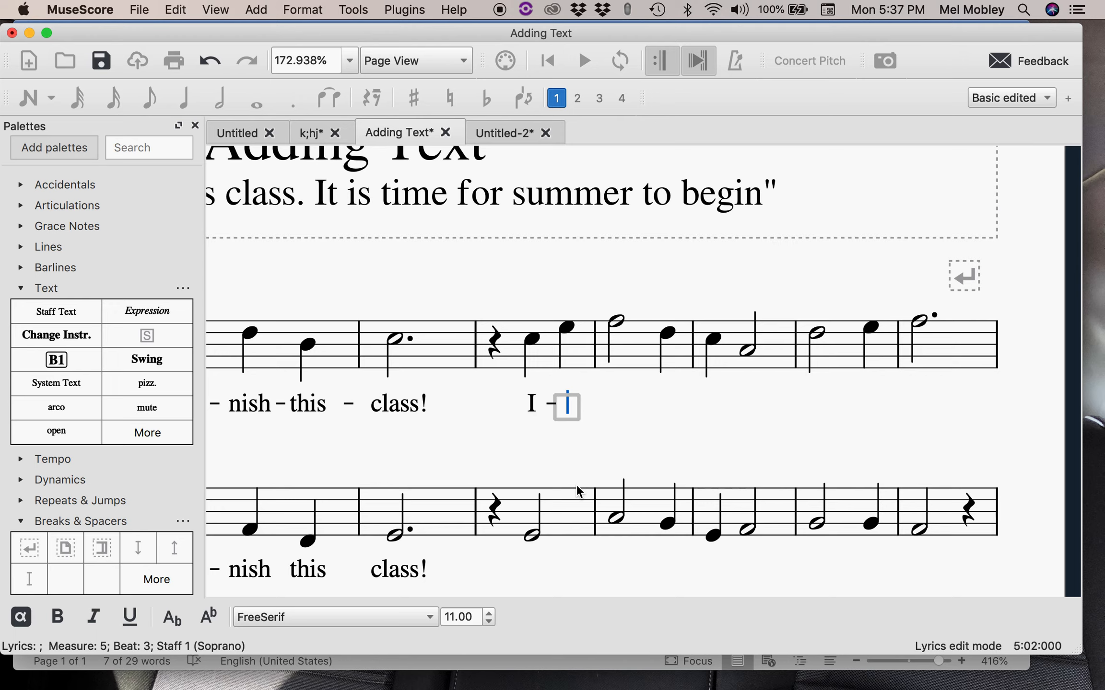
text(fi - nish-)
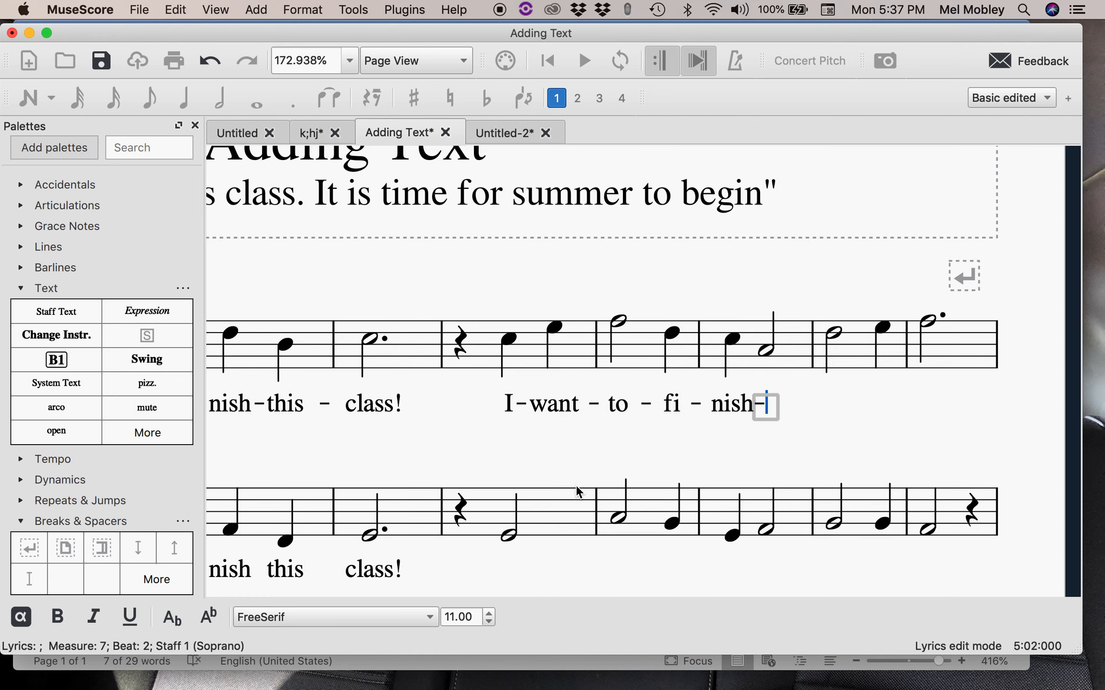
- Remove the syllables "I-want-to-fi-nish-" from under the Soprano notes in measures 5–7, keeping the notes themselves
click(728, 403)
key(Delete)
key(Delete)
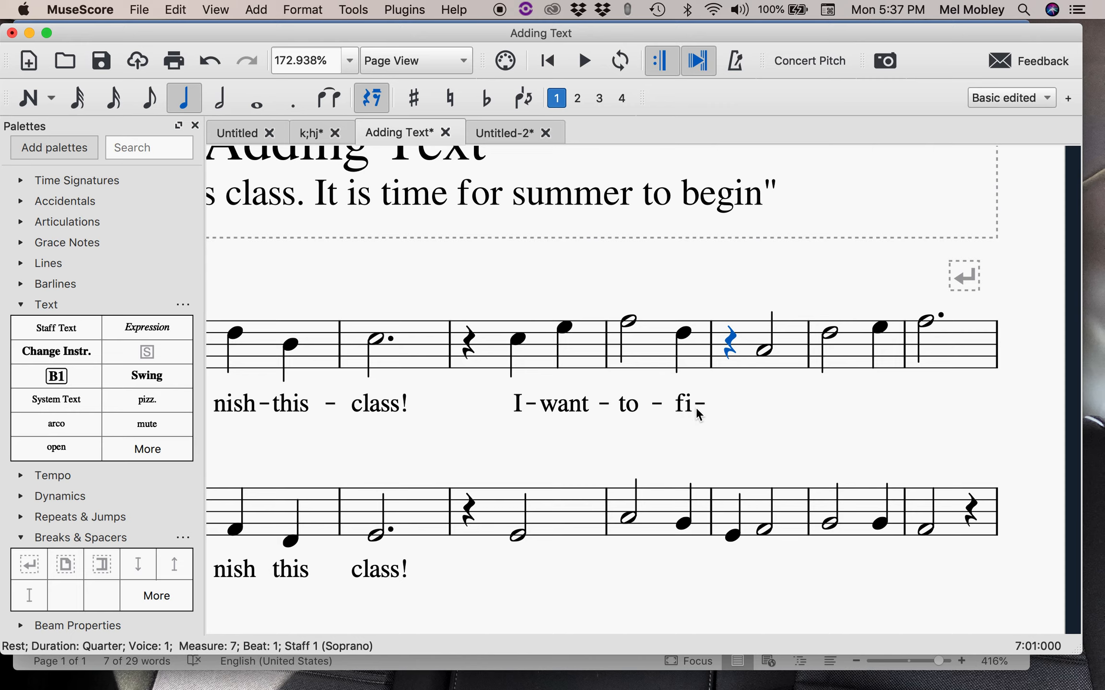
key(super+z)
click(687, 402)
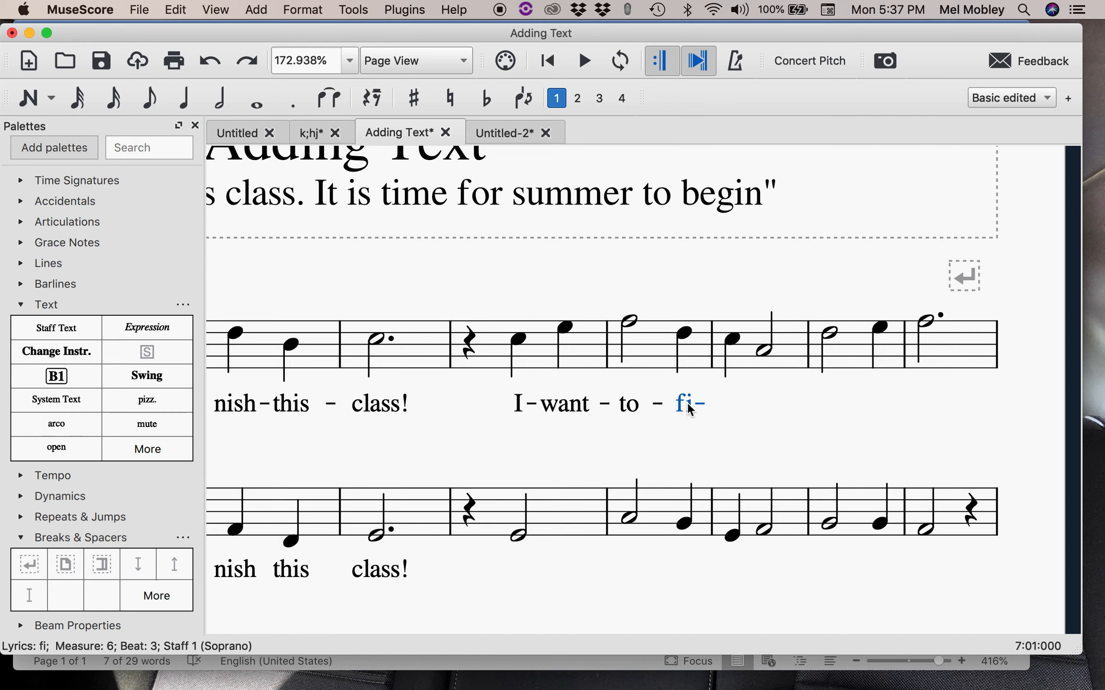
key(Delete)
click(641, 407)
key(Delete)
click(589, 405)
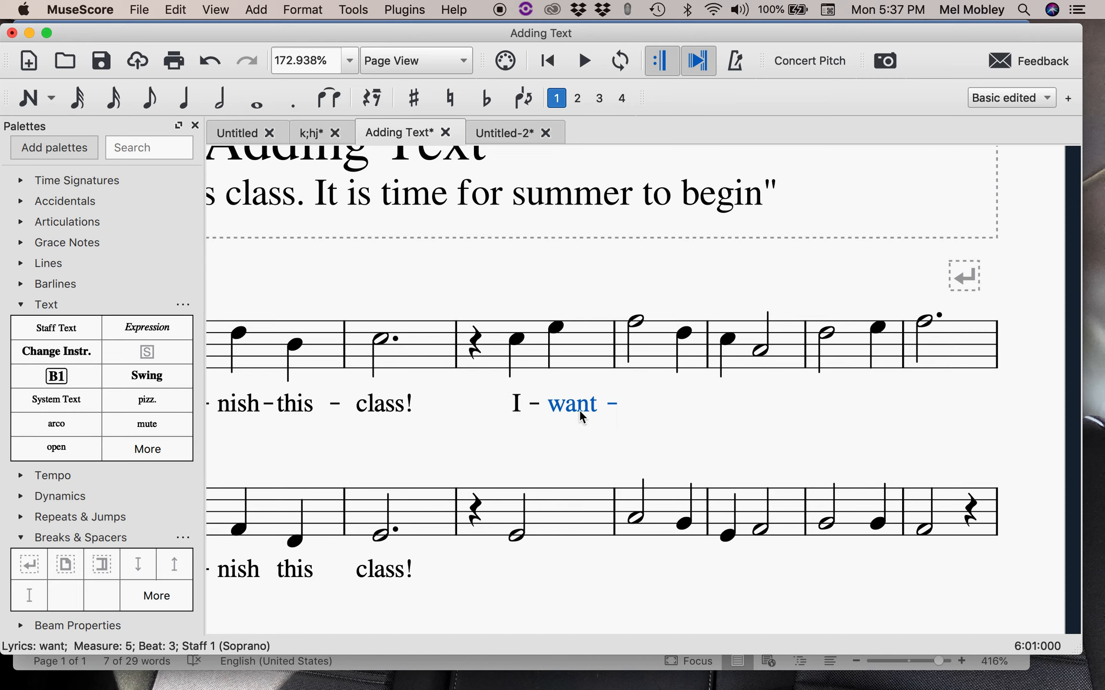
key(Delete)
click(531, 406)
key(Delete)
- Copy the hyphenated line "It- is- time- for- sum- mer- to- be- gin!" from the Word document and return to MuseScore
key(ctrl+Up)
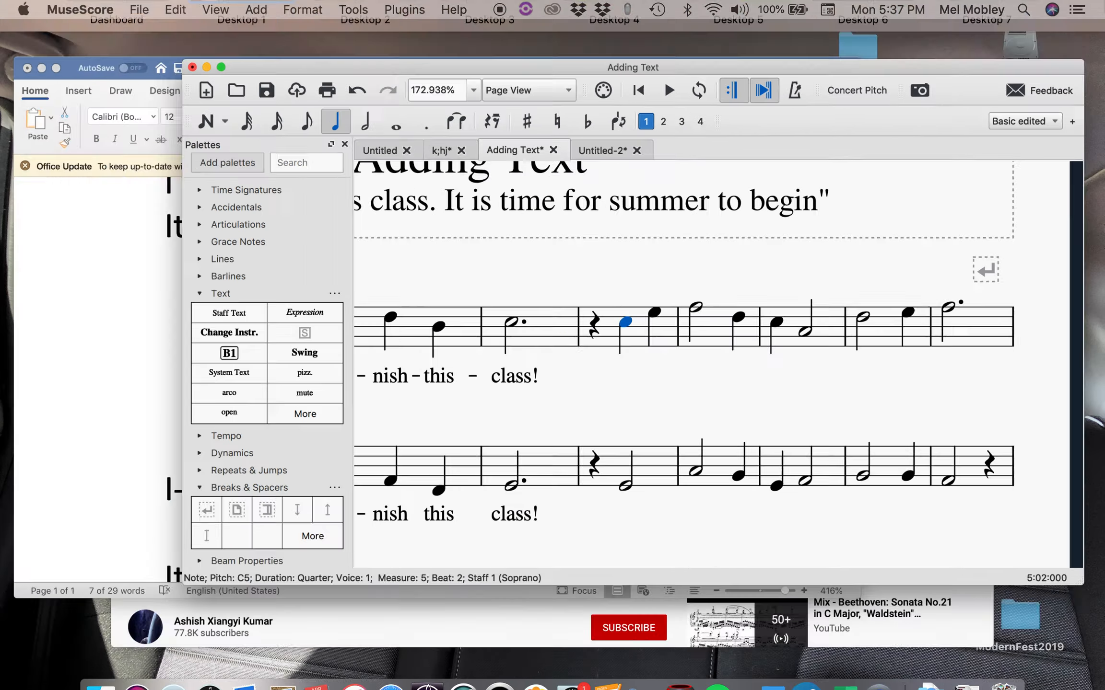
click(278, 325)
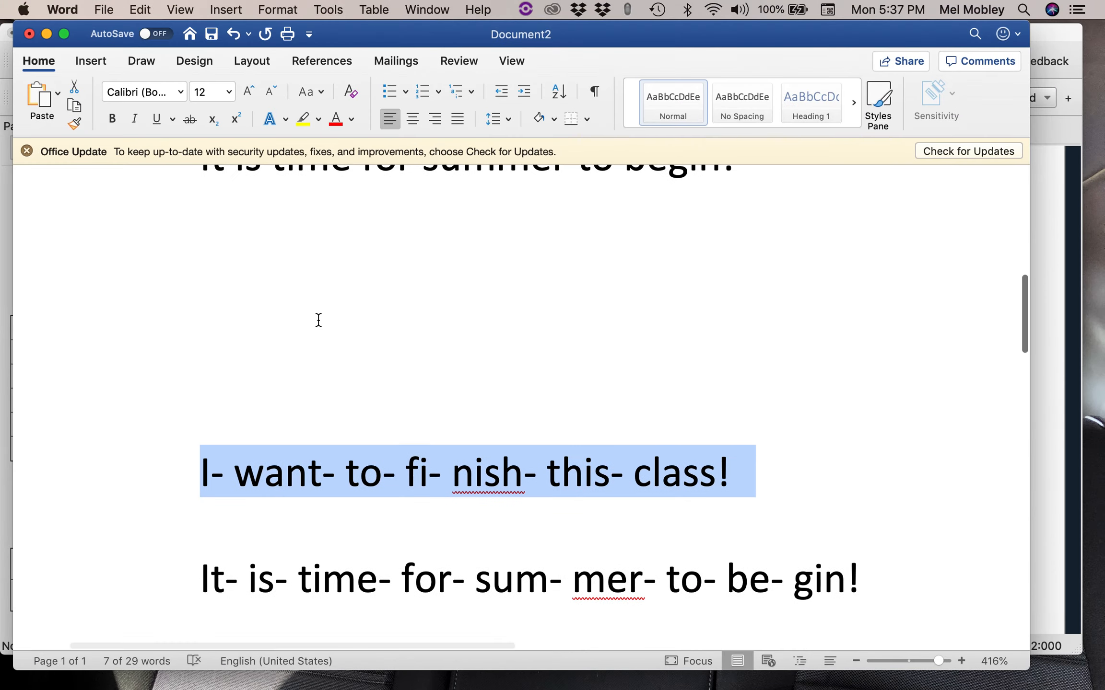
drag(886, 562, 203, 586)
key(super+c)
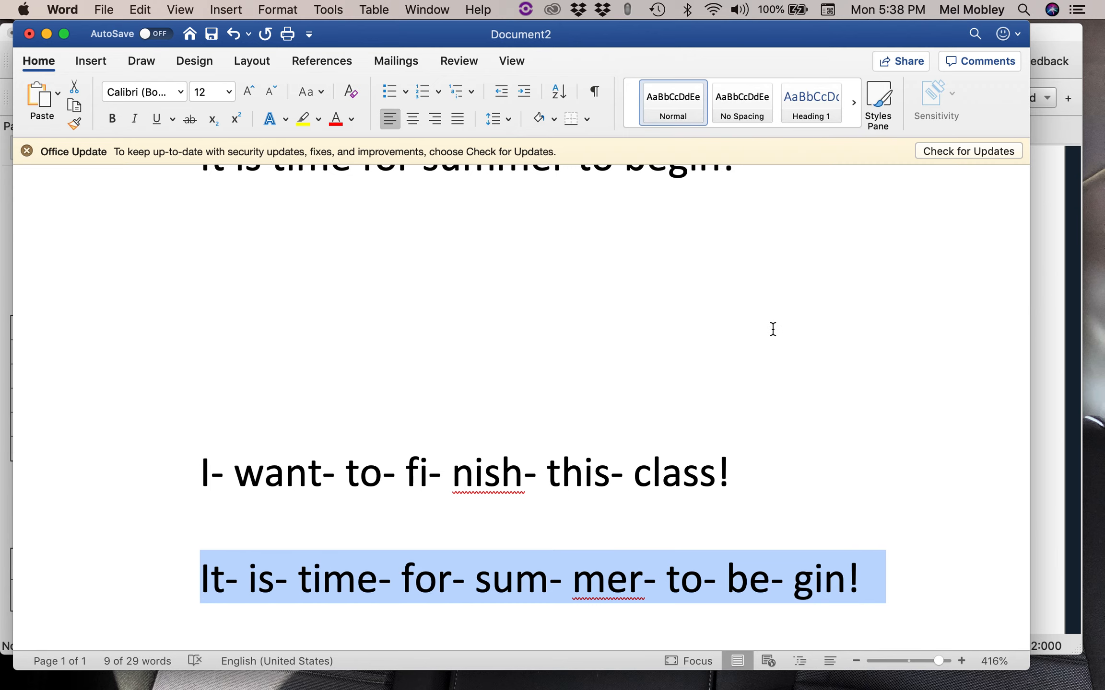
click(1041, 245)
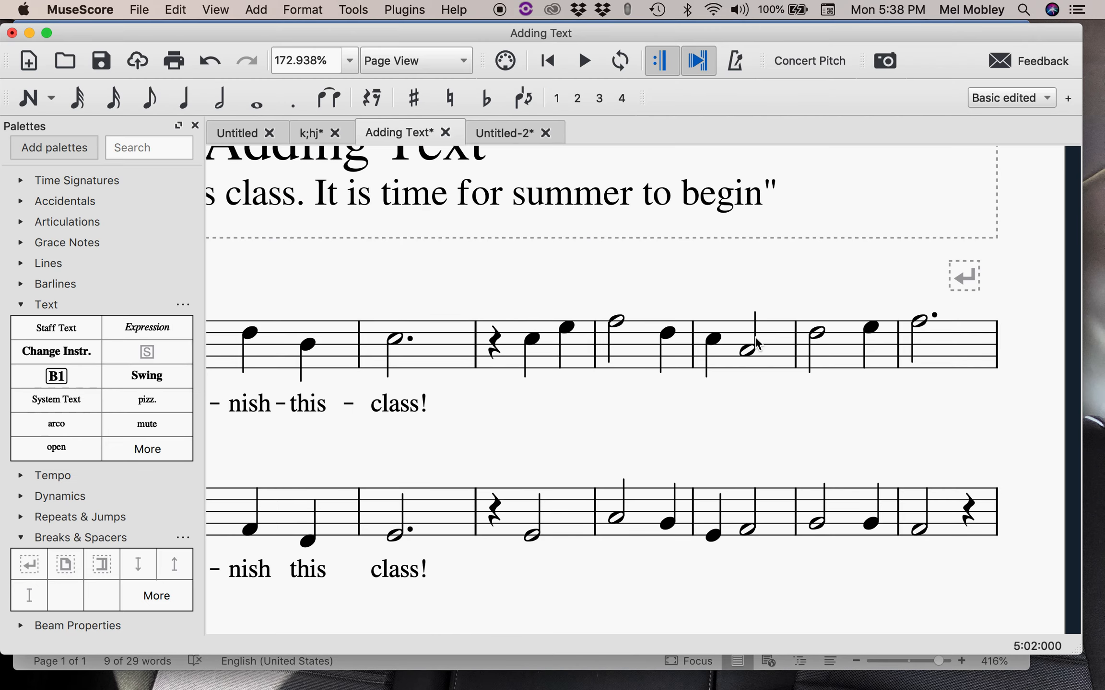
- Paste the lyrics "It-is-time-for-sum-mer-to-be-gin!" syllable by syllable under the Soprano notes from beat 2 of measure 5 to measure 9
click(532, 340)
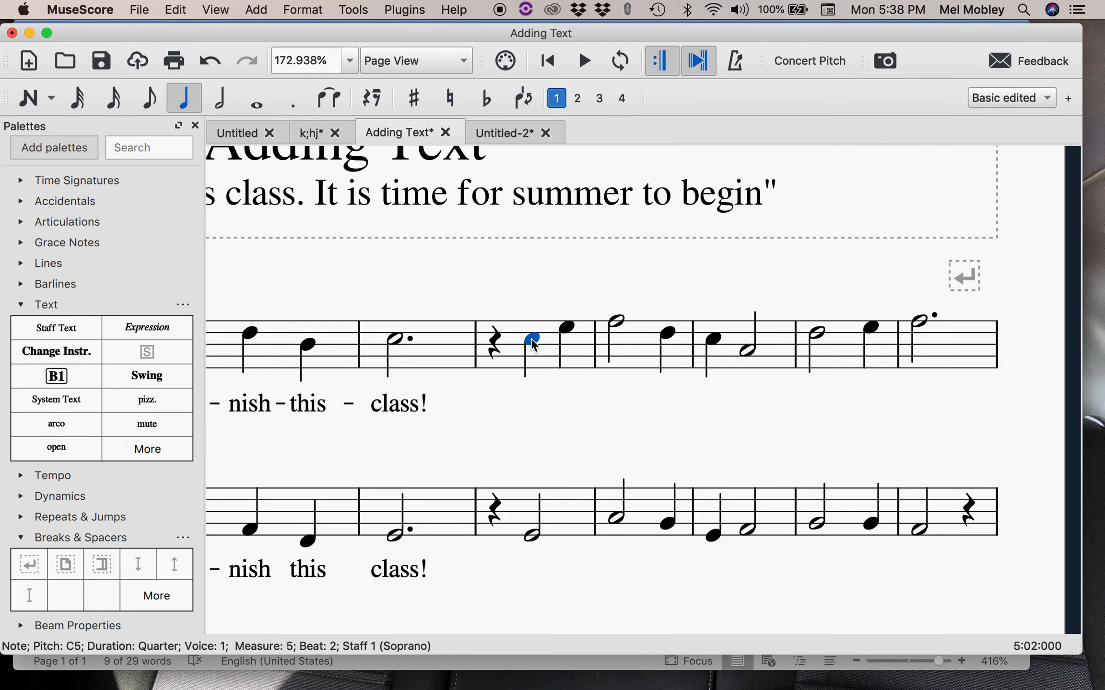
key(super+l)
key(super+v)
key(super+v)
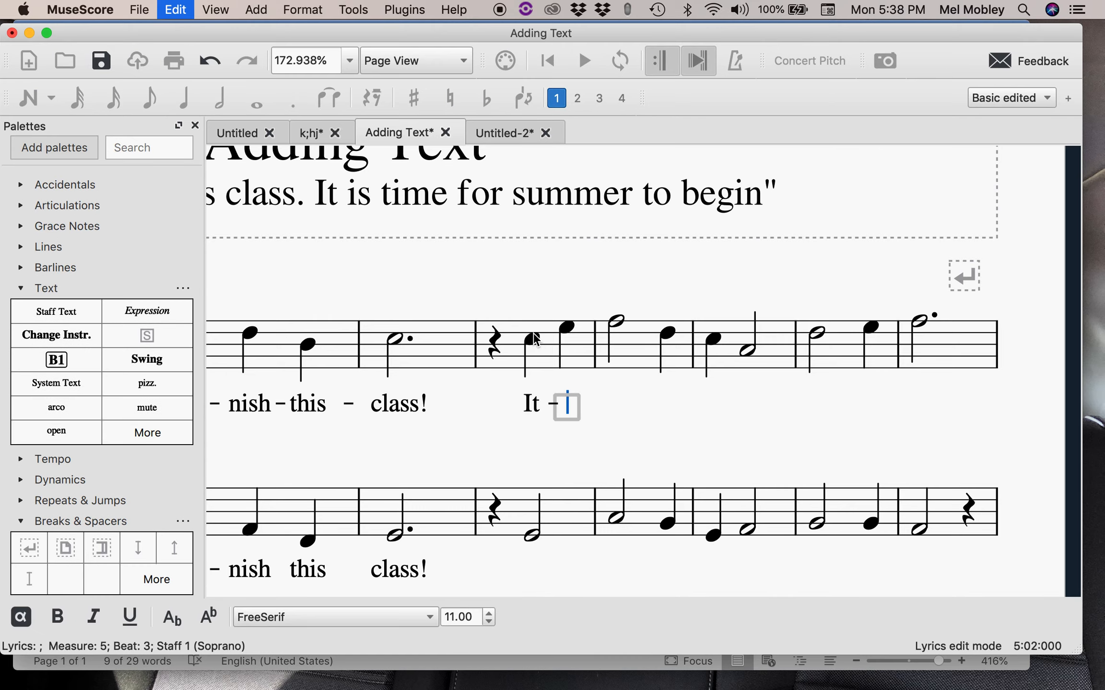
key(super+v)
key(super+v)
key(super+v)
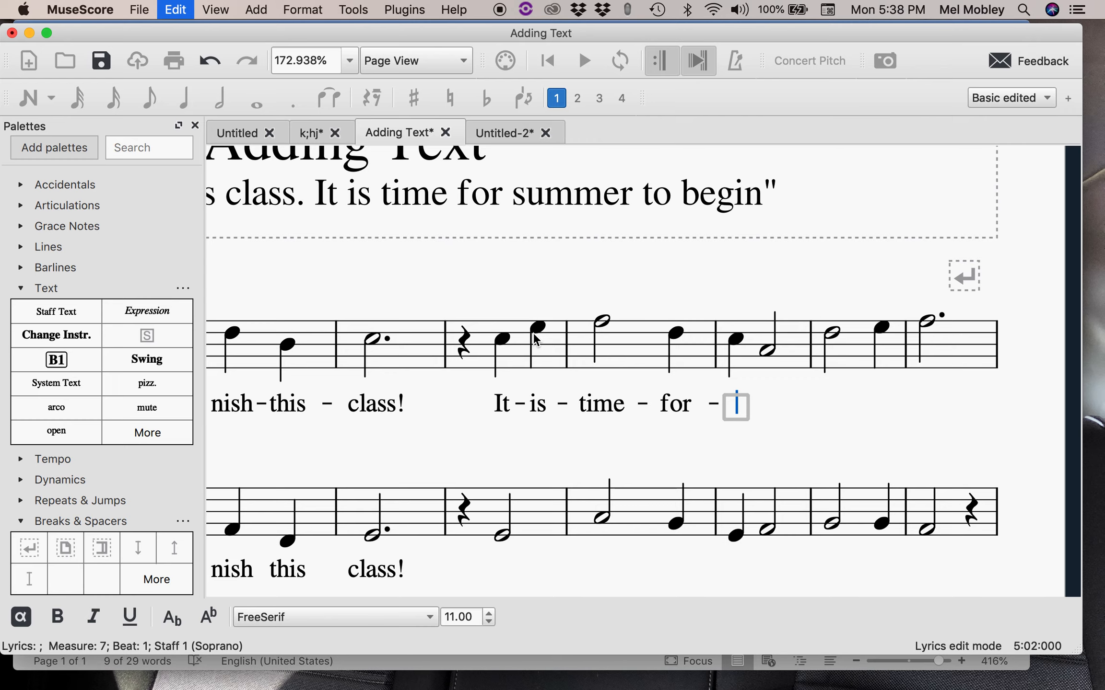
key(super+v)
key(super+v)
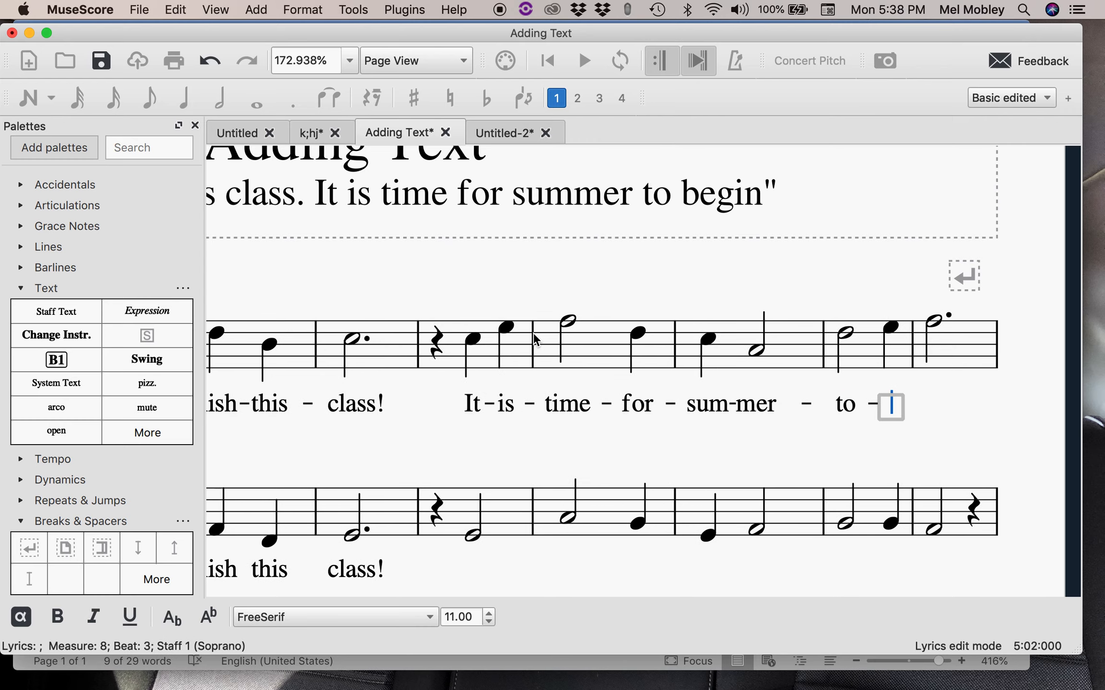
key(super+v)
key(super+v)
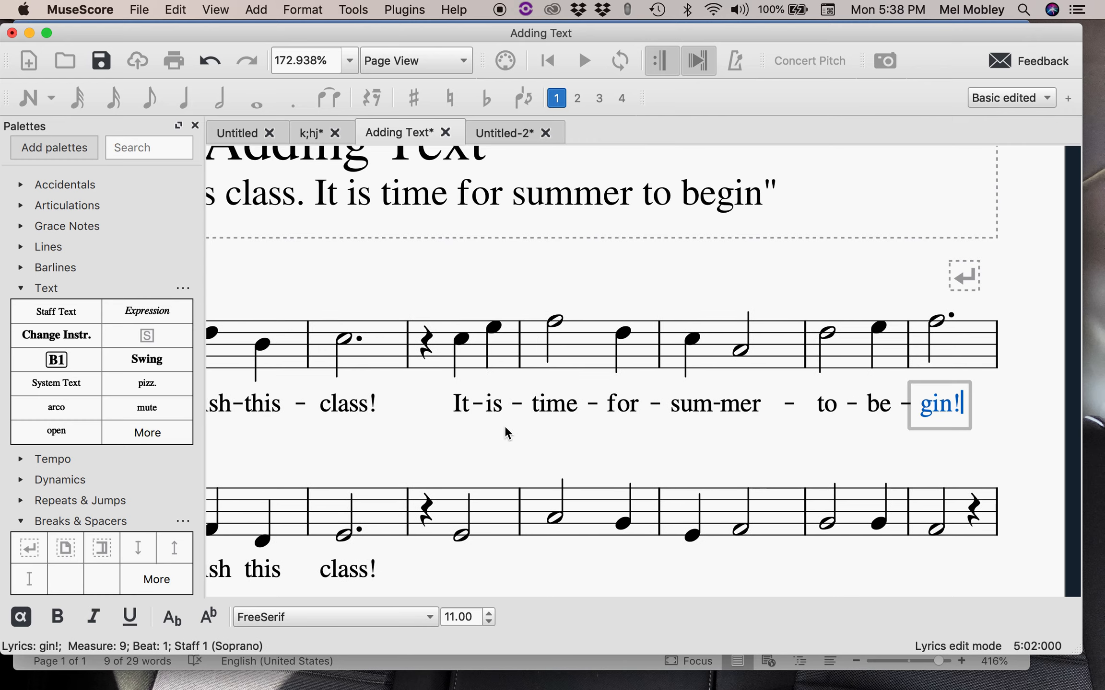
key(Escape)
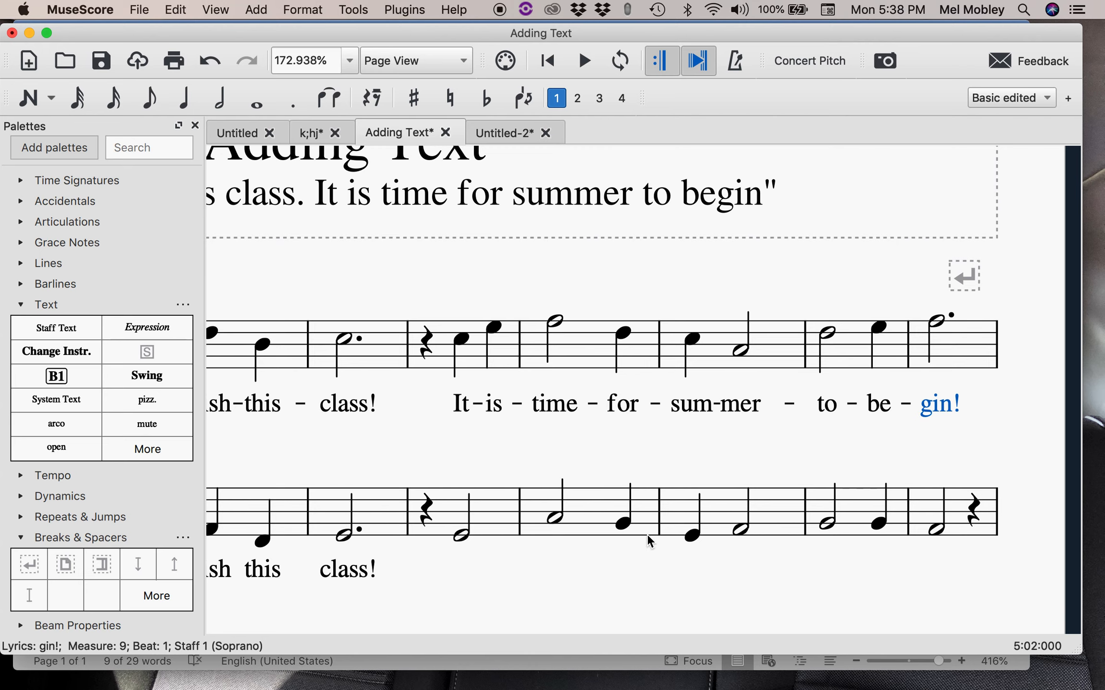
- Replace the half note on beat 2 of measure 5 in the Alto staff with two E4 quarter notes
scroll(647, 535, down, 2)
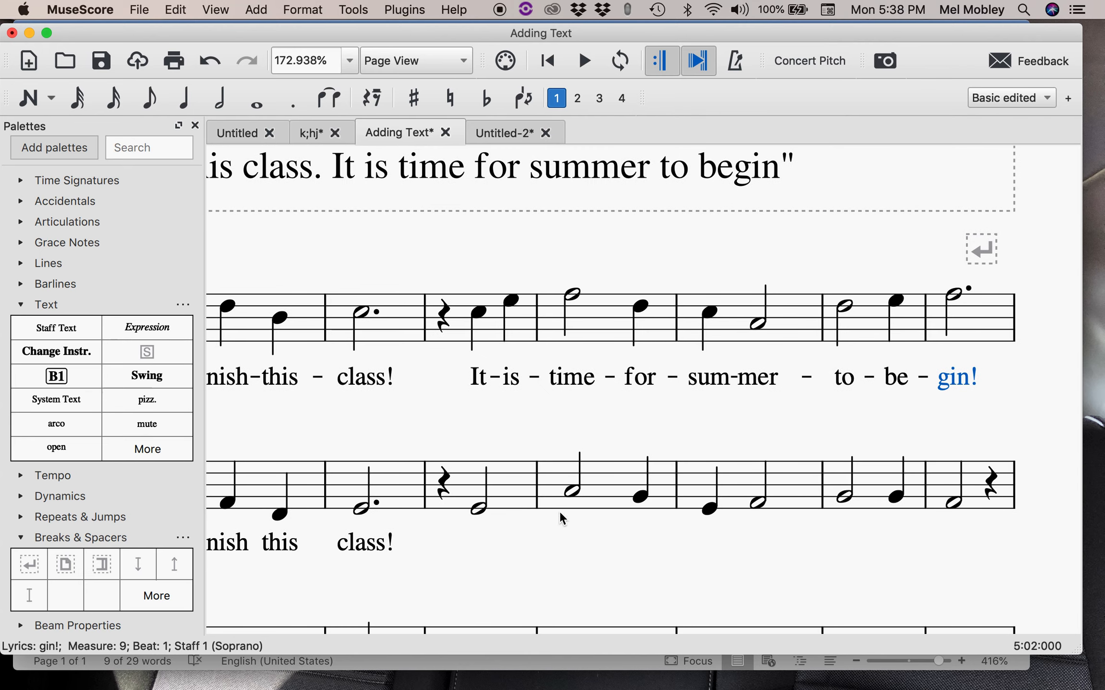
click(482, 511)
key(5)
key(n)
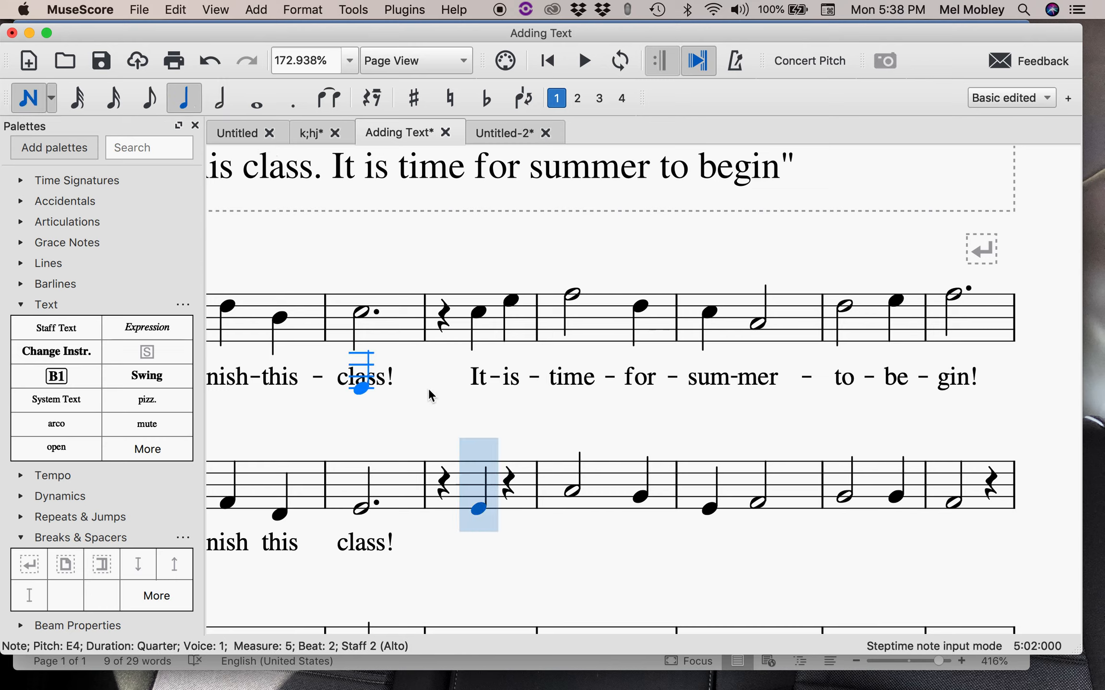
click(529, 509)
key(Escape)
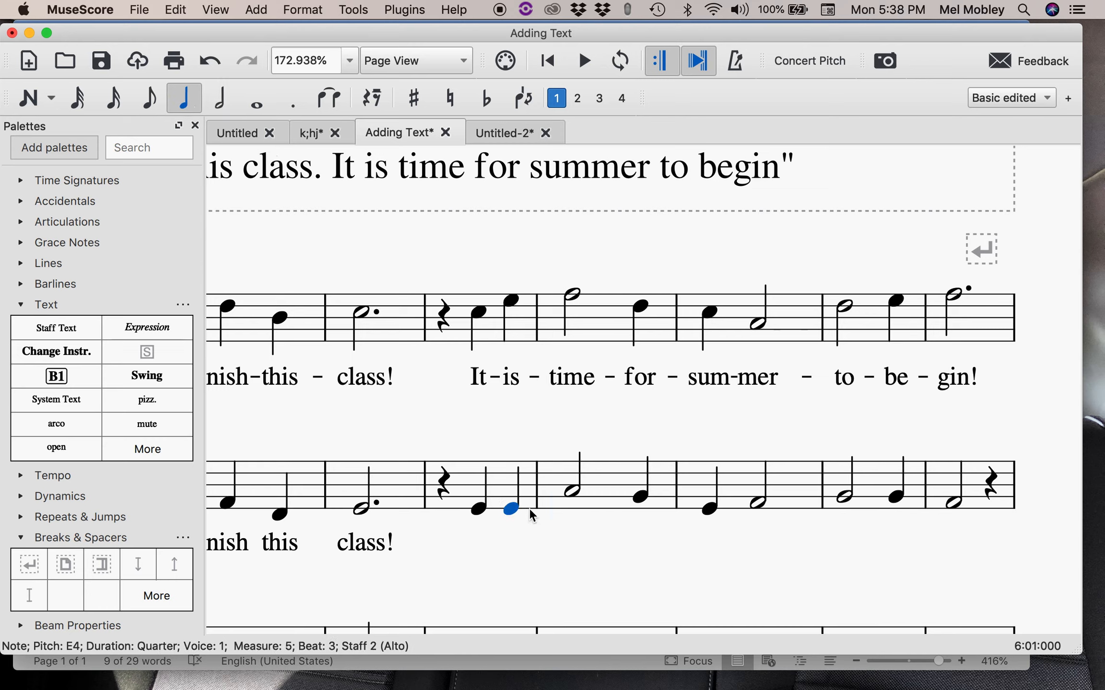
- Open lyrics entry at beat 2 of measure 5 in the Alto staff, then copy the line "It- is- time- for- sum- mer- to- be- gin!" from the Word document
click(481, 511)
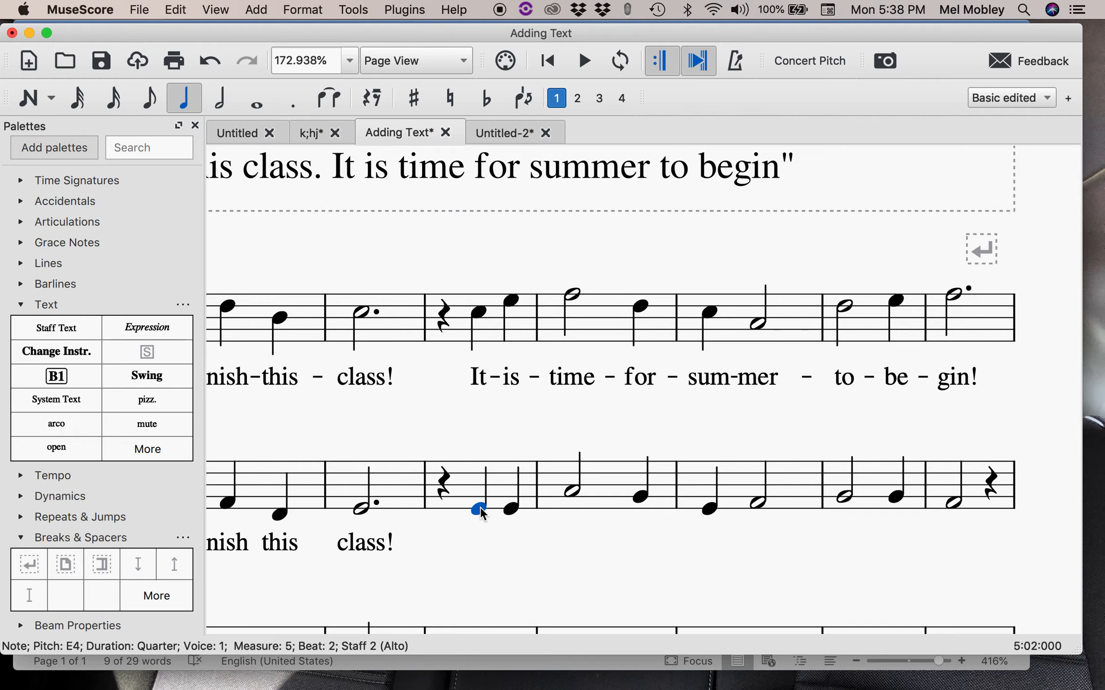
key(super+l)
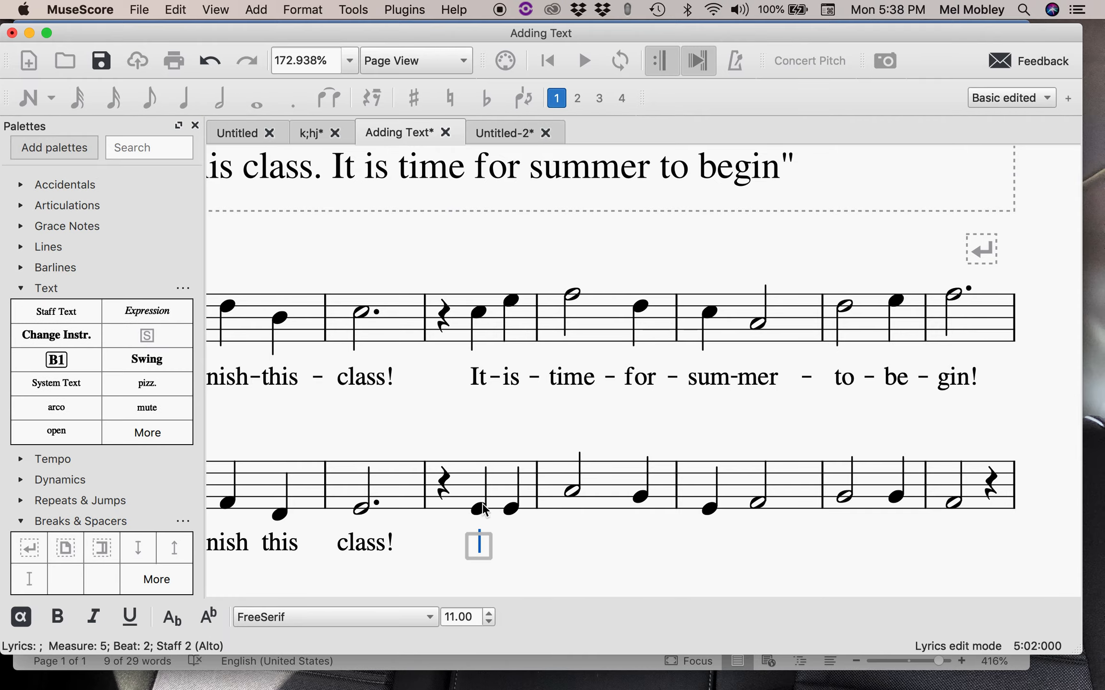
key(ctrl+Up)
click(263, 276)
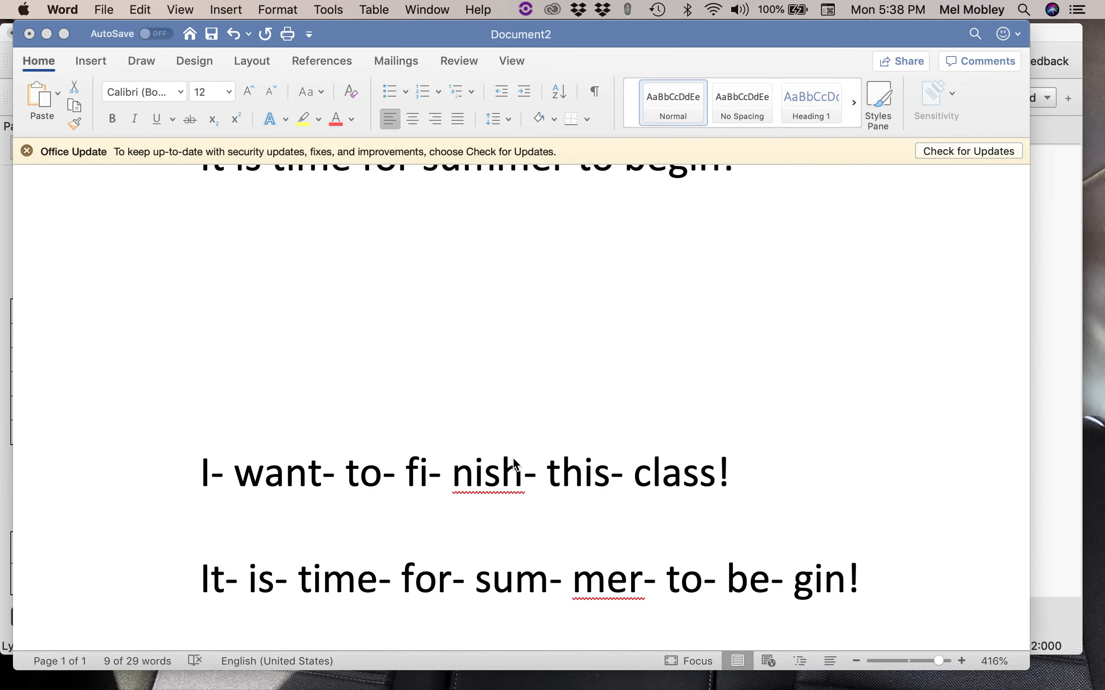
key(super+c)
key(ctrl+Up)
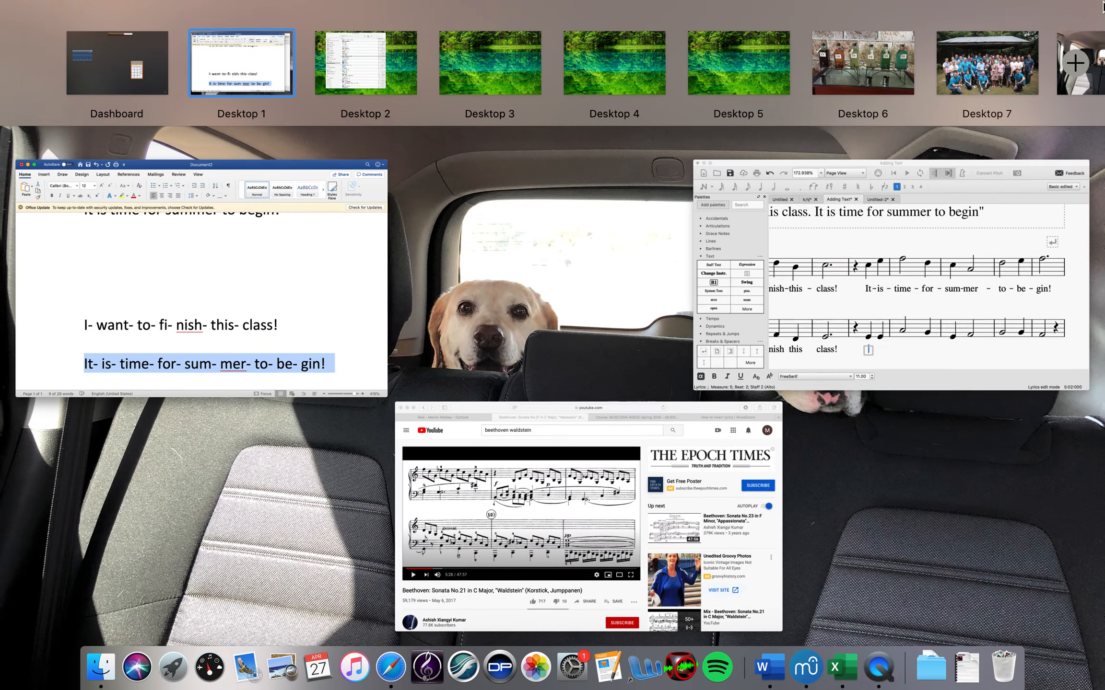
click(801, 253)
- Paste the lyrics "It-is-time-for-sum-mer-to-be-gin!" syllable by syllable under the Alto notes from beat 2 of measure 5 to measure 9
key(super+v)
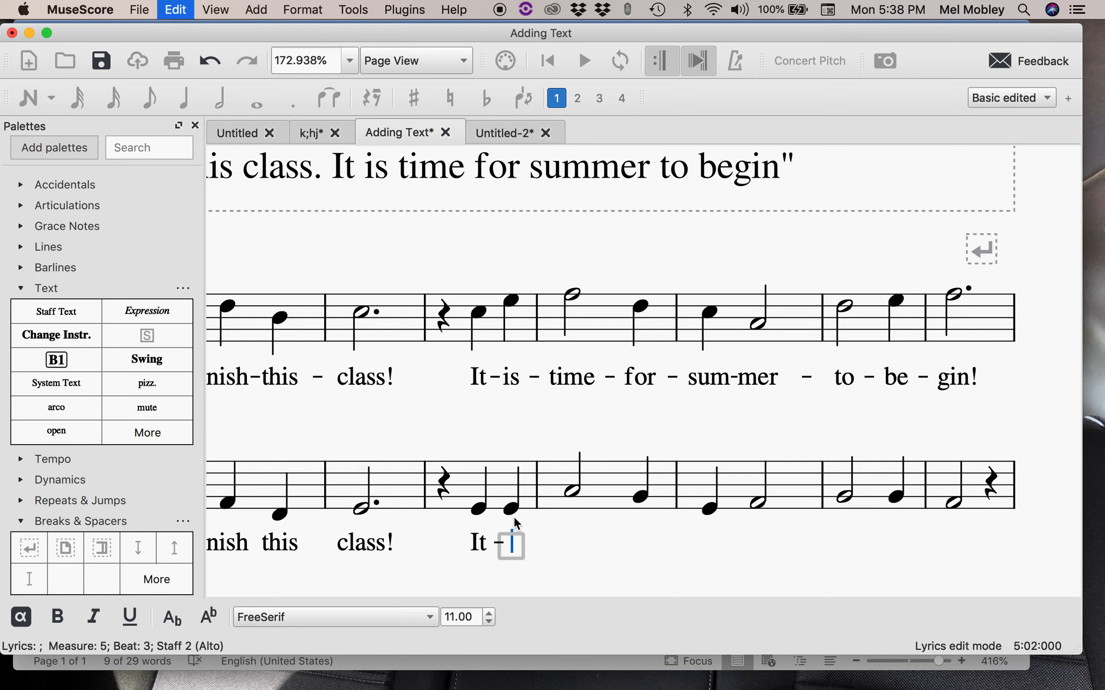
key(super+v)
key(super+v)
key(super+v)
key(super+v)
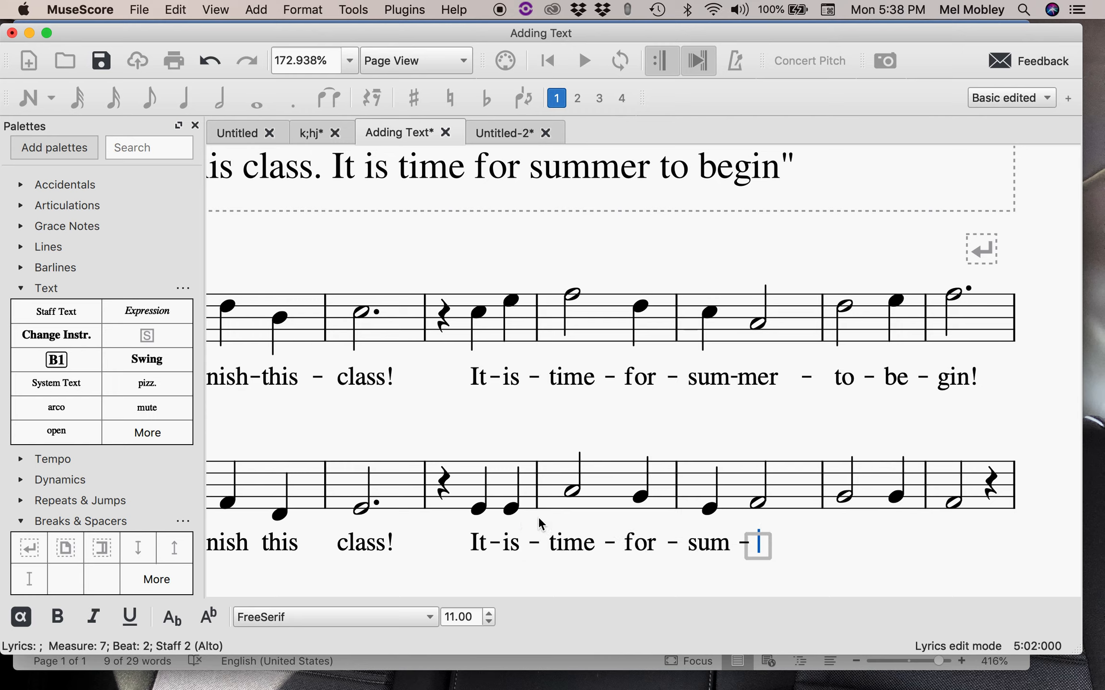
key(super+v)
key(super+v)
key(super+v)
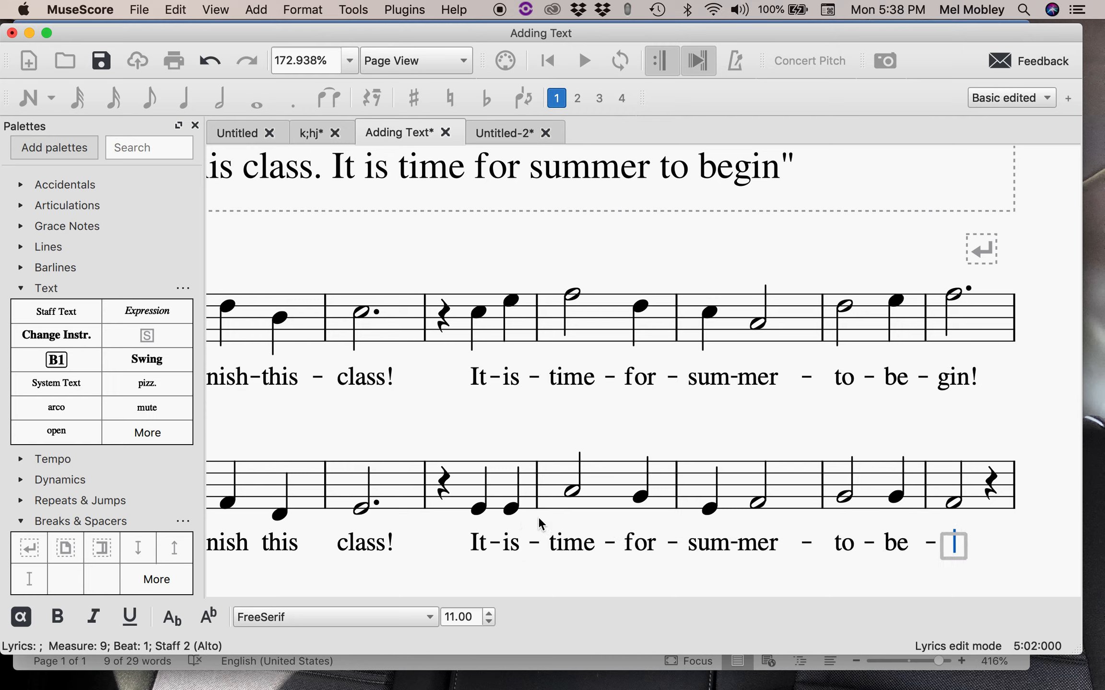
key(super+v)
- Copy measures 5–9 of the lowest staff, below the Bass, into the Tenor staff starting at measure 5
scroll(538, 516, down, 4)
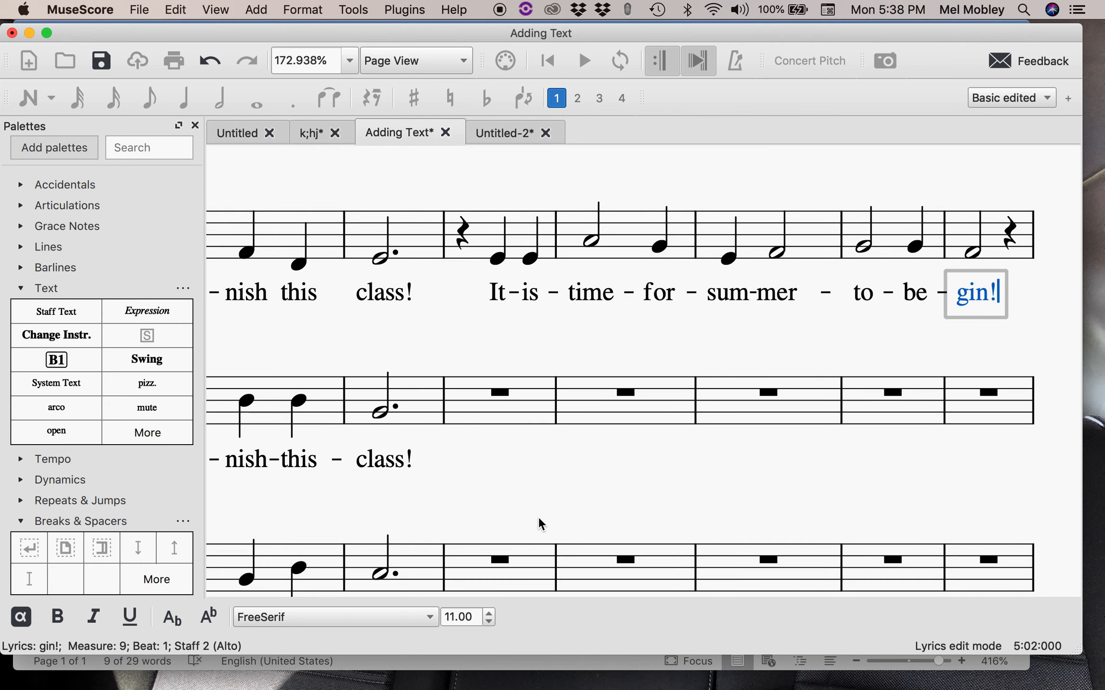
scroll(537, 516, down, 5)
scroll(538, 516, down, 3)
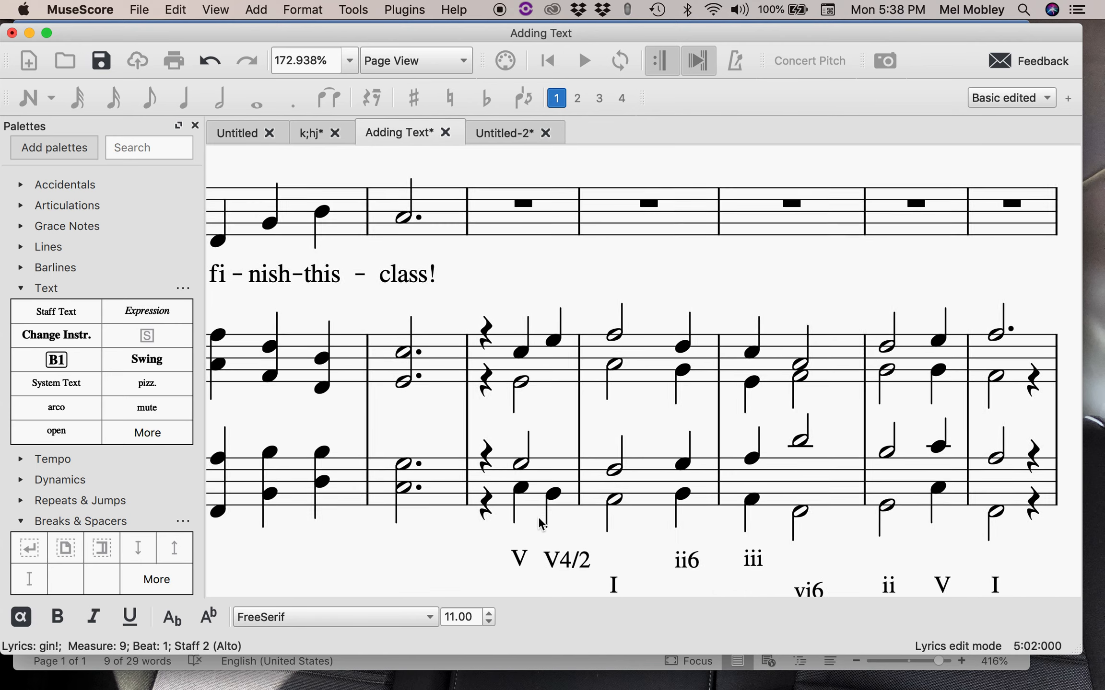
click(539, 463)
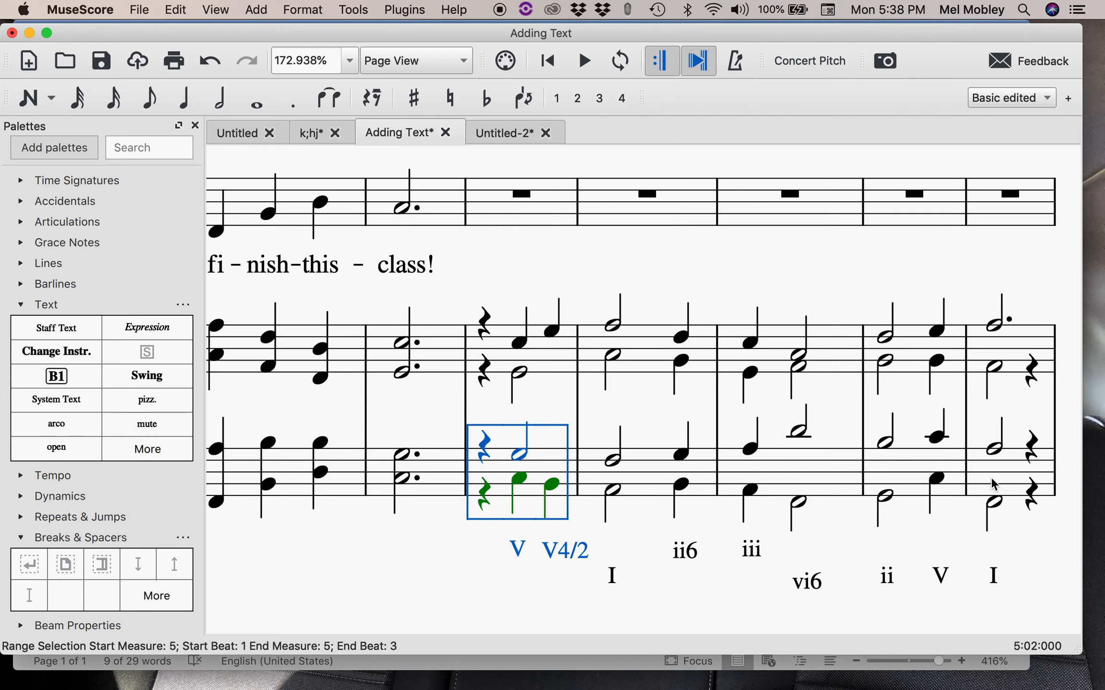
shift+click(1037, 482)
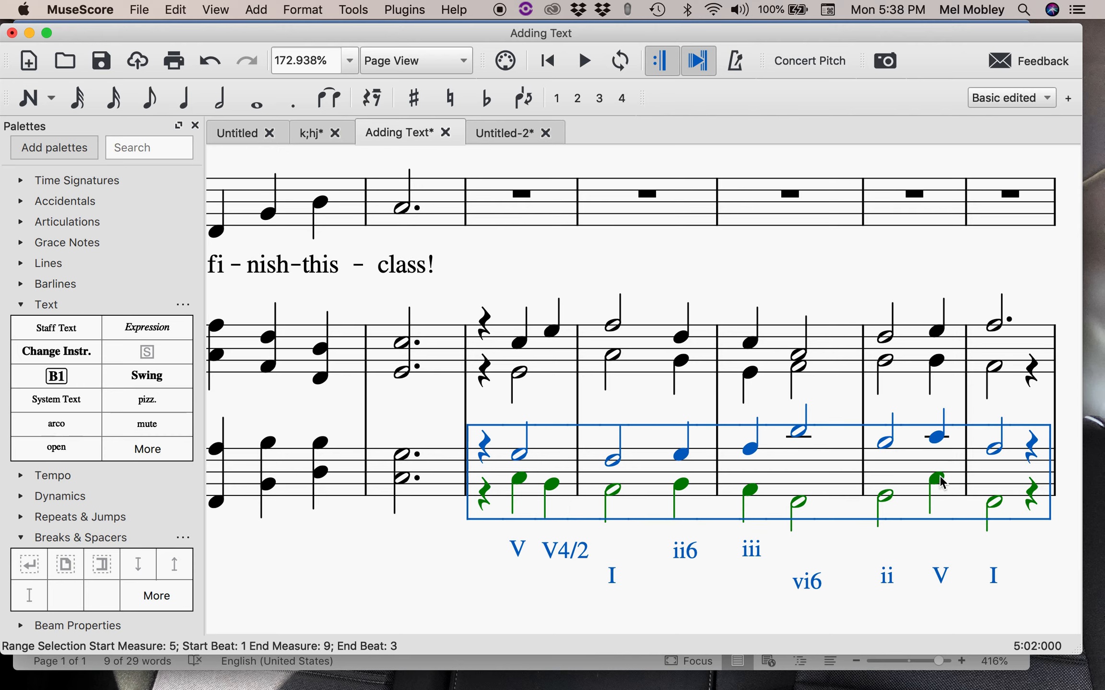
scroll(743, 396, up, 5)
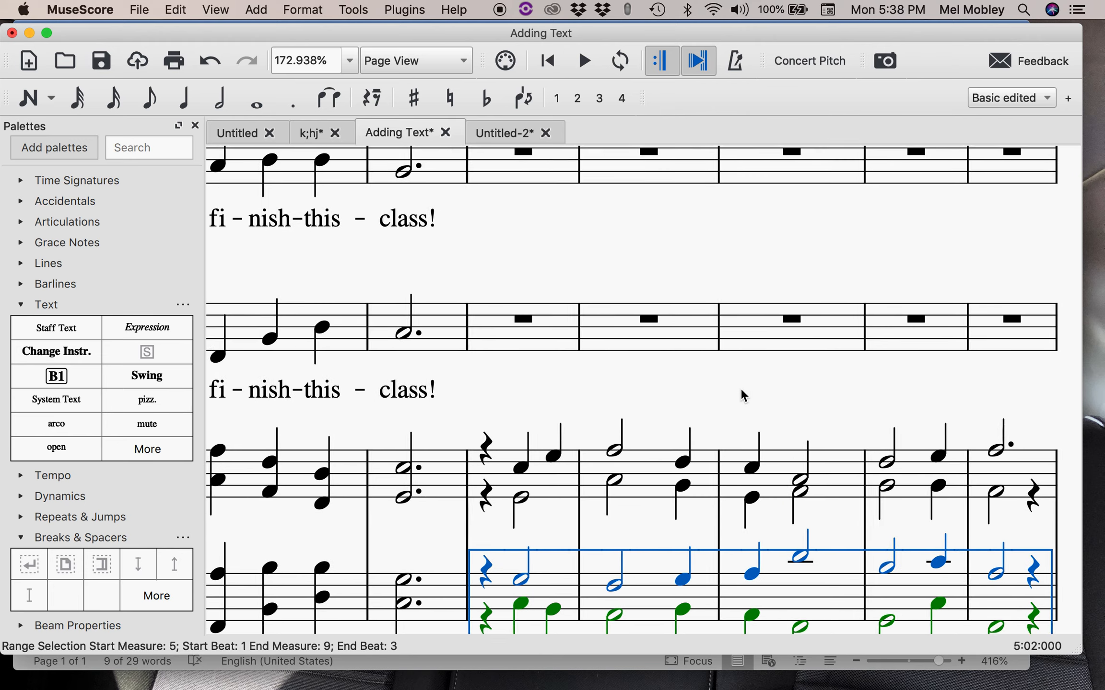
click(513, 247)
key(super+v)
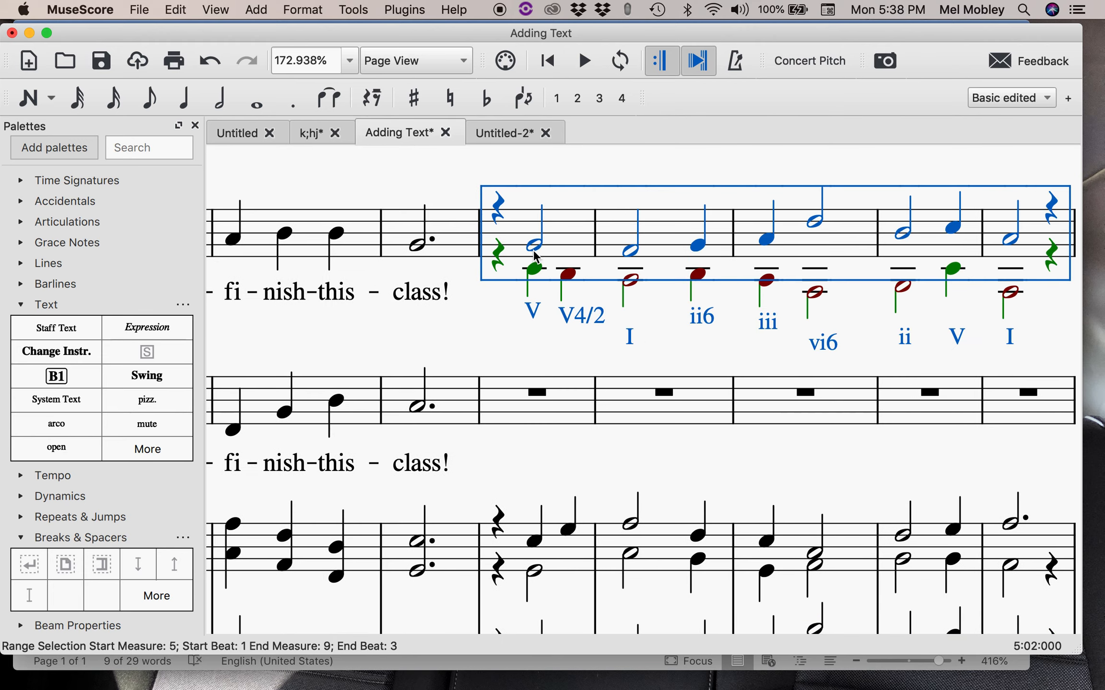
- Delete all the Roman numeral chord labels, from V and V4/2 to the final I, under the Tenor staff in measures 5–9
click(535, 269)
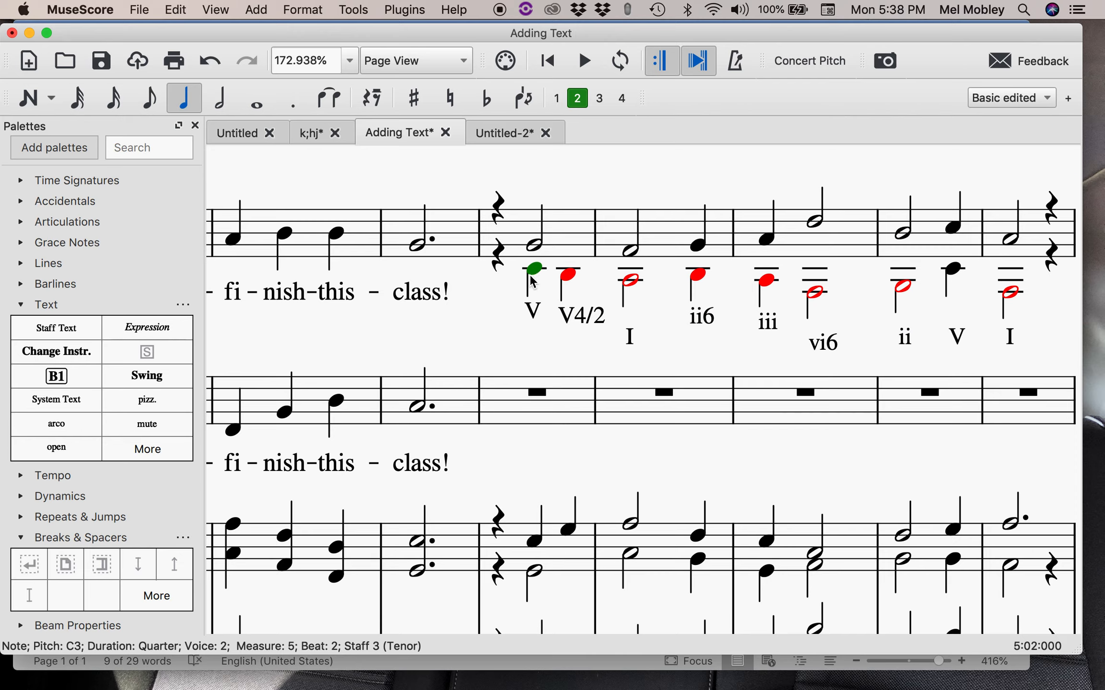
click(533, 314)
key(Delete)
click(580, 316)
key(Delete)
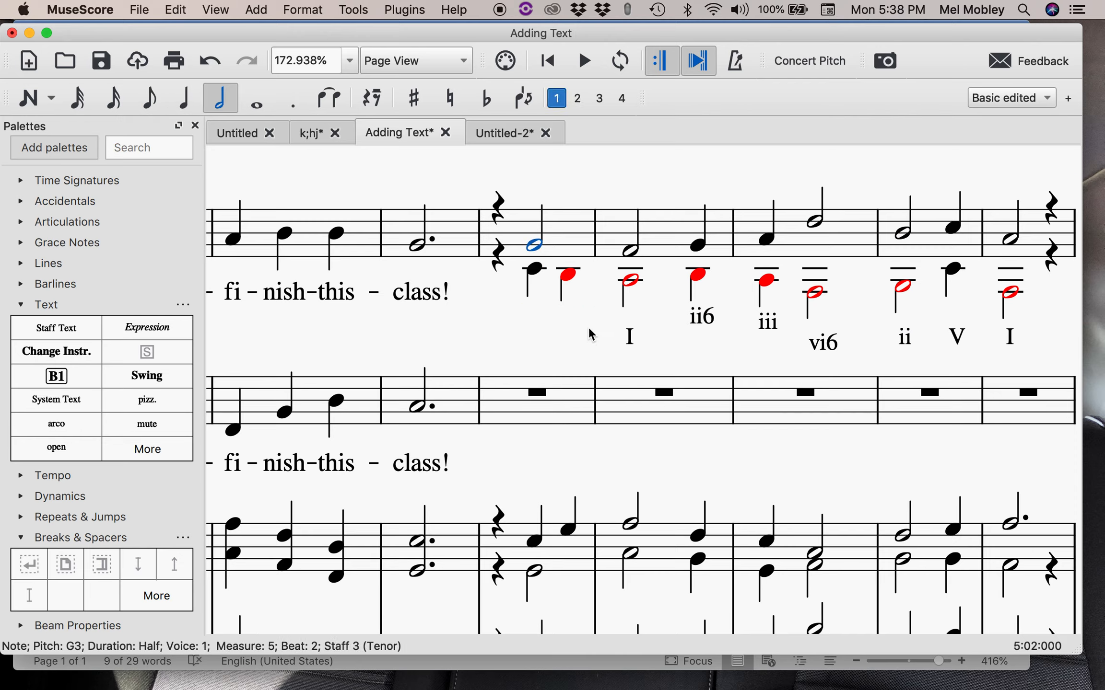
click(629, 336)
key(Delete)
click(701, 317)
key(Delete)
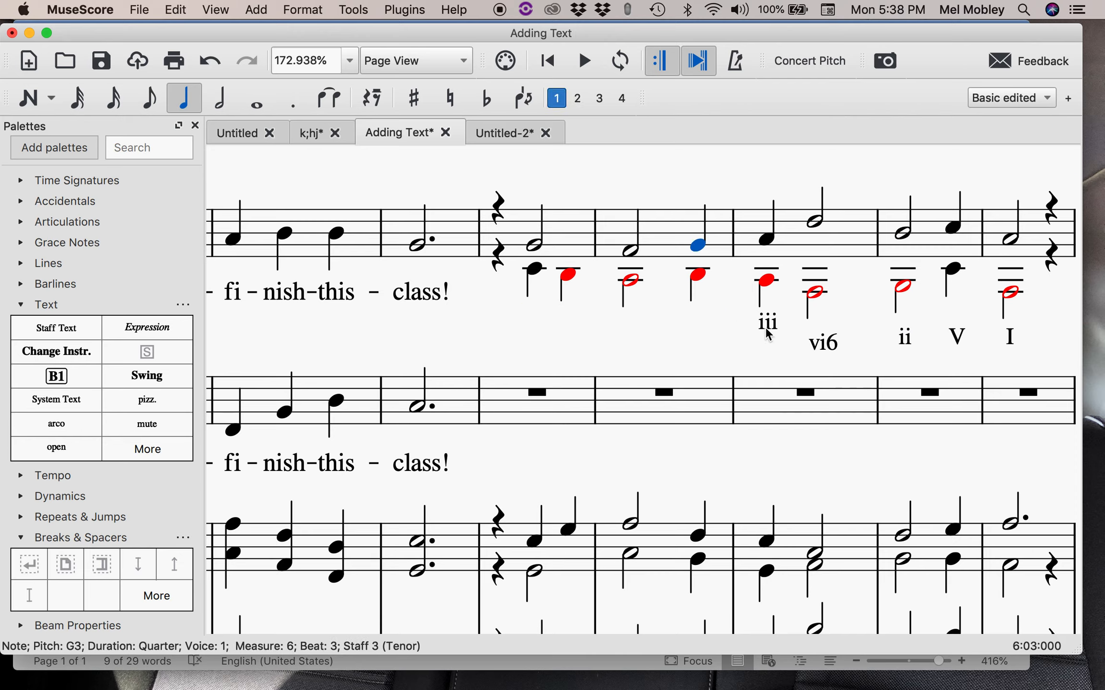
click(769, 322)
key(Delete)
click(817, 342)
key(Delete)
click(905, 338)
key(Delete)
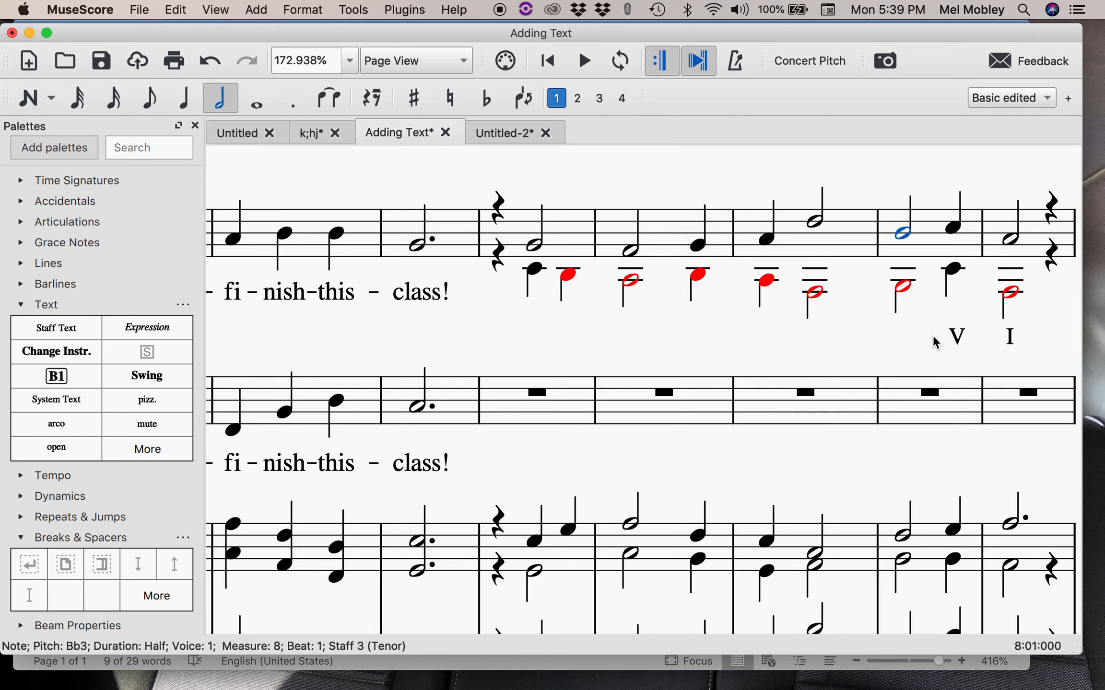
click(957, 337)
key(Delete)
click(1017, 341)
key(Delete)
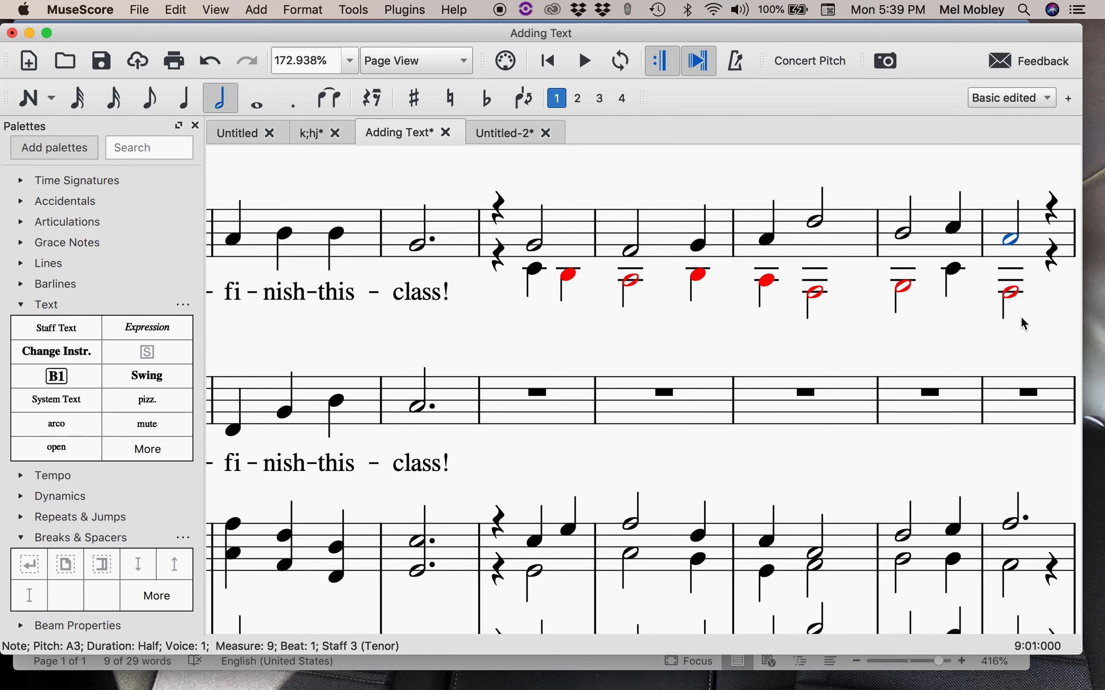
- Delete the voice 2 opening quarter rest and the two voice 2 quarter notes in measure 5 of the Tenor staff
click(1035, 246)
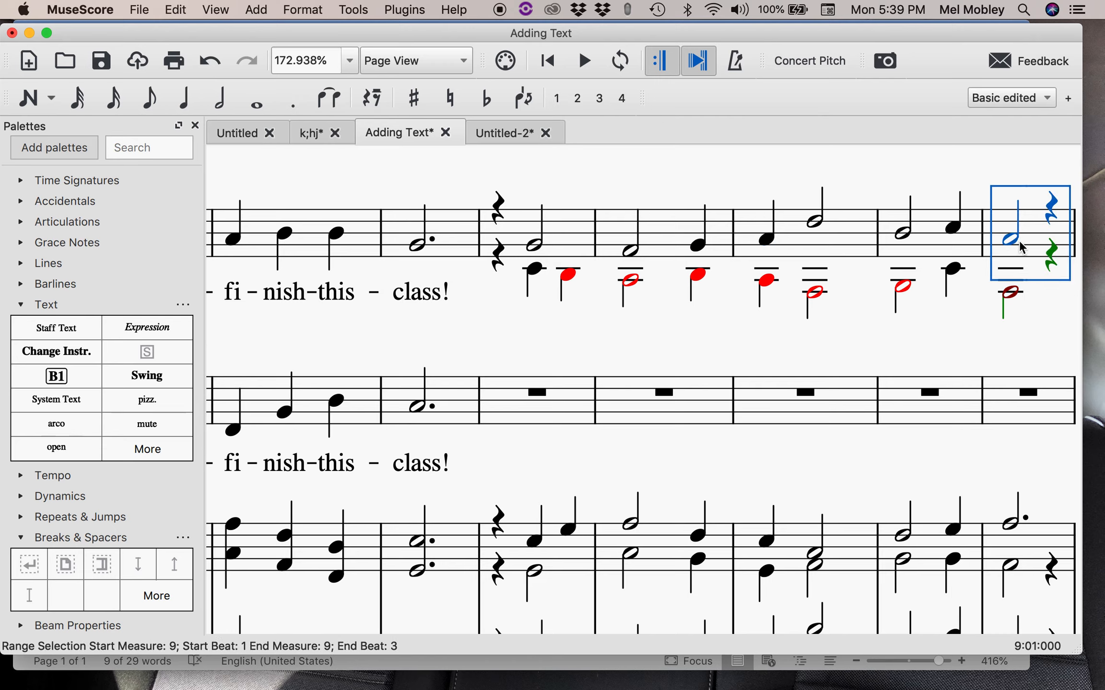
shift+click(510, 237)
click(536, 270)
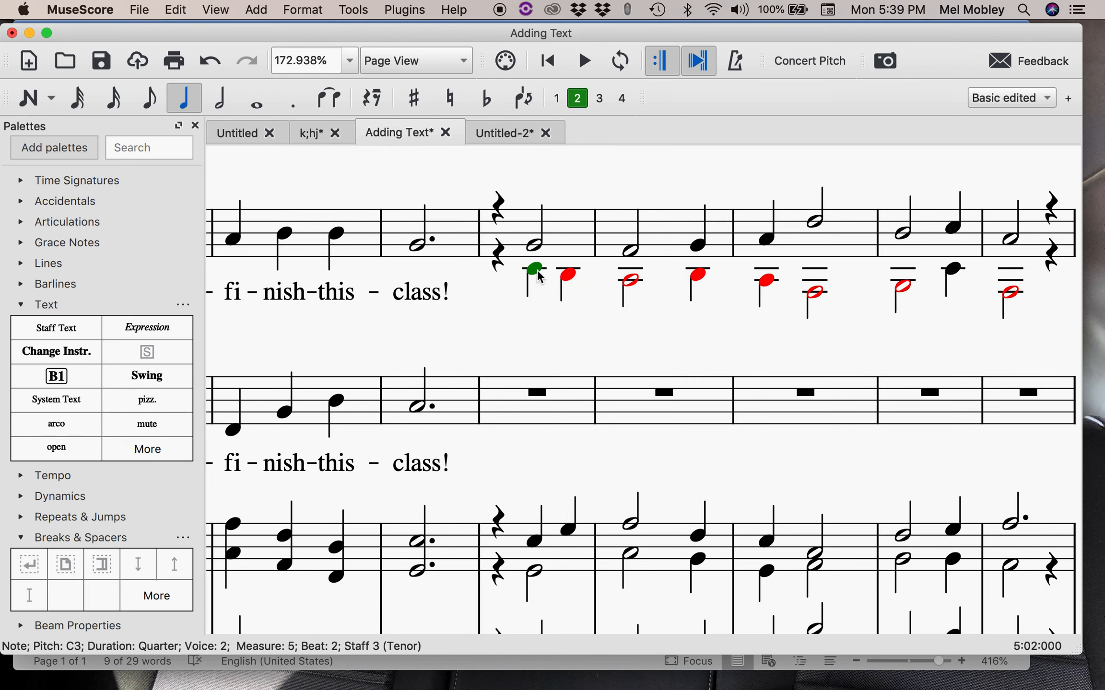
click(499, 264)
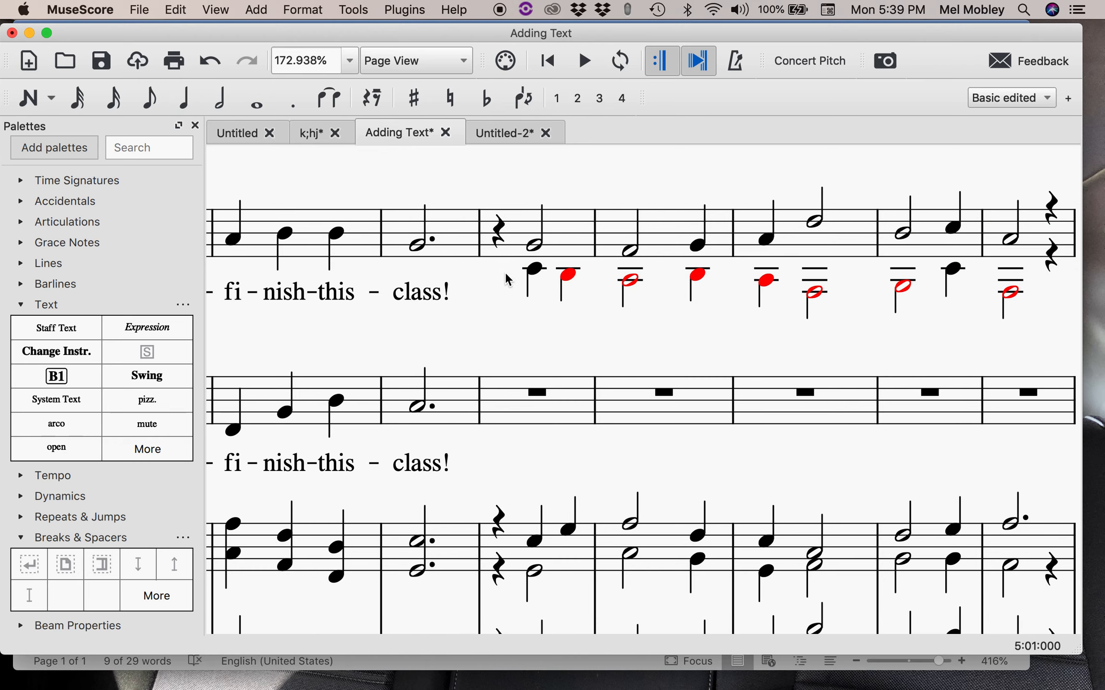
click(535, 271)
key(Delete)
click(570, 282)
key(Delete)
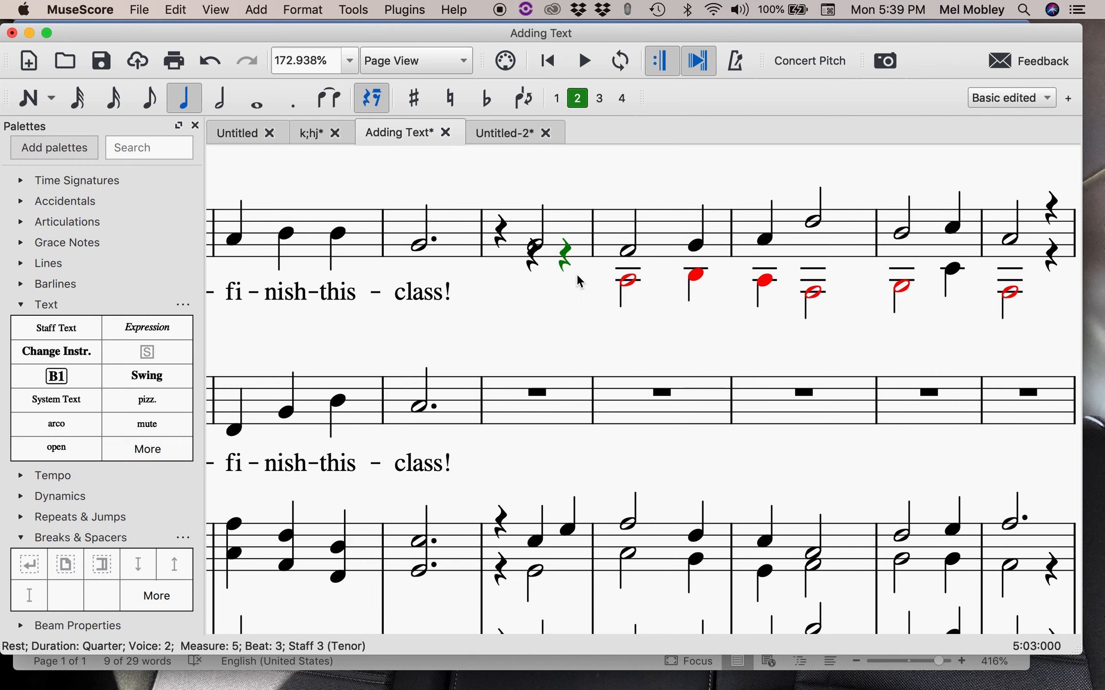
- Delete the voice 2 notes from the Tenor staff in measures 6–9, keeping the voice 1 notes
click(625, 281)
key(Delete)
click(701, 282)
key(Delete)
click(763, 281)
key(Delete)
click(806, 293)
key(Delete)
click(904, 288)
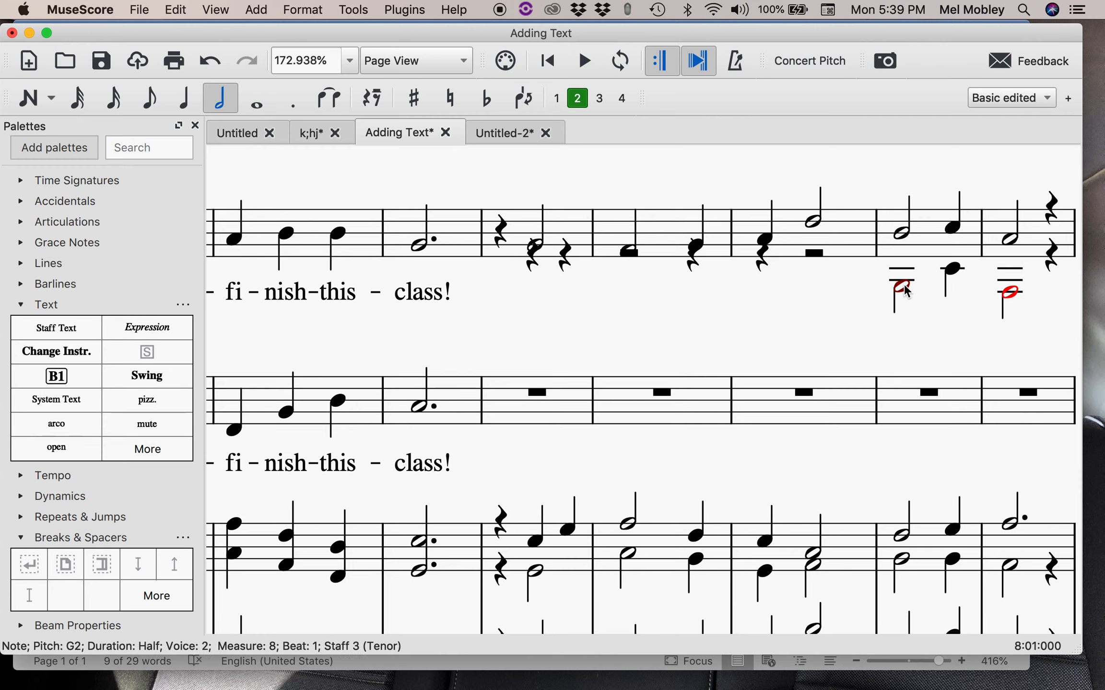
key(Delete)
click(952, 271)
key(Delete)
click(1015, 303)
key(Delete)
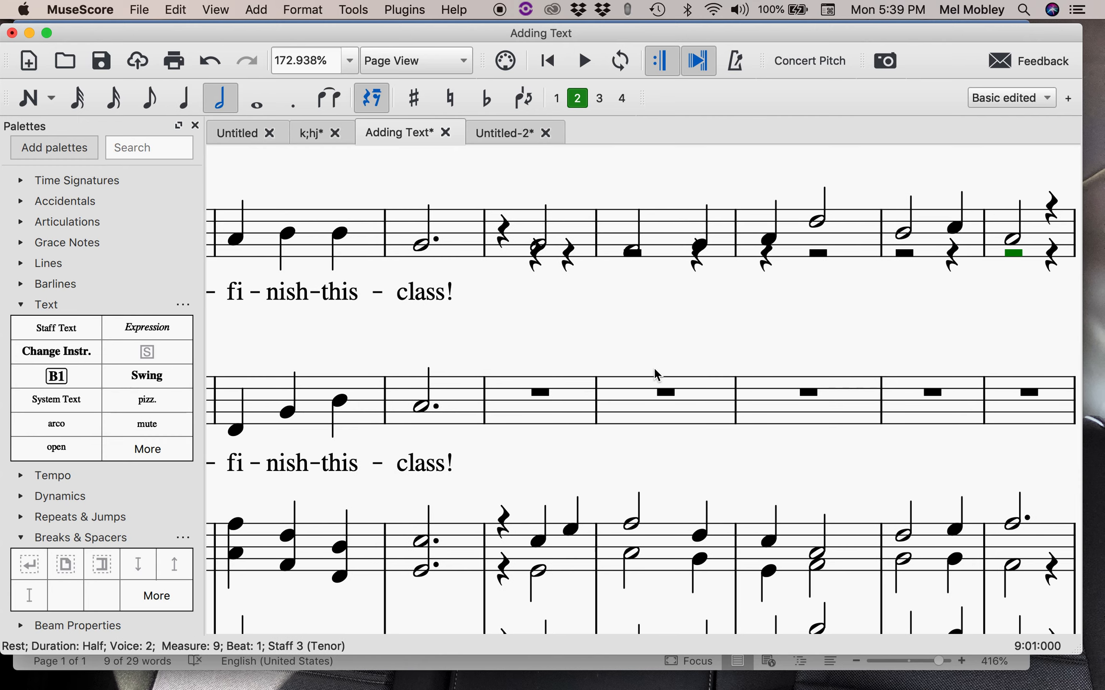
- Paste the copied two-voice phrase into measures 5–9 of the Bass staff and delete its voice 1 notes in measures 5 and 6
click(589, 395)
key(ctrl+v)
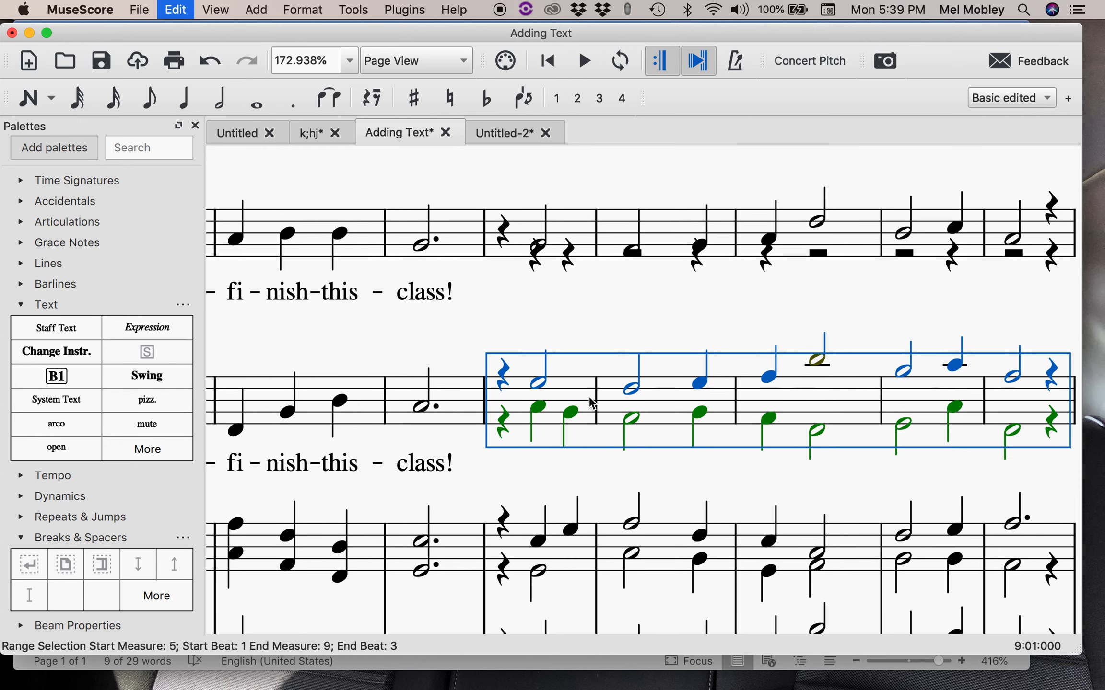
click(540, 383)
key(Delete)
click(632, 388)
key(Delete)
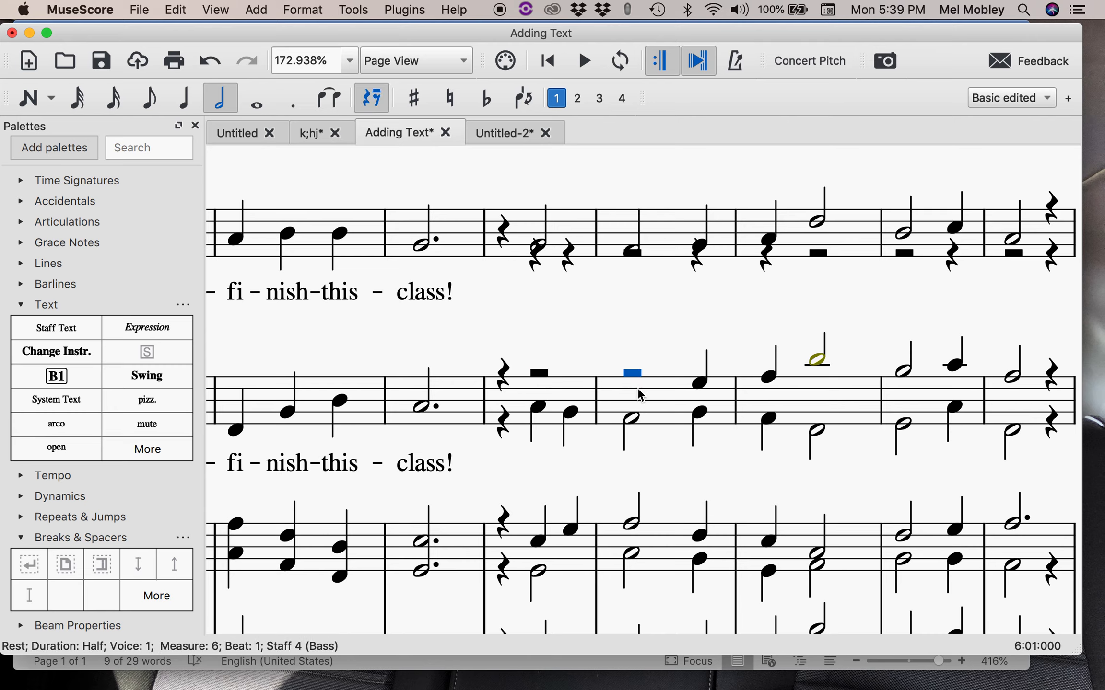
click(703, 387)
key(Delete)
- Delete the voice 1 notes from the Bass staff in measures 7–9, keeping the voice 2 notes
click(767, 379)
key(Delete)
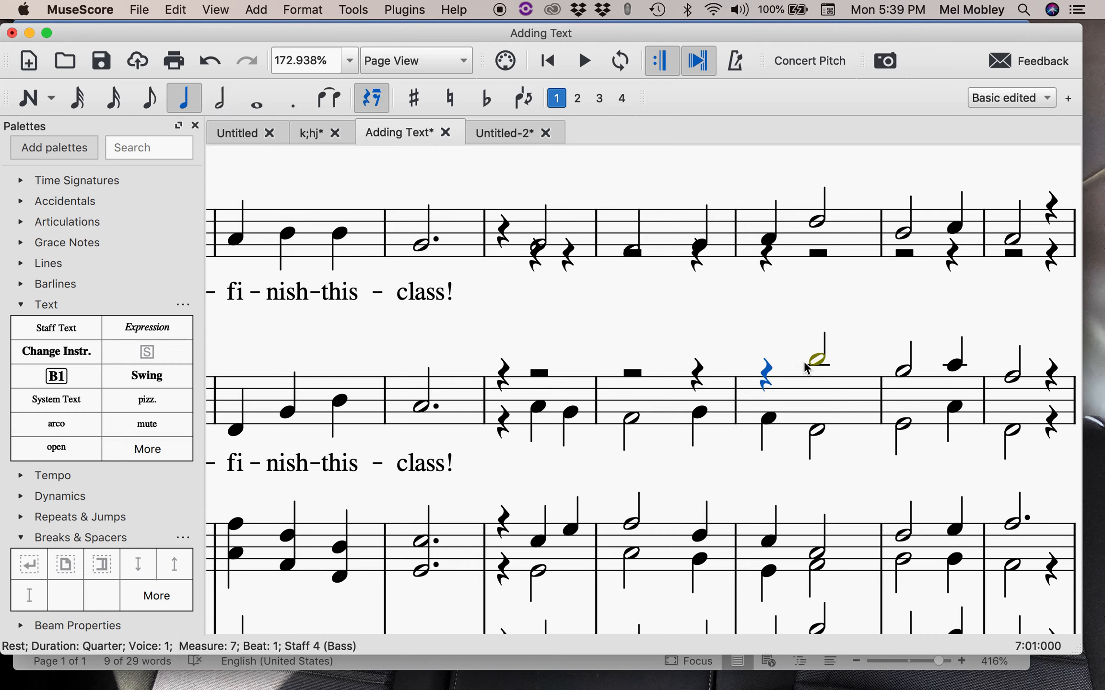
click(815, 361)
key(Delete)
click(905, 371)
key(Delete)
click(955, 366)
key(Delete)
click(1004, 379)
key(Delete)
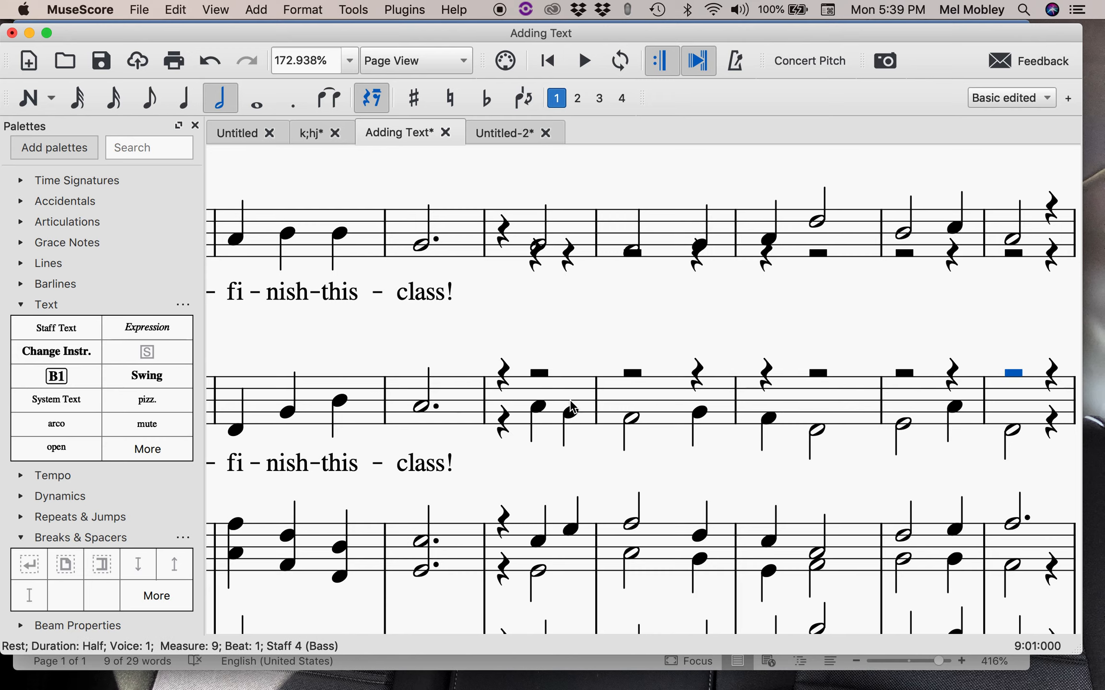
- Move the remaining voice 2 notes in measures 5–9 of the Bass staff to voice 1
click(501, 381)
shift+click(527, 401)
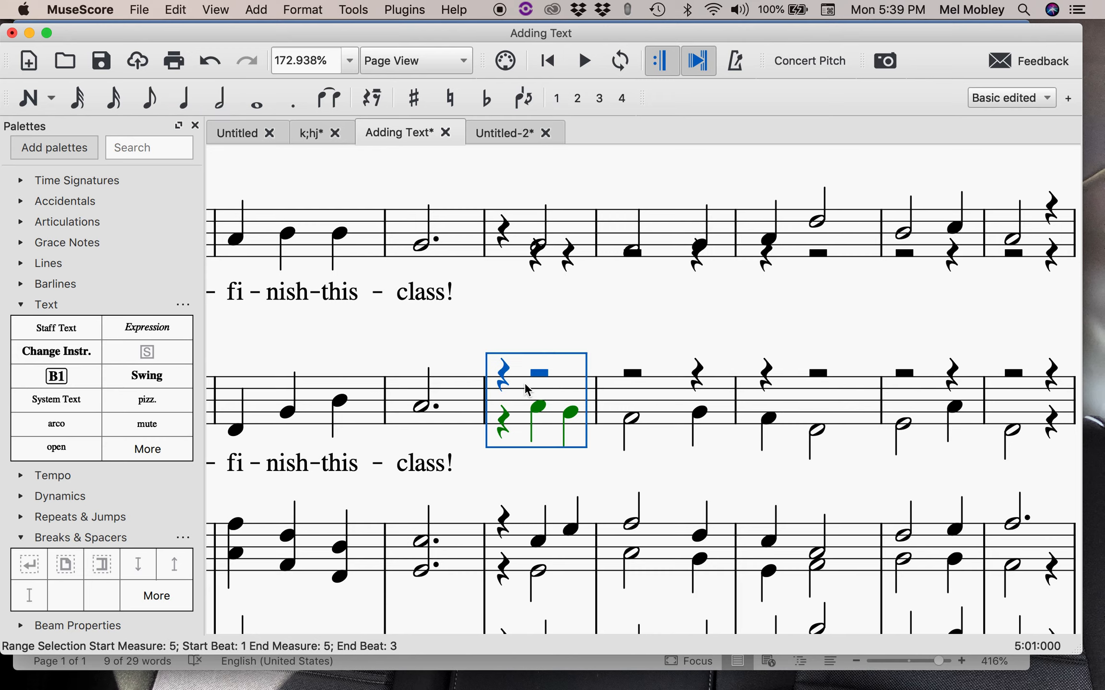
scroll(528, 398, right, 3)
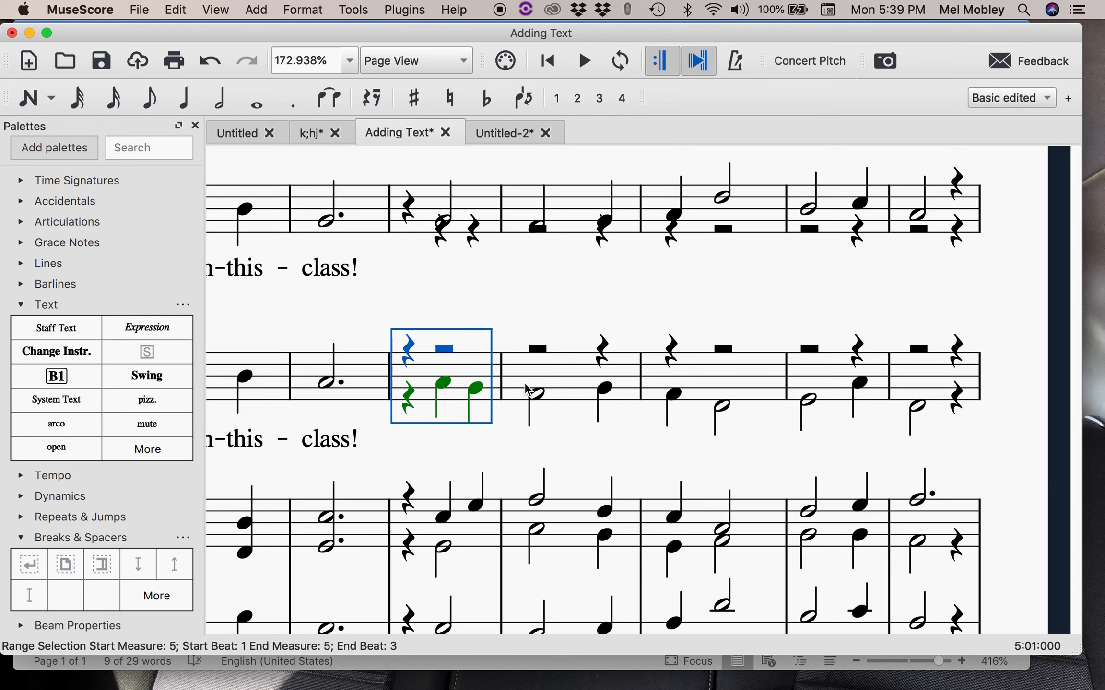
shift+click(935, 384)
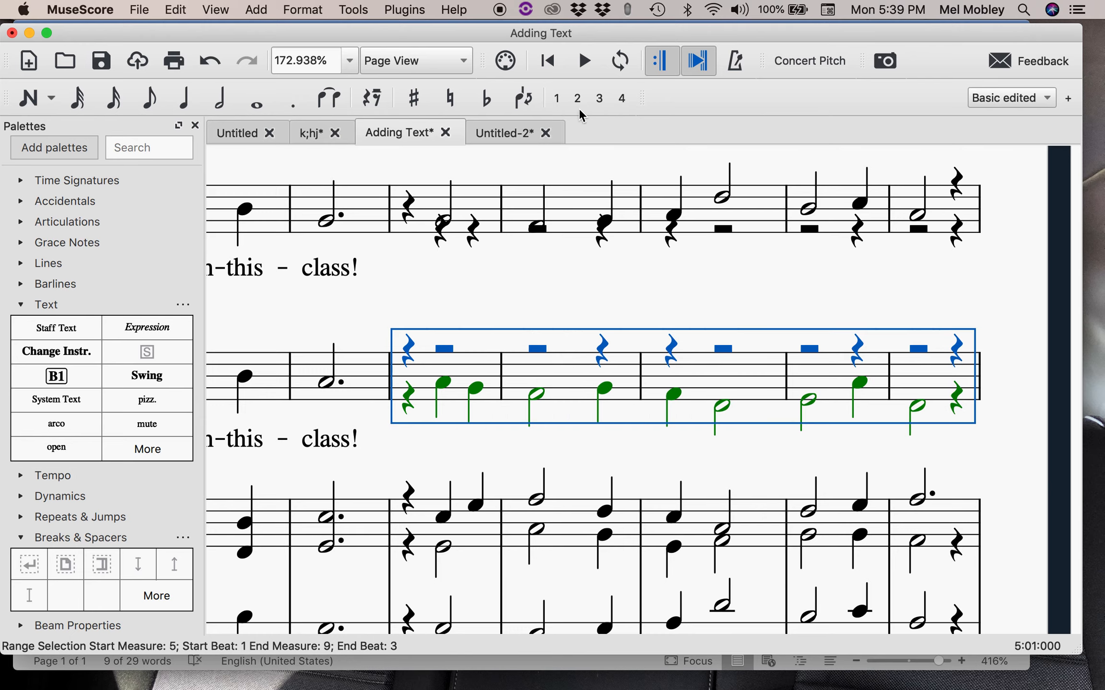
click(557, 98)
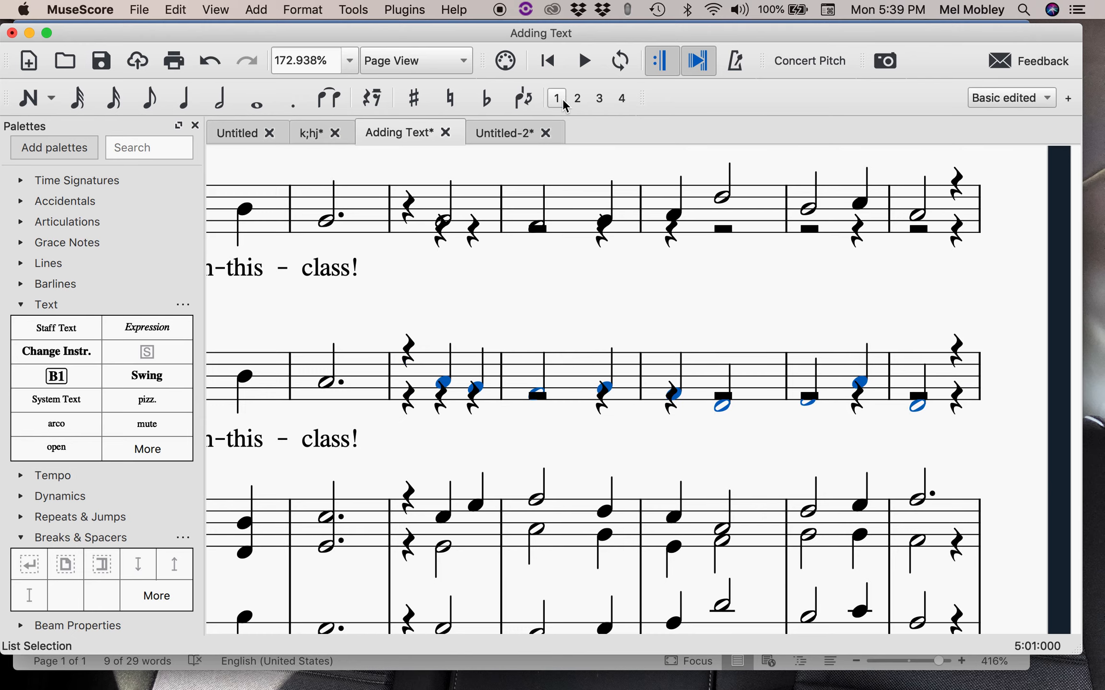
- Delete the leftover voice 2 rests from measure 5 of the Bass staff
click(414, 408)
key(Delete)
scroll(424, 408, down, 1)
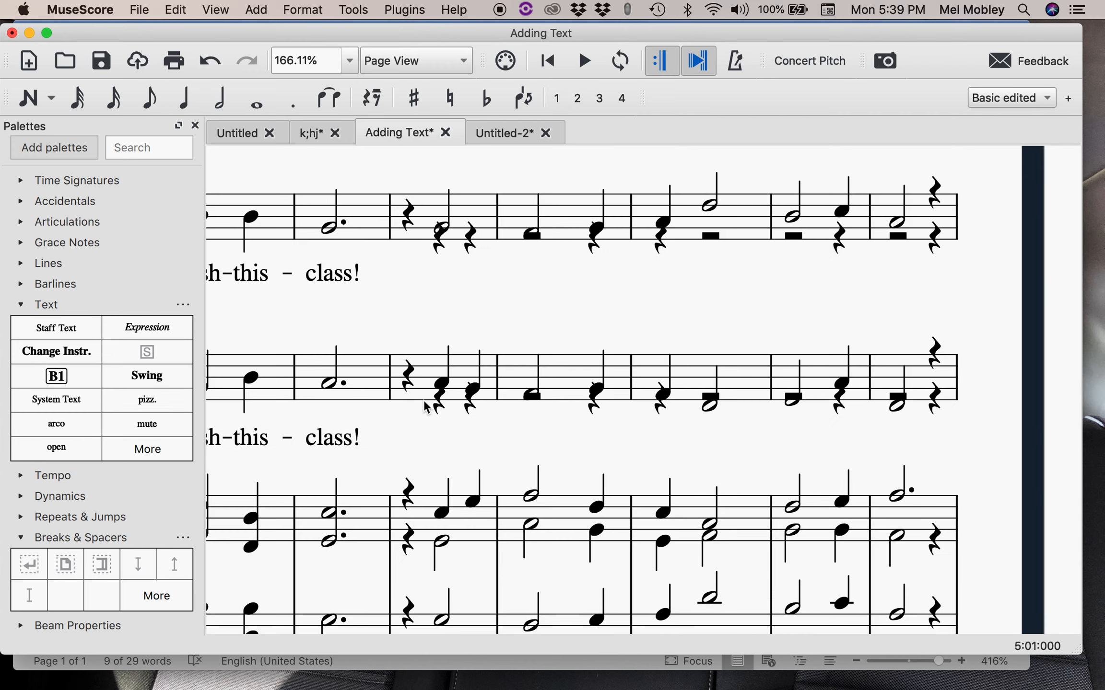
click(440, 410)
key(Delete)
click(471, 408)
key(Delete)
- Delete the leftover voice 2 rests from measures 6 and 7 of the Bass staff, keeping the notes
click(536, 403)
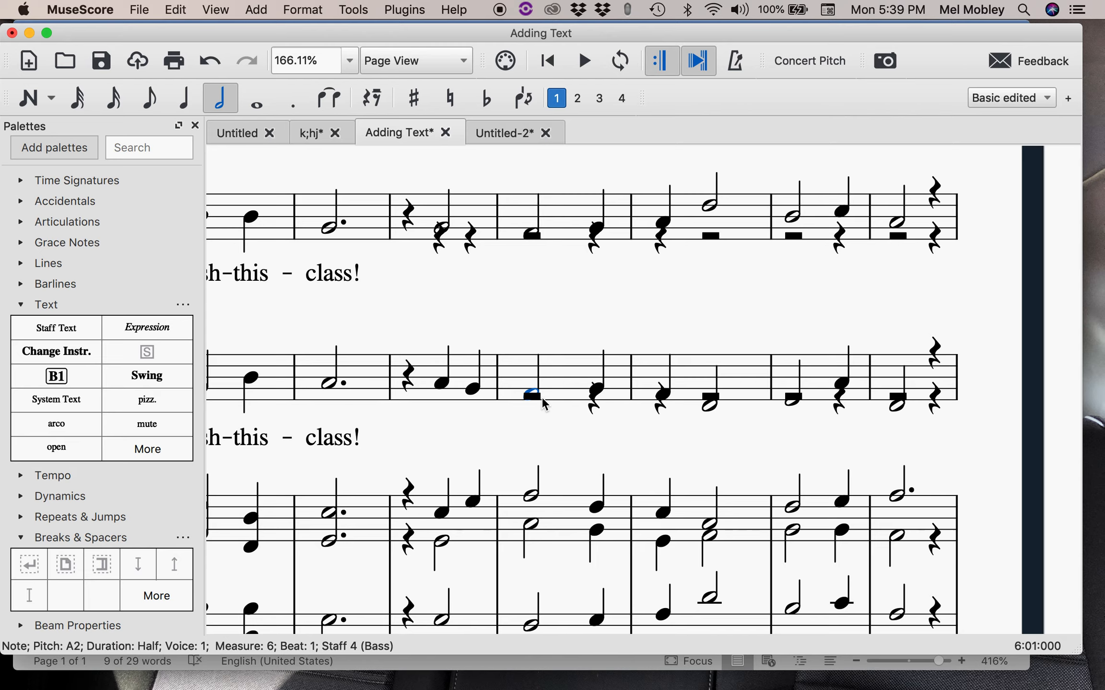
click(540, 398)
key(Delete)
click(592, 411)
key(Delete)
click(662, 405)
key(Delete)
click(710, 407)
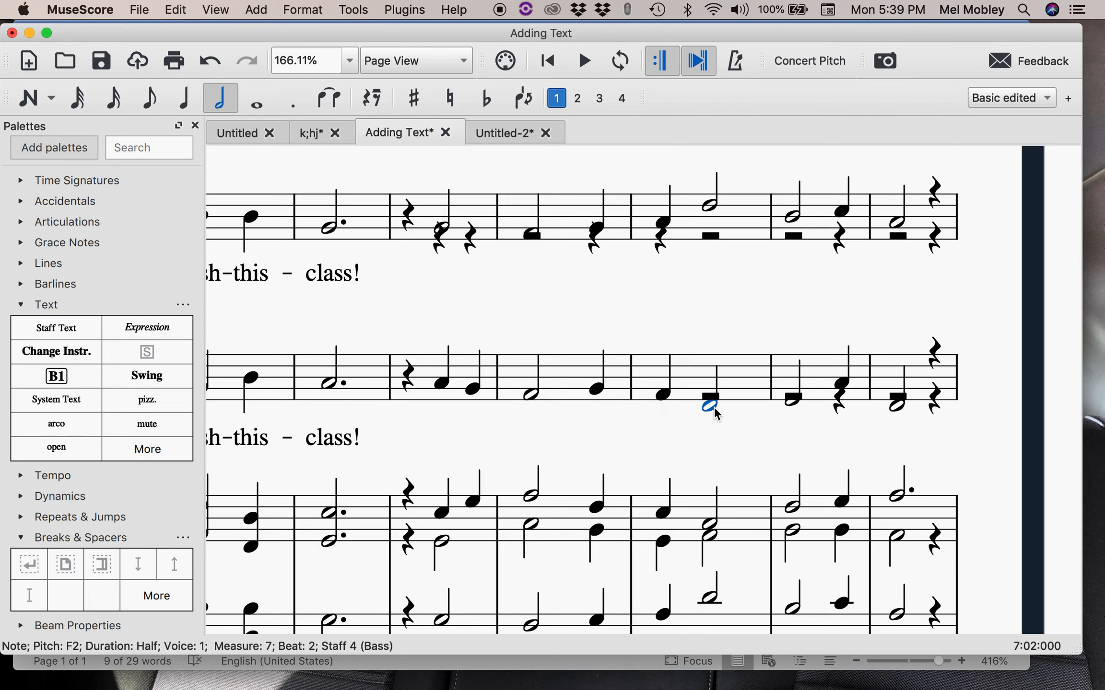
click(711, 398)
key(Delete)
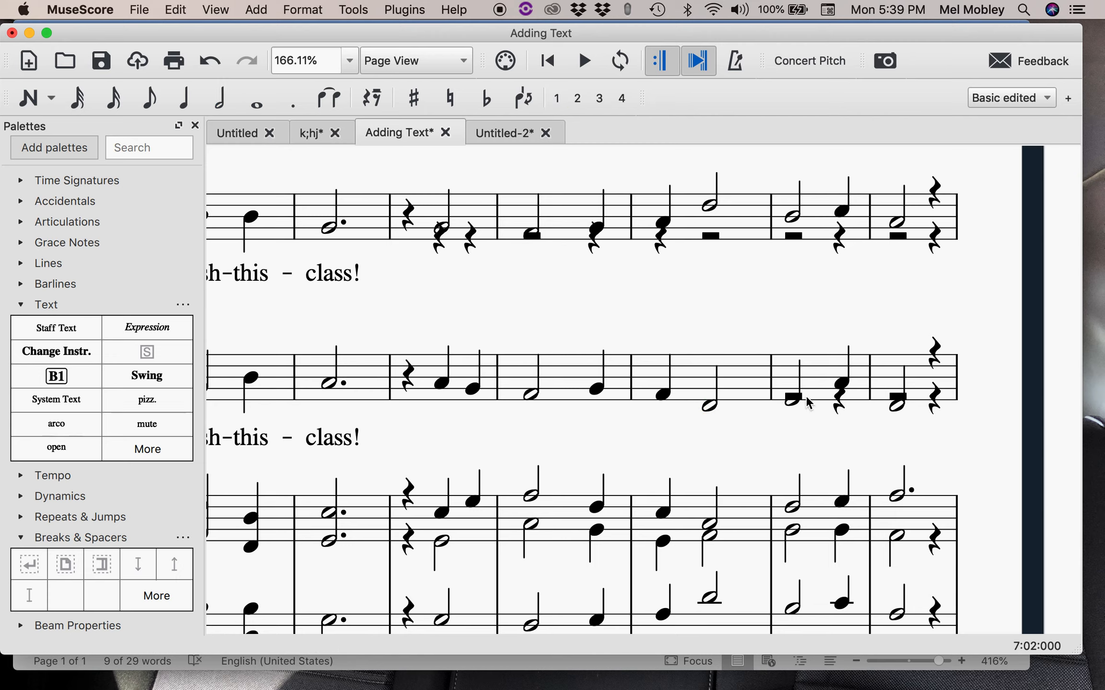
click(800, 402)
key(Delete)
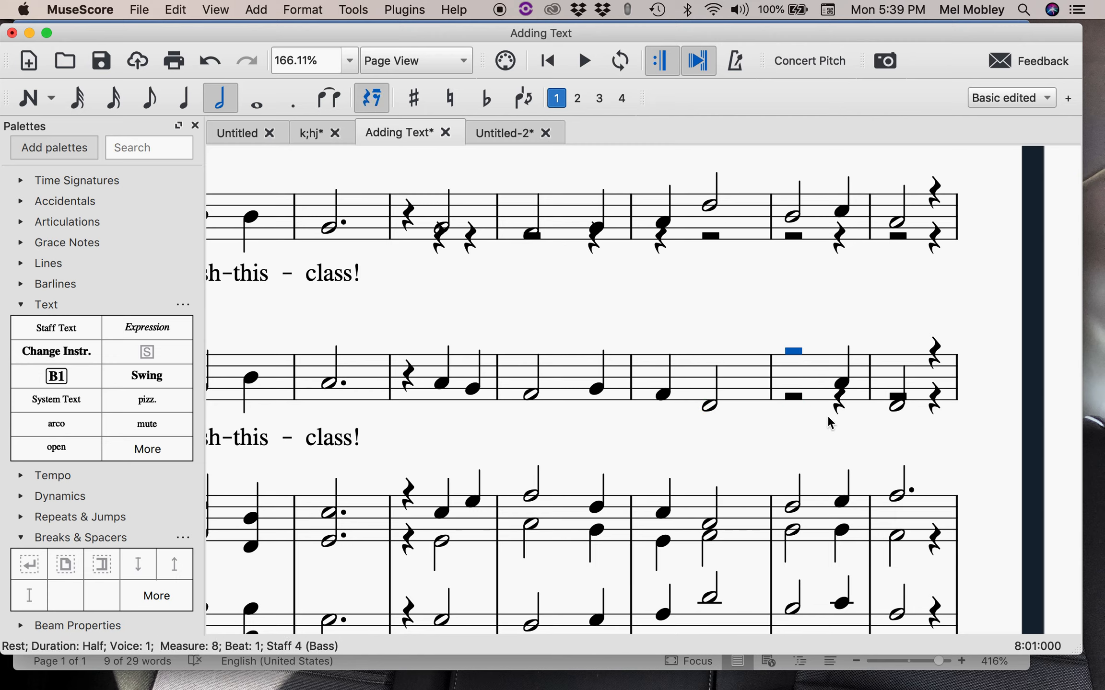
key(super+z)
- Delete the voice 2 rests from measure 8 and the voice 2 half rest from measure 9 of the Bass staff
click(791, 398)
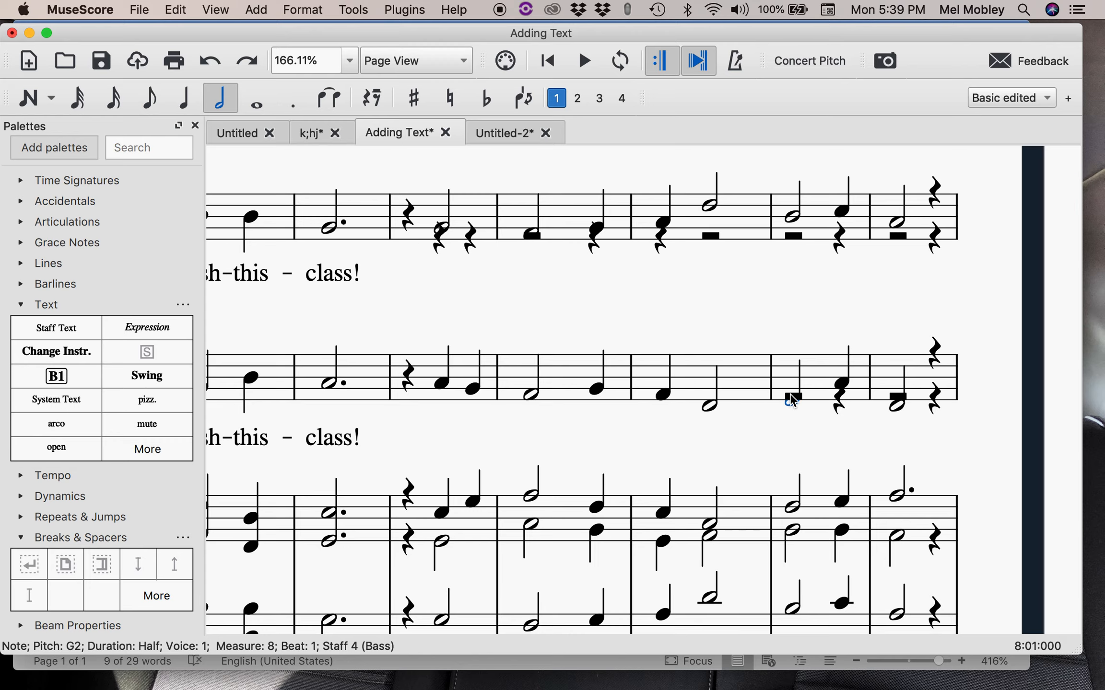
scroll(801, 405, up, 5)
click(774, 379)
click(765, 373)
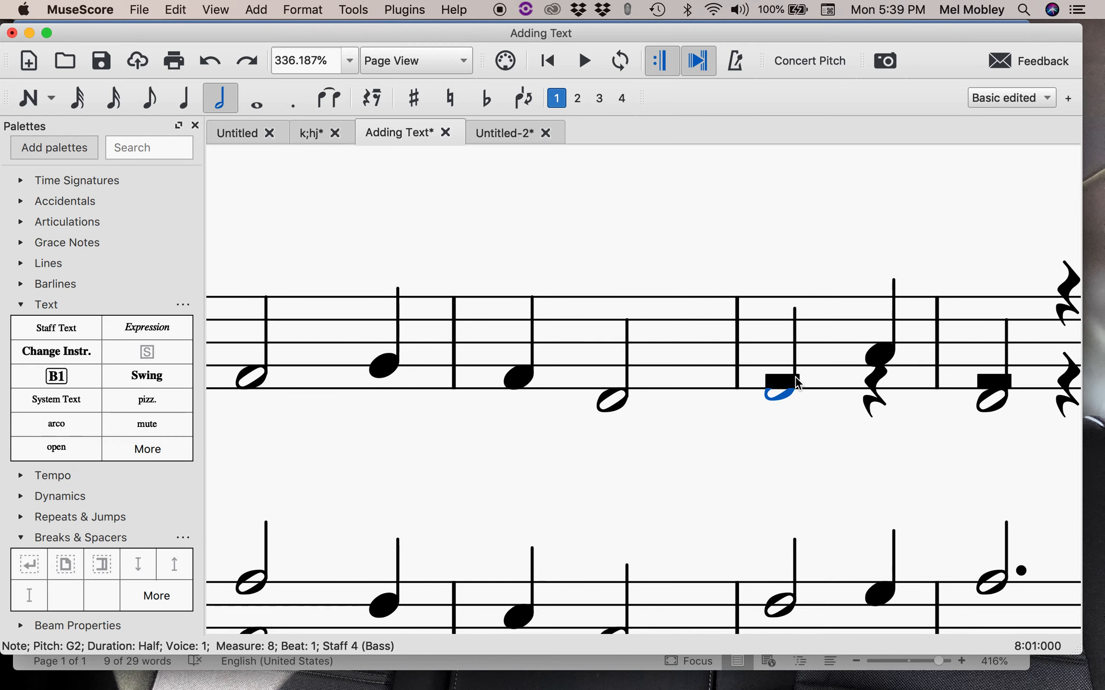
click(798, 382)
key(Delete)
click(871, 390)
key(Delete)
click(981, 380)
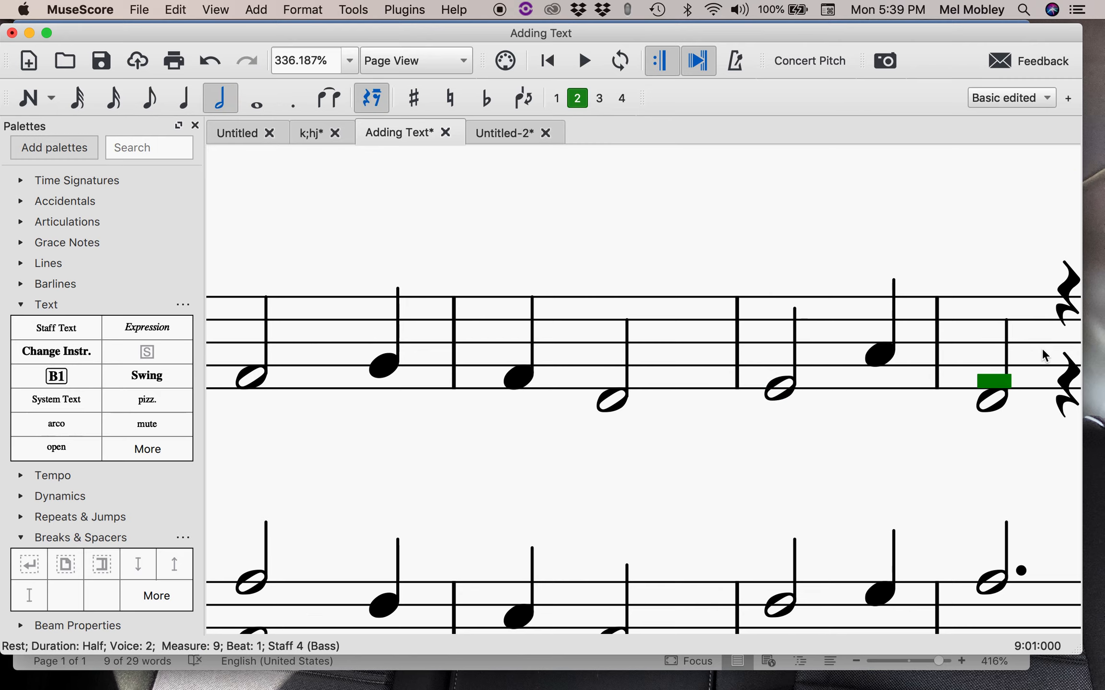
key(Delete)
- Make the Bass half note in measure 9 a dotted half and delete the remaining voice 2 quarter rest there
scroll(1030, 372, right, 5)
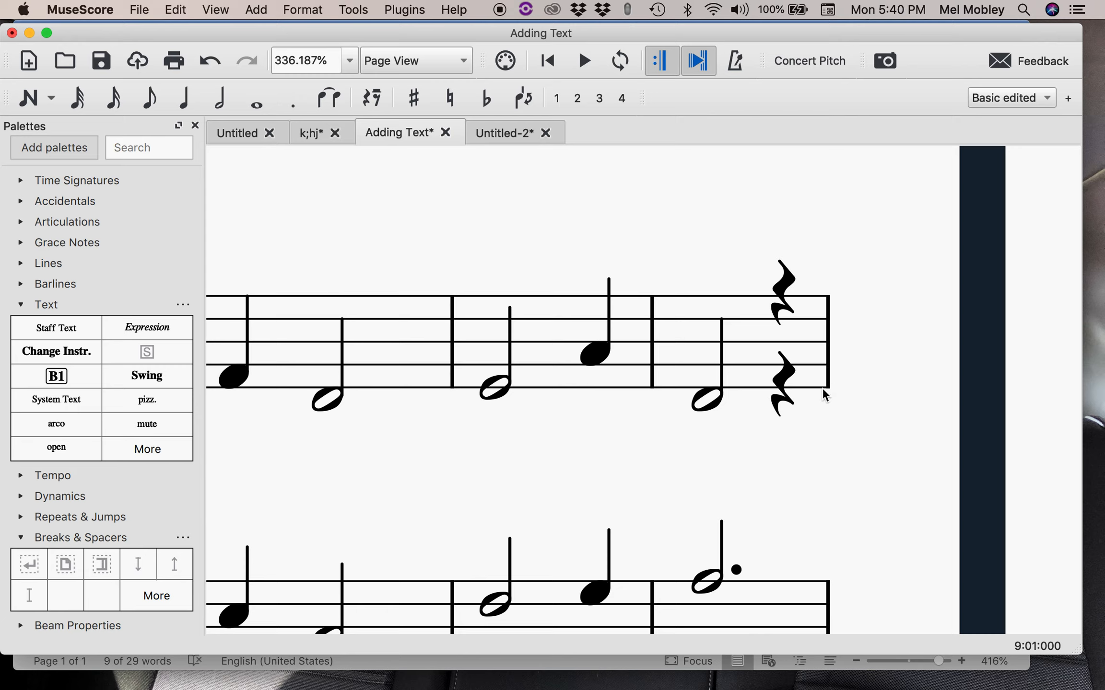
click(710, 407)
click(291, 100)
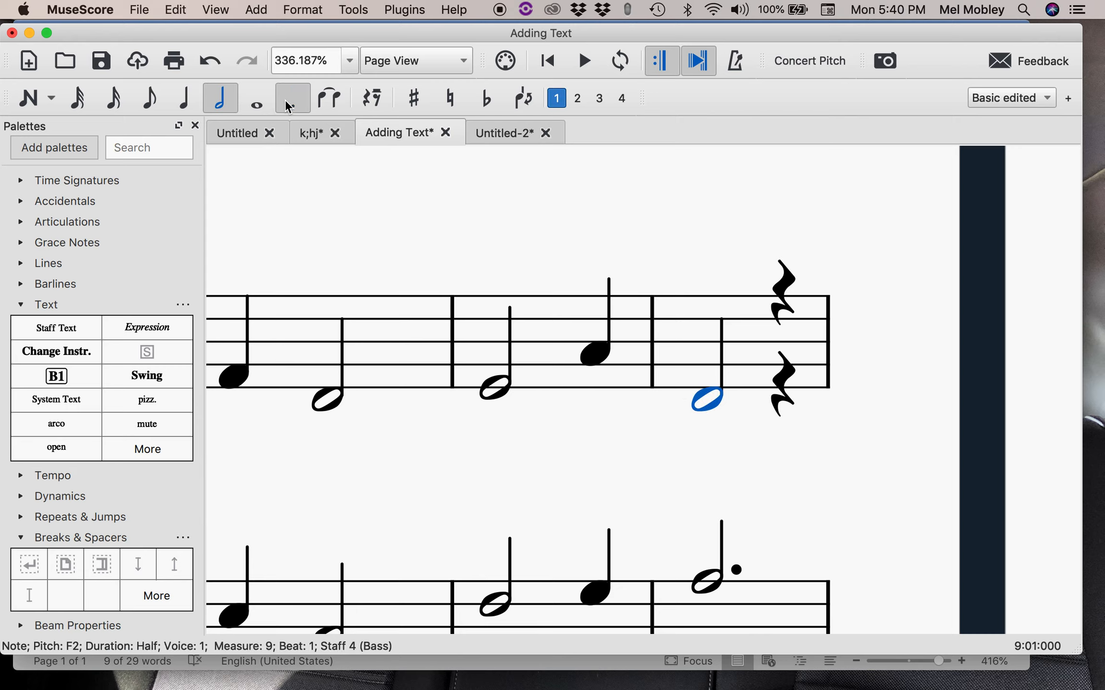
click(780, 379)
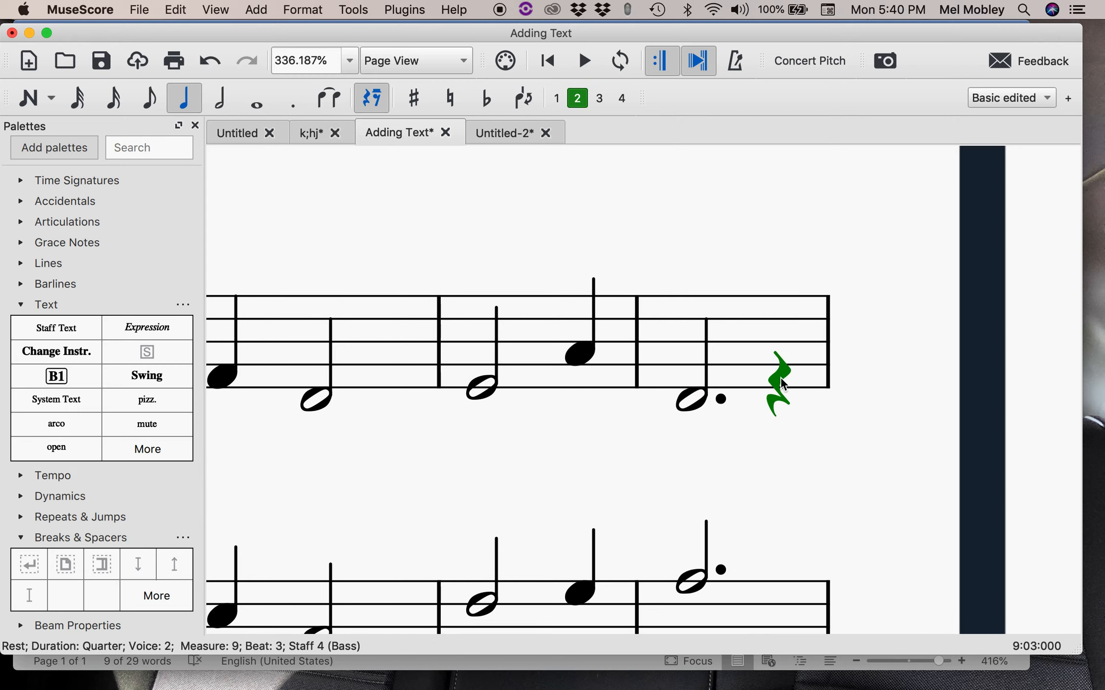
key(Delete)
- Delete the two leftover voice 2 rests from measure 5 of the Tenor staff
scroll(780, 377, left, 15)
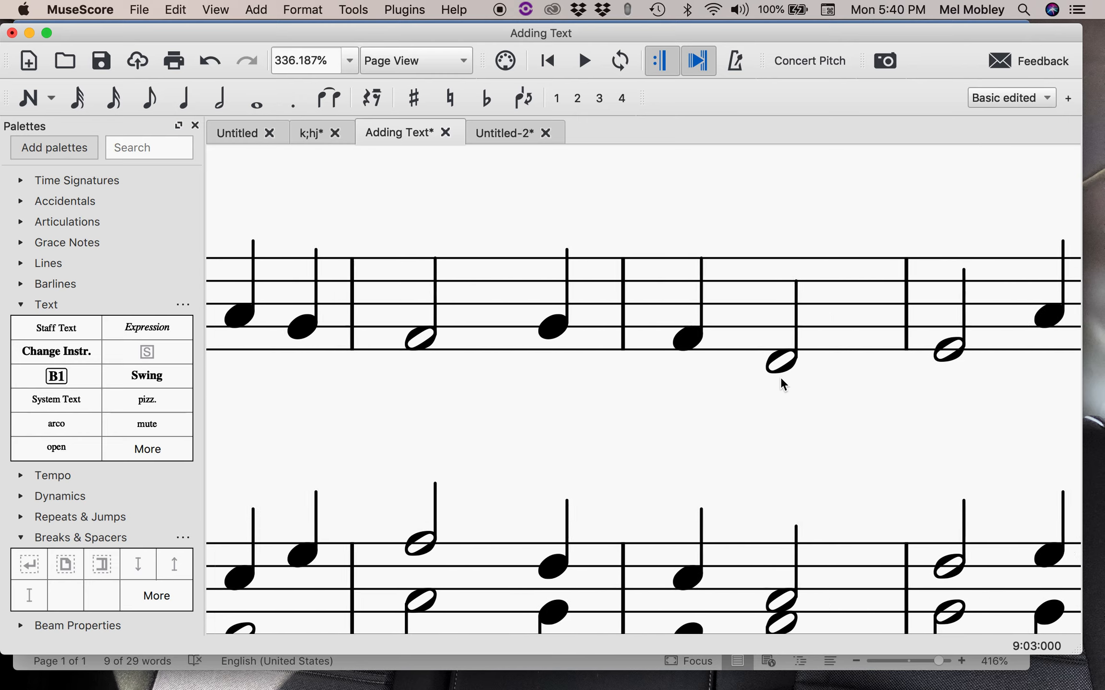
scroll(780, 377, up, 2)
scroll(780, 377, up, 5)
scroll(780, 377, left, 3)
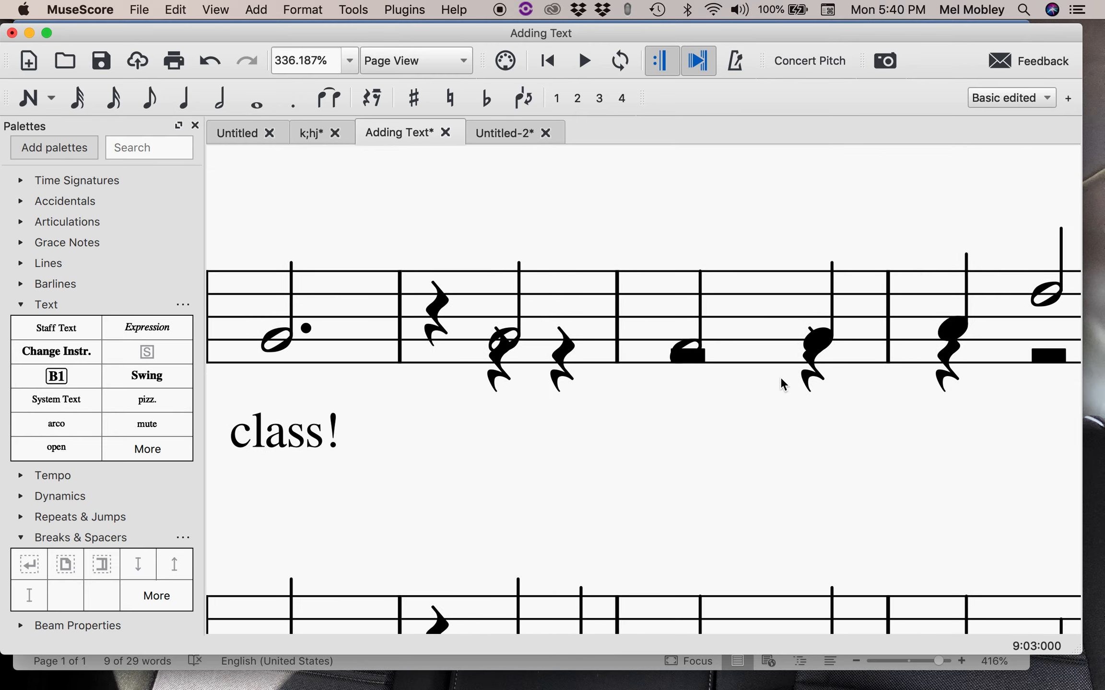
click(497, 384)
key(Delete)
click(557, 384)
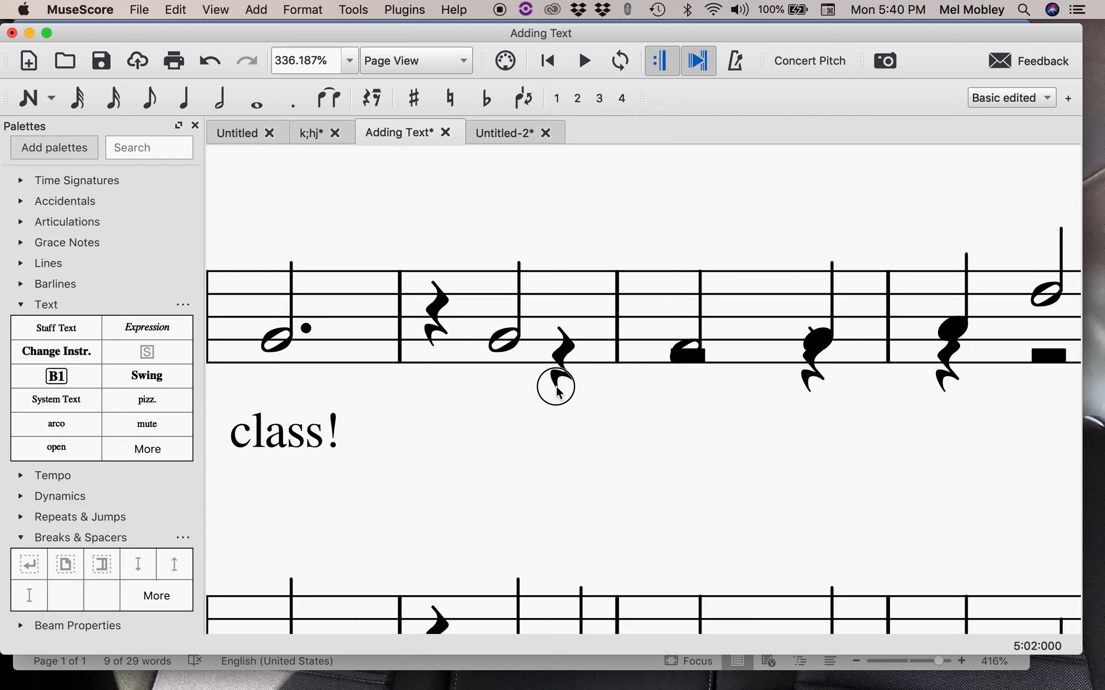
key(Delete)
- Delete the leftover voice 2 rests from measures 6 and 7 of the Tenor staff, keeping the notes
click(700, 360)
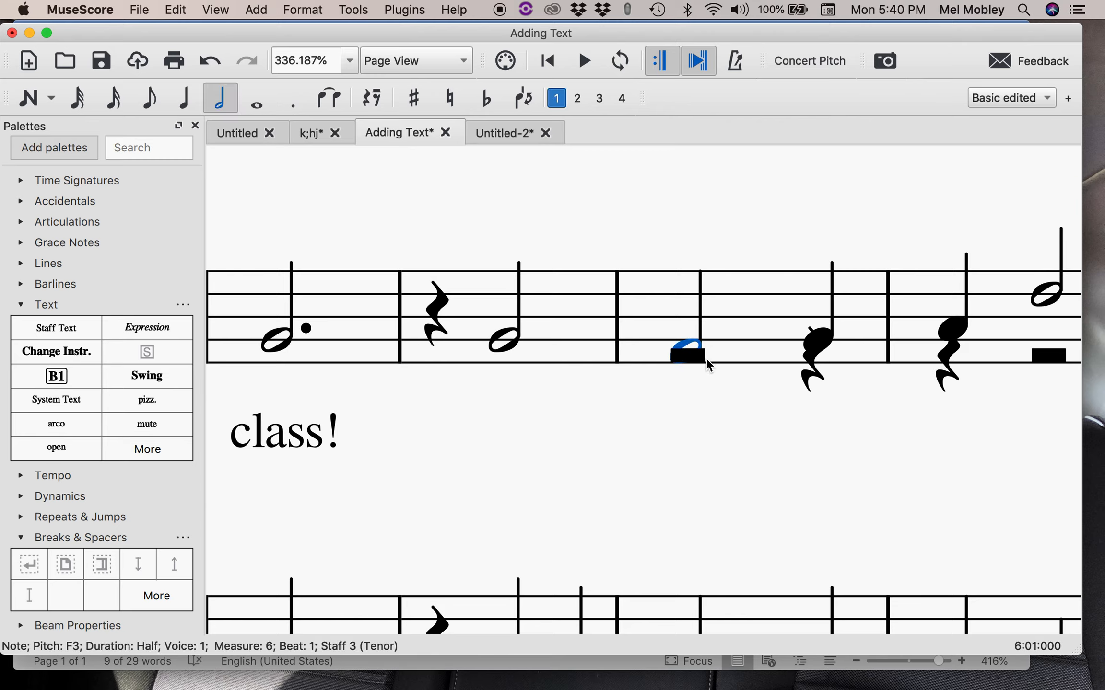
click(706, 357)
key(Delete)
click(799, 381)
key(Delete)
click(941, 384)
key(Delete)
scroll(945, 385, right, 5)
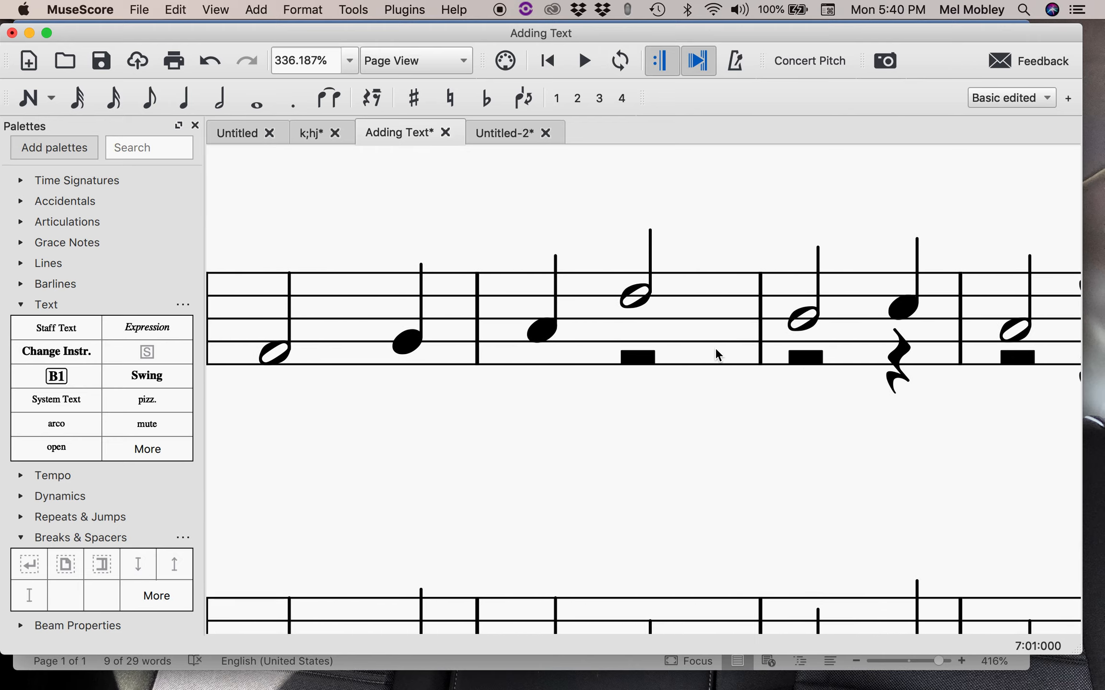
click(637, 358)
key(Delete)
- Delete the leftover voice 2 rests from measures 8 and 9 of the Tenor staff
click(807, 357)
key(Delete)
click(896, 372)
key(Delete)
click(1016, 359)
key(Delete)
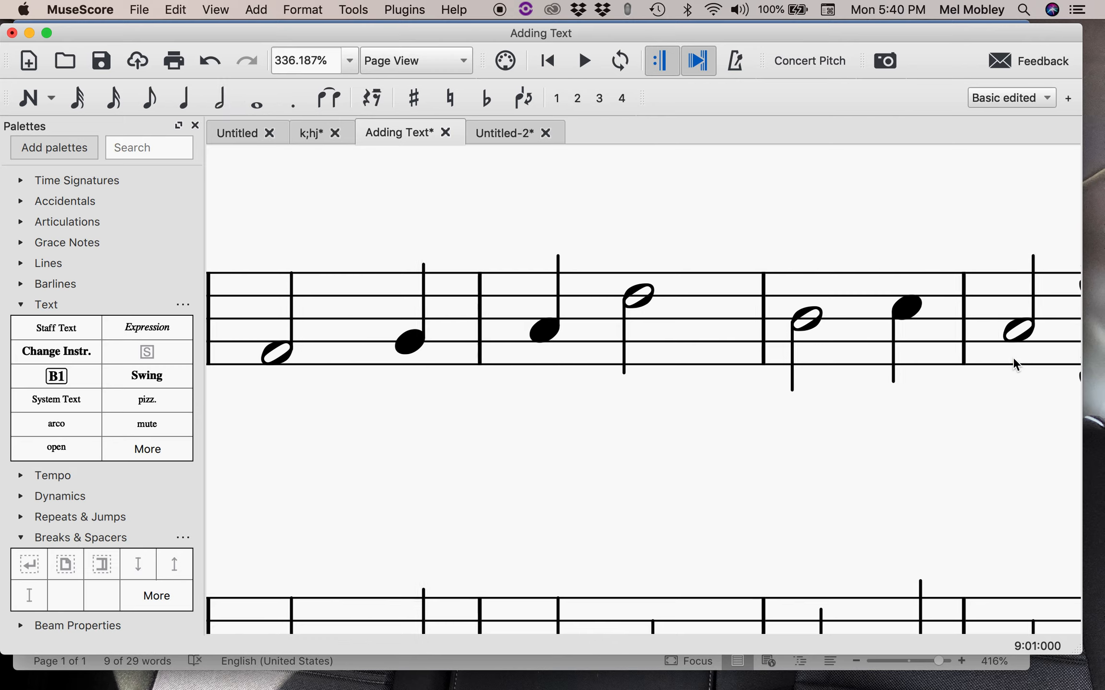
scroll(1014, 365, right, 5)
click(928, 354)
key(Delete)
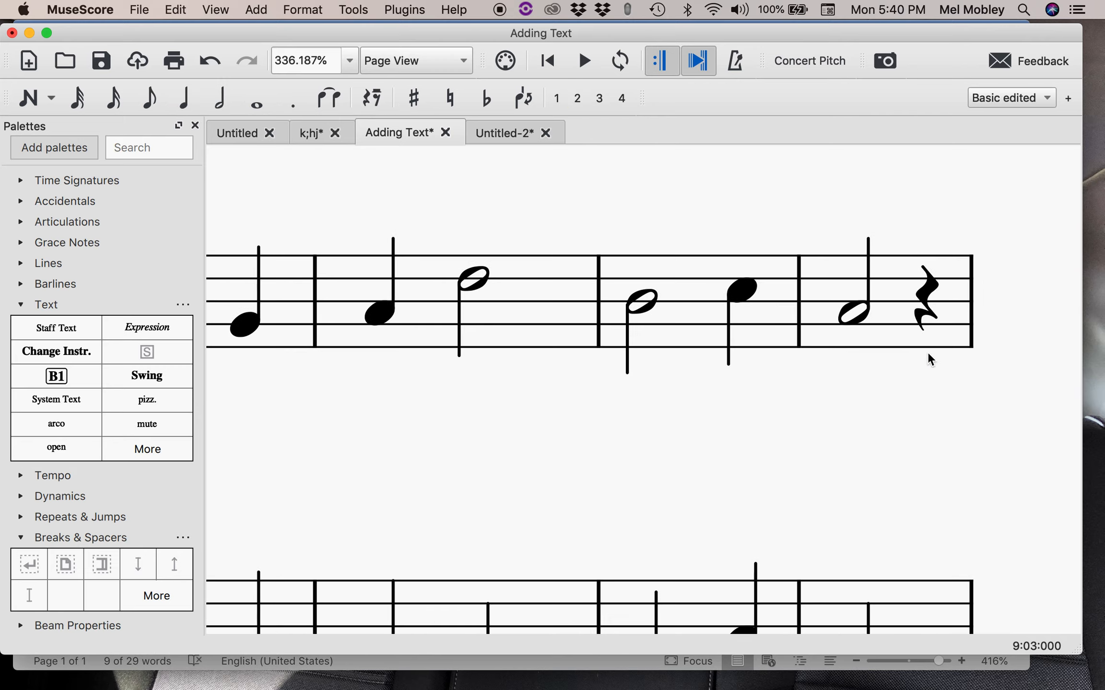
- Examine the cleaned-up vocal staves in measures 5–9 and compare them with the Piano part
scroll(935, 390, left, 5)
scroll(935, 391, down, 2)
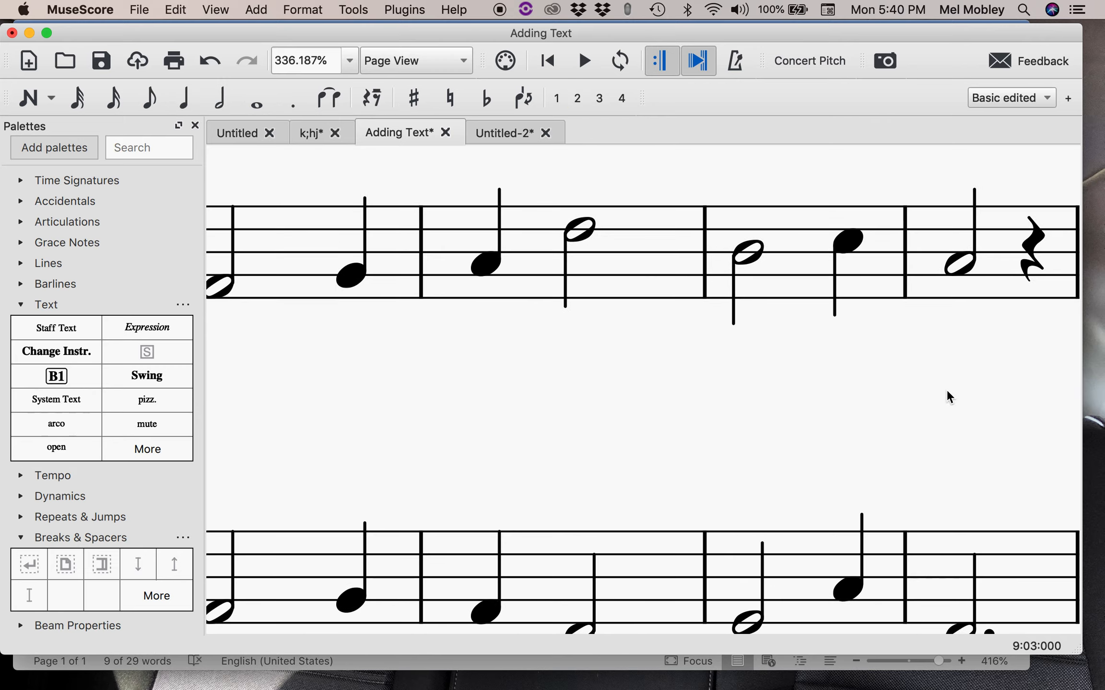
scroll(947, 389, down, 5)
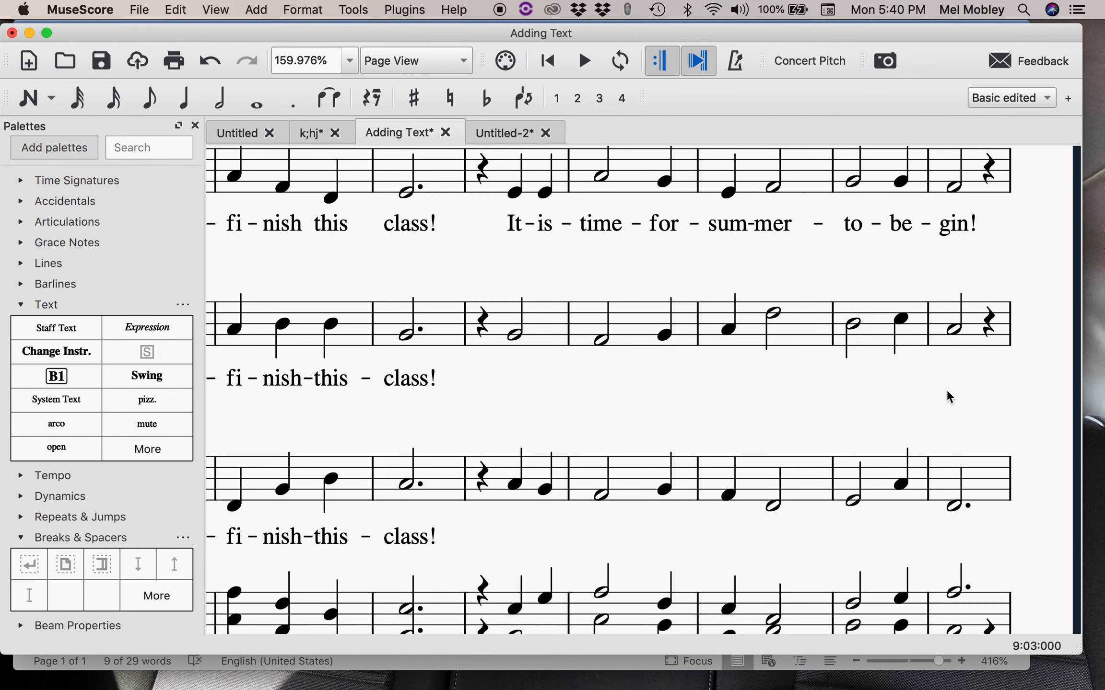
scroll(724, 382, down, 6)
scroll(724, 381, up, 4)
scroll(724, 381, up, 3)
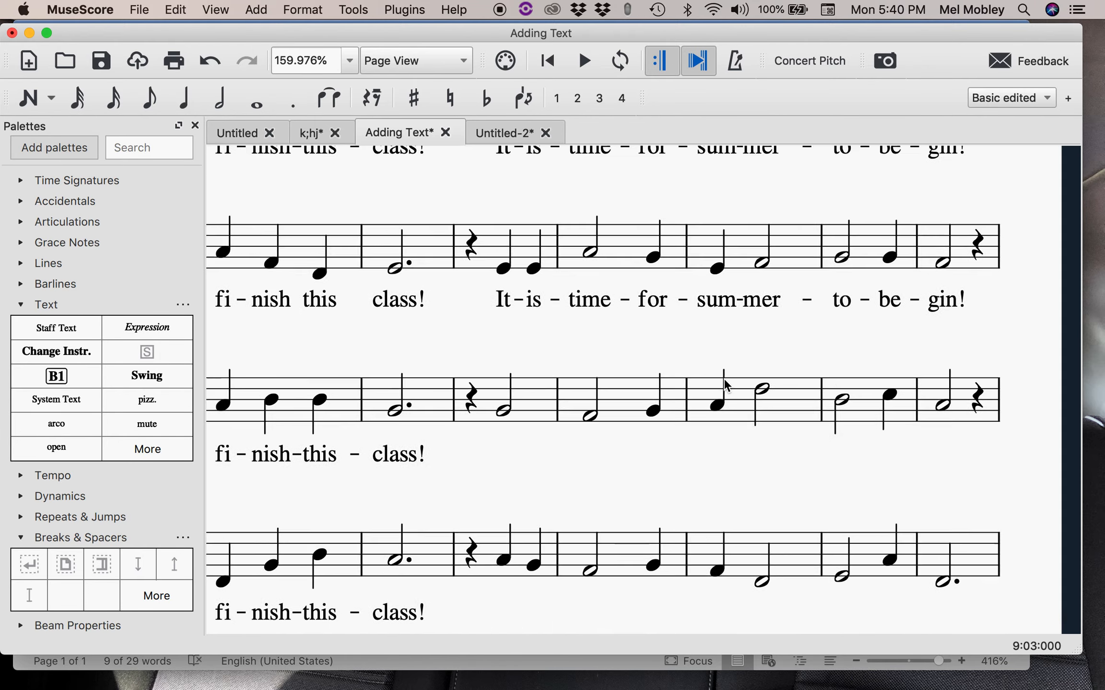
scroll(723, 378, down, 4)
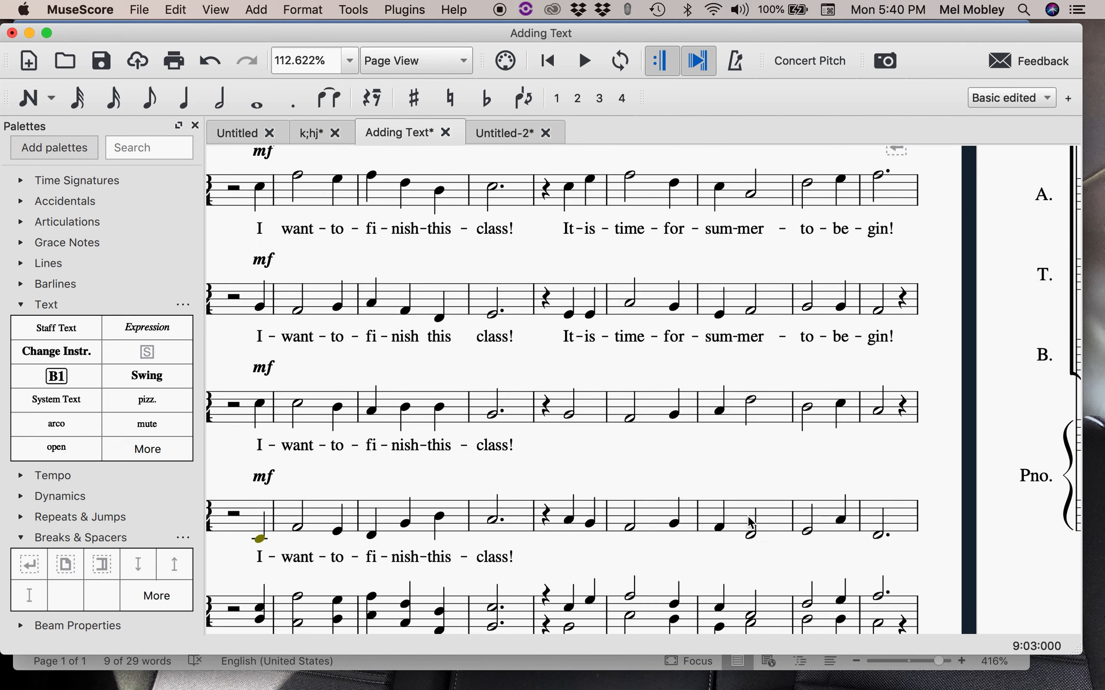
scroll(751, 523, down, 2)
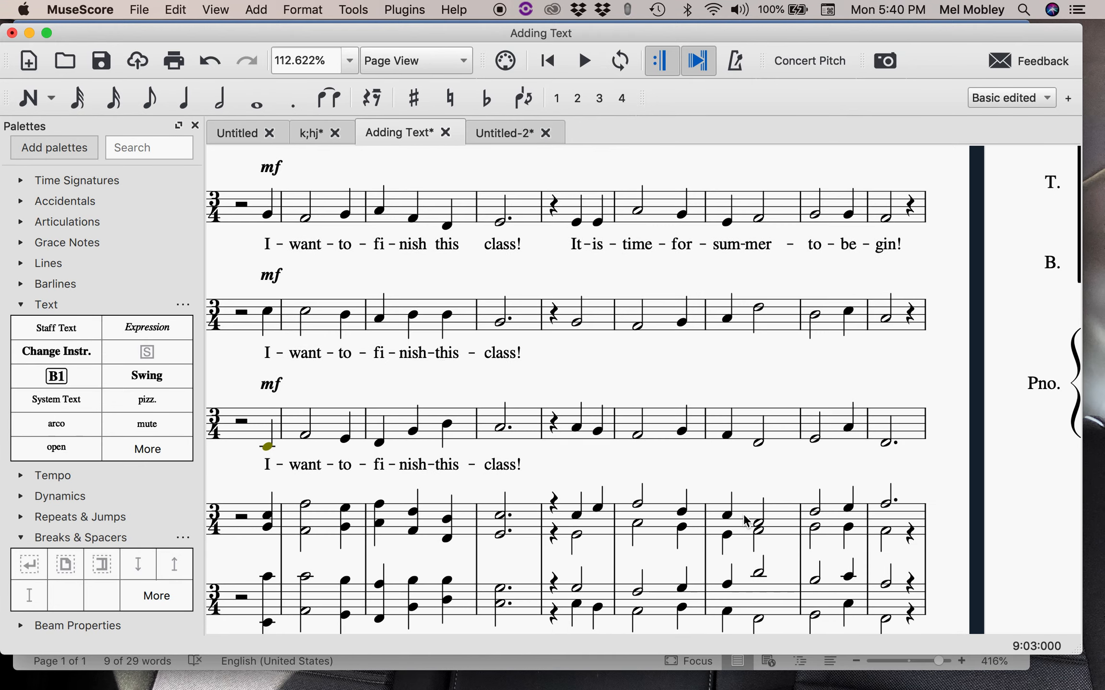
- Set the Piano part's mixer volume to 0 and close the Mixer
click(210, 6)
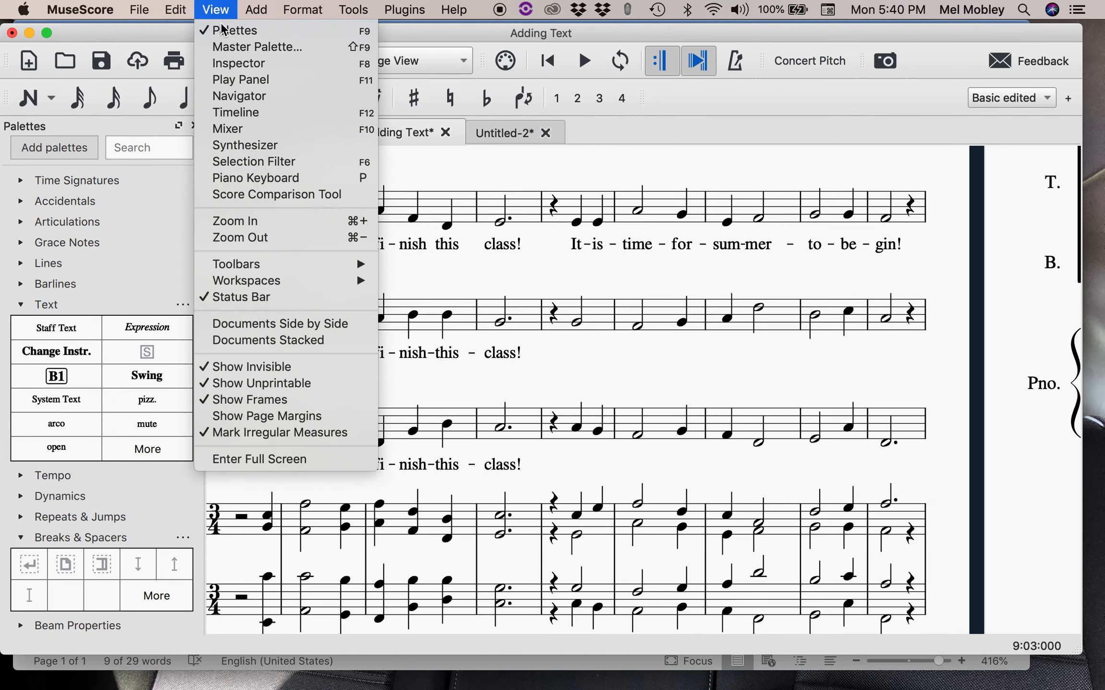
click(262, 133)
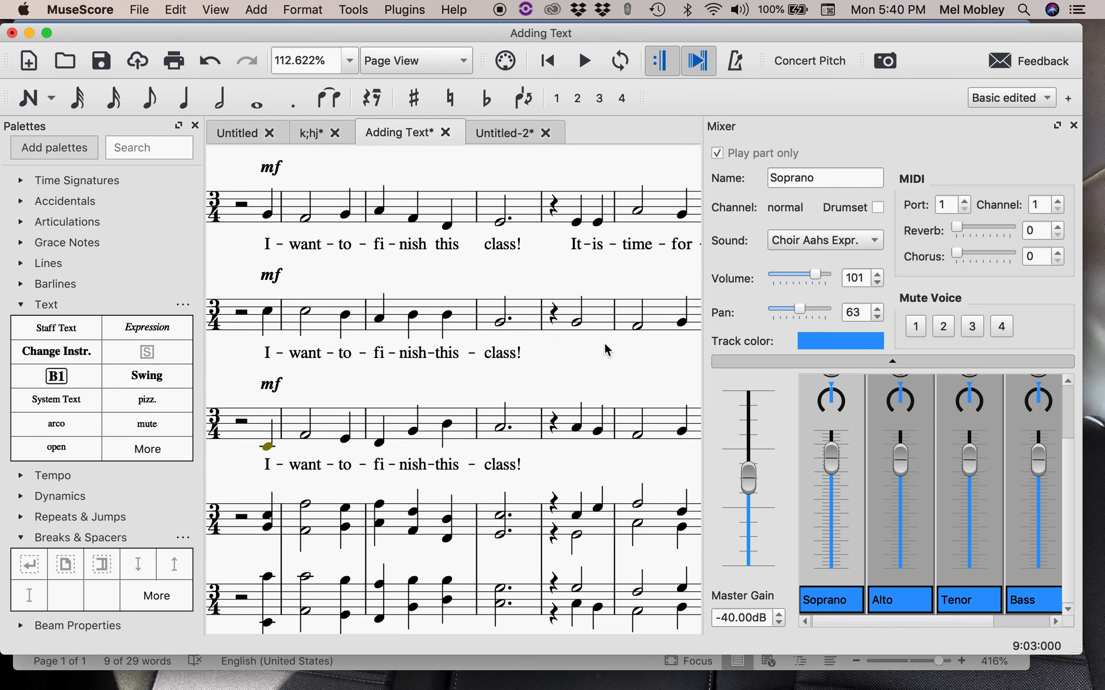
scroll(833, 446, right, 3)
scroll(833, 446, up, 1)
scroll(834, 446, down, 1)
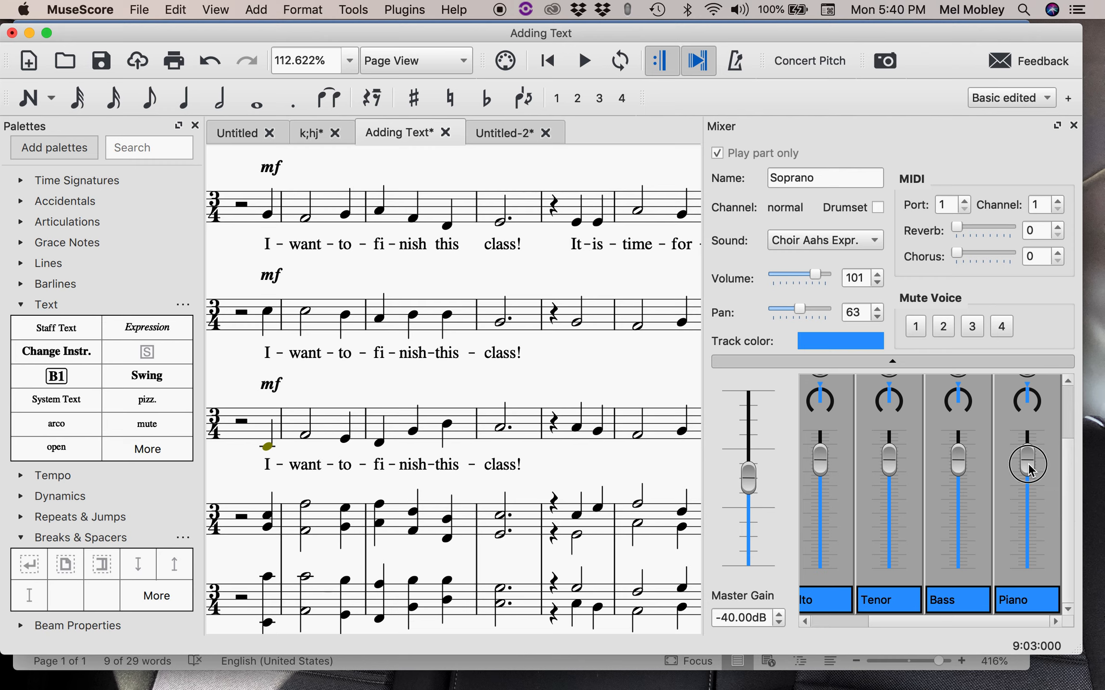
drag(1028, 461, 1027, 636)
scroll(999, 517, down, 1)
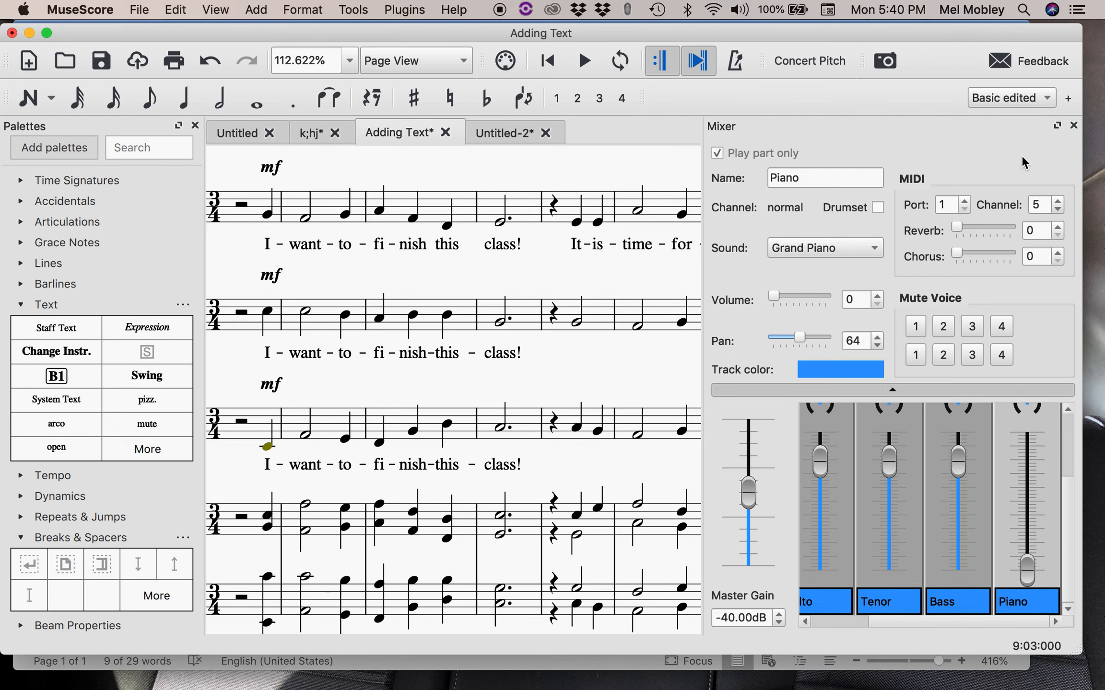
click(1074, 126)
- Play the score from the first Alto note in measure 5, stopping before the end
click(578, 223)
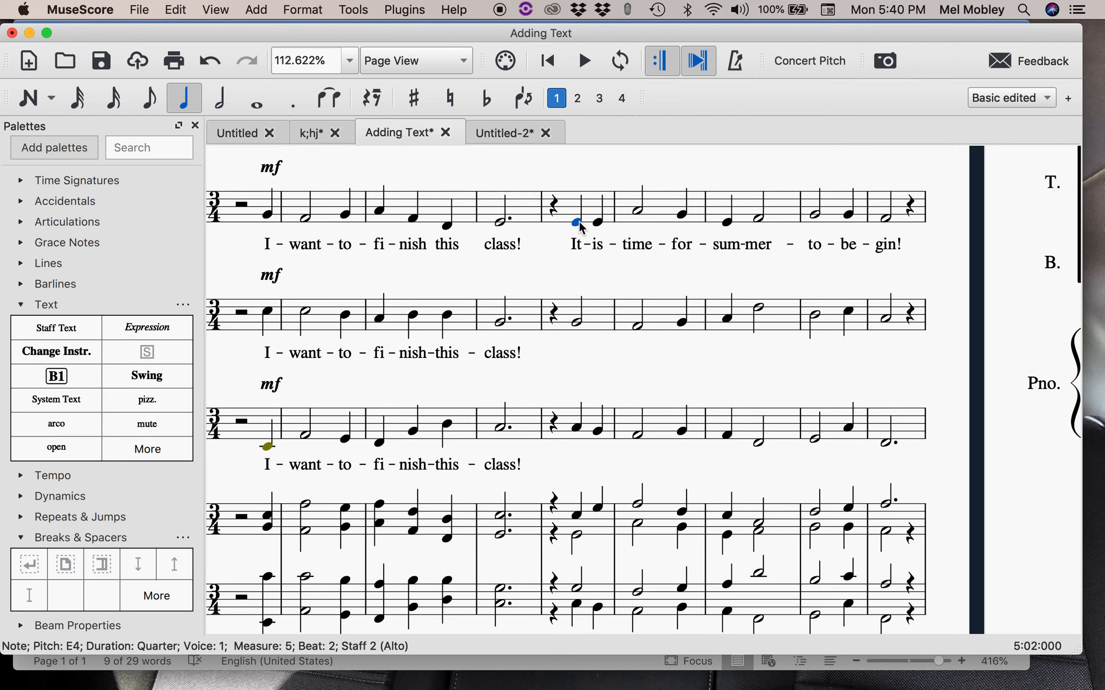
click(584, 61)
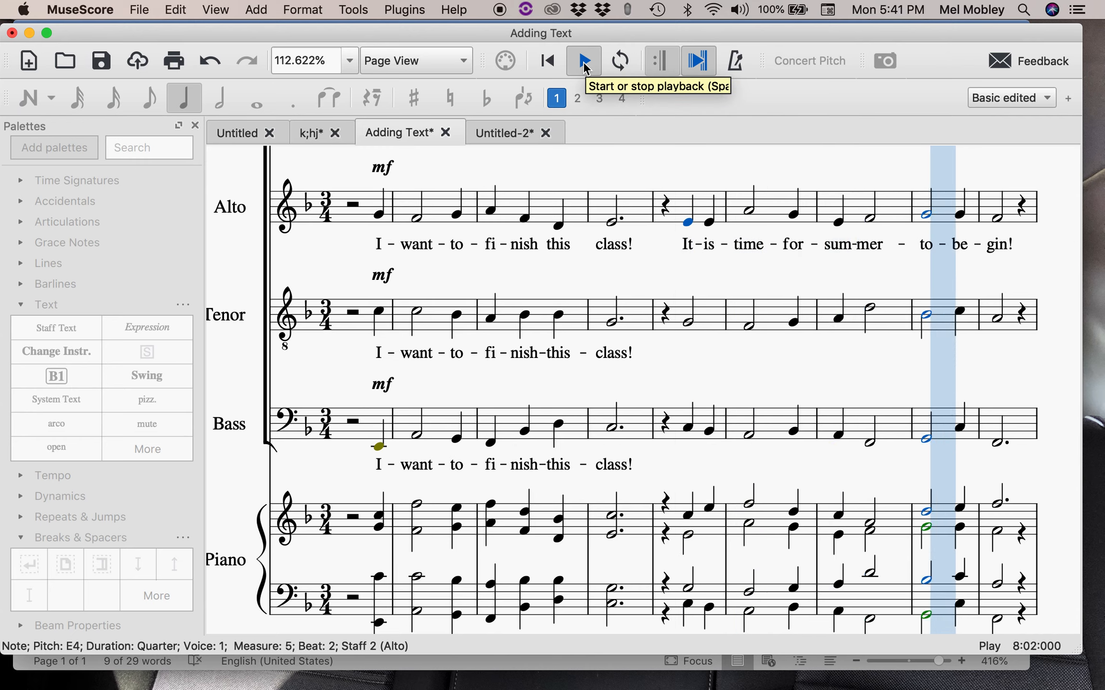
click(584, 64)
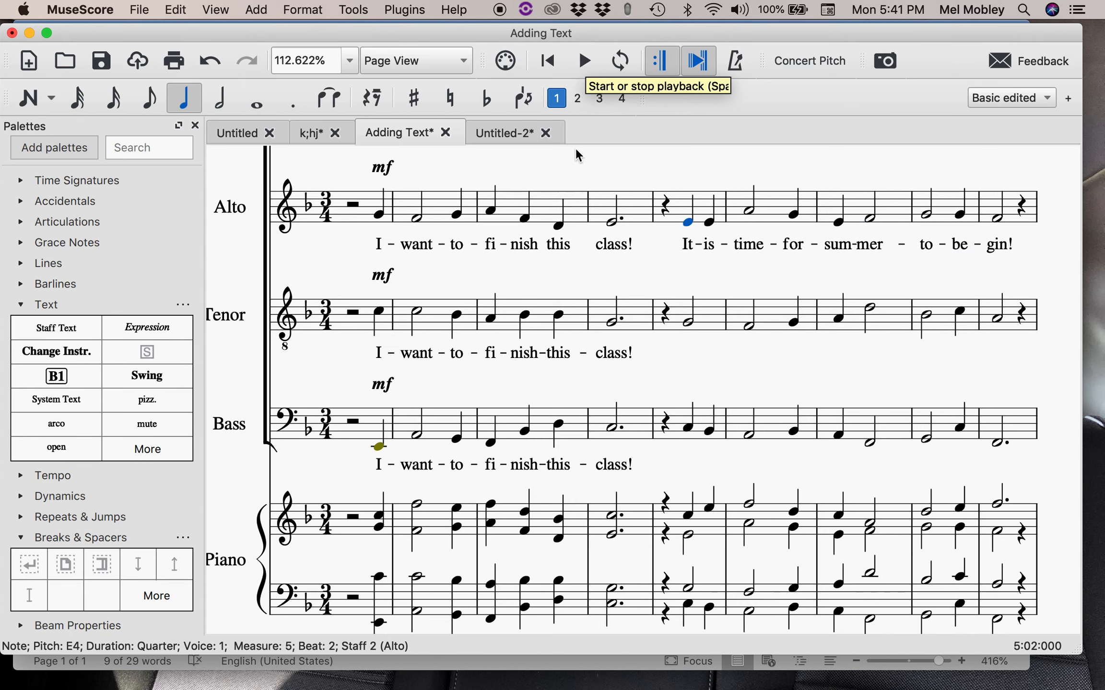
- Play the passage from the first Soprano note in measure 1
click(688, 322)
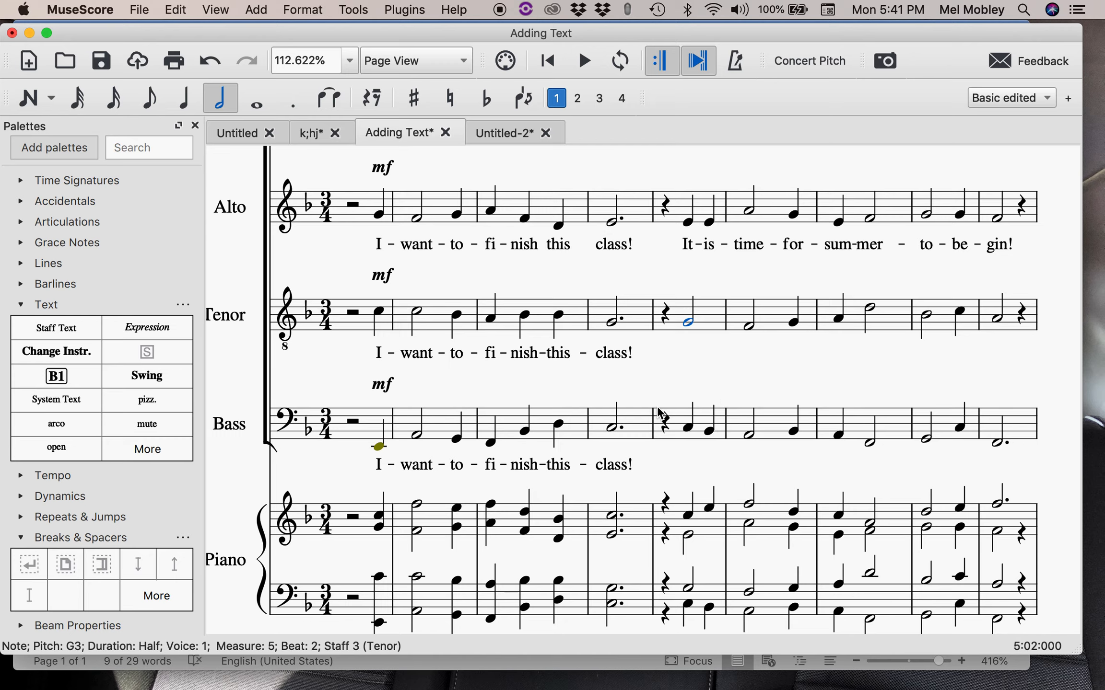
scroll(658, 409, up, 3)
scroll(658, 409, down, 2)
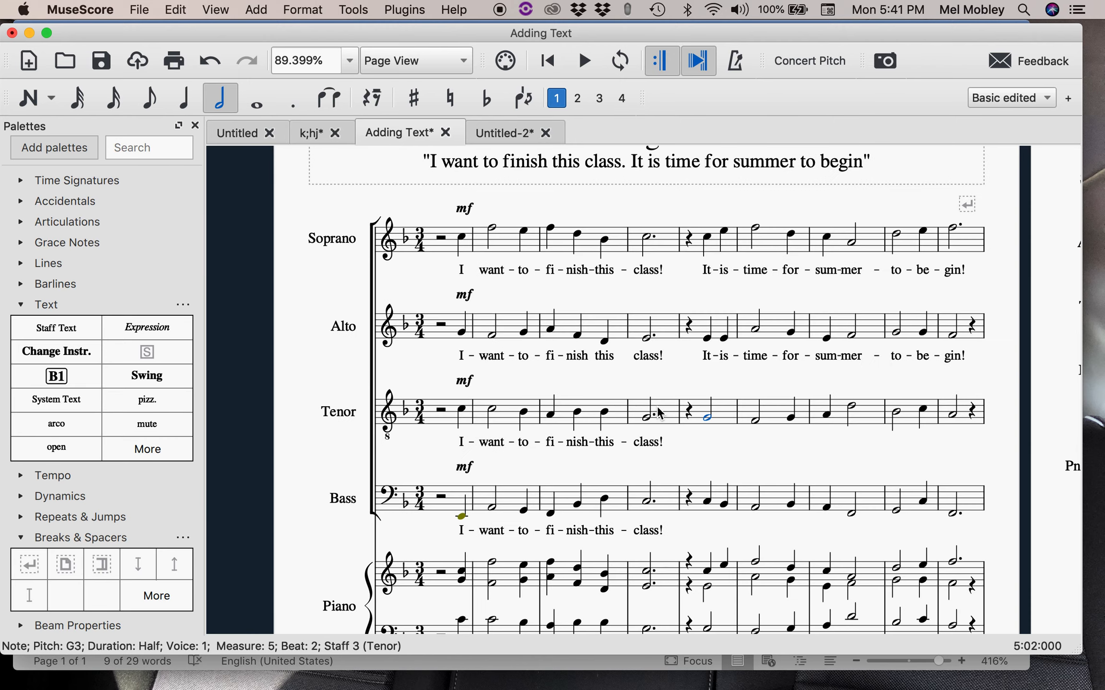
click(463, 239)
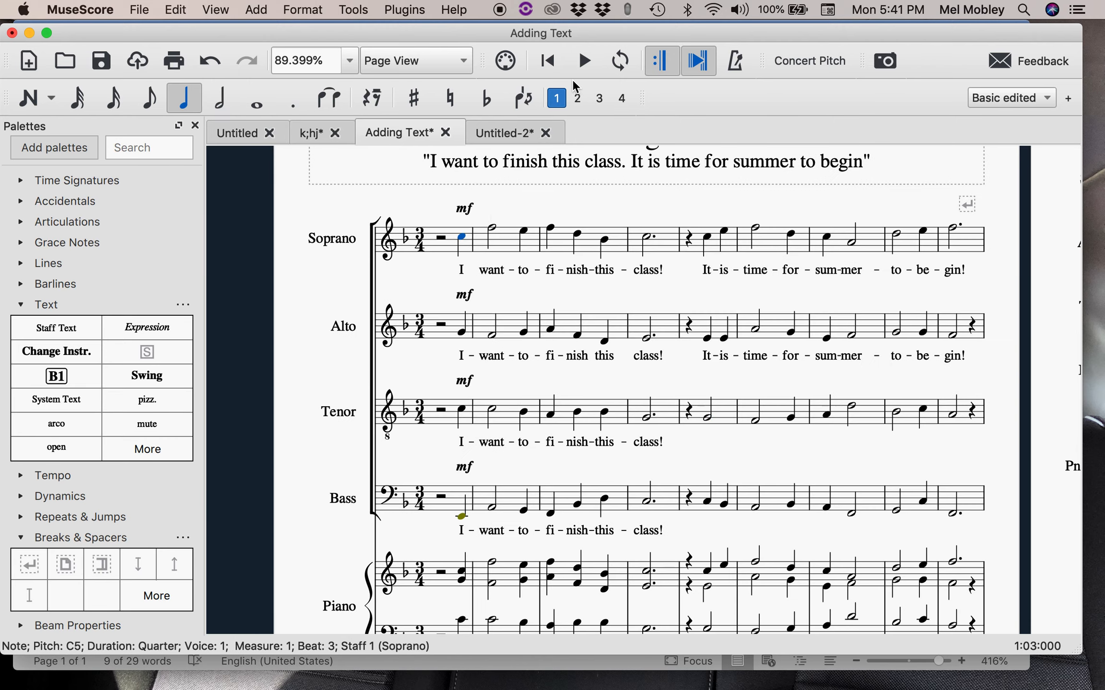
click(584, 68)
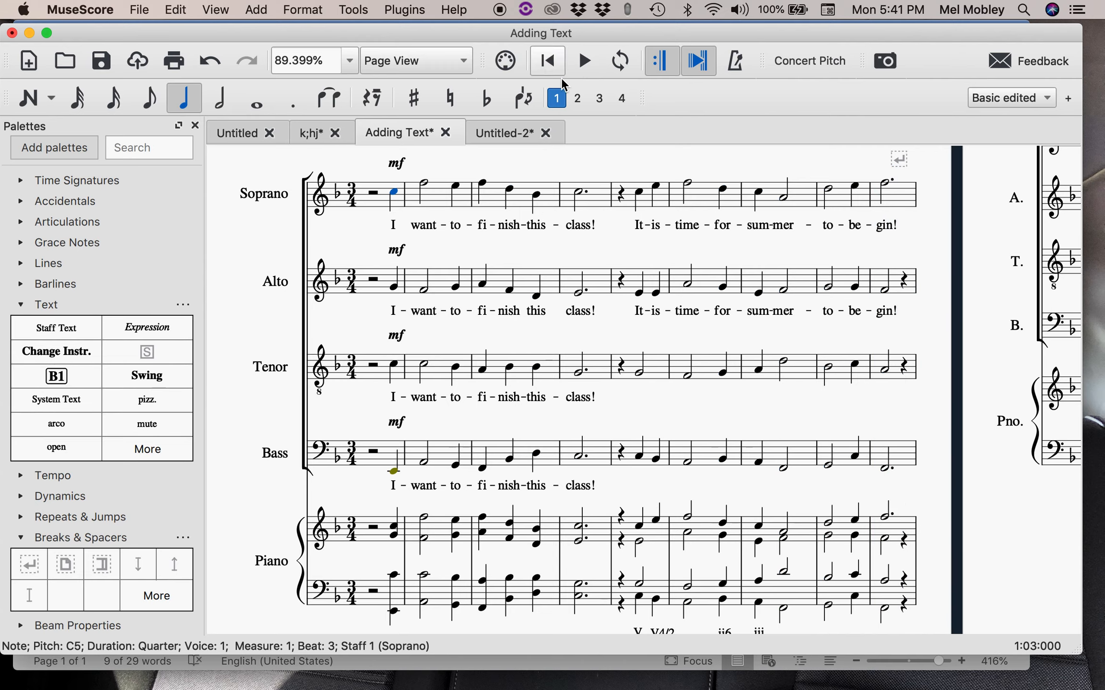
scroll(674, 288, up, 3)
scroll(674, 287, right, 3)
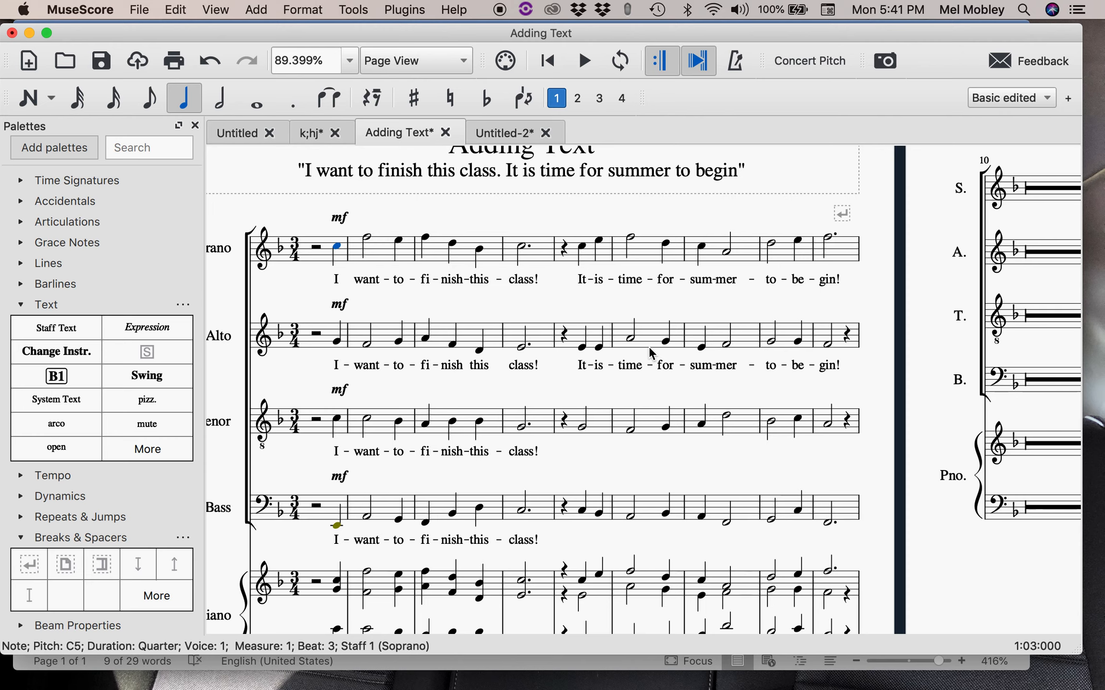
scroll(649, 346, down, 5)
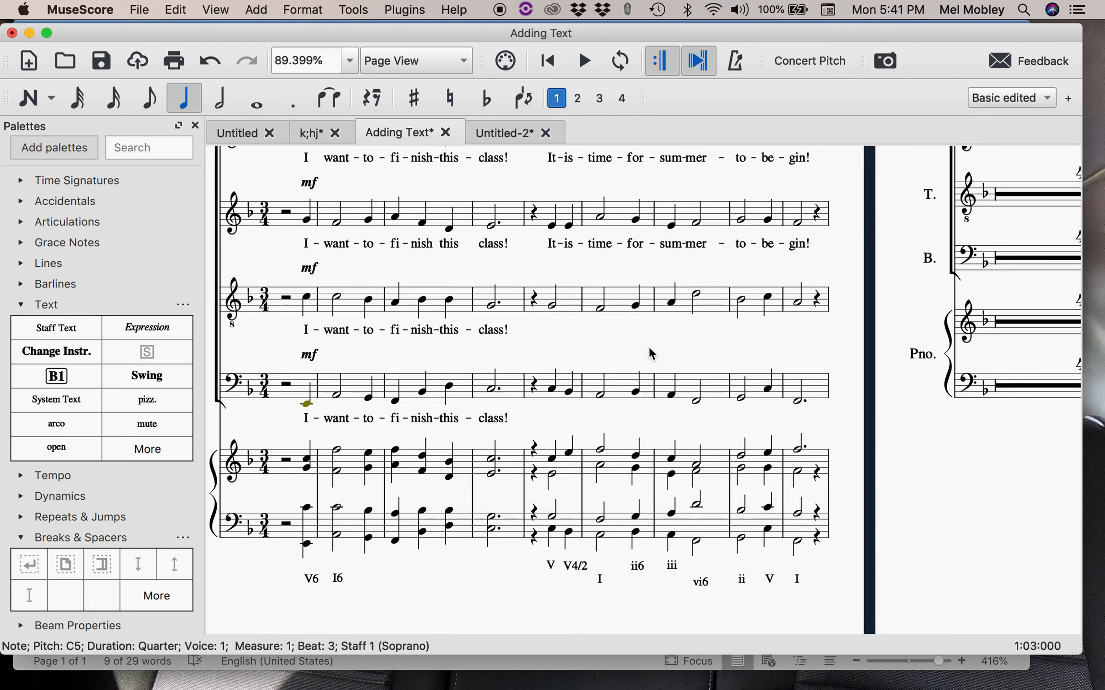
scroll(649, 346, down, 3)
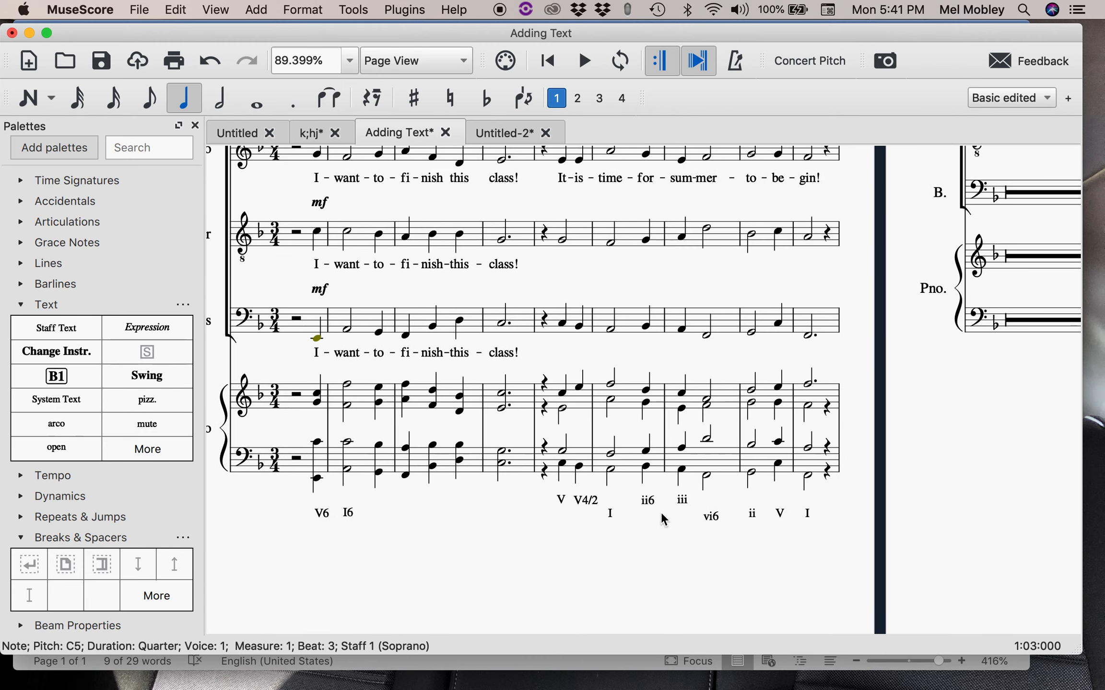
scroll(542, 554, up, 5)
scroll(542, 557, up, 5)
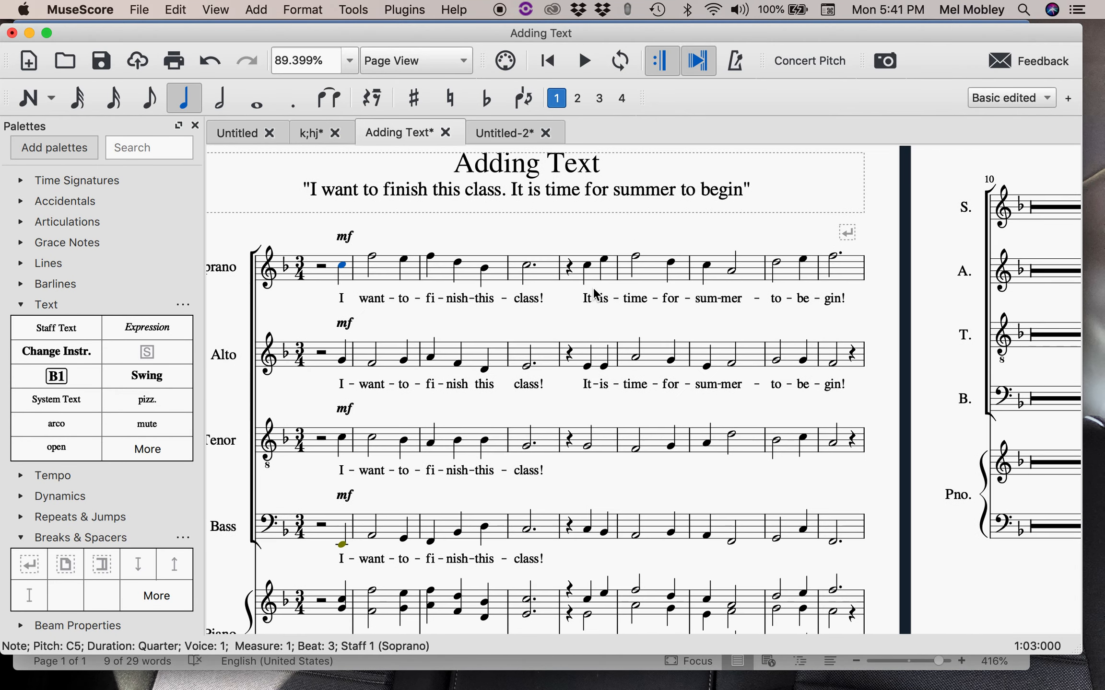